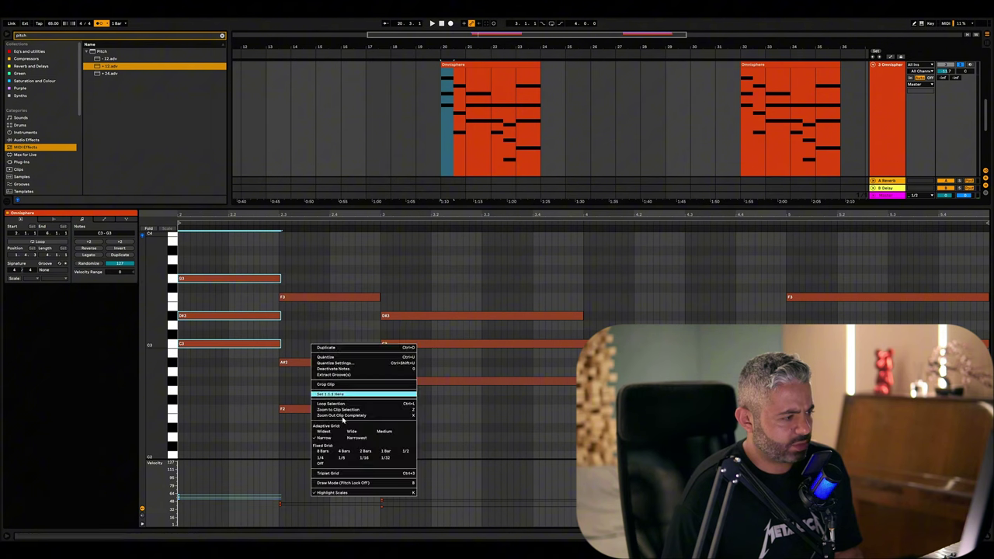
Step: Play back the pad clip and examine the notes of its third, fourth and fifth chords
click(466, 315)
key(space)
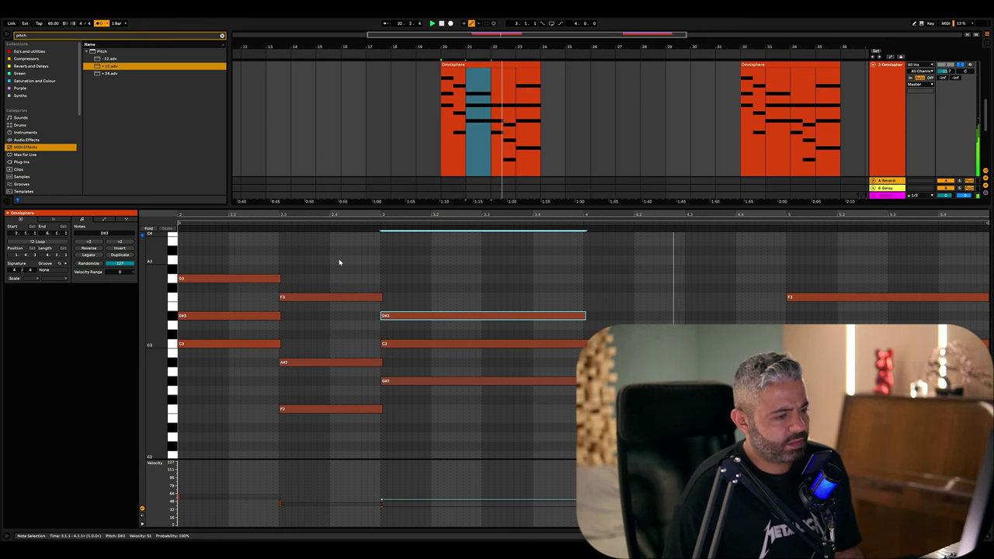
scroll(443, 294, down, 2)
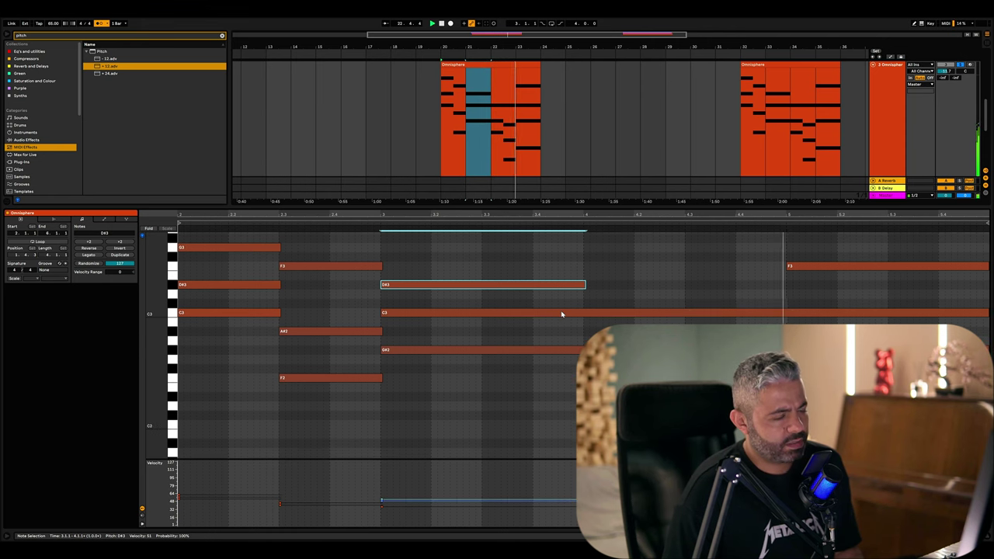
scroll(443, 294, down, 1)
click(674, 334)
key(space)
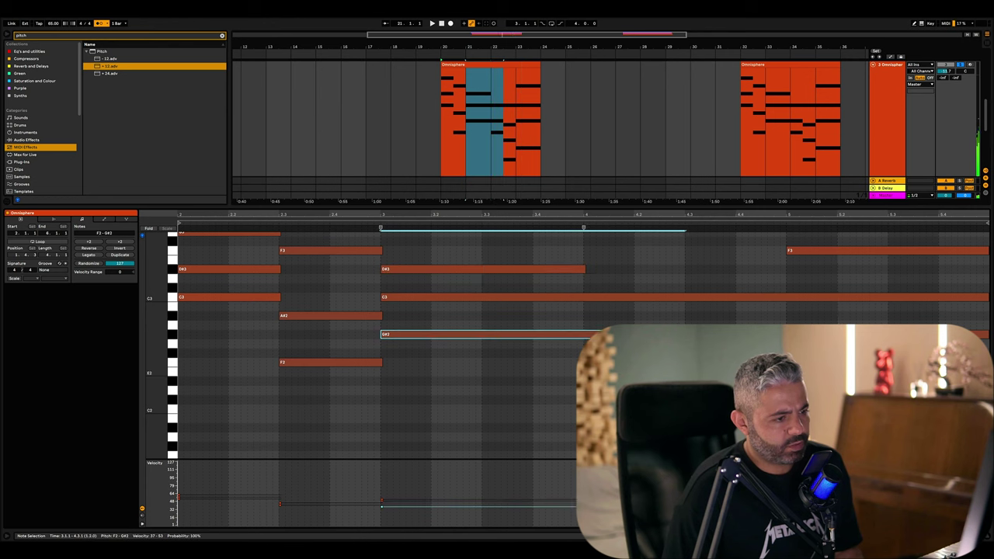
click(736, 343)
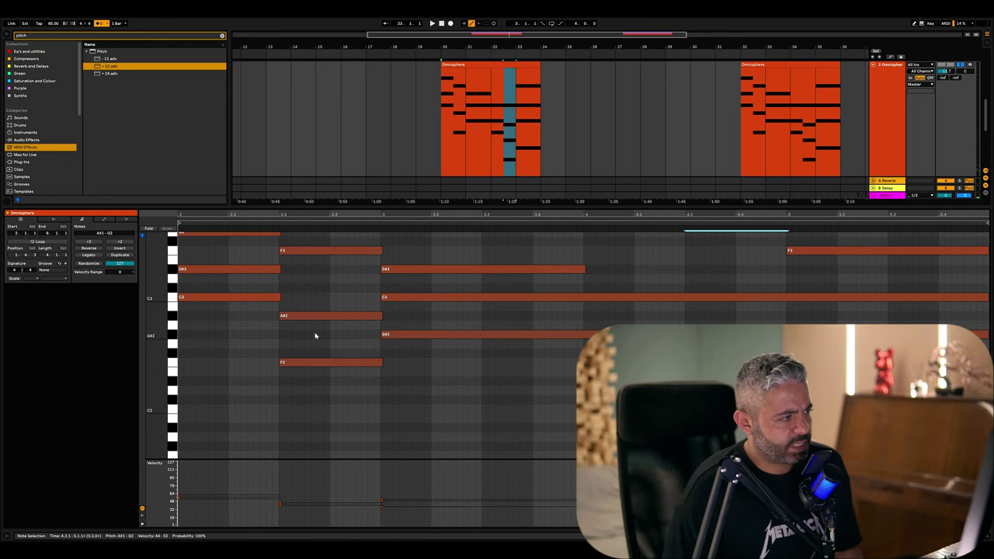
scroll(317, 380, up, 2)
Step: Extend the starts of the second chord's notes (F3, A#2, F2) and third chord's notes (D#3, C3, G#2) slightly earlier
drag(318, 425, 321, 252)
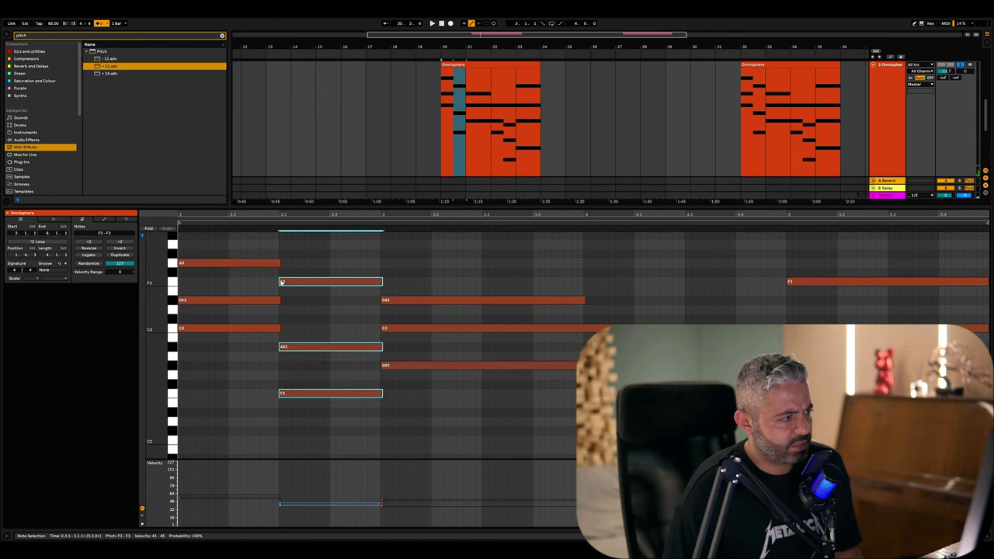
drag(280, 281, 278, 281)
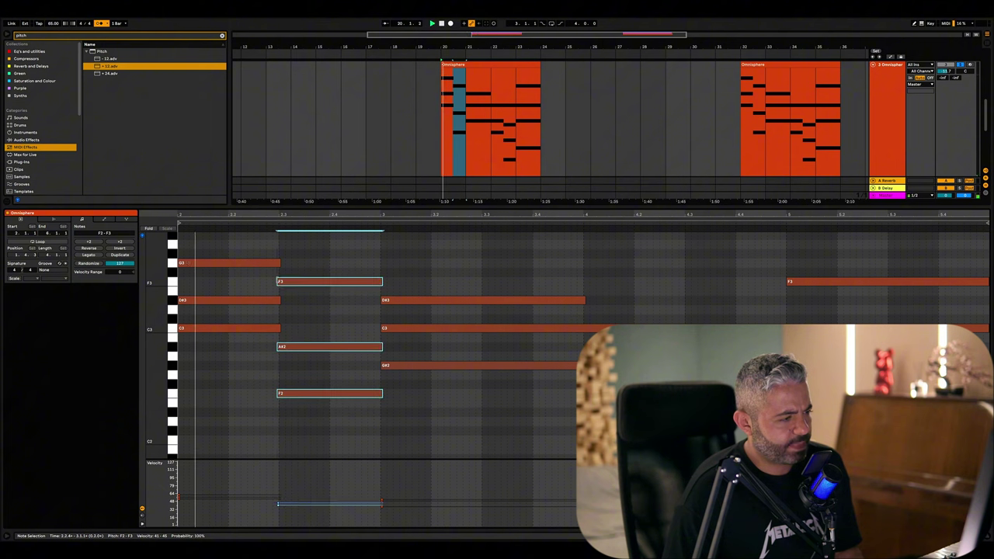
drag(449, 266, 449, 424)
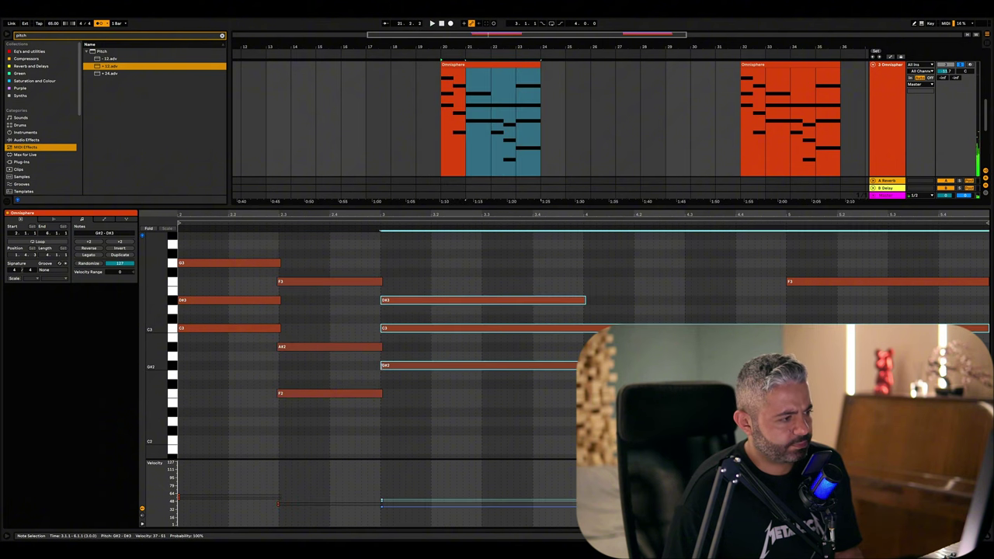
drag(381, 299, 380, 300)
Step: Extend the starts of the lower notes in both bar 4 chords slightly earlier so they overlap the preceding ones
scroll(574, 382, down, 1)
drag(560, 364, 687, 458)
drag(565, 350, 788, 458)
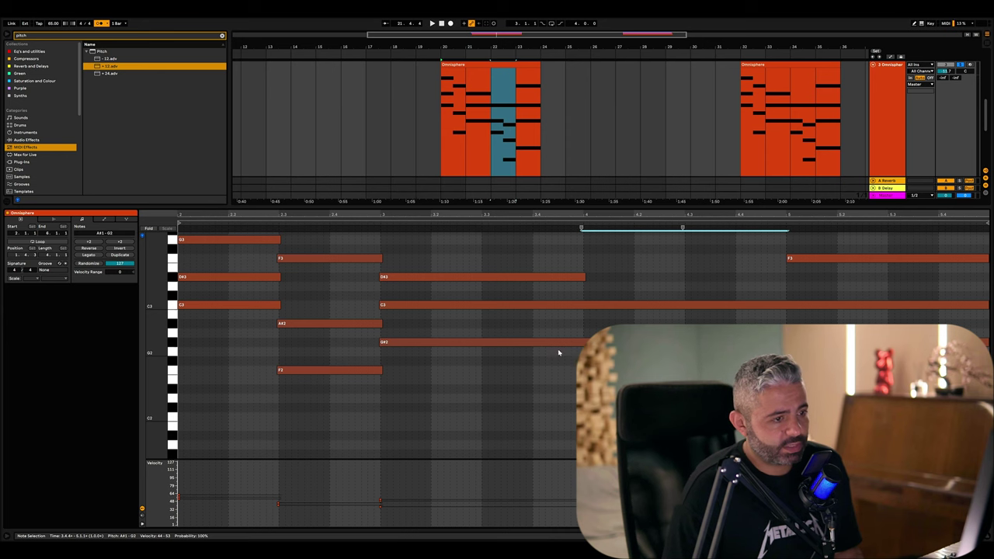
Step: Extend the starts of the F3 and C#2 notes in the bar 5 chord slightly earlier, and play back the progression
click(382, 304)
shift+click(786, 258)
click(788, 257)
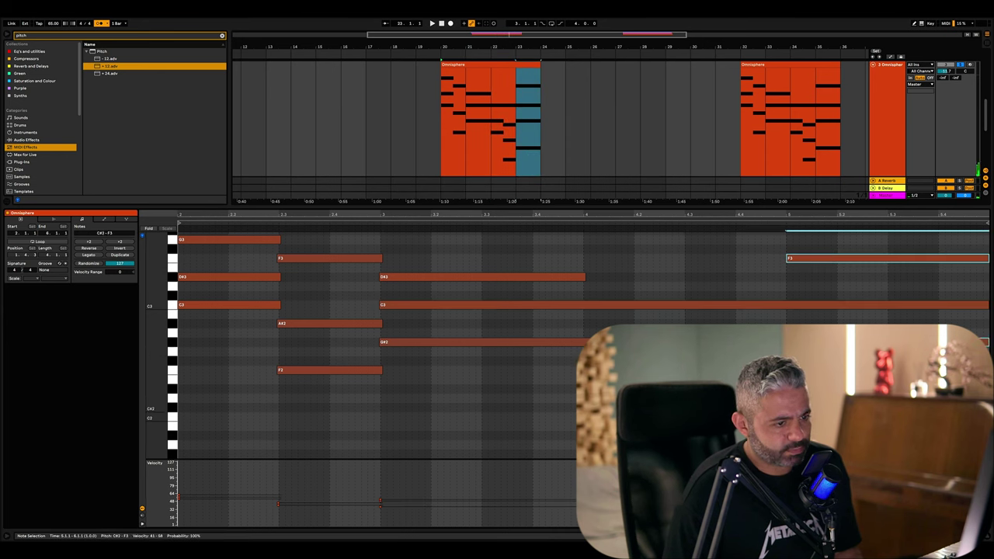
key(Left)
key(space)
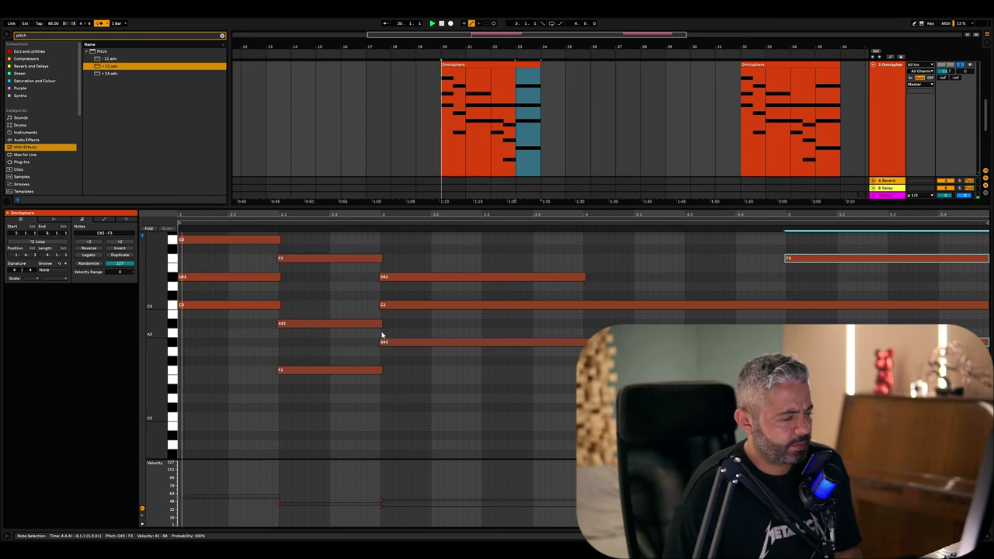
scroll(423, 365, up, 1)
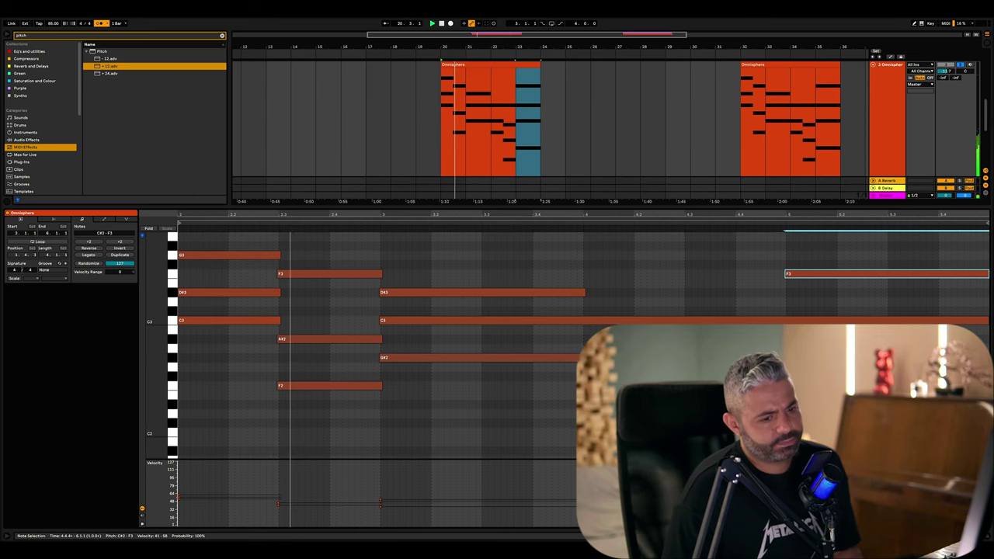
Step: Close the note editor, open the third track's Omnisphere, and place its window below the clips while playing from bar 20
click(990, 537)
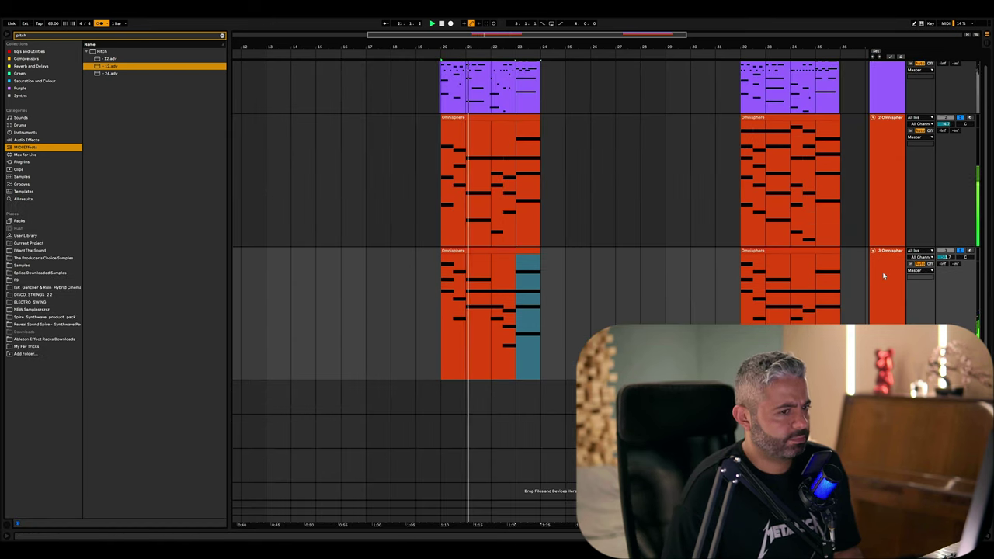
drag(125, 533, 125, 445)
click(58, 459)
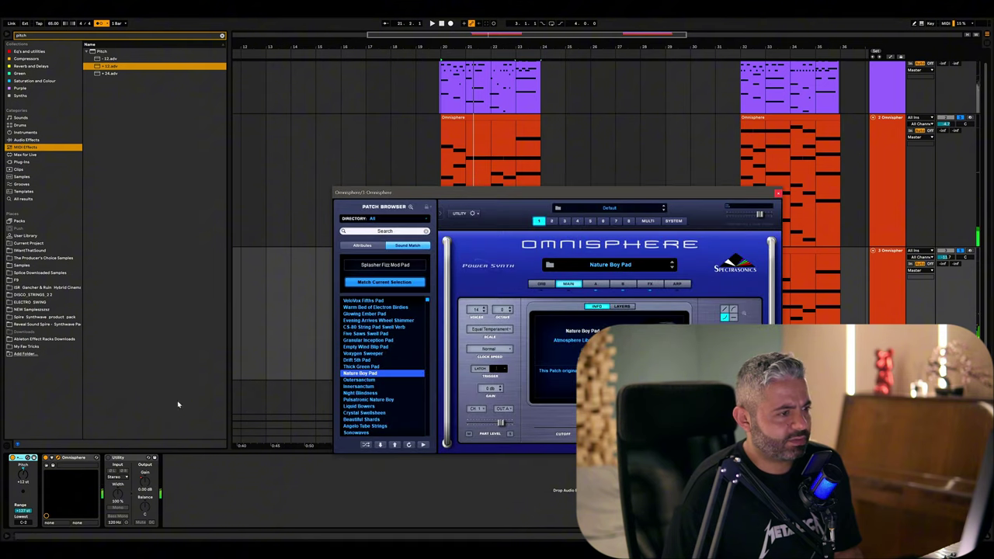
drag(488, 196, 374, 175)
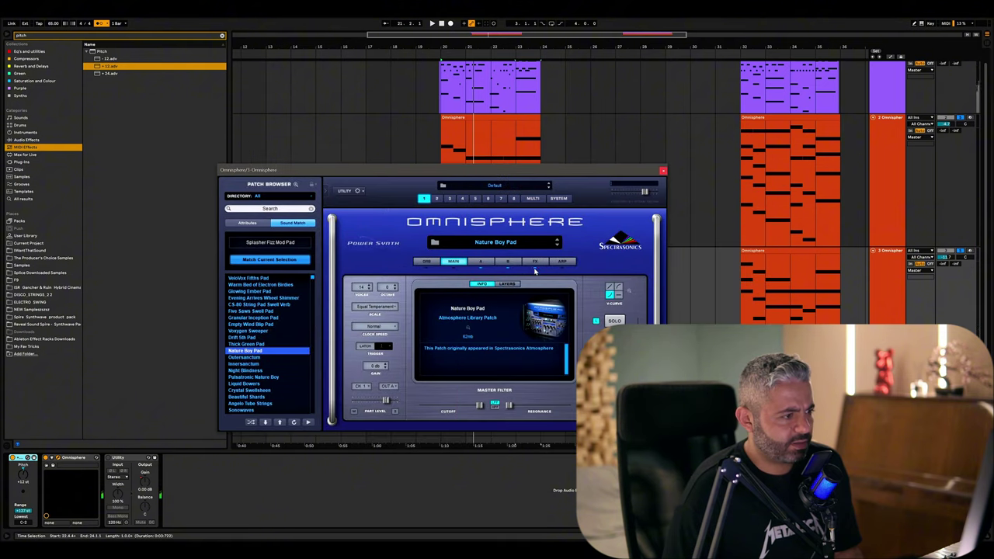
drag(474, 172, 519, 321)
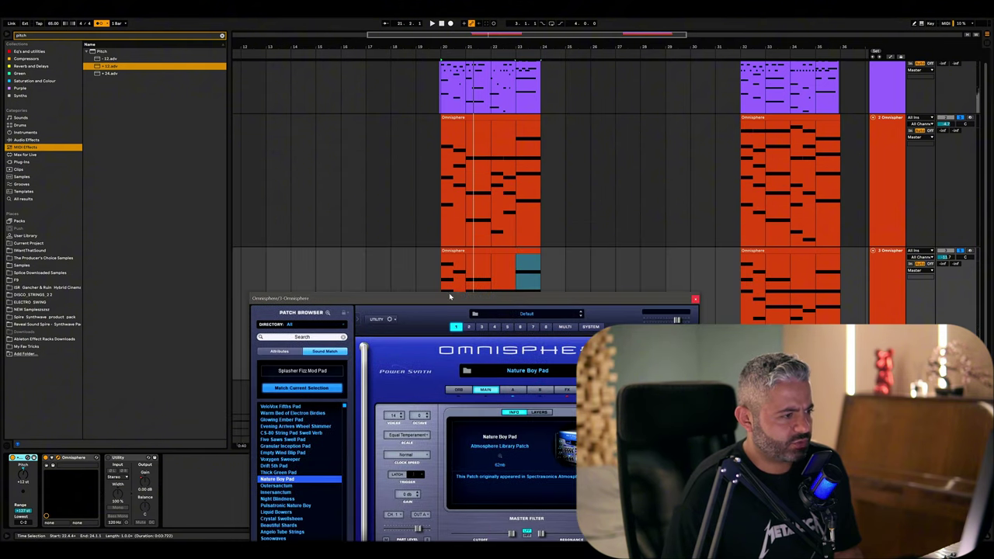
click(411, 268)
drag(428, 320, 387, 243)
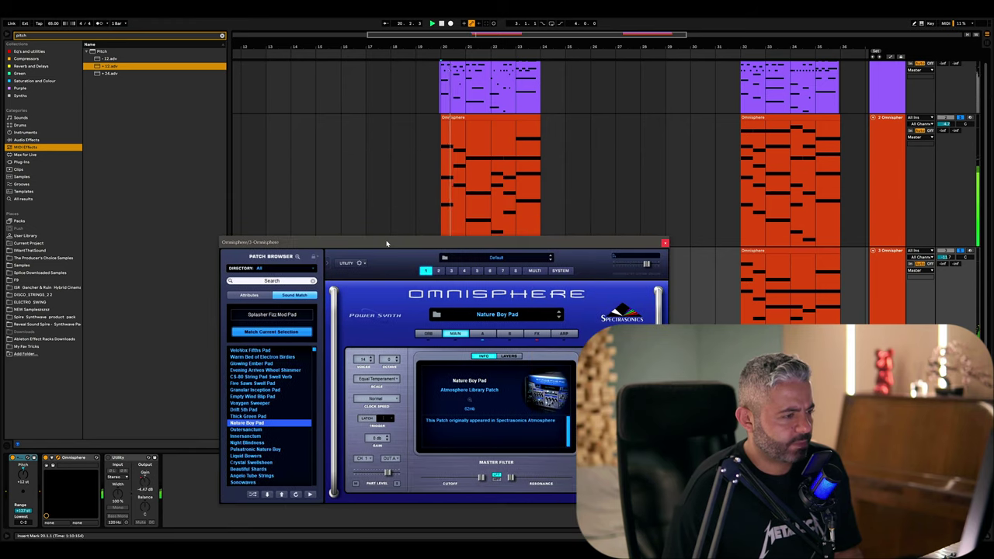
Step: Listen to the third track alone while examining the layers and effects of Nature Boy Pad, and close Omnisphere
click(508, 334)
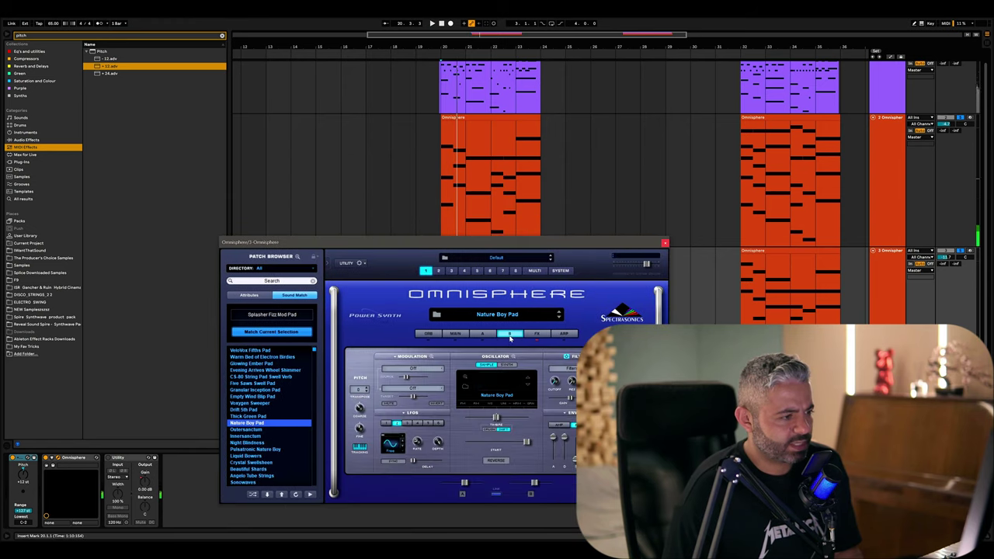
key(space)
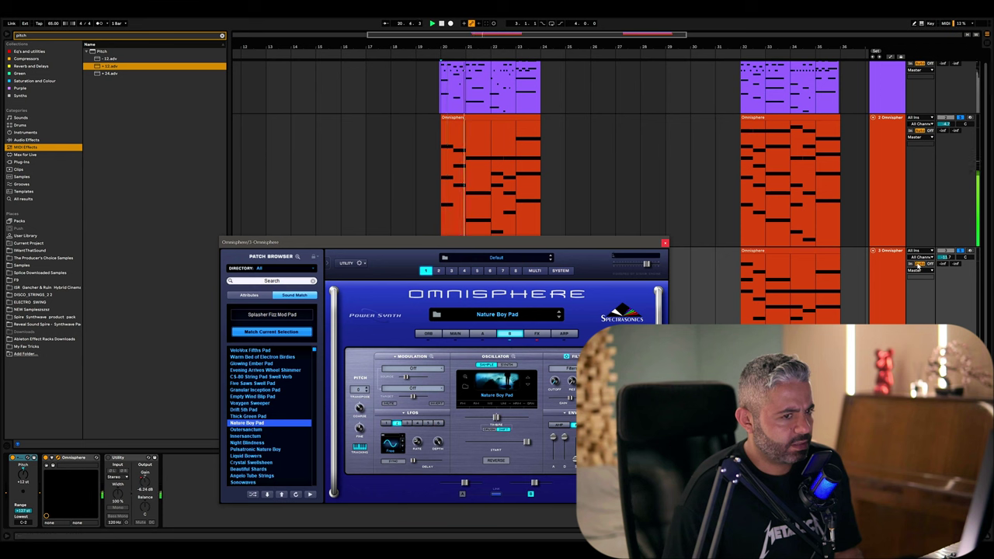
click(962, 119)
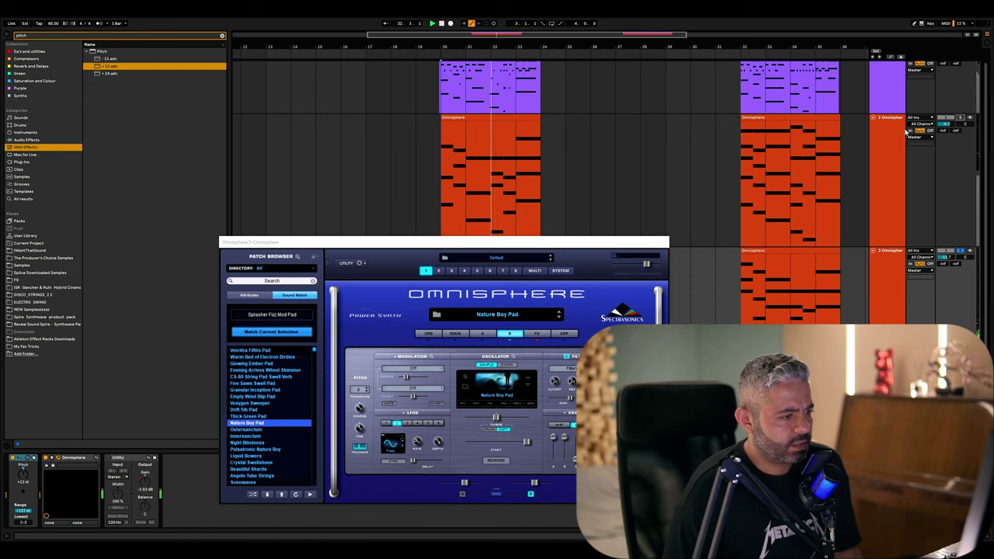
click(476, 342)
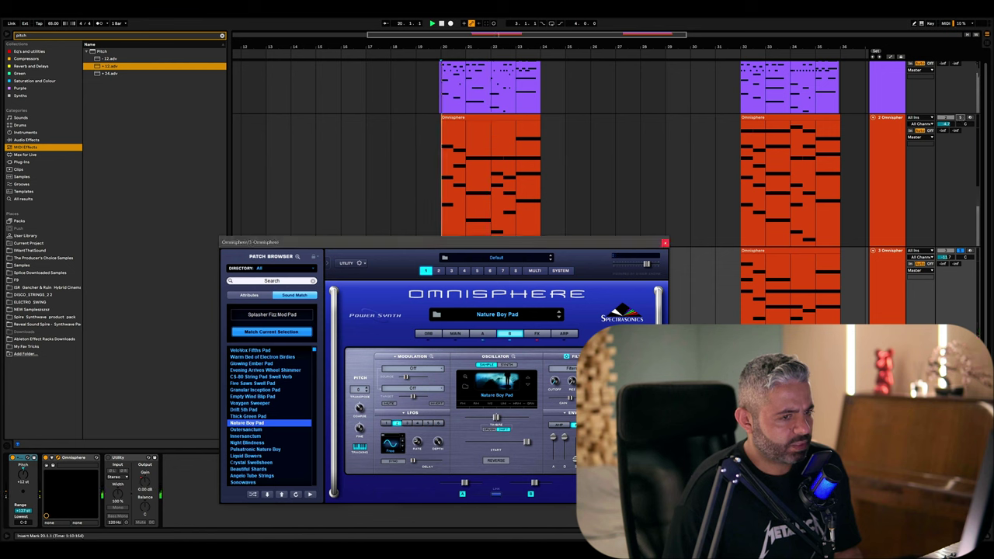
click(535, 334)
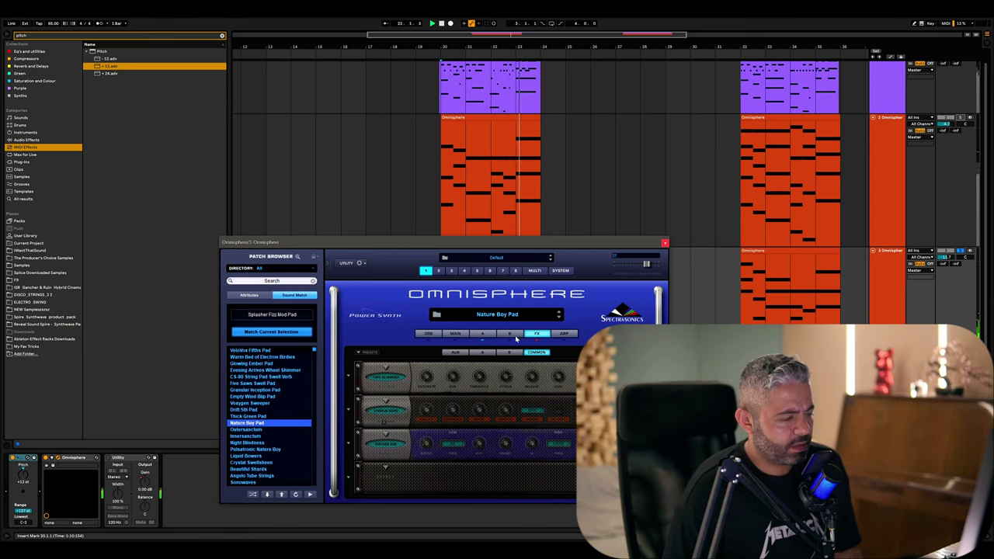
click(665, 244)
key(space)
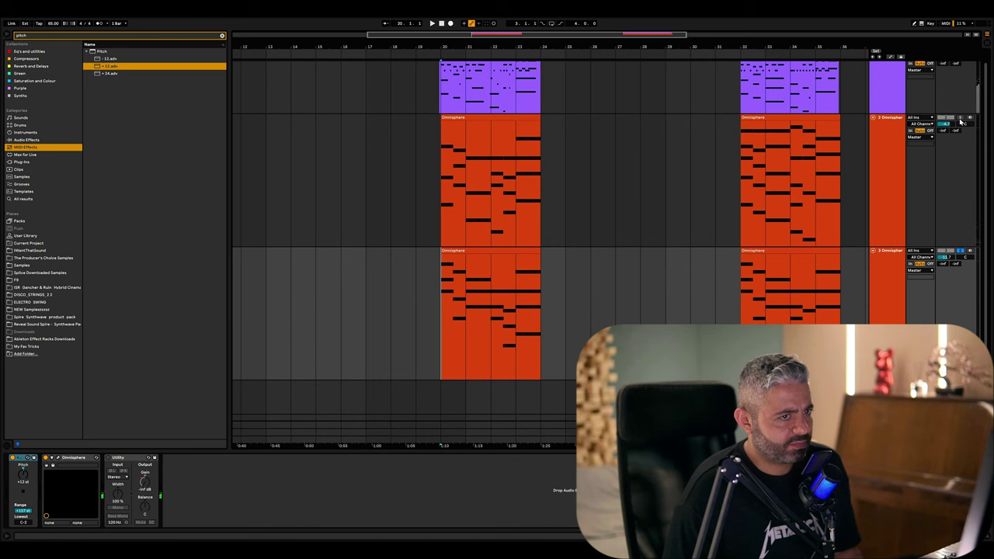
Step: Play the soloed tracks together from bar 20 and raise the third track's volume to -10.3 dB
key(space)
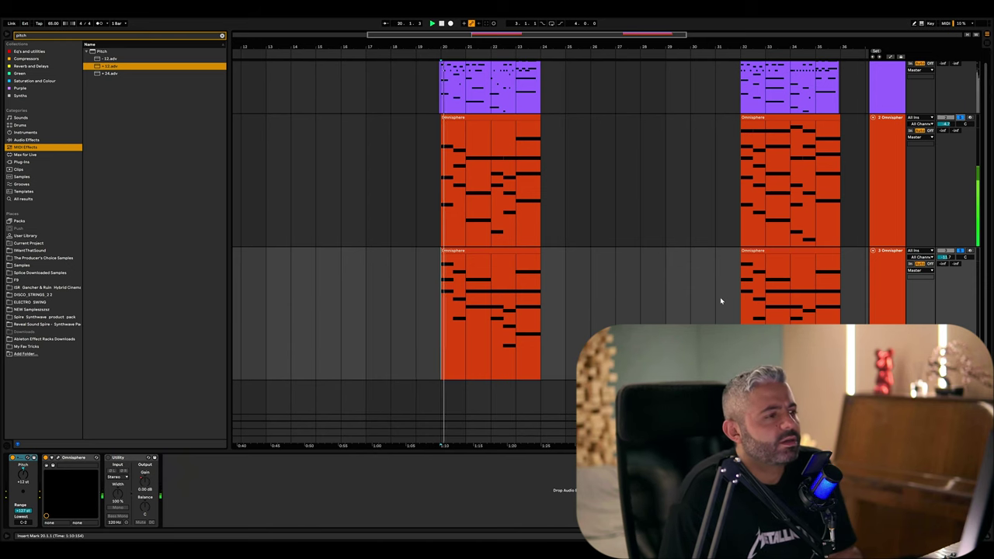
drag(945, 257, 945, 253)
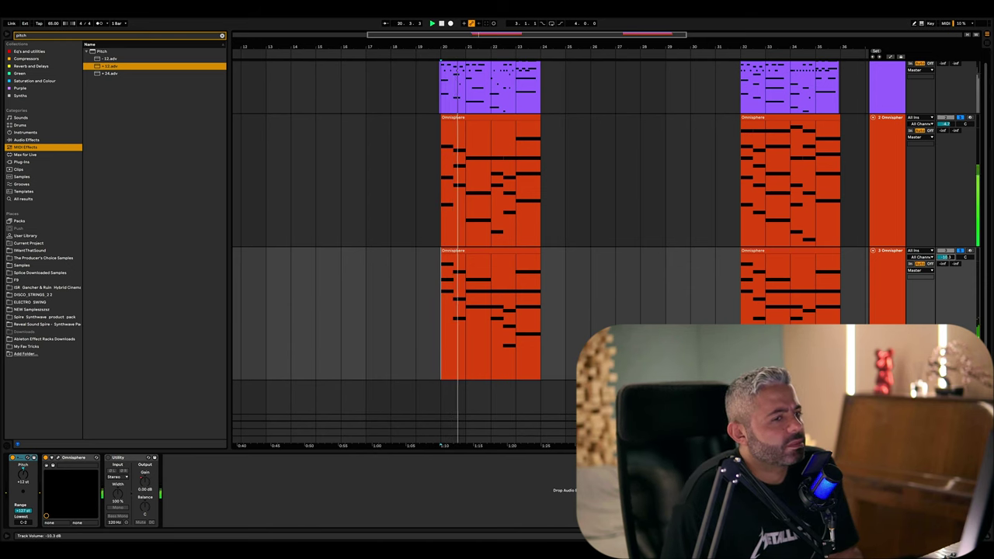
scroll(748, 308, down, 1)
scroll(747, 308, up, 2)
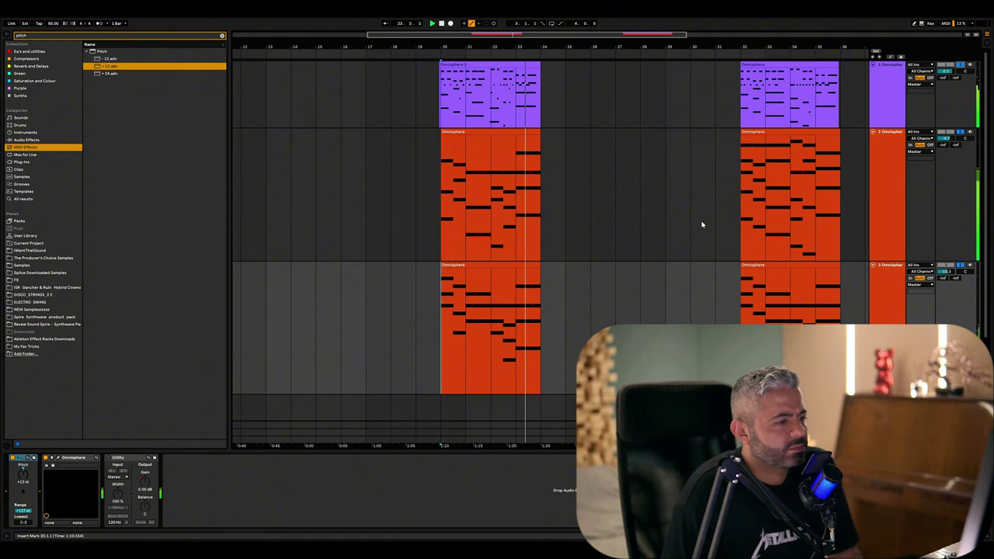
scroll(701, 224, down, 2)
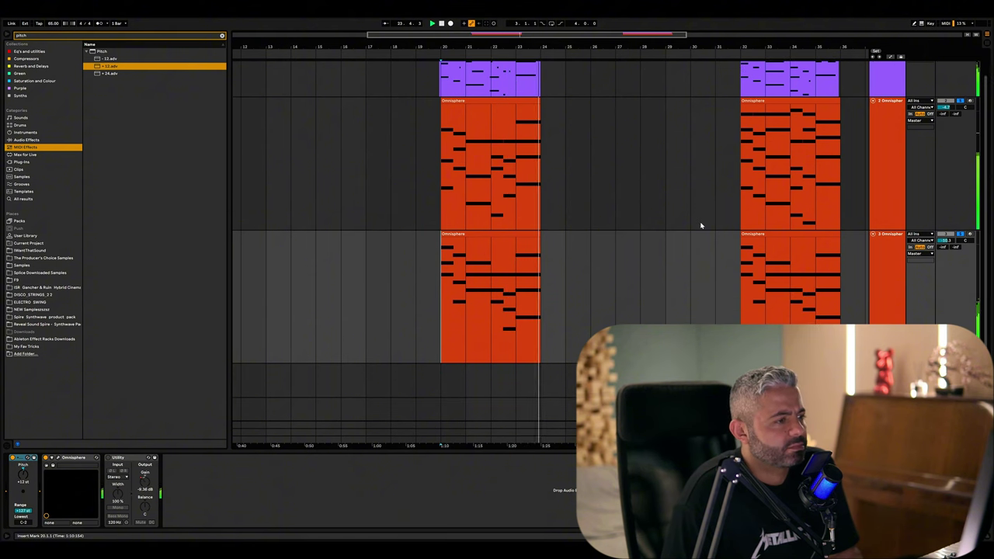
Step: Duplicate the third Omnisphere track, and solo the copy
click(878, 255)
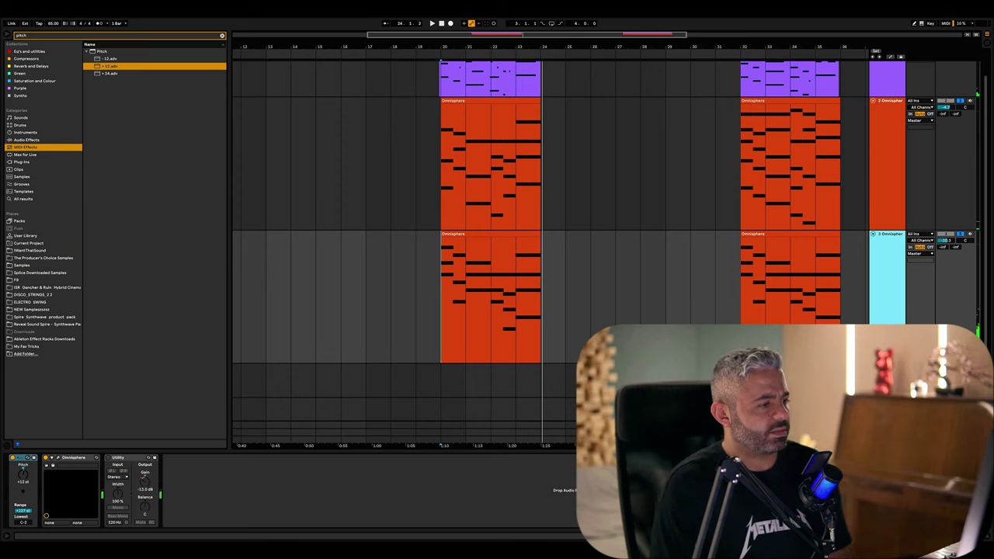
key(Down)
key(Delete)
key(ctrl+z)
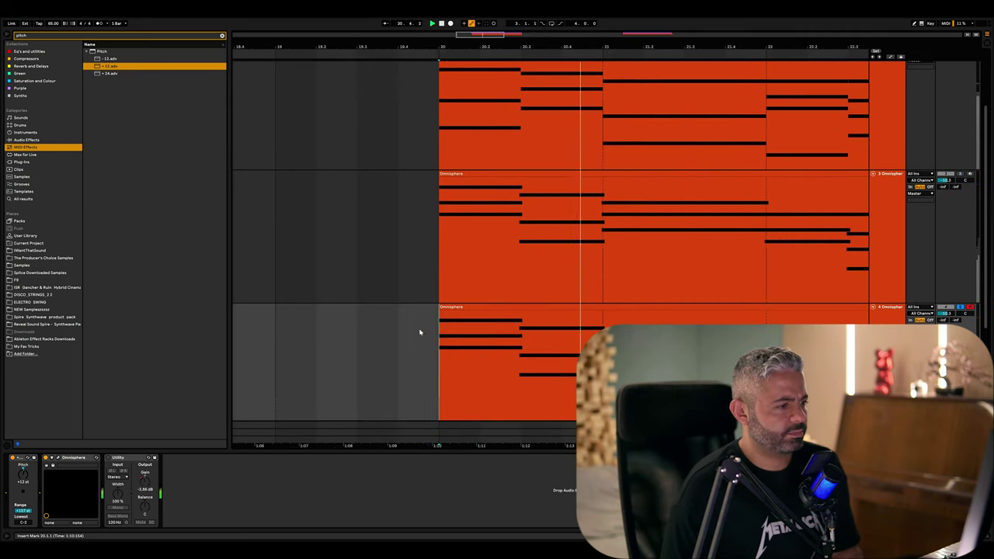
Step: Open Omnisphere on the duplicated track and browse the Pads + Strings category to the Octaphonic Flange patch
click(46, 466)
key(Up)
key(Up)
key(Up)
key(Up)
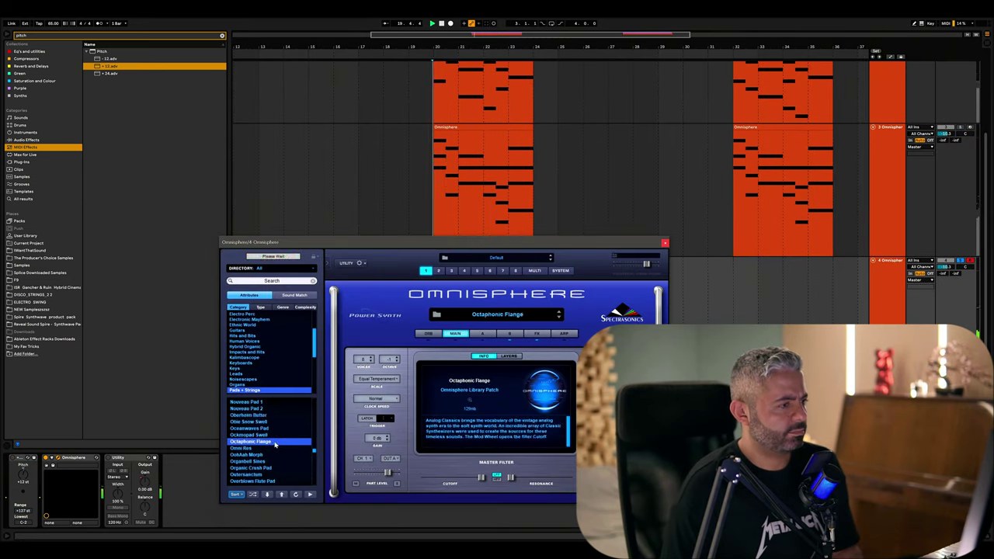
Step: Audition the Pads + Strings patches from Octaphonic Flange through Profound Depths to Sacred Bowls
key(Down)
key(Down)
key(Down)
key(Down)
key(Down)
key(Down)
key(Down)
key(Down)
key(Down)
key(Down)
key(Down)
key(Down)
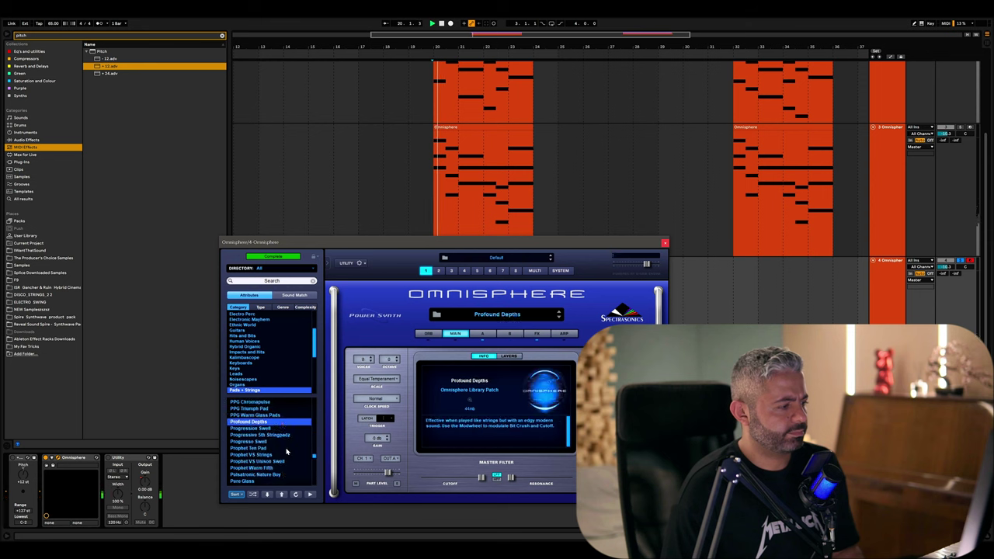
key(Down)
key(Down)
key(Down)
key(Down)
key(Down)
key(Down)
key(Down)
key(Down)
key(Down)
key(Down)
key(Down)
key(Down)
key(Down)
key(Down)
key(Down)
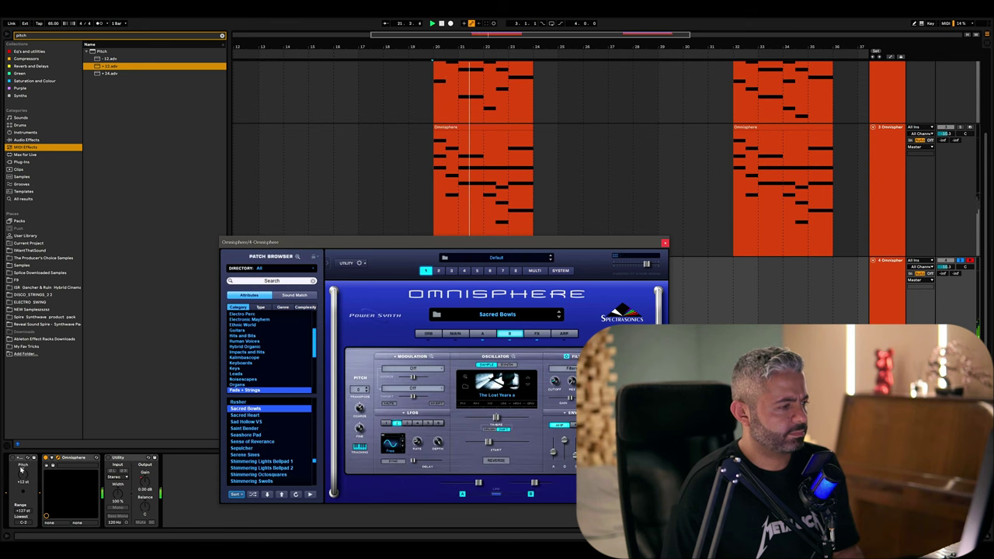
Step: Inspect layer A of Sacred Bowls and audition the patches after it down to Simple Jupiter 8 Pad
click(455, 333)
click(483, 333)
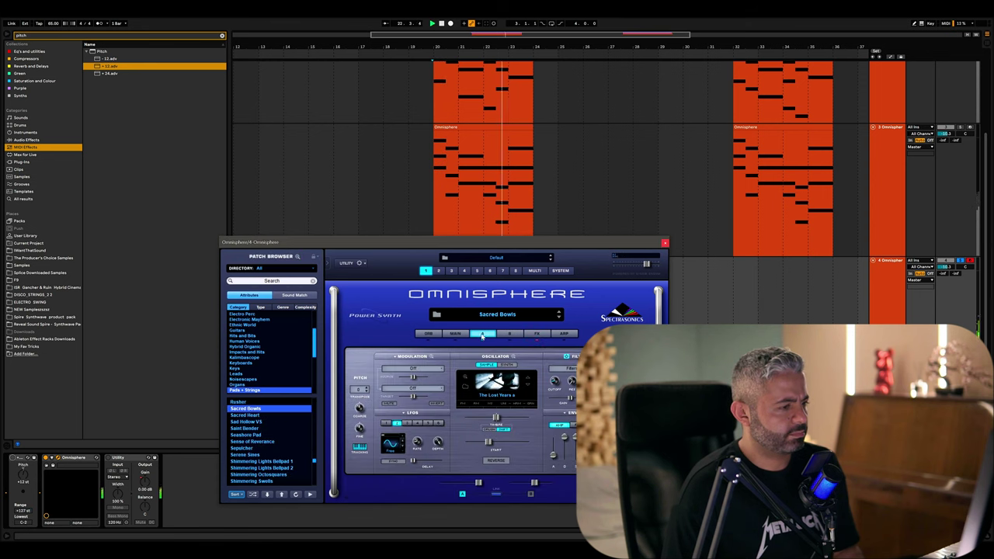
key(Down)
key(Down)
key(Down)
key(Down)
key(Down)
key(Down)
key(Down)
key(Down)
key(Down)
key(Down)
key(Down)
key(Down)
key(Down)
key(Down)
key(Down)
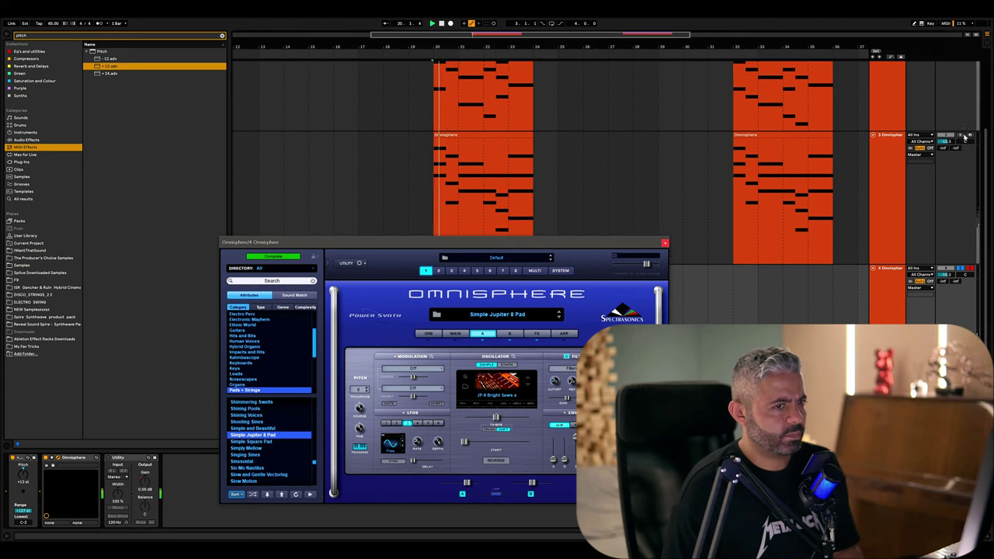
Step: Narrow the patches to the Ballad genre and browse down the list to Warmmm Air
scroll(964, 137, down, 2)
key(Down)
key(Down)
key(Down)
key(Down)
key(Down)
key(Down)
key(Down)
key(Down)
key(Down)
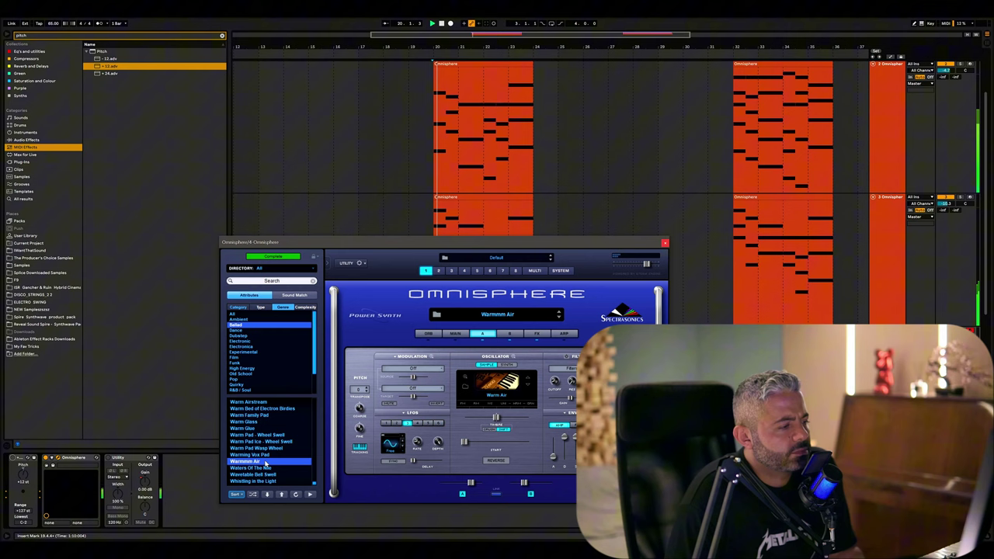
Step: Audition the Ballad patches back up the list and load Retro Mono String Orchestra
click(270, 430)
key(Up)
key(Up)
key(Up)
key(Up)
key(Up)
key(Up)
key(Up)
key(Up)
key(Up)
key(Up)
key(Up)
key(Up)
key(Up)
key(Up)
key(Up)
key(Up)
key(Up)
key(Up)
key(Up)
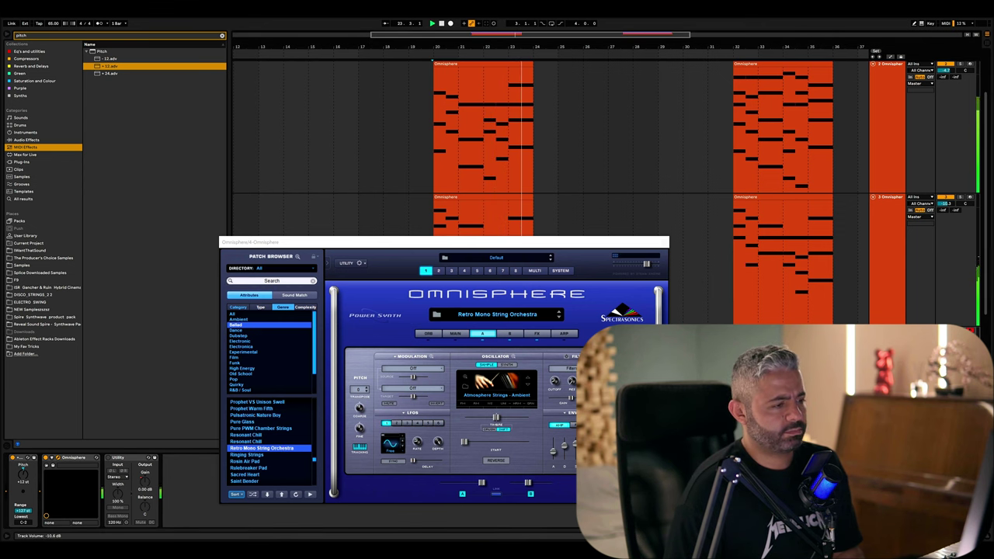
Step: Close the Omnisphere window and play the fourth track's pad from just before its clip at bar 20
click(664, 242)
click(575, 369)
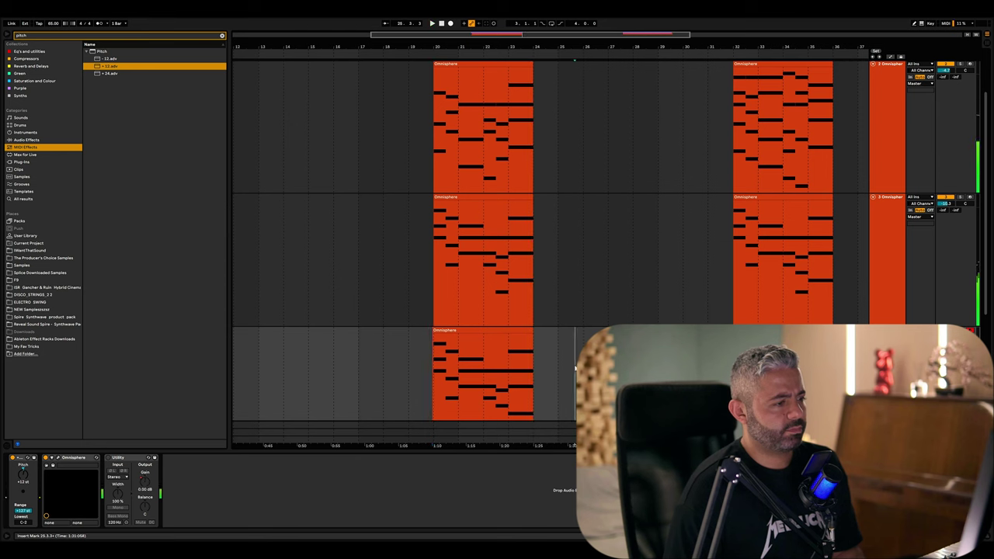
scroll(466, 349, down, 1)
click(368, 342)
scroll(426, 361, up, 5)
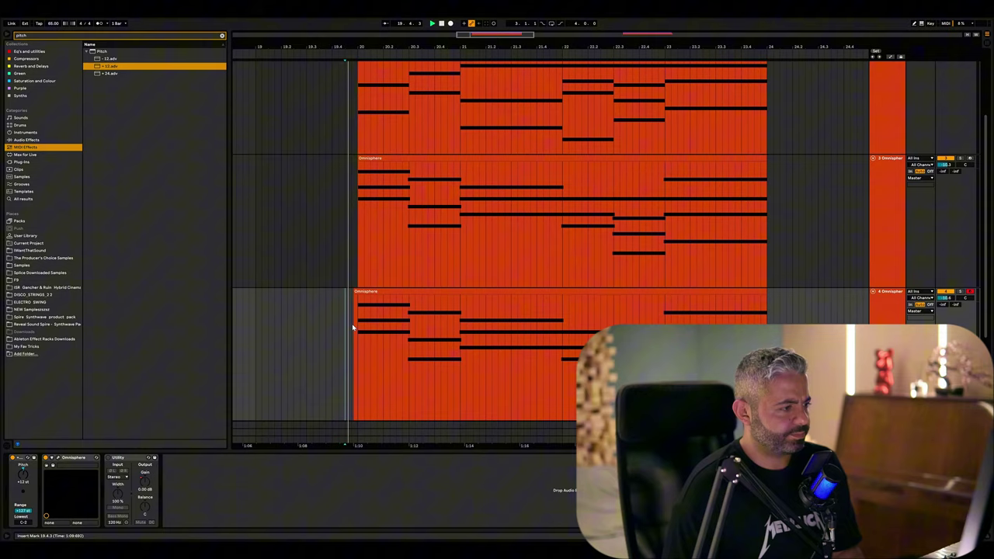
Step: Review the notes of the fourth track's clip and replay the layers from the clip's start
double_click(378, 291)
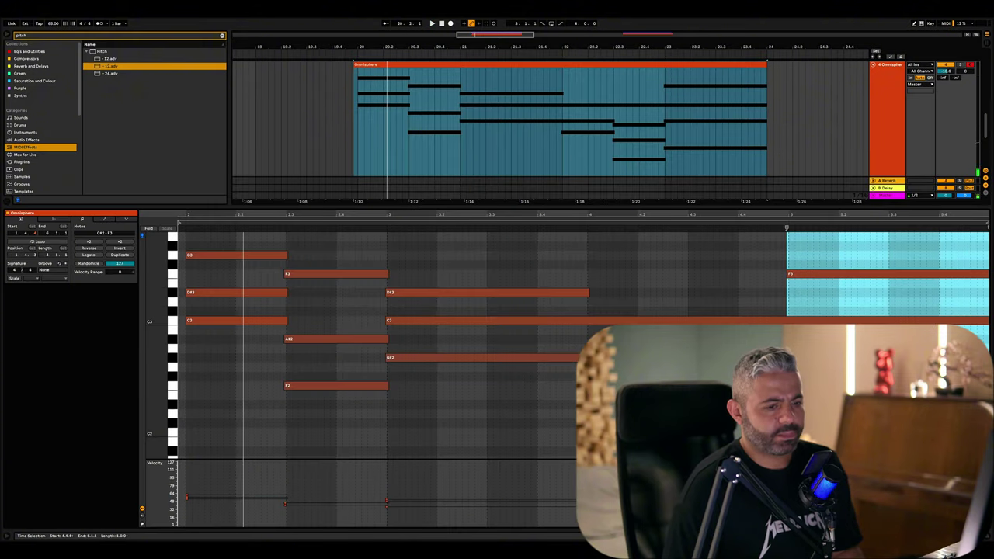
key(shift+Tab)
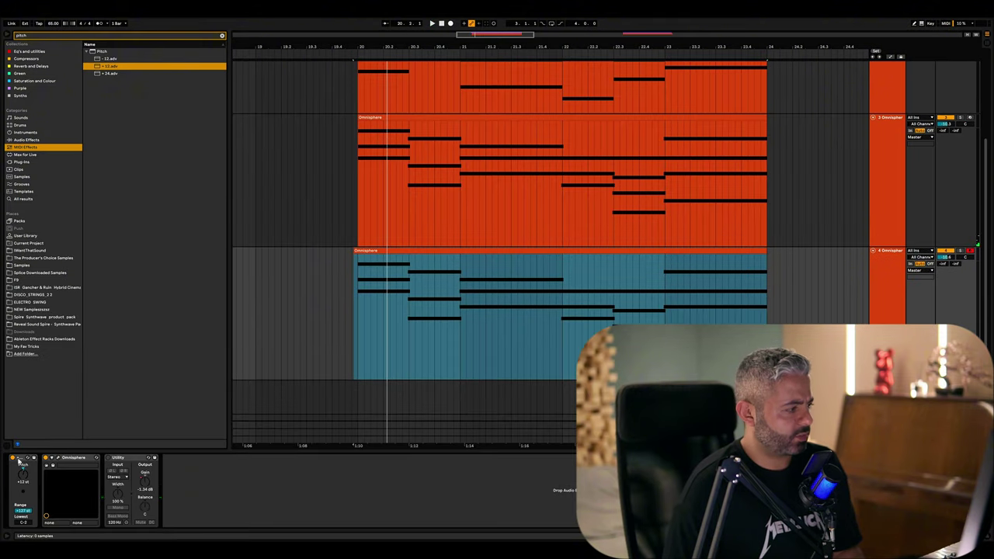
click(316, 306)
click(355, 295)
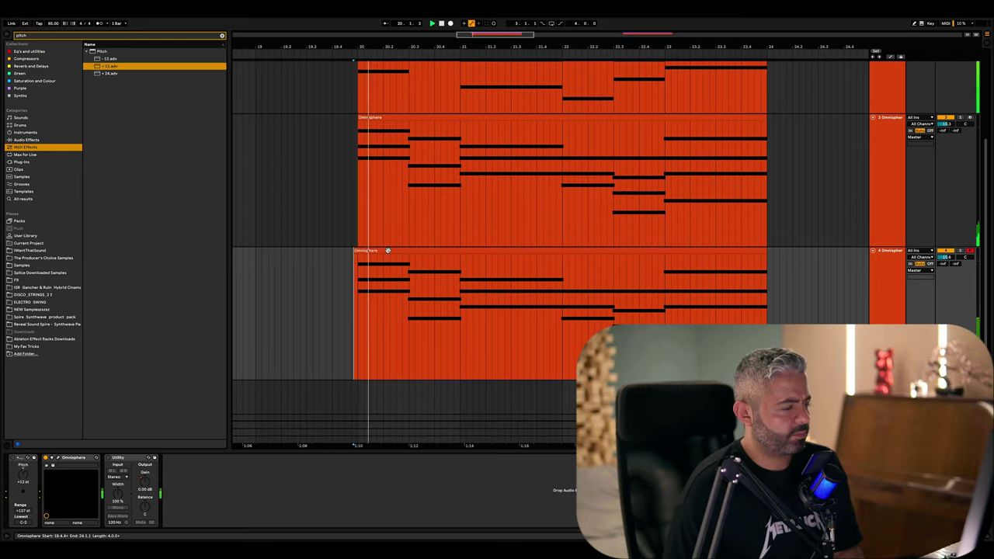
double_click(385, 252)
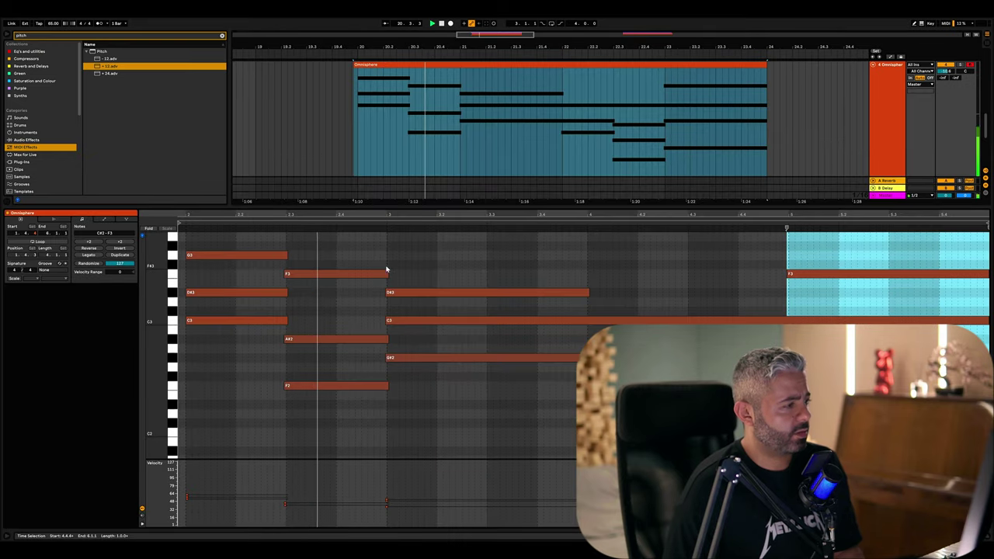
click(989, 536)
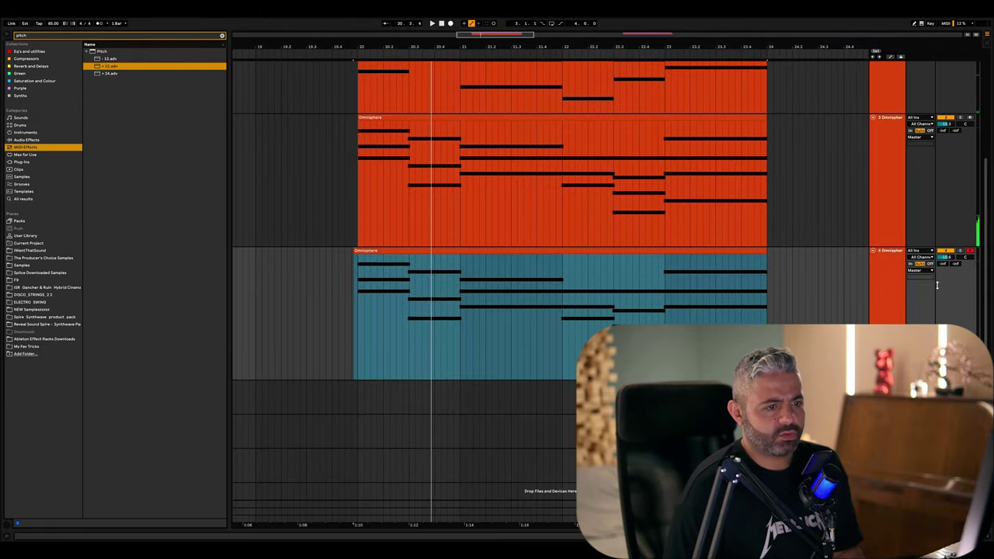
Step: Transpose the fourth track's notes up an octave, then revoice the chords, starting with G3, C4 and D#4, and play them back
double_click(461, 249)
key(ctrl+a)
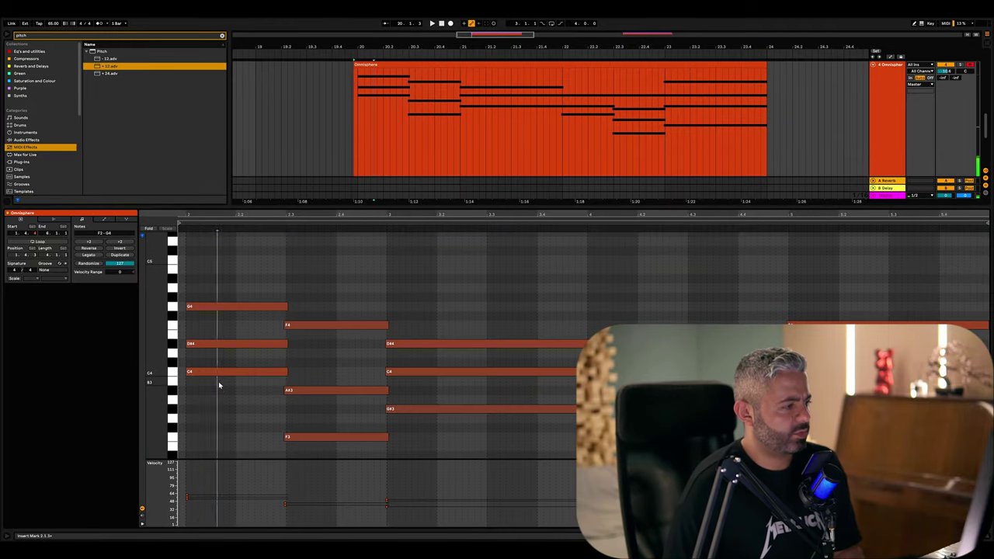
click(217, 384)
key(space)
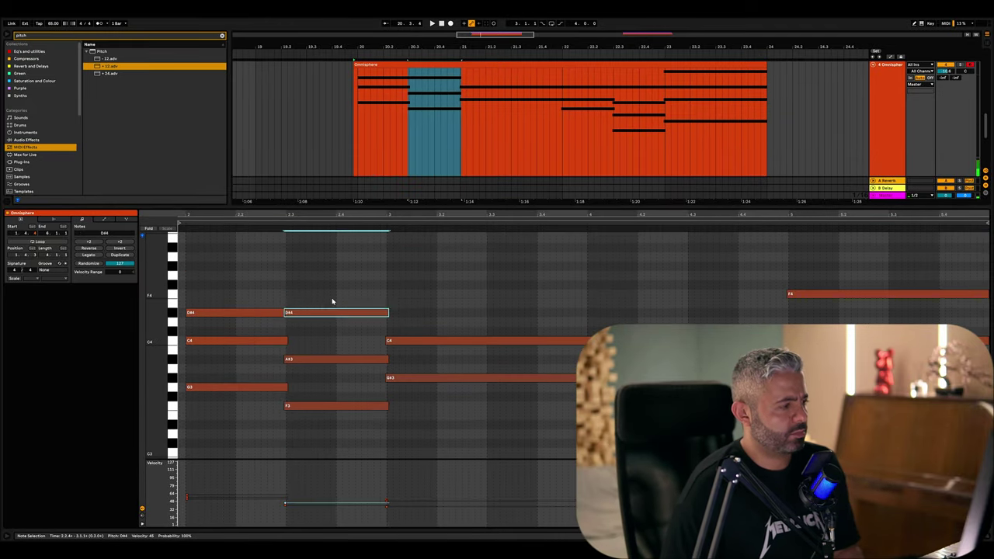
key(shift+Tab)
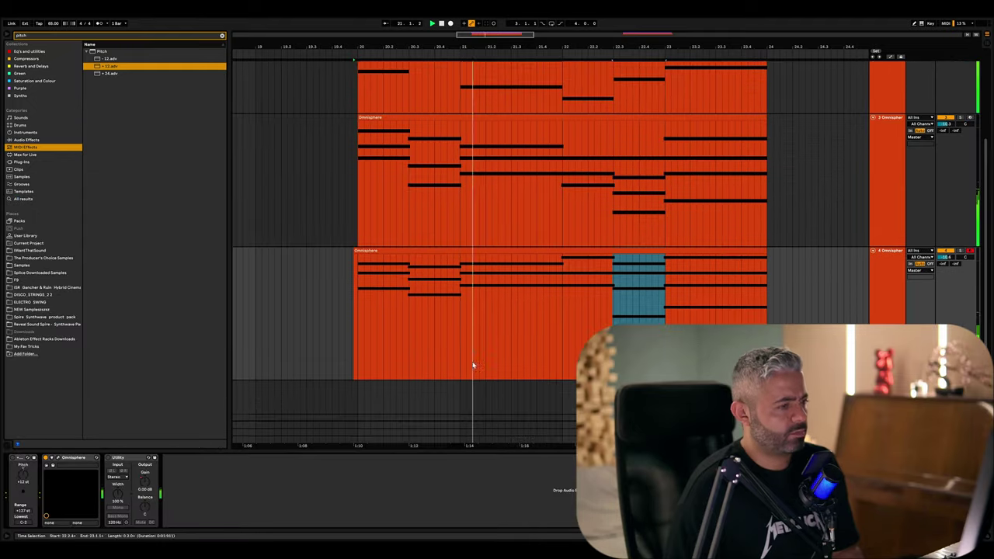
Step: Turn on Utility on the fourth track, show its Gain automation and play from just before bar 20
click(110, 464)
right_click(148, 487)
click(167, 497)
click(350, 308)
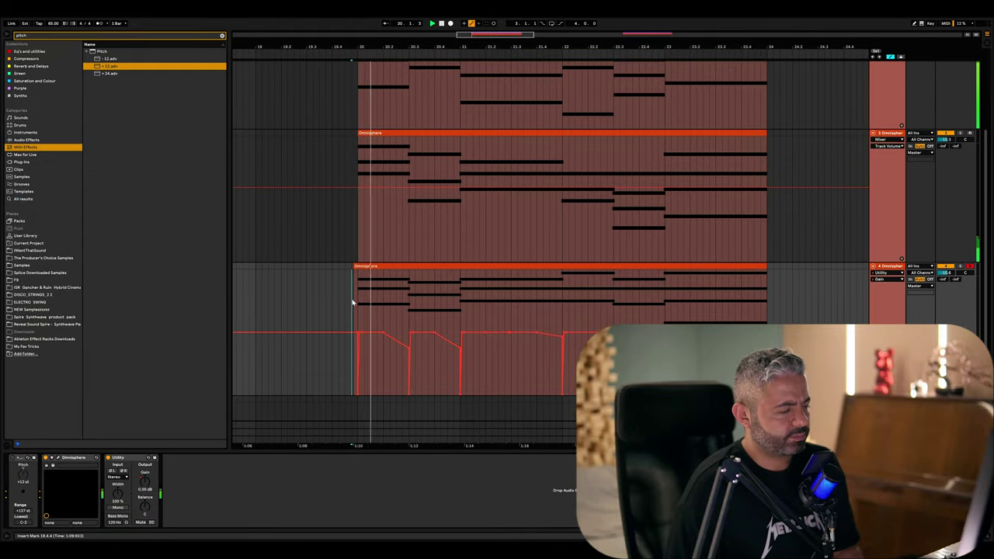
scroll(351, 345, up, 1)
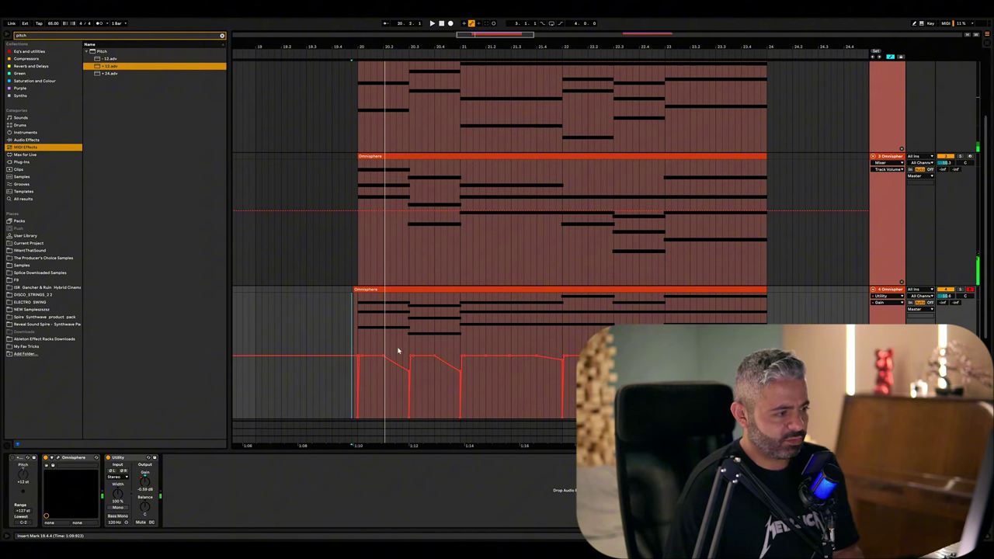
scroll(351, 342, up, 3)
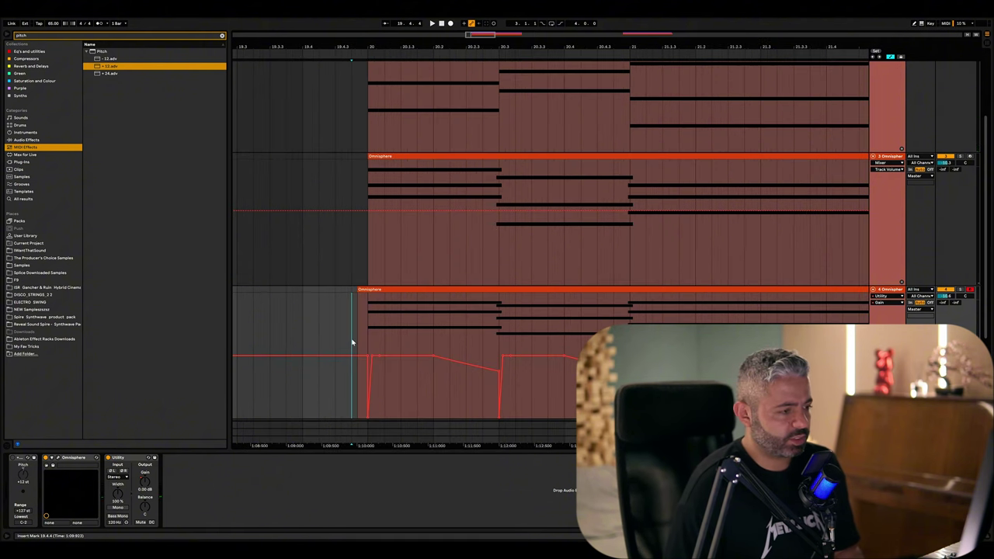
scroll(351, 341, down, 2)
key(space)
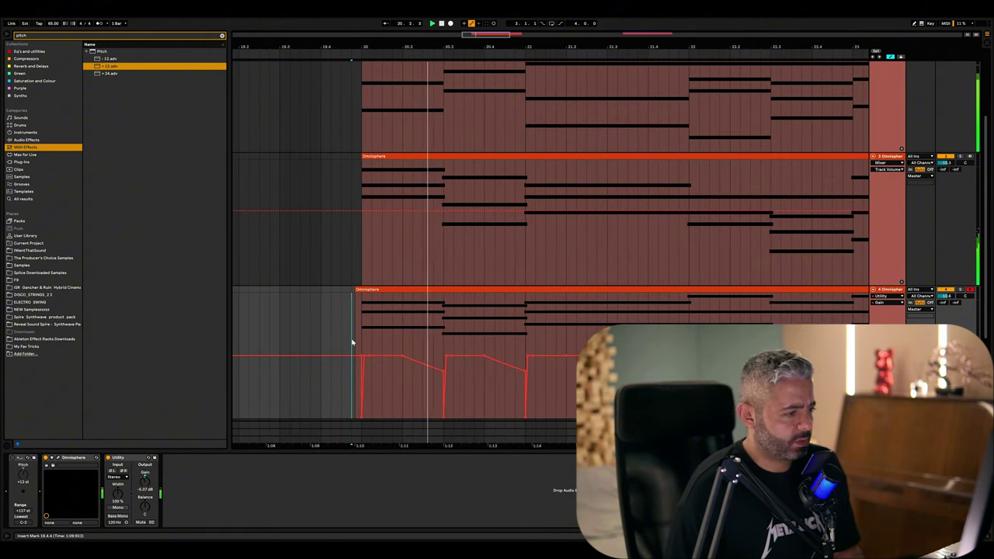
Step: Remove the dips to silence at the chord starts from the fourth track's Utility Gain automation and check the playback
click(412, 344)
scroll(414, 345, up, 3)
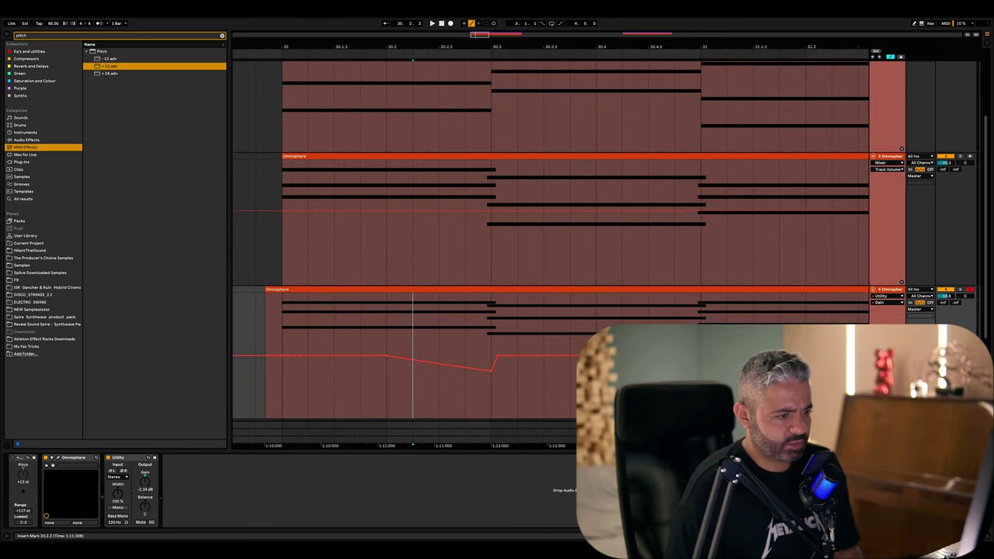
click(654, 310)
scroll(653, 310, down, 4)
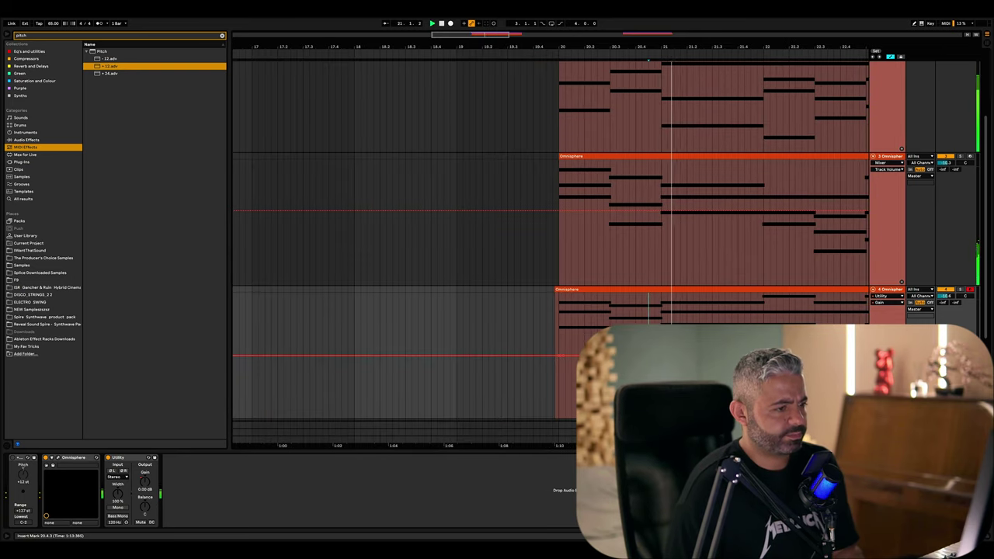
click(472, 335)
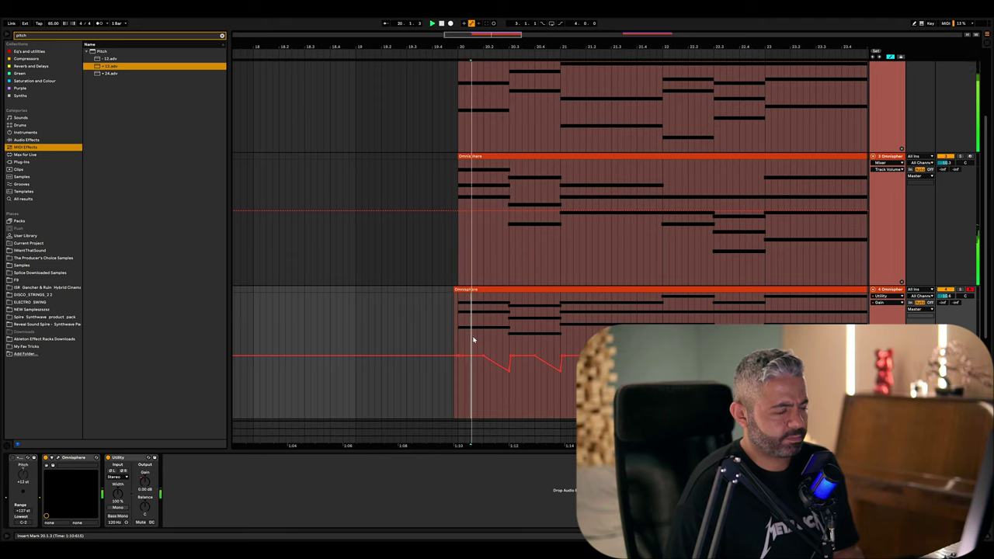
scroll(472, 337, up, 3)
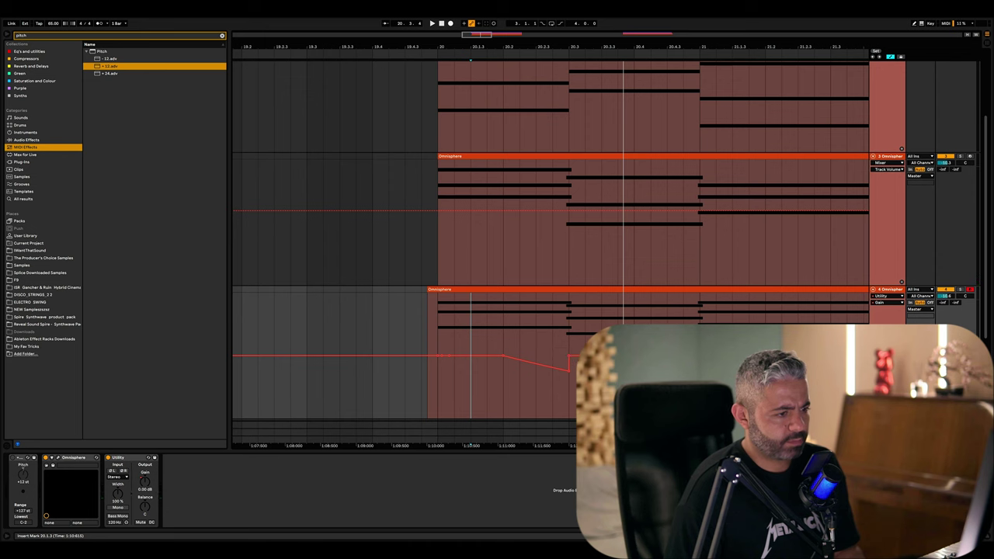
Step: Clean up the Gain automation at bar 20 and make the fades at the chord ends shallower
click(440, 355)
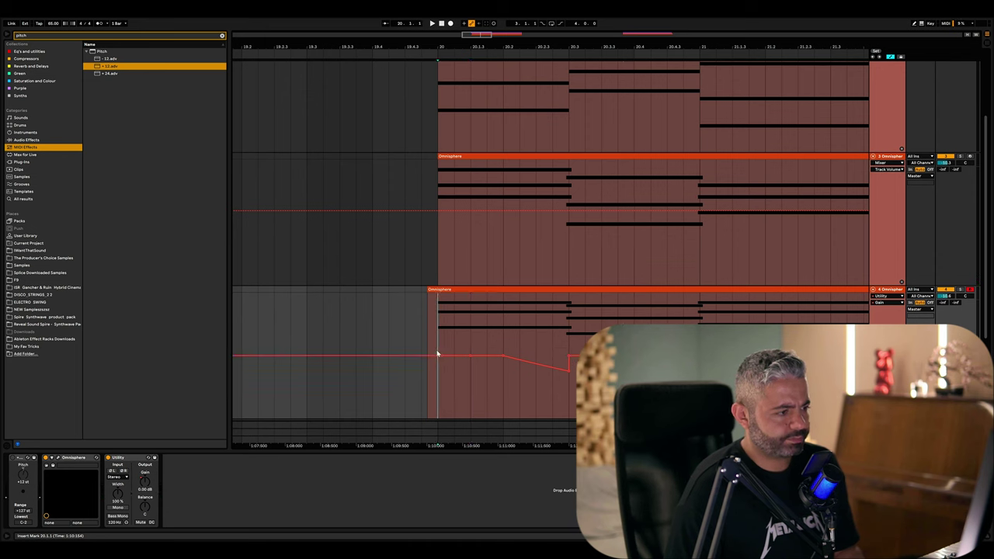
scroll(439, 355, up, 3)
drag(516, 356, 516, 346)
key(minus)
key(minus)
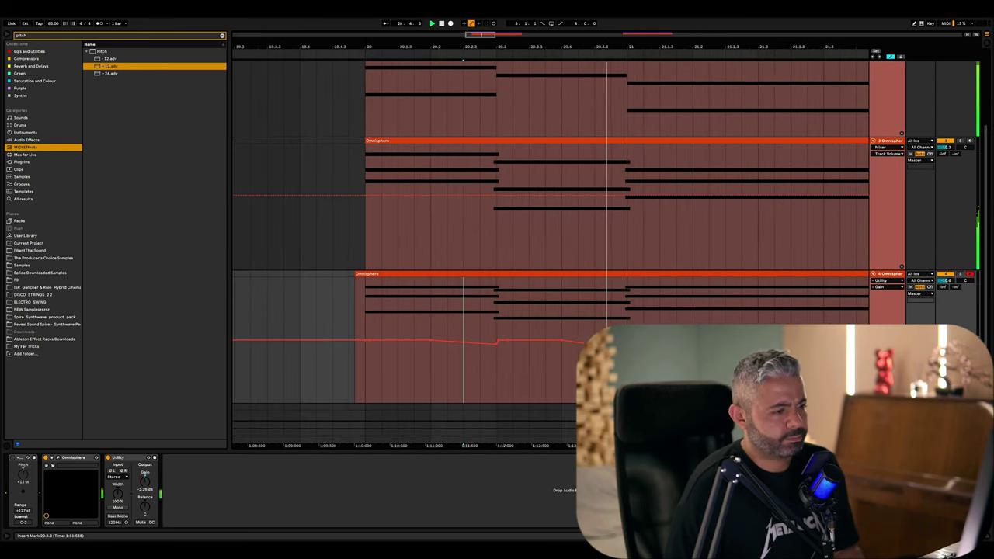
Step: Solo the fourth track and compare layers A and B of its Retro Mono String Orchestra patch in Omnisphere
click(59, 459)
key(space)
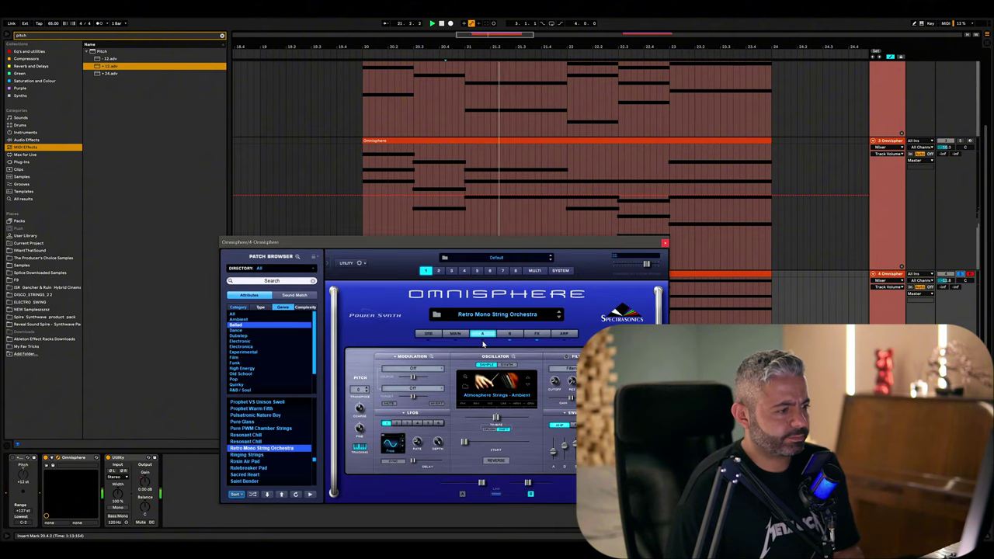
click(510, 335)
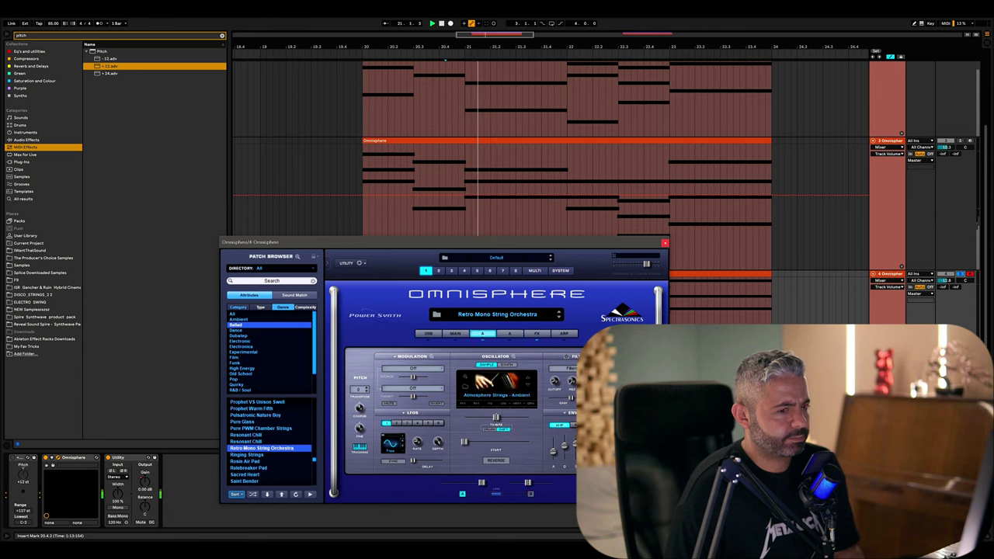
click(508, 334)
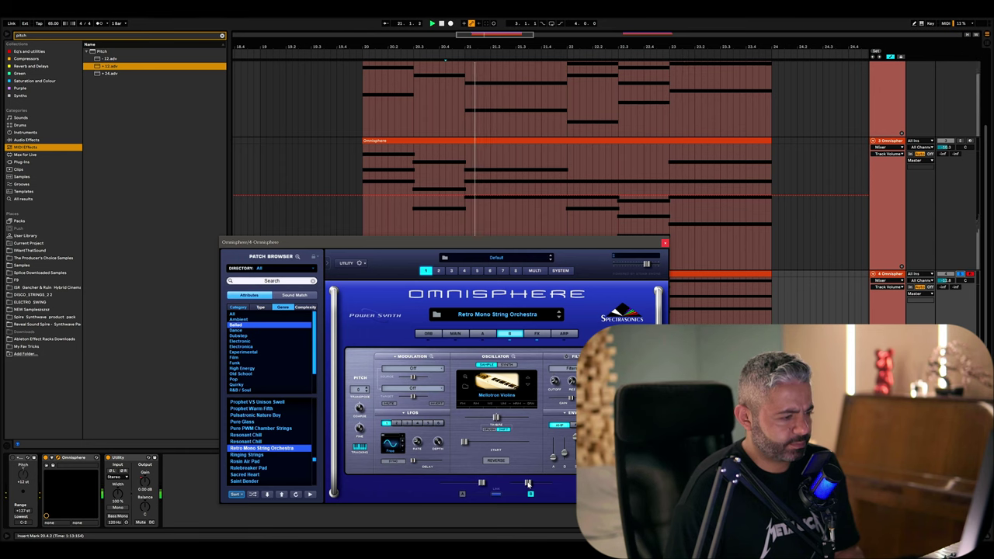
mouse_move(527, 484)
Step: Search the VST plug-ins for rc, add RC-20 Retro Color after Utility on the fourth track and play it
click(222, 35)
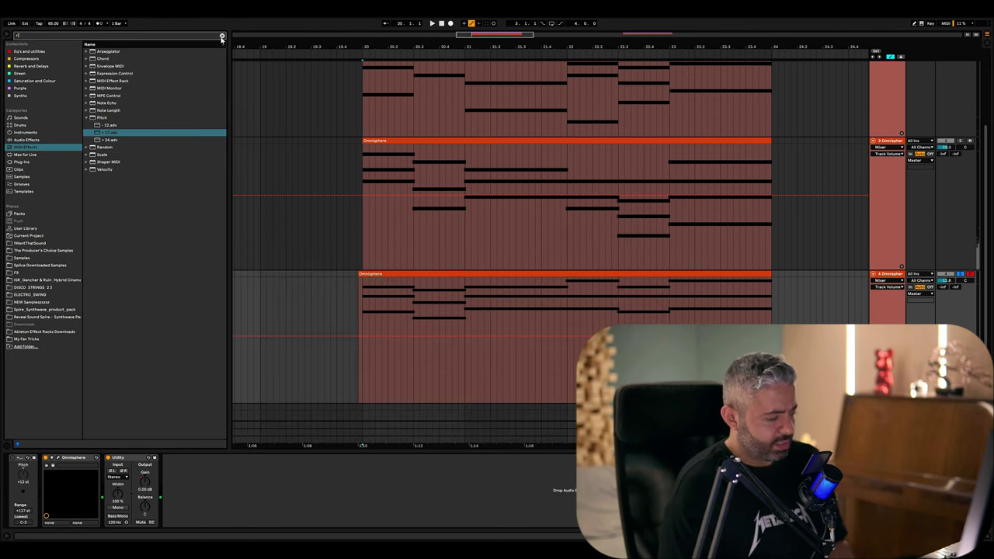
click(42, 162)
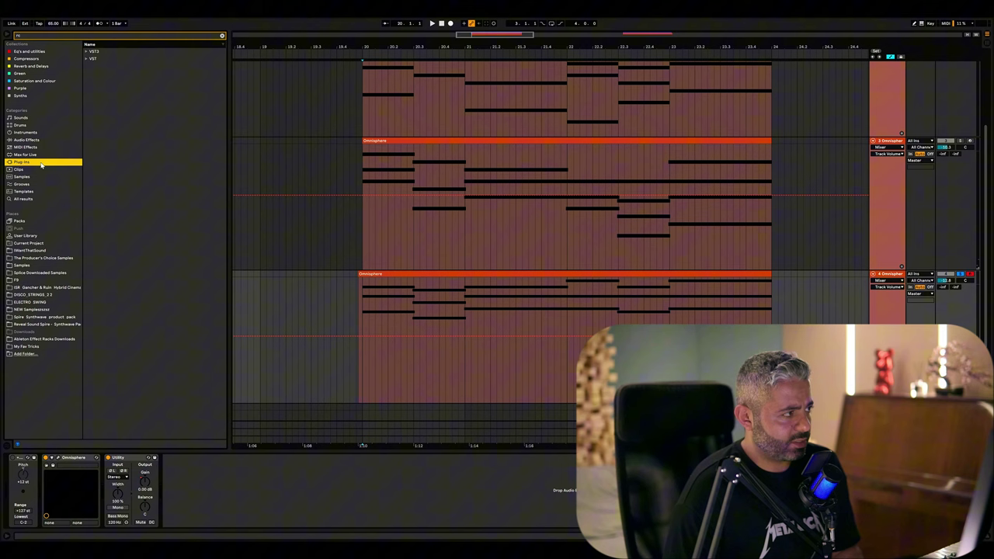
click(90, 60)
click(94, 74)
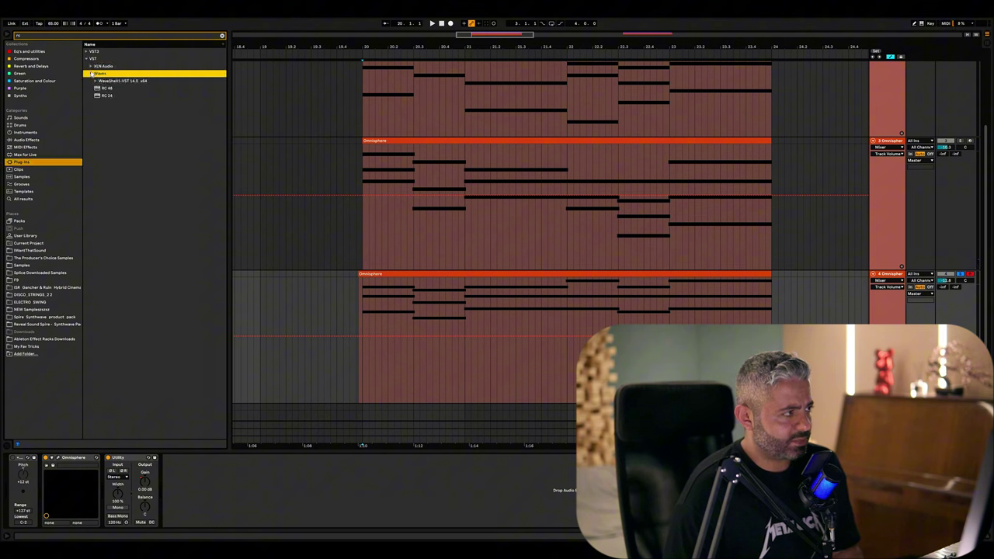
click(91, 67)
drag(115, 74, 201, 514)
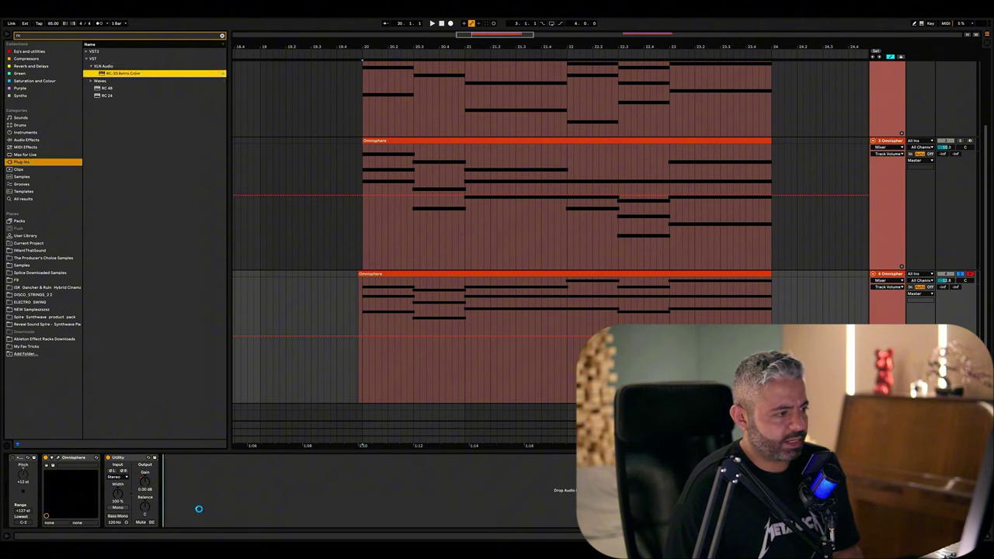
drag(366, 258, 366, 250)
key(space)
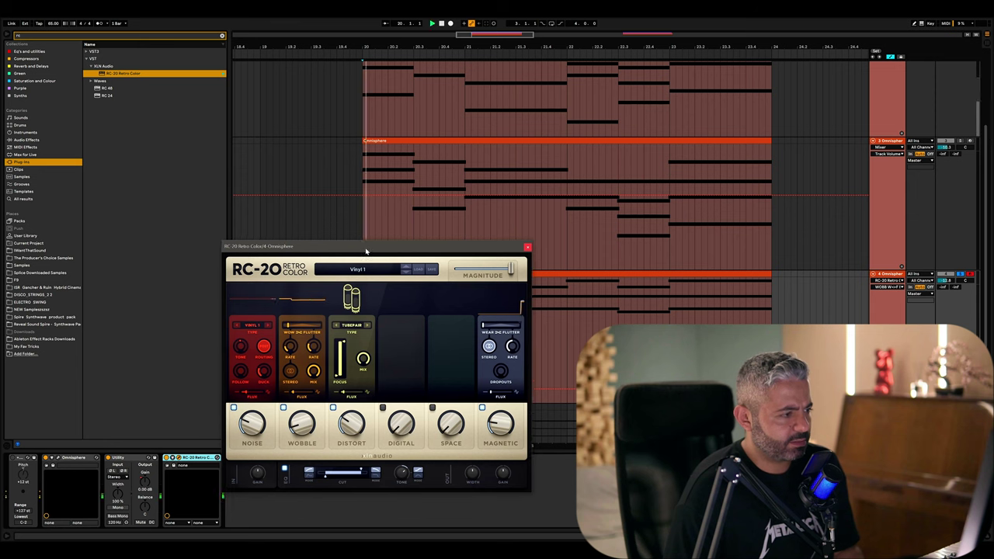
Step: Load the Vinyl 2 preset in RC-20 Retro Color, switch its Noise module off and close the plug-in window
click(233, 407)
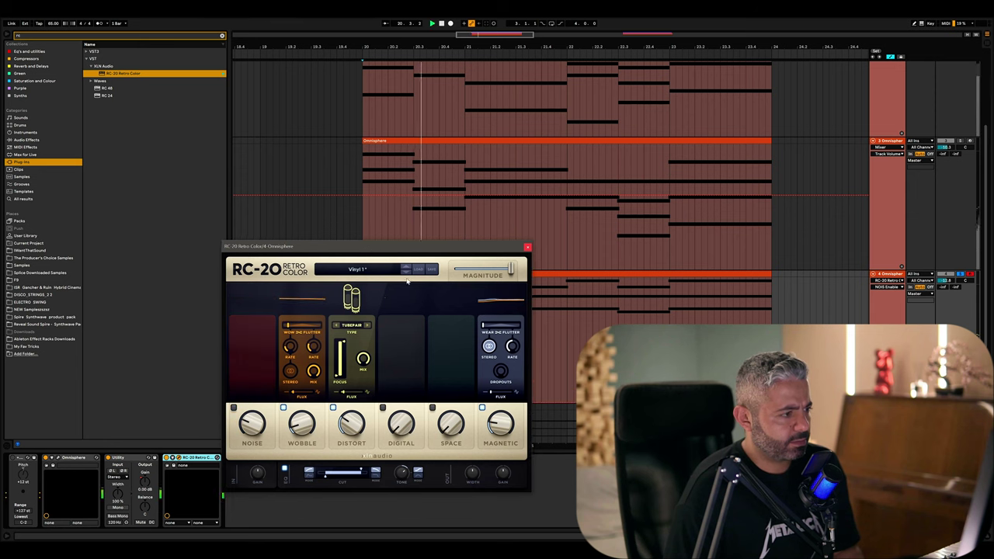
click(233, 407)
click(232, 407)
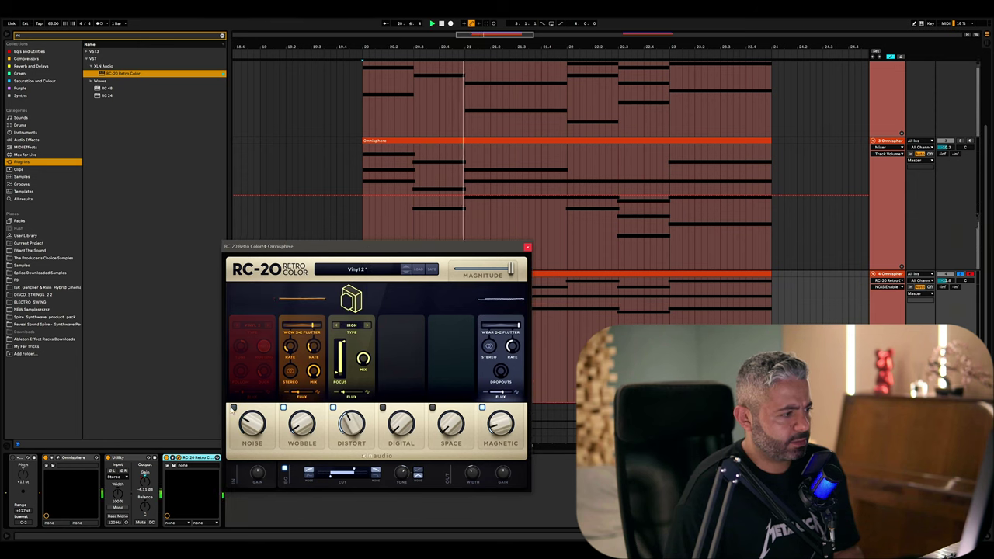
click(527, 247)
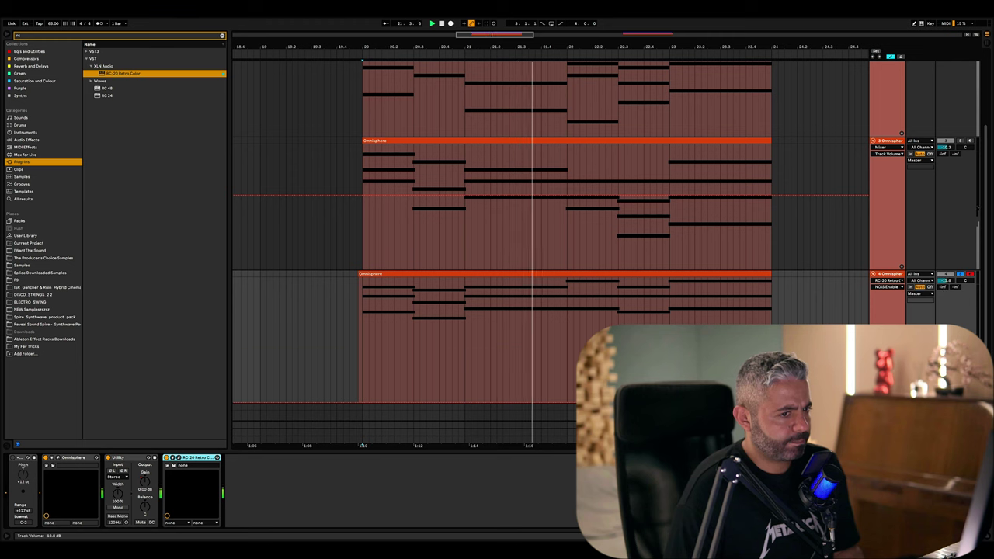
Step: Adjust the pad layers' volumes while adding each Omnisphere track to the solo, and collapse all tracks
scroll(937, 268, up, 1)
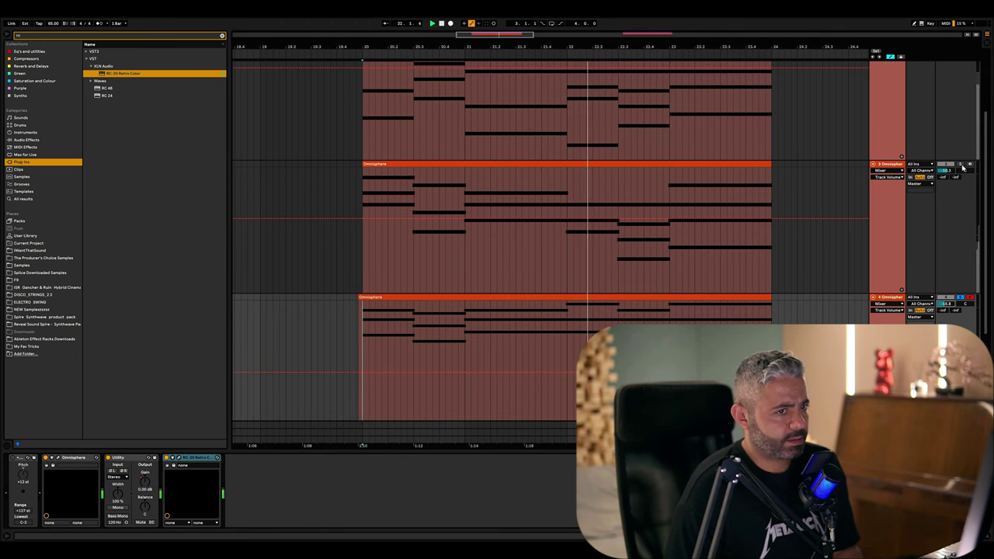
scroll(937, 268, up, 3)
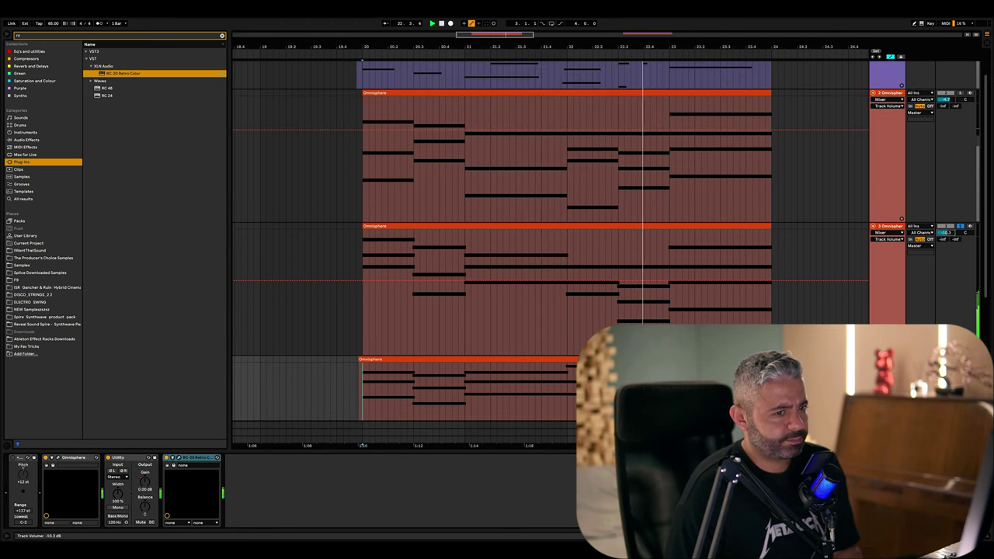
scroll(958, 93, up, 2)
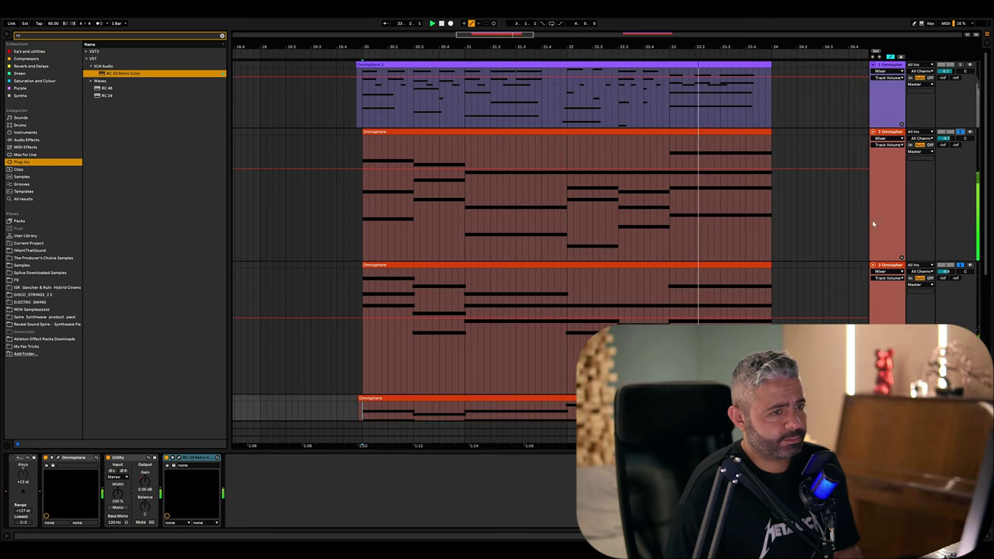
key(alt+u)
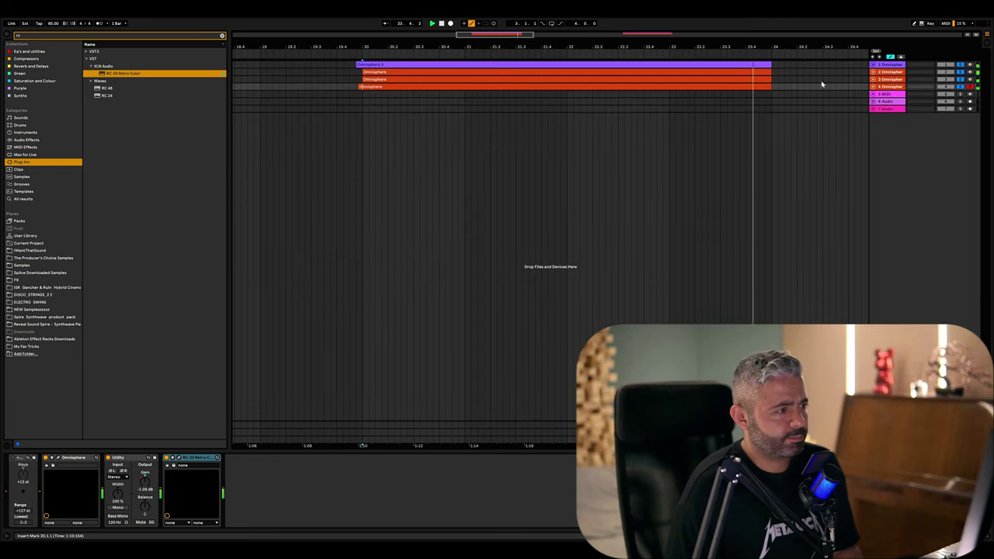
Step: Duplicate the fourth Omnisphere track and delete the lower chord notes in the copy's clip, keeping only the top line
click(566, 150)
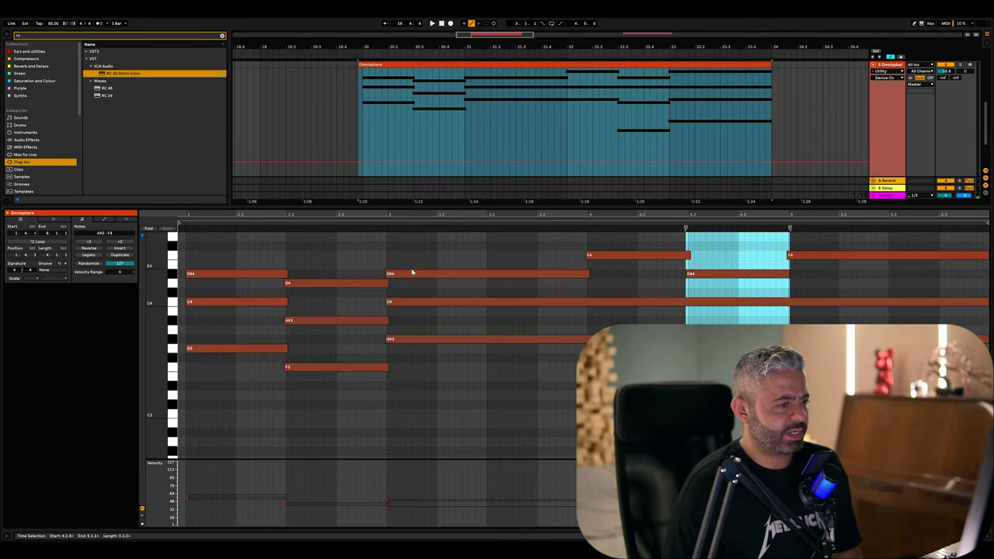
scroll(419, 277, up, 2)
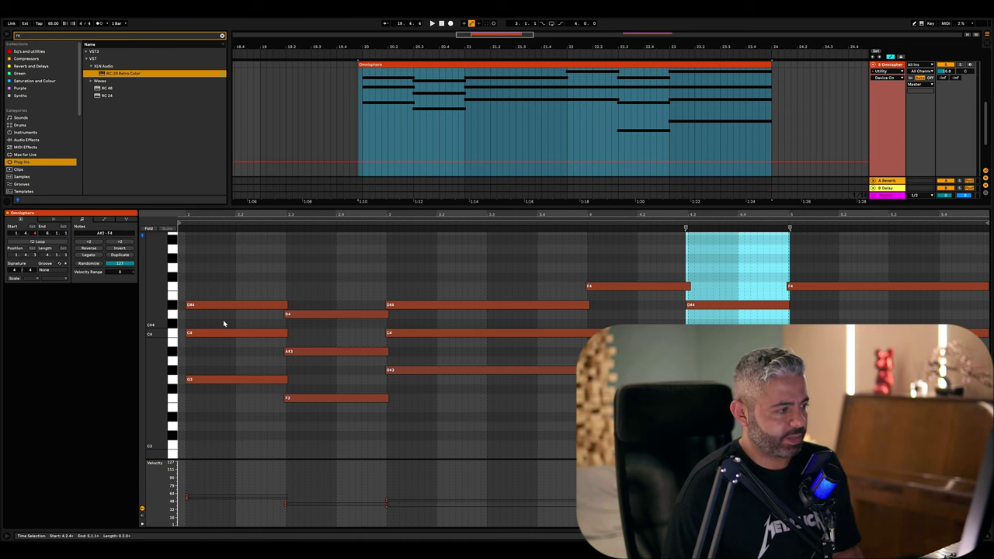
drag(223, 323, 246, 459)
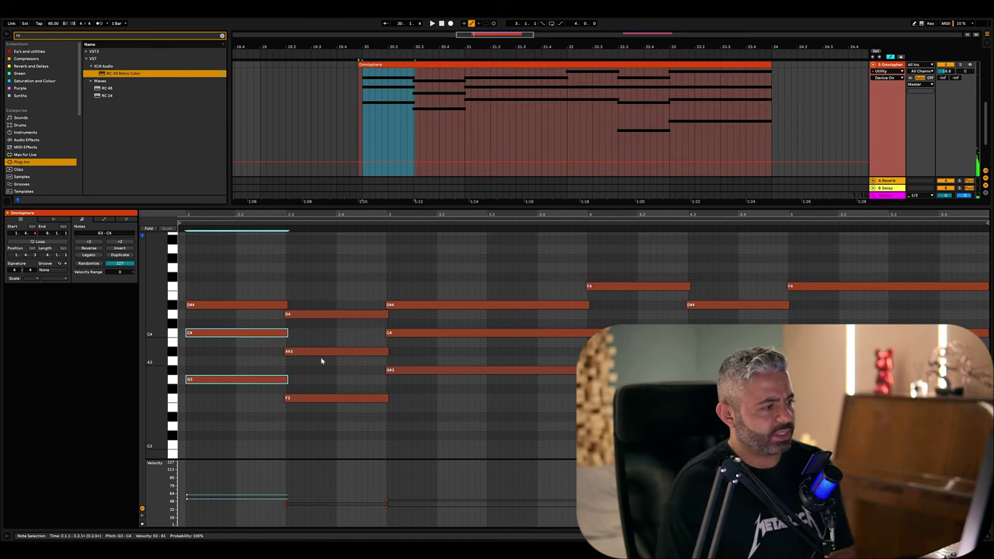
key(Delete)
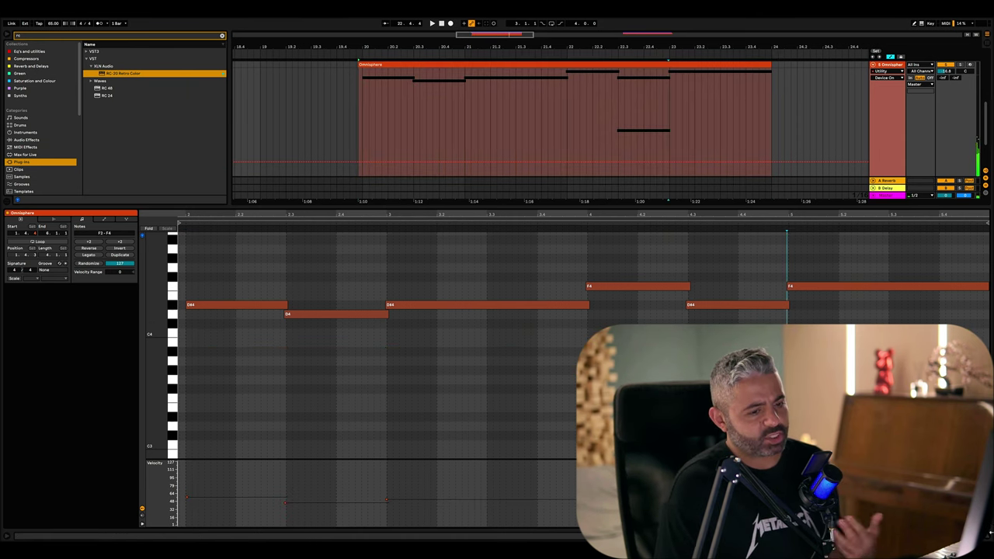
key(ctrl+alt+l)
double_click(643, 221)
click(590, 233)
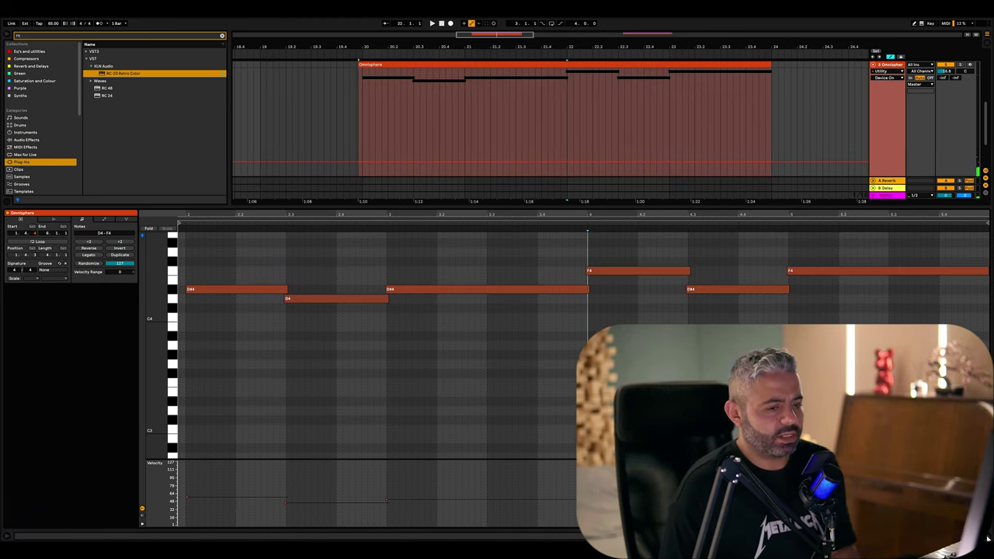
key(ctrl+alt+l)
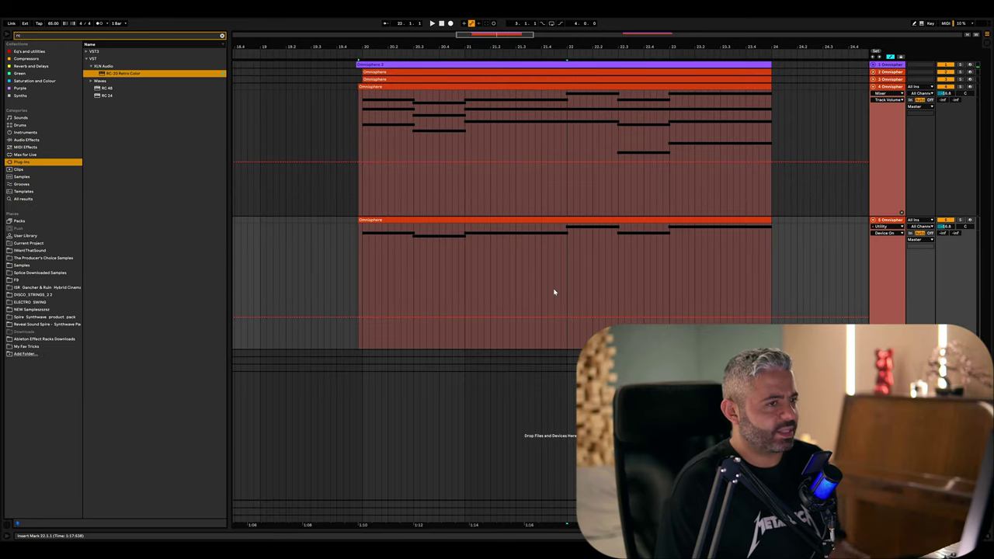
Step: Play the arrangement from bar 20 and bring up the fifth track's device chain
click(364, 252)
scroll(364, 252, up, 3)
scroll(370, 253, right, 3)
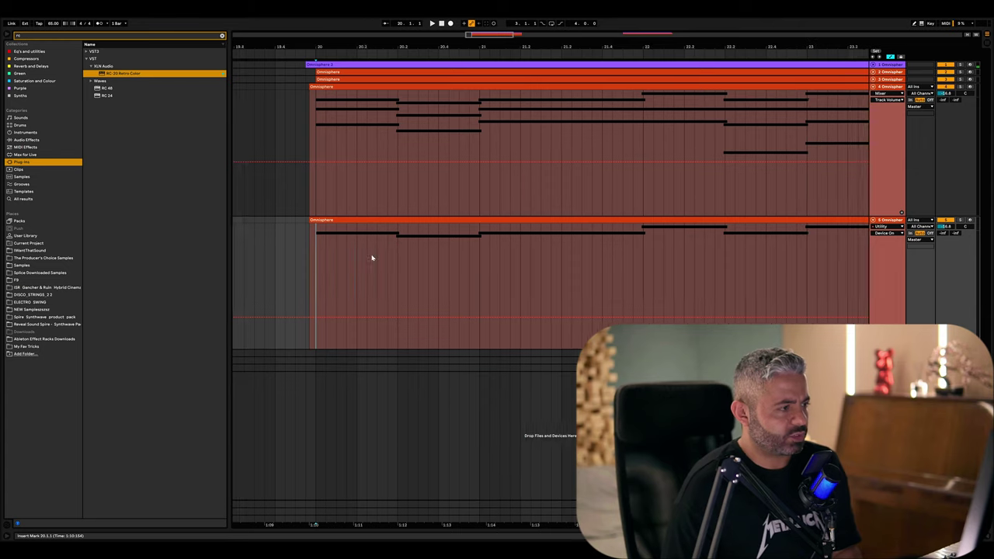
key(space)
key(ctrl+alt+l)
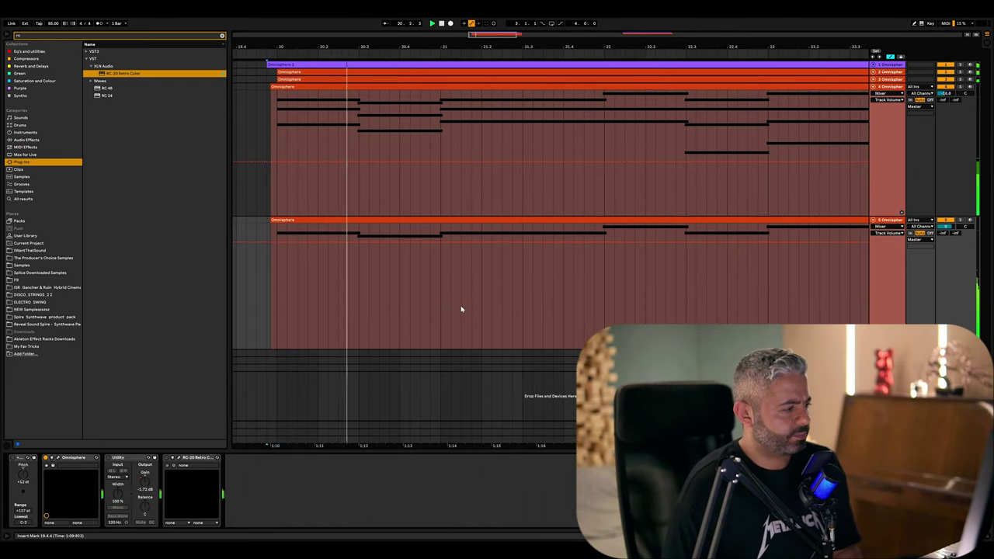
Step: Audition the Stained Glass Church, Sublime Reverence 5ths and Symphonic PWM patches in the fifth track's Omnisphere
click(59, 459)
scroll(275, 452, down, 2)
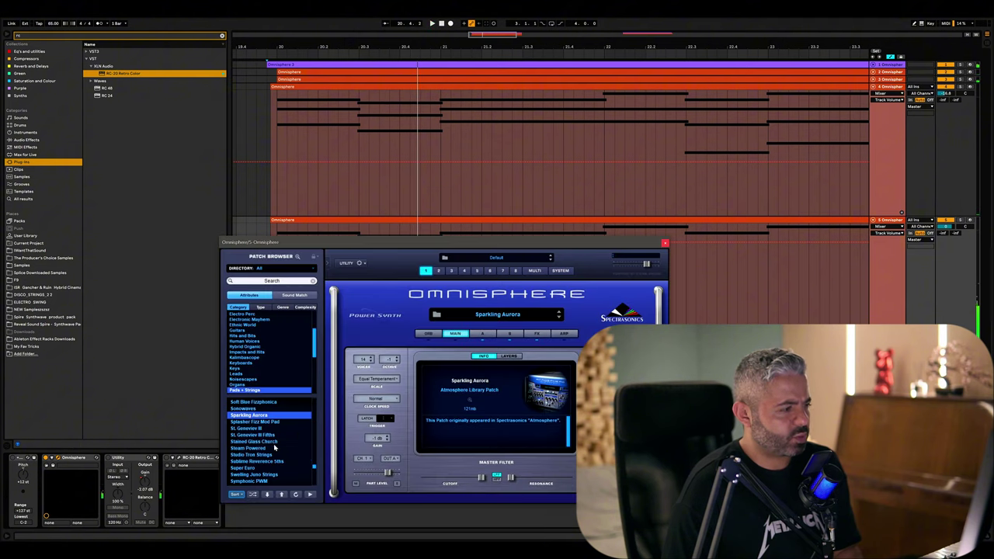
click(272, 442)
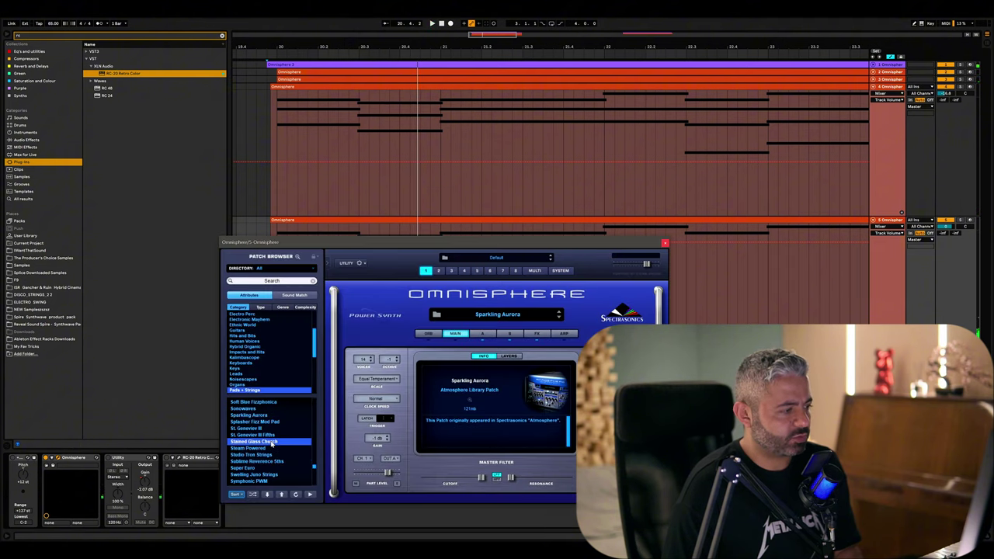
key(space)
scroll(272, 441, down, 1)
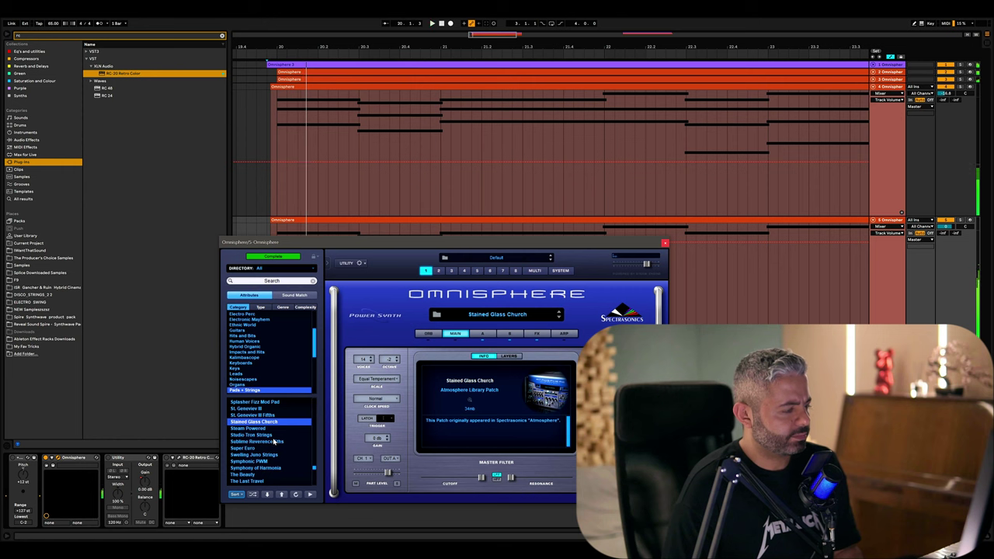
click(273, 441)
scroll(273, 441, down, 1)
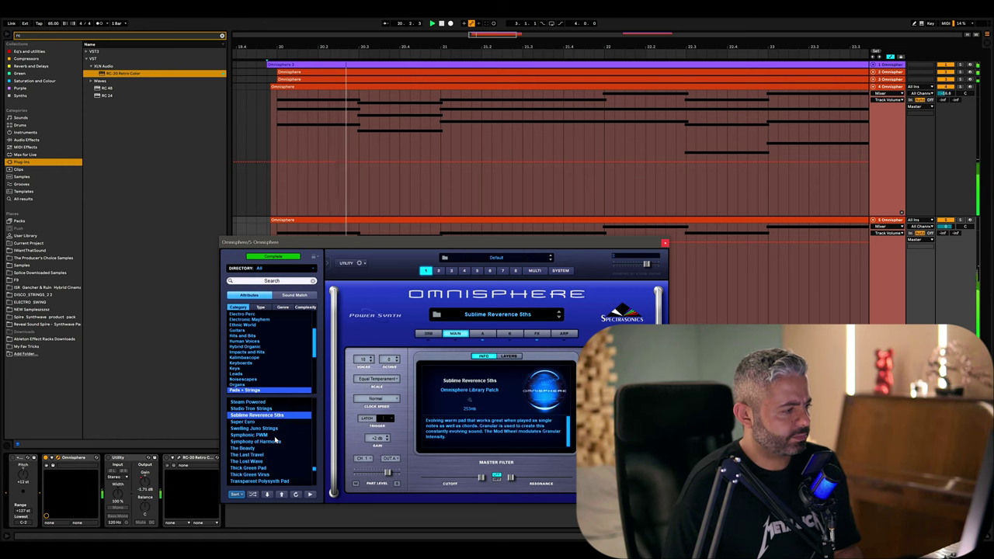
click(275, 436)
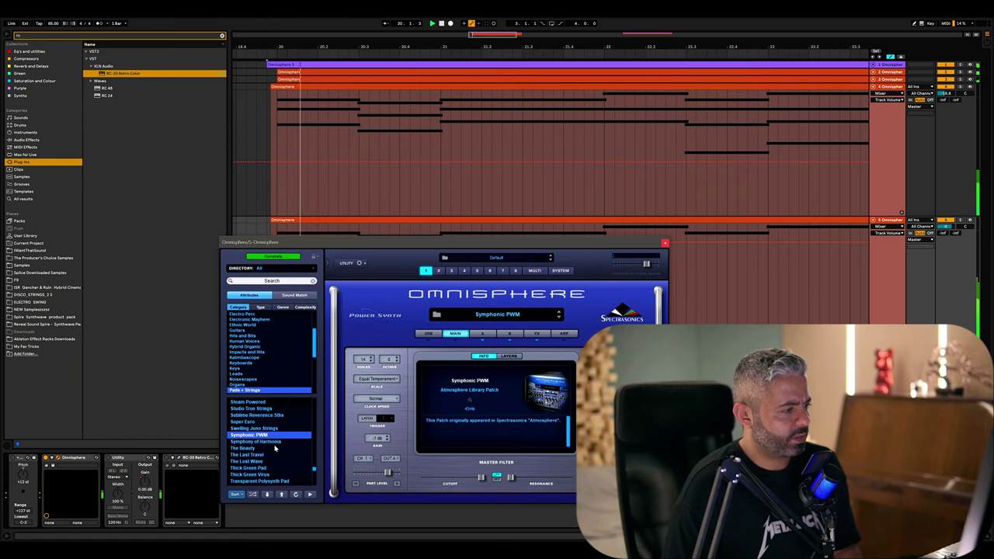
Step: Close Omnisphere and revoice the fifth track's top line, raising the first and fifth notes to G4 and the fourth to G#4
double_click(302, 220)
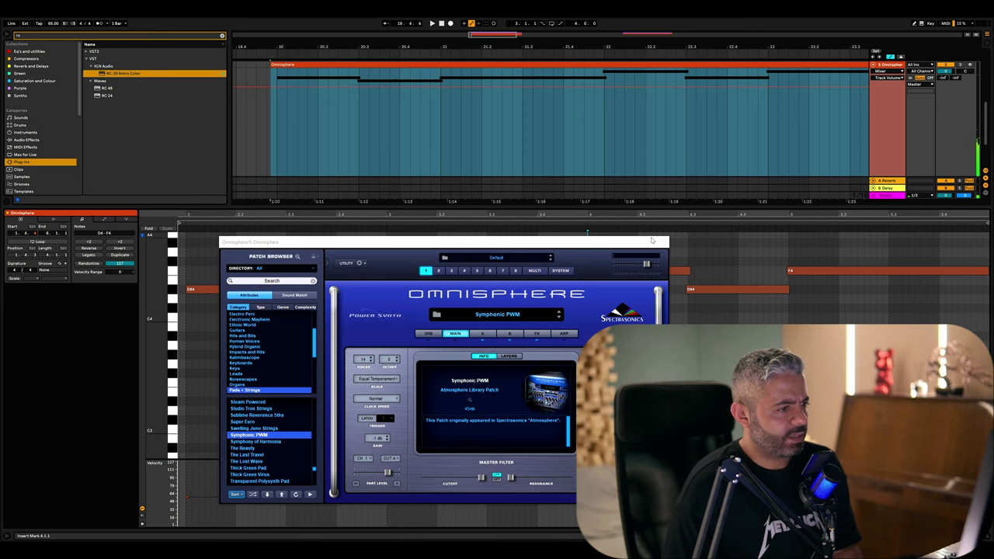
click(664, 242)
scroll(229, 368, up, 2)
right_click(222, 275)
click(294, 376)
right_click(196, 351)
click(230, 453)
key(space)
mouse_move(322, 350)
mouse_down()
mouse_move(315, 317)
mouse_move(322, 357)
mouse_move(312, 354)
mouse_up()
drag(617, 317, 618, 289)
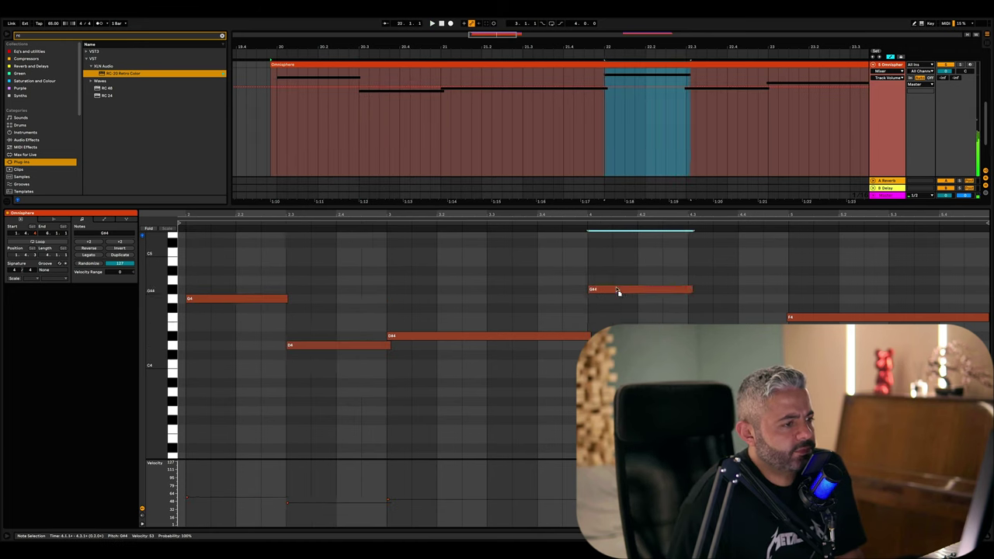
drag(703, 335, 702, 298)
Step: Trim the overlapping melody notes in the fifth track's clip so each ends where its neighbour starts
click(653, 289)
click(800, 268)
click(288, 299)
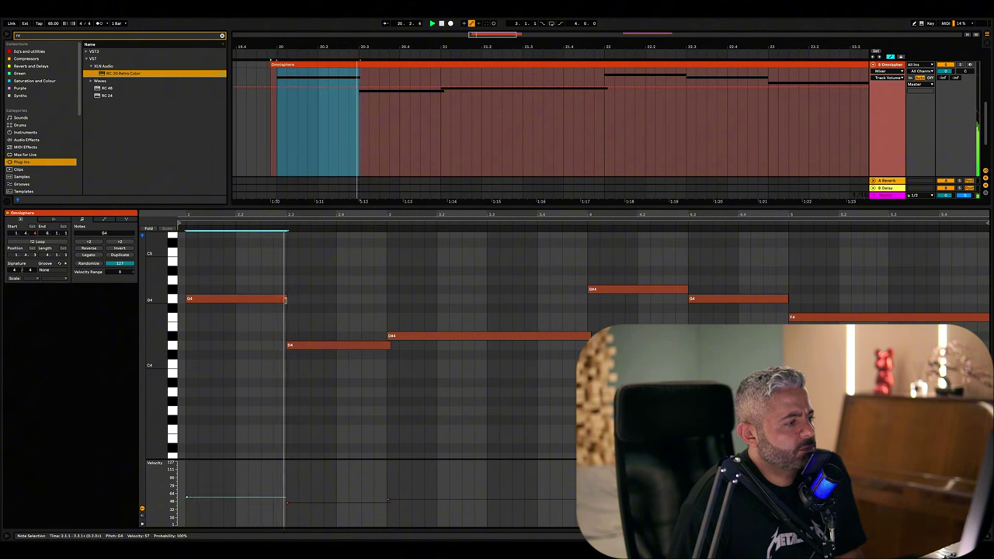
drag(391, 345, 385, 346)
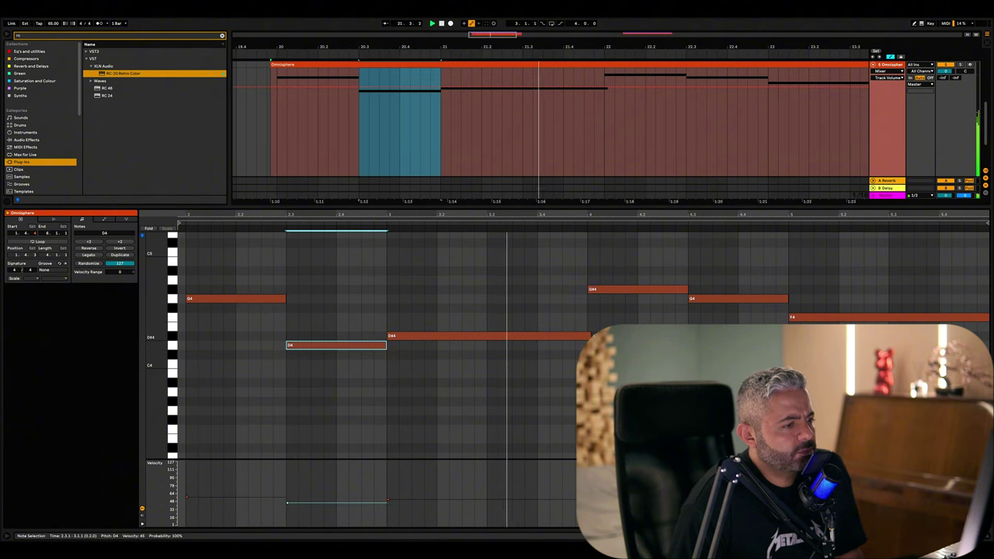
click(392, 336)
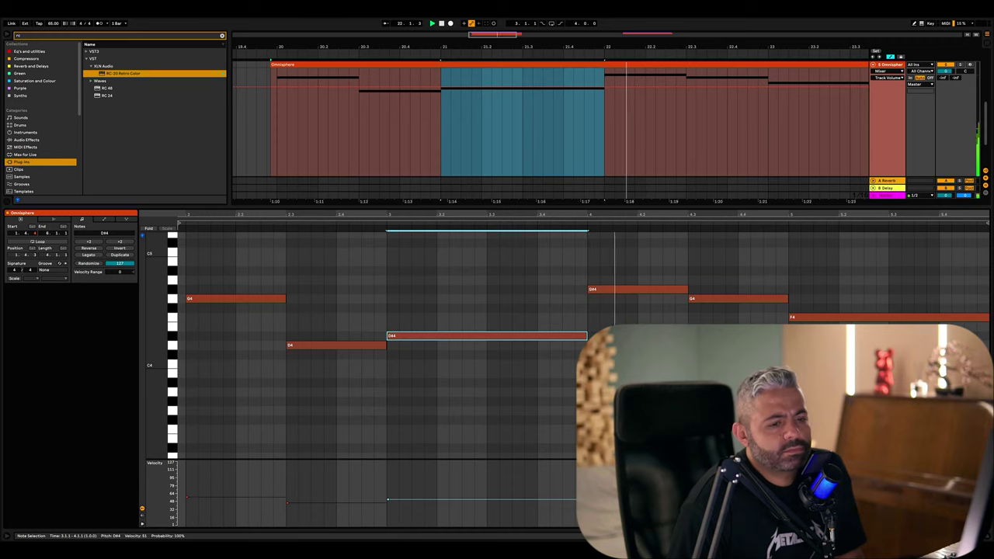
key(super+alt+l)
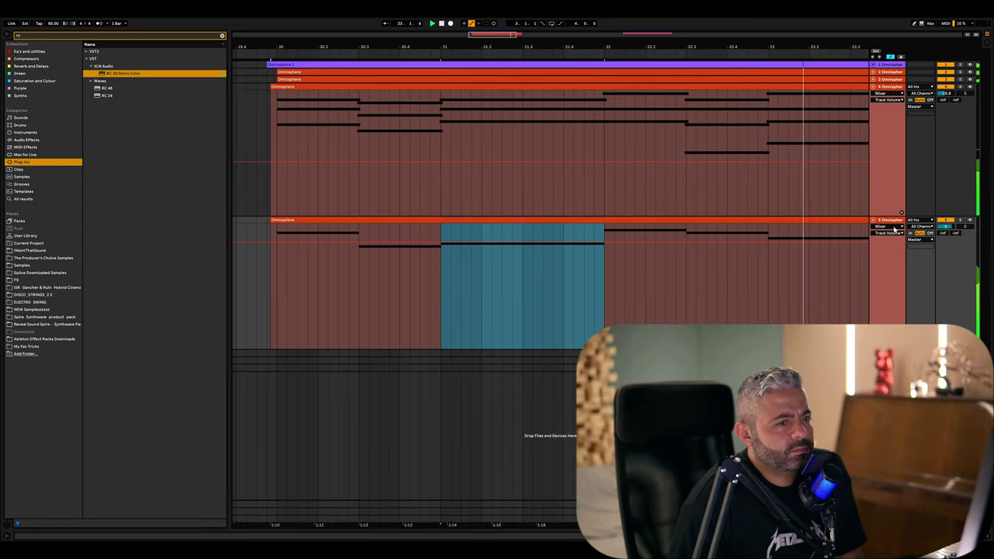
Step: Audition further Pads + Strings patches in the fifth track's Omnisphere, including VeloVox Fifths Pad
key(super+alt+l)
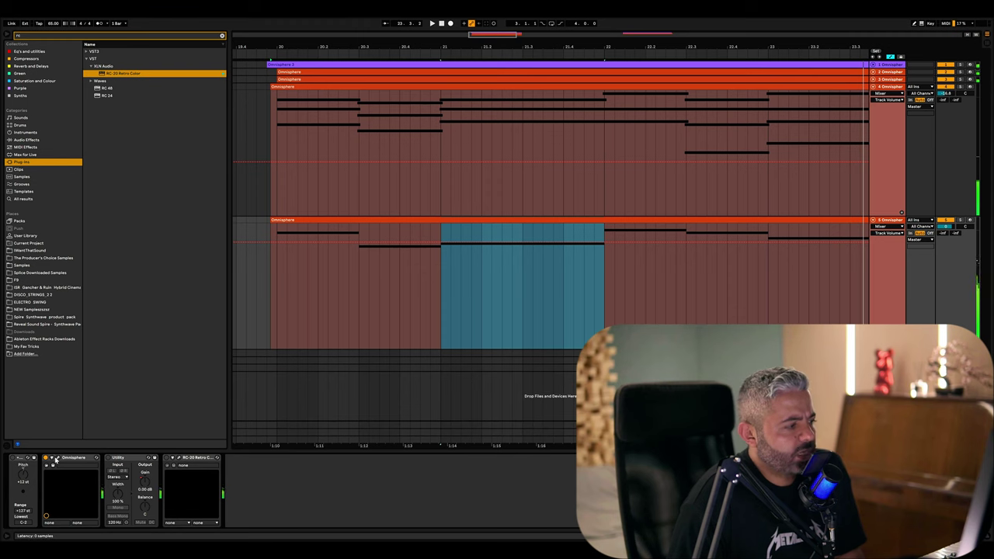
click(56, 460)
scroll(268, 435, down, 3)
click(268, 428)
scroll(267, 432, down, 3)
click(272, 441)
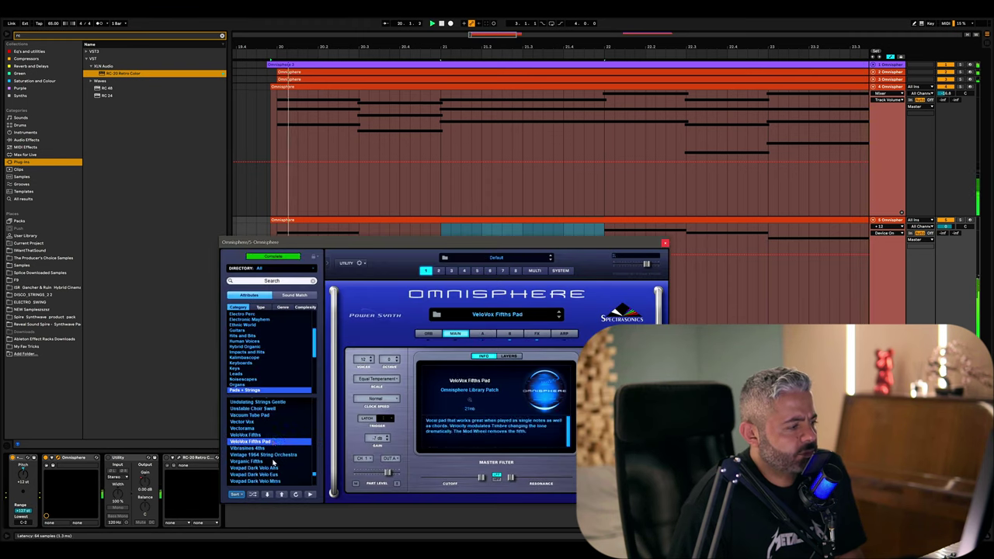
Step: Filter the patches by the Ambient genre, audition Beautiful Shards and load Calliope of my Dreams
click(283, 307)
click(238, 319)
click(262, 435)
scroll(268, 442, up, 5)
click(264, 461)
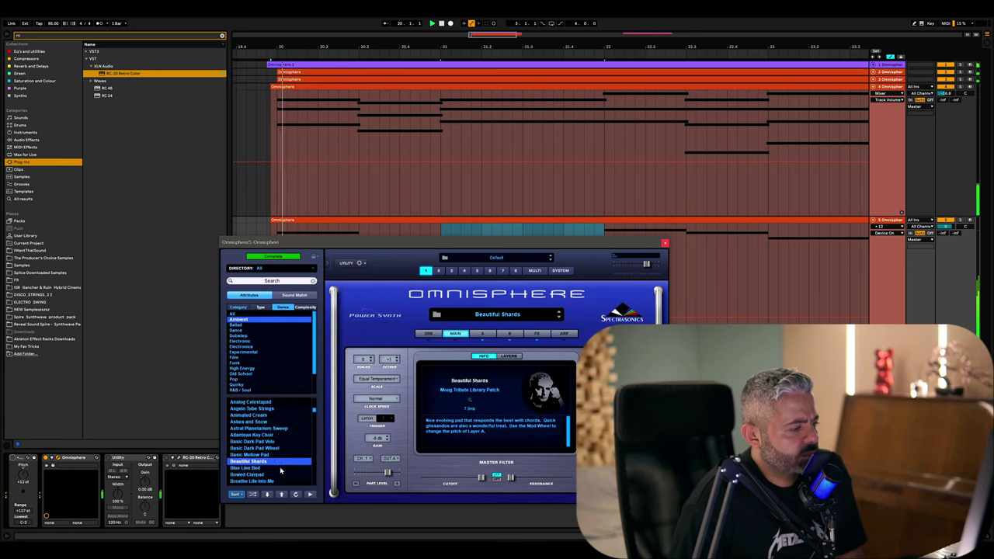
scroll(268, 450, down, 3)
click(257, 441)
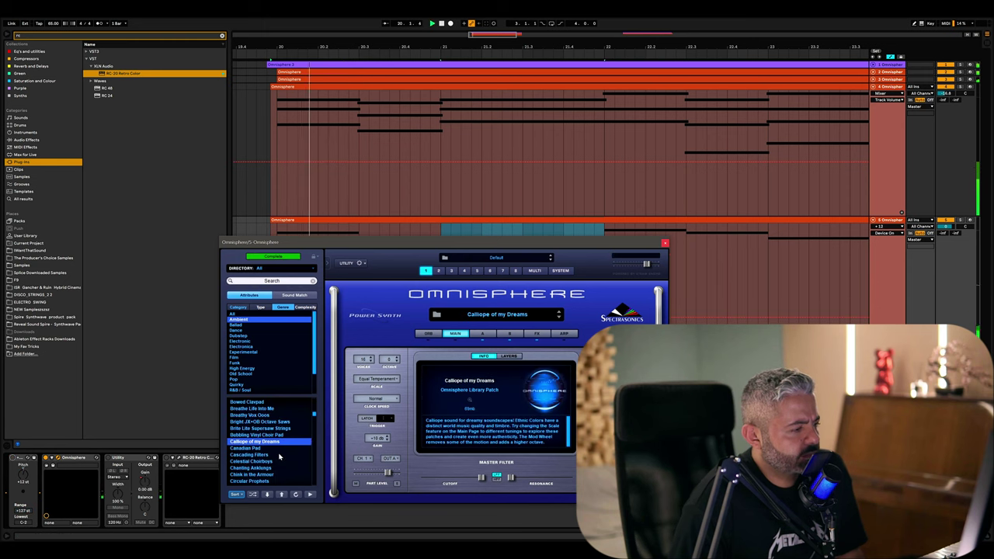
Step: Set the fifth track's Pitch device to -12 st, close Omnisphere and lower the track volume
click(38, 465)
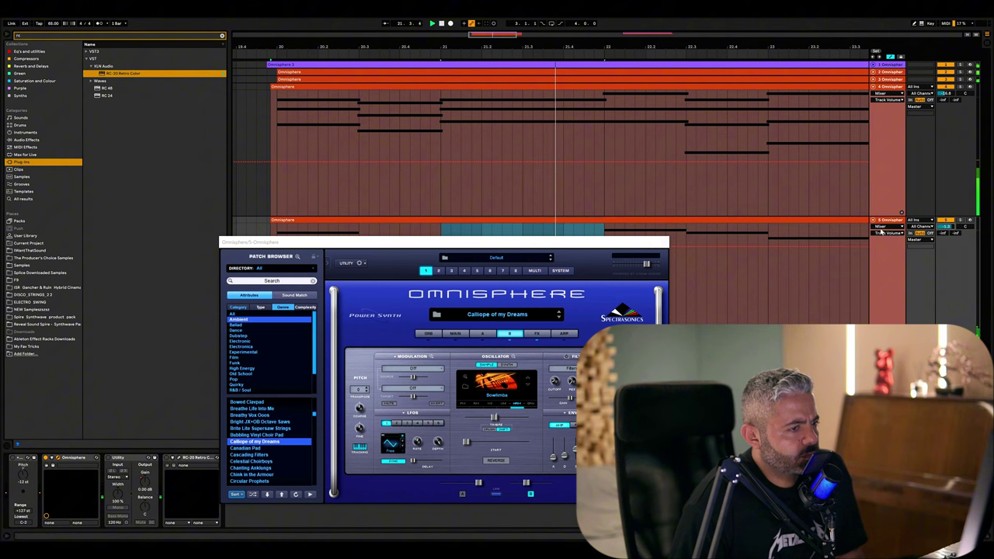
click(663, 242)
drag(765, 261, 765, 271)
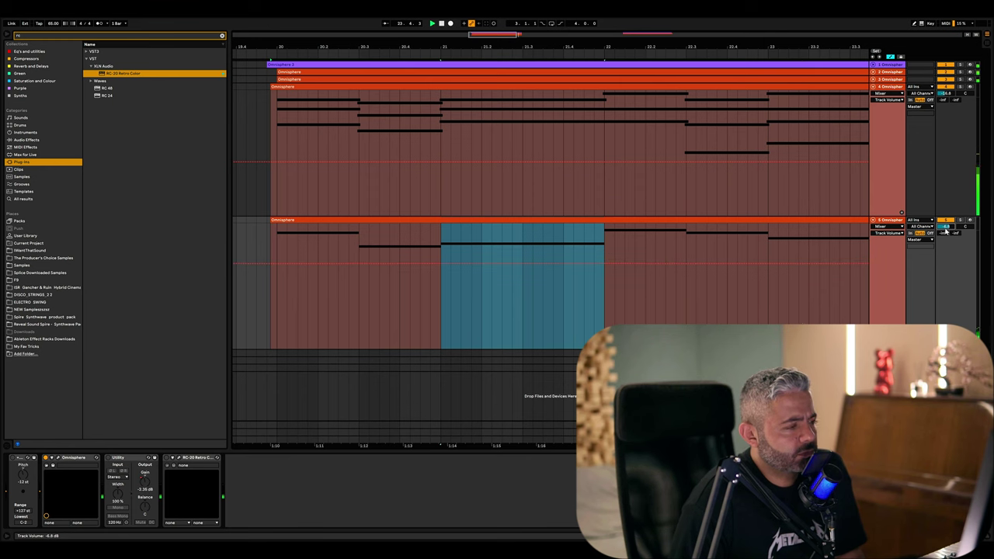
Step: Play the fifth track from the start of its clip, in the mix and soloed
click(269, 244)
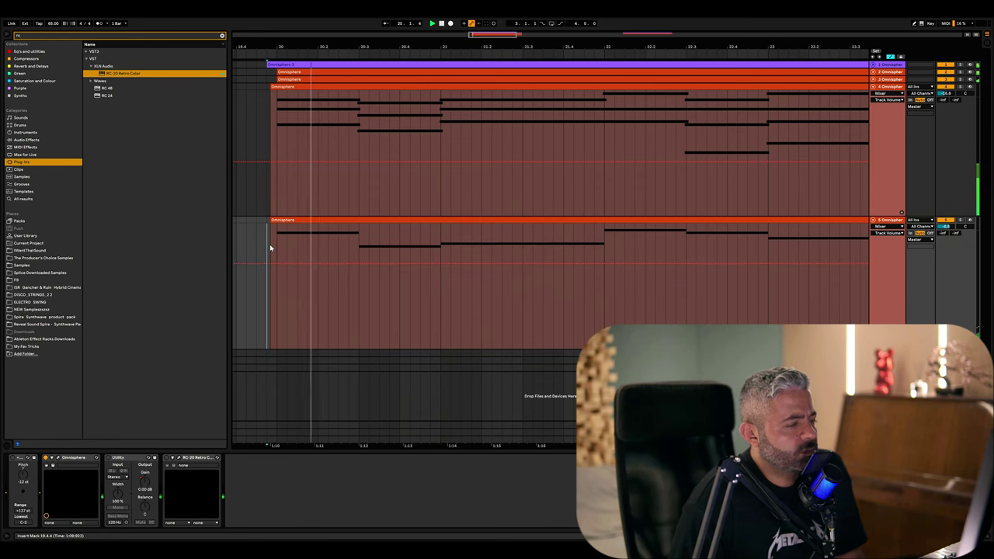
key(space)
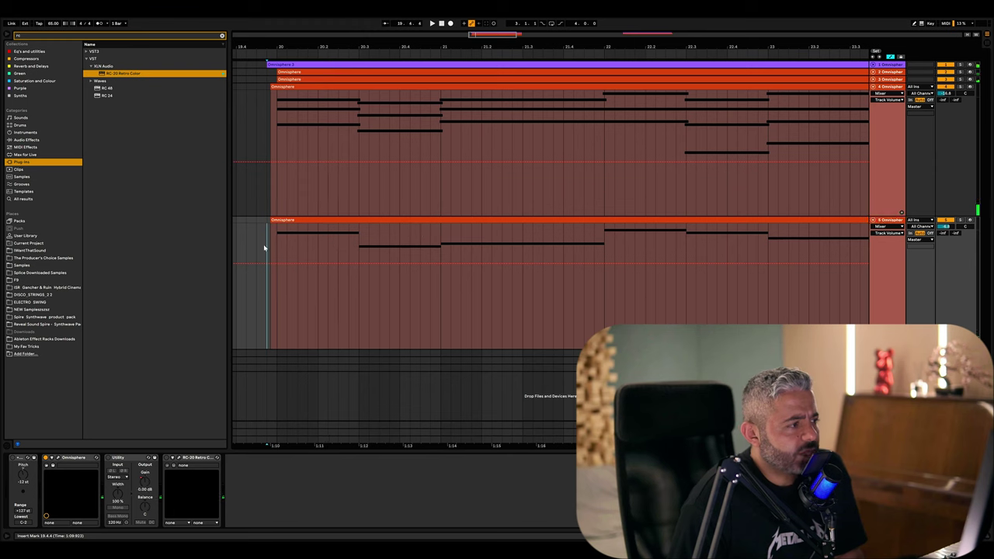
click(961, 221)
key(space)
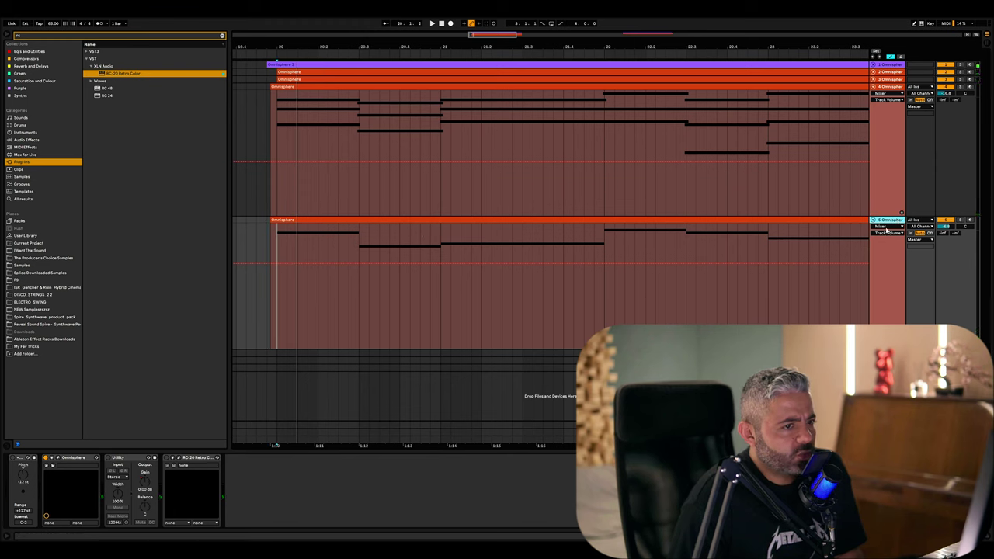
Step: Duplicate the fifth track and audition the LD - Filthy Choir and LD - Horny patches in the copy's Omnisphere
scroll(888, 231, down, 3)
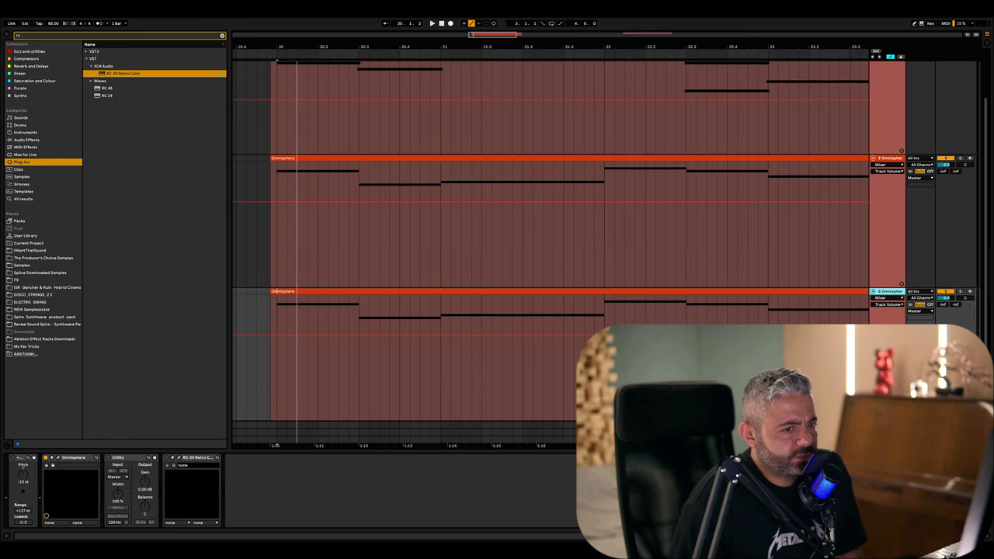
scroll(720, 320, down, 2)
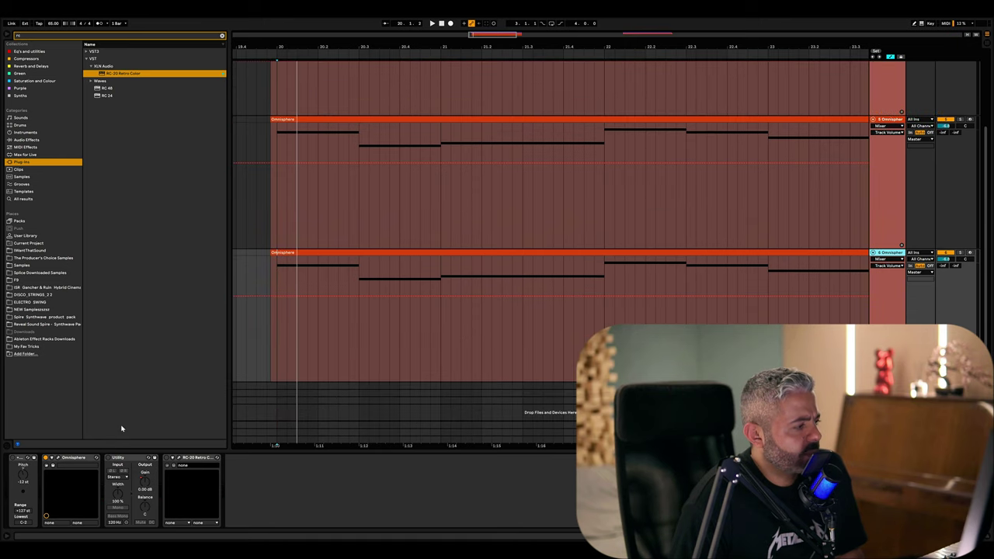
click(59, 459)
click(268, 429)
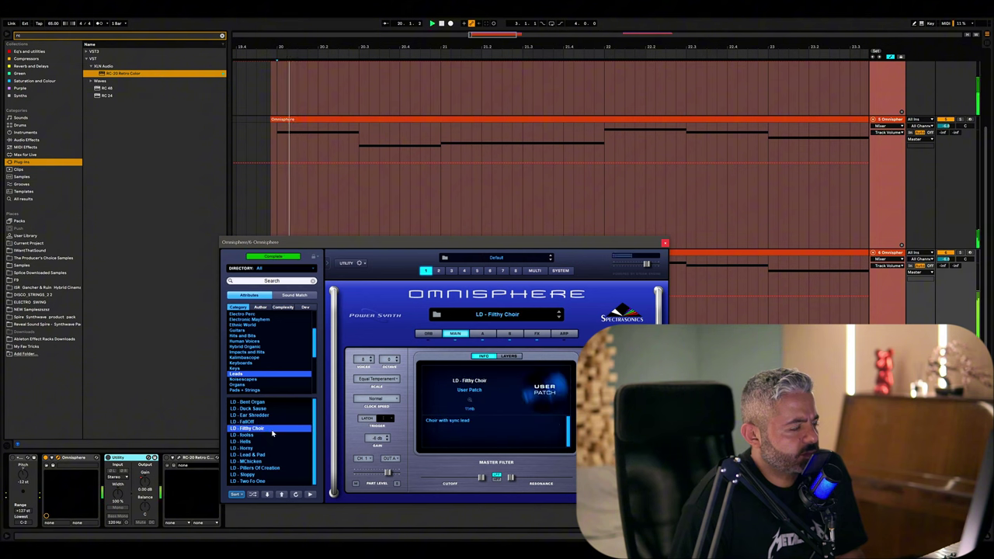
click(269, 449)
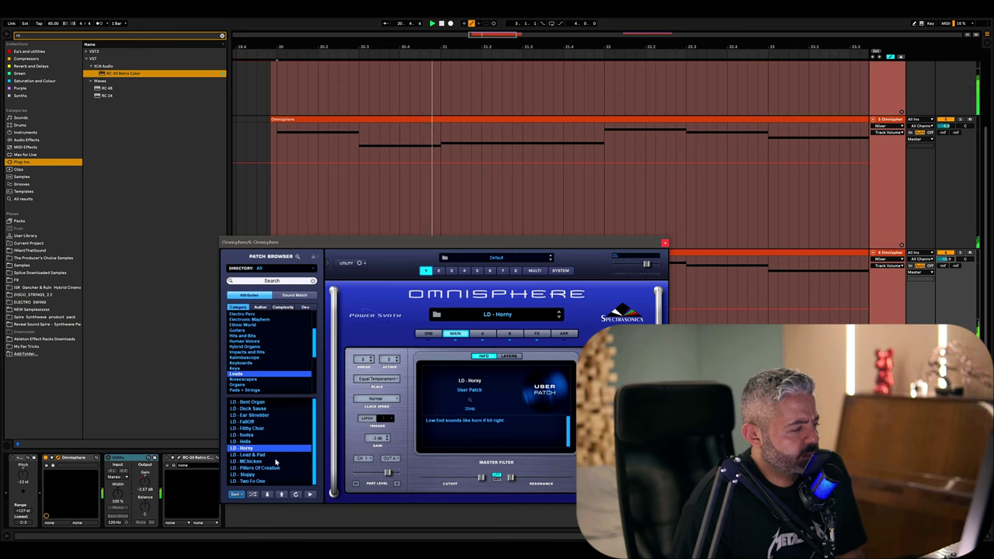
Step: Compare more patches in the Leads category and load LD - Ear Shredder on the sixth track
click(285, 410)
click(287, 435)
click(293, 307)
click(237, 307)
click(249, 415)
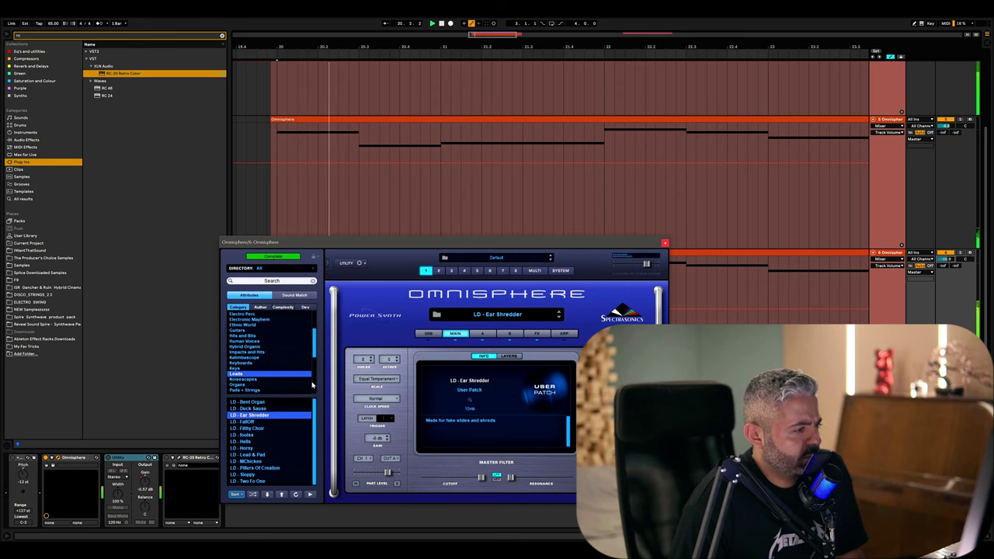
Step: Check layer B of the LD - Ear Shredder patch, close Omnisphere and audition the soloed sixth track
drag(466, 241, 480, 278)
click(524, 370)
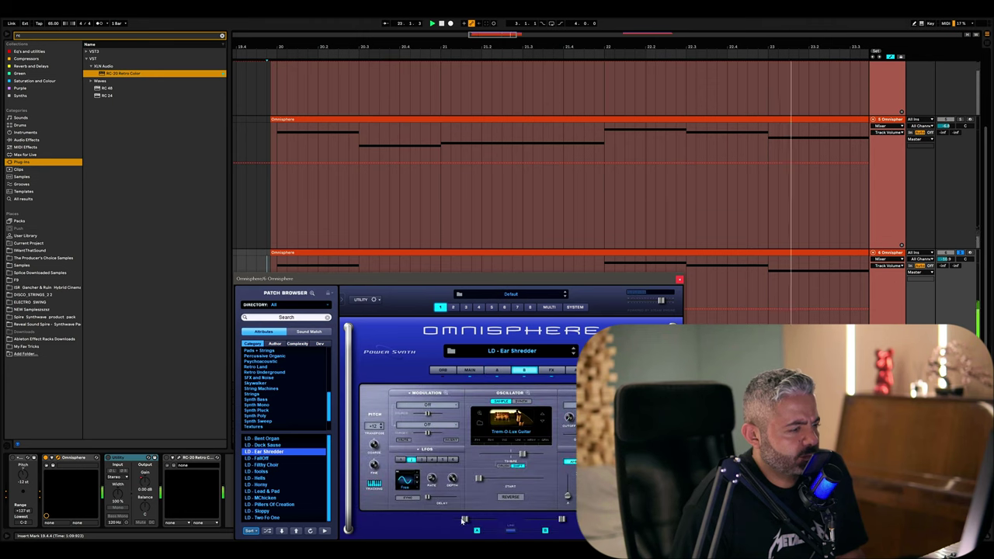
click(681, 279)
key(space)
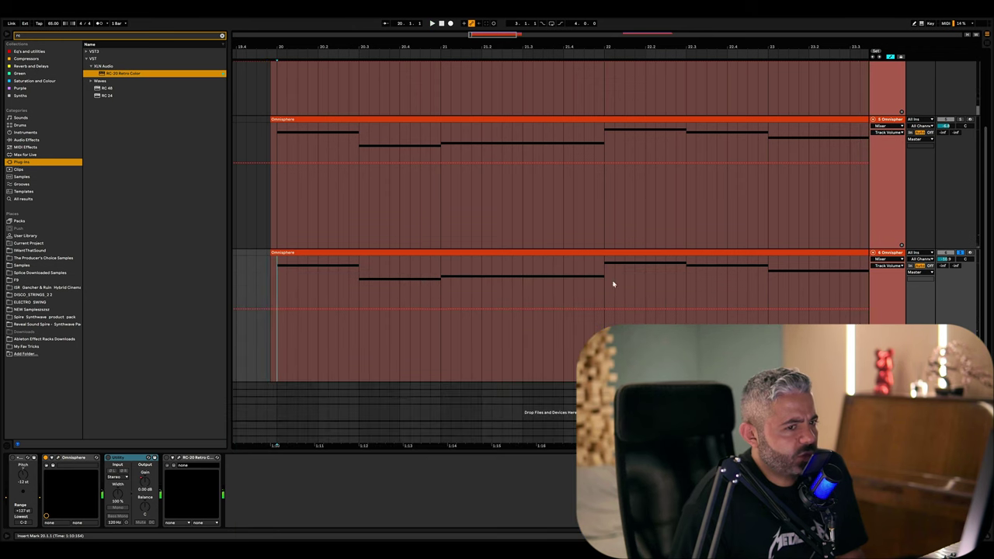
Step: Add CrushStation to the sixth track and compare its presets on the soloed melody, settling on Decapod Muff
click(289, 279)
key(minus)
click(293, 279)
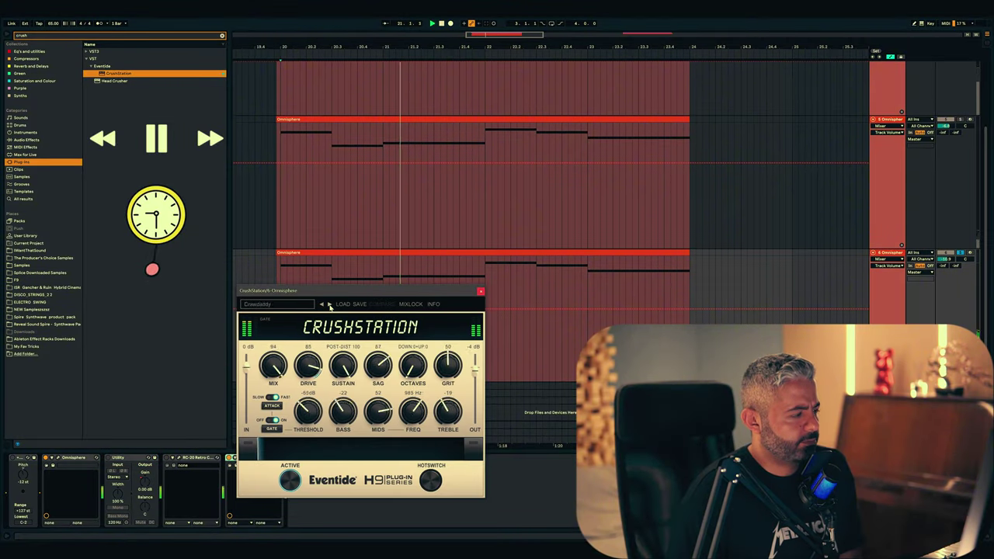
click(329, 305)
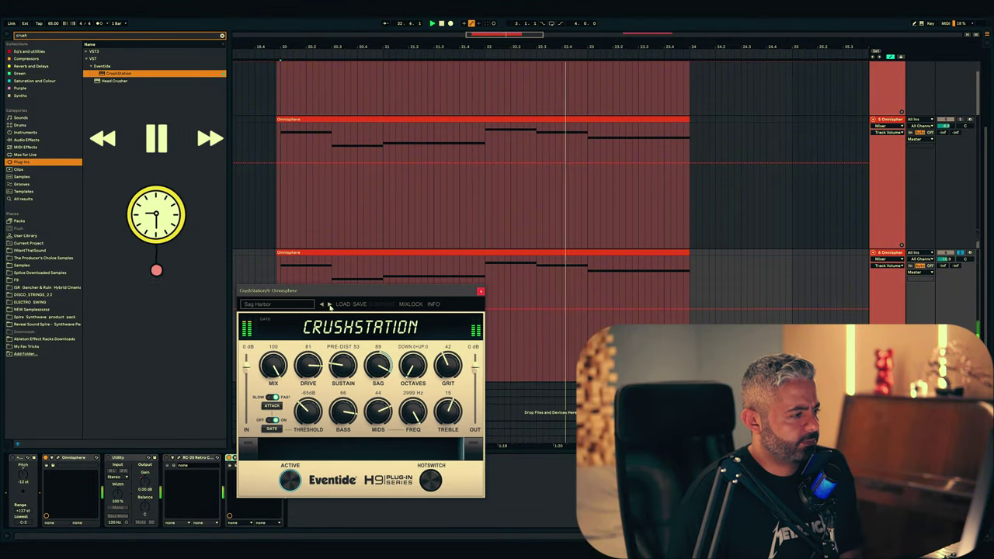
click(330, 305)
click(330, 305)
click(479, 291)
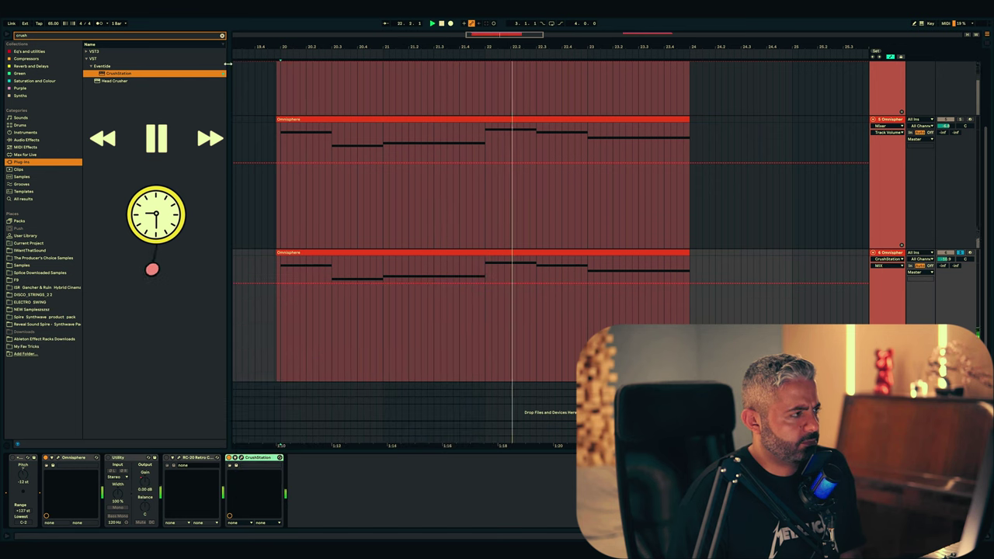
Step: Find the Eventide Blackhole reverb and load it after CrushStation on the sixth track
click(222, 36)
text(black)
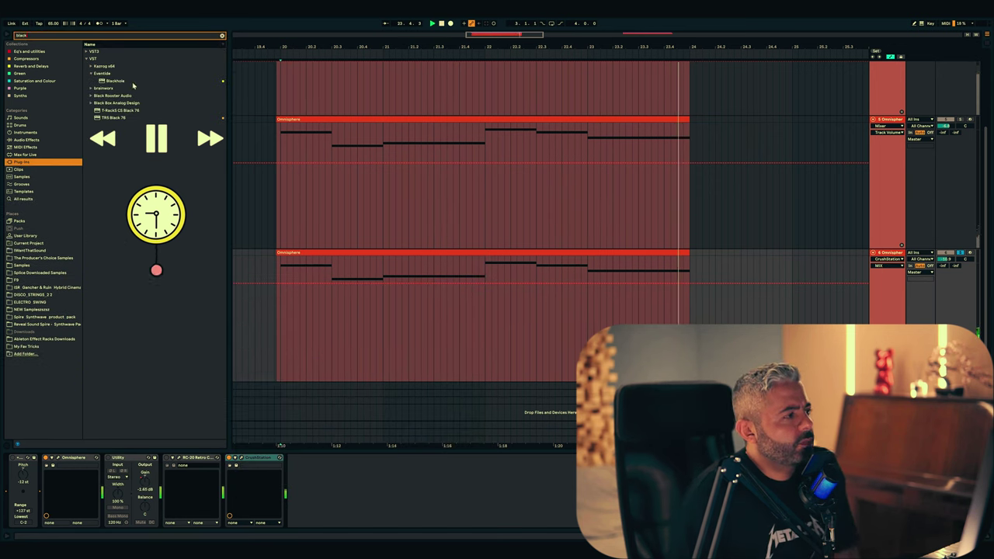
key(Down)
key(Return)
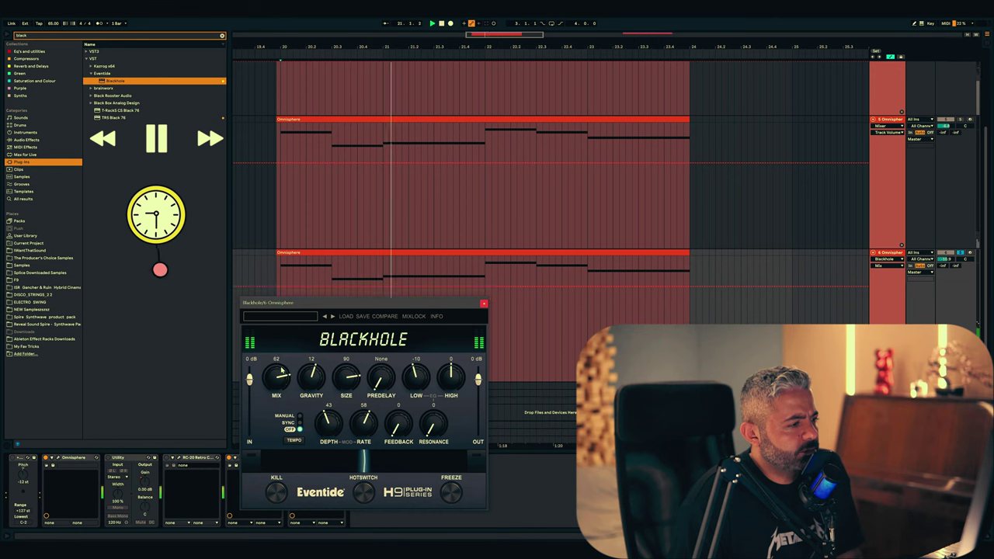
click(483, 303)
Step: Find Eventide Crystals and load it after Blackhole on the sixth track
click(222, 36)
text(crys)
key(Down)
key(Return)
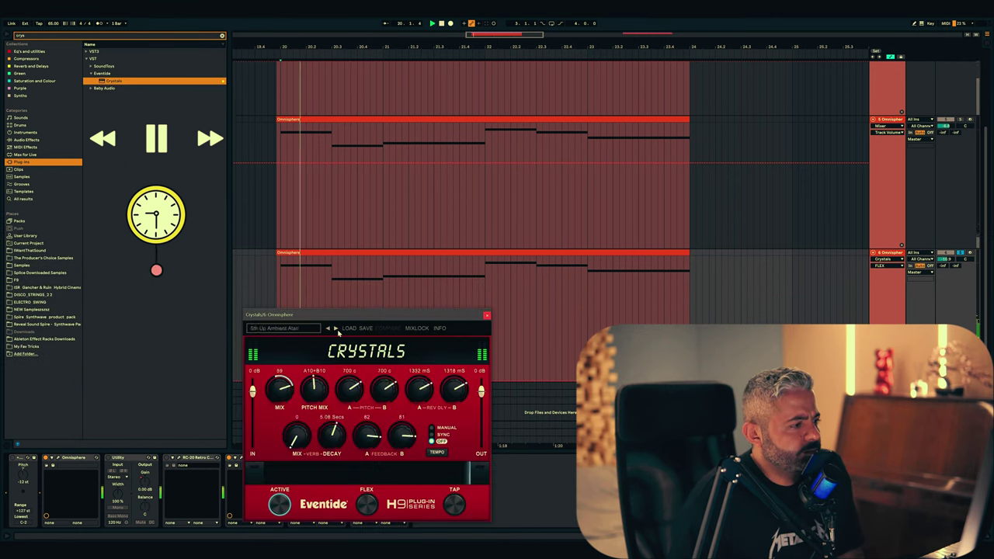
click(486, 315)
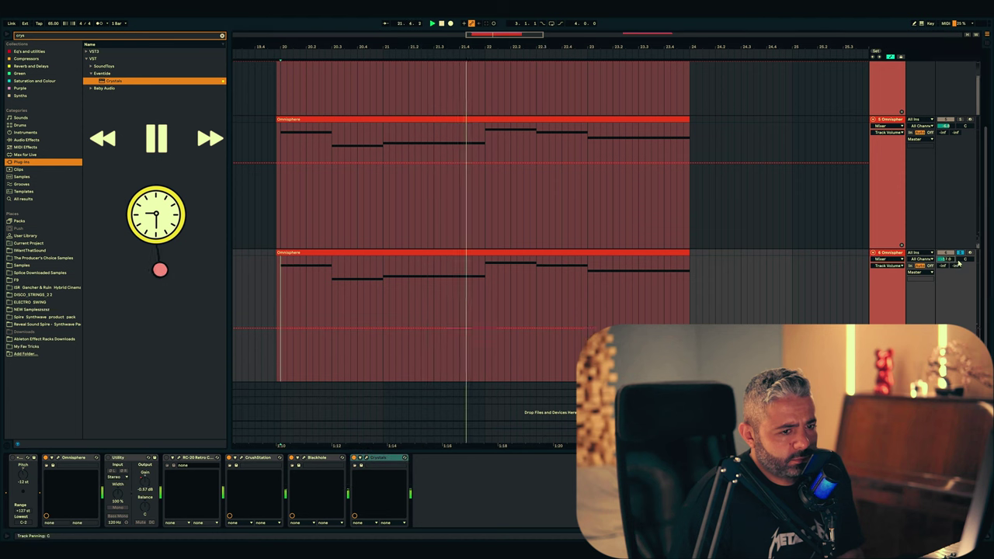
Step: Solo the fifth track together with the sixth and adjust the volume and panning of both tracks
click(955, 213)
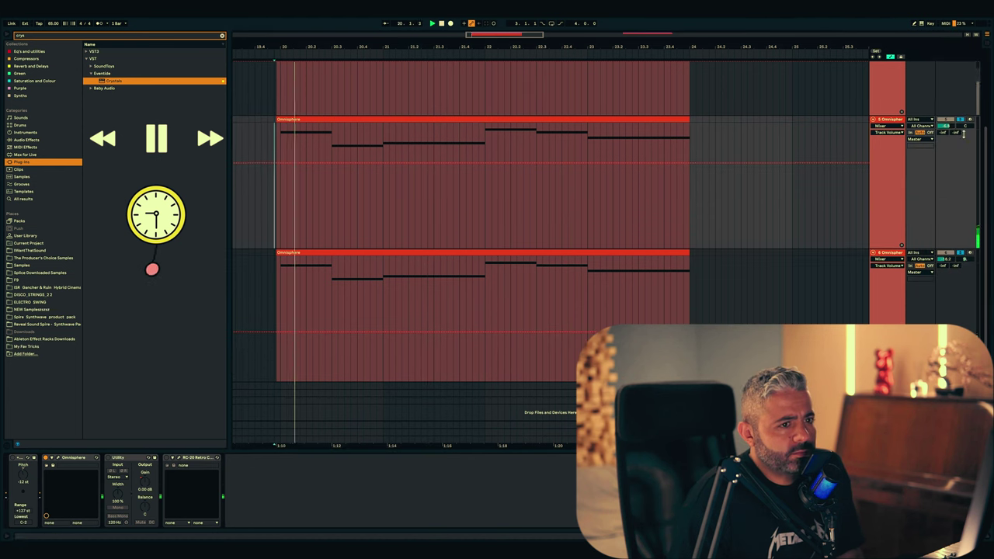
double_click(422, 138)
key(ctrl+alt+l)
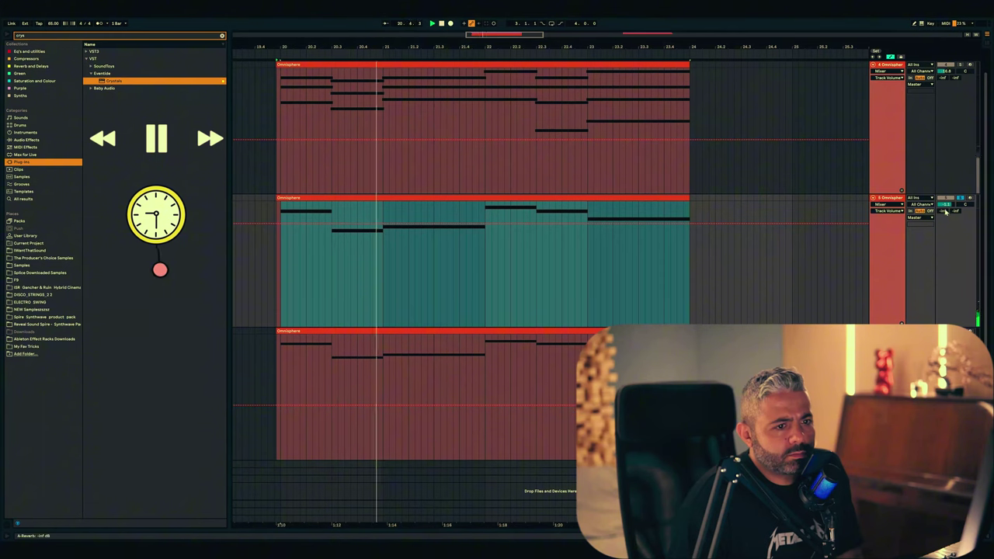
key(ctrl+alt+l)
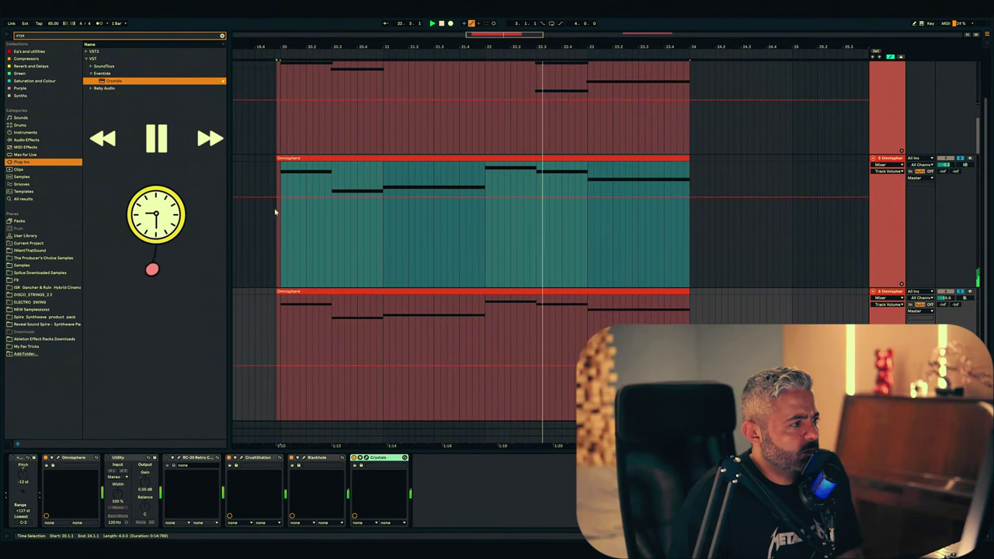
Step: Try lowering the first melody note in the fifth track's clip to E3
key(shift+Tab)
click(210, 368)
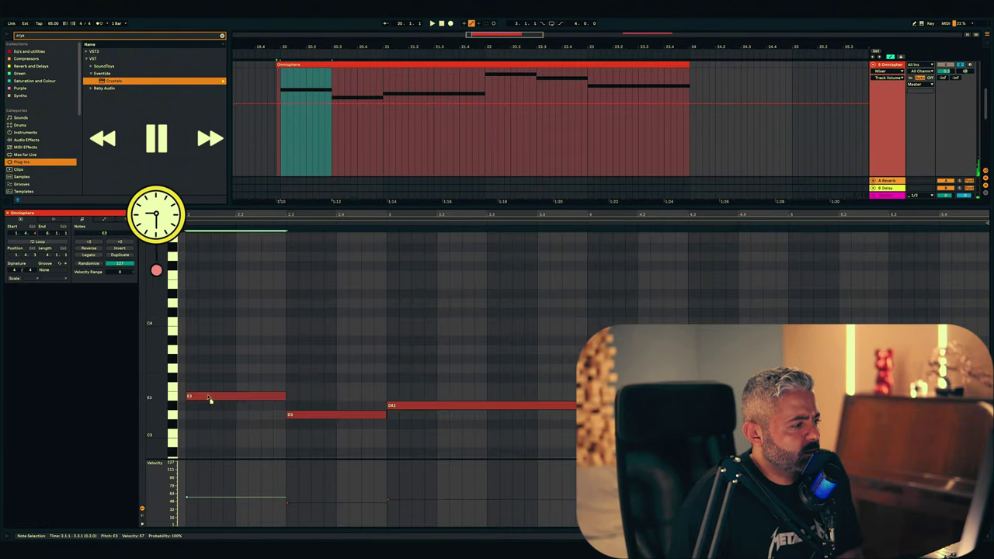
key(ctrl+alt+l)
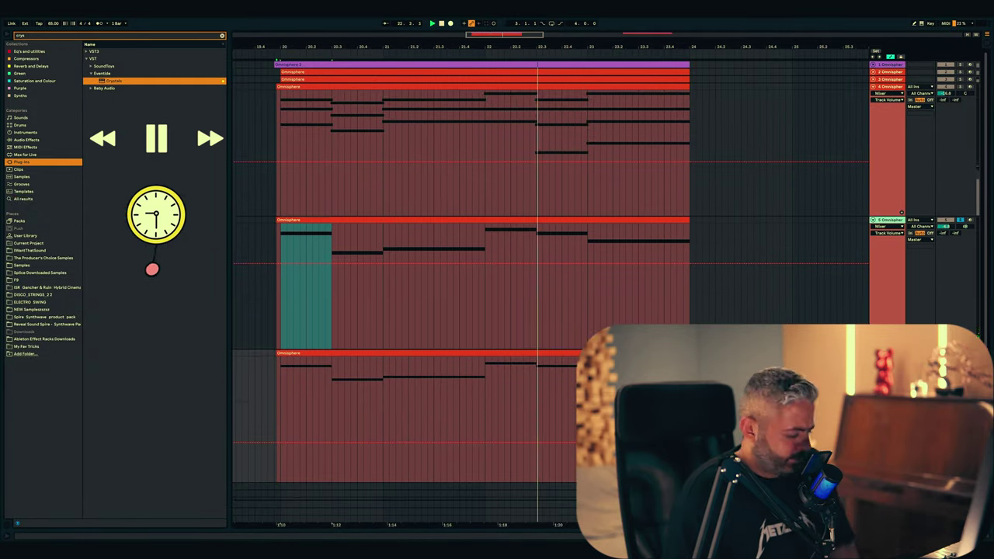
Step: Group the two melody tracks and move CrushStation, Blackhole and Crystals from the lower track onto the group
key(ctrl+g)
key(ctrl+alt+l)
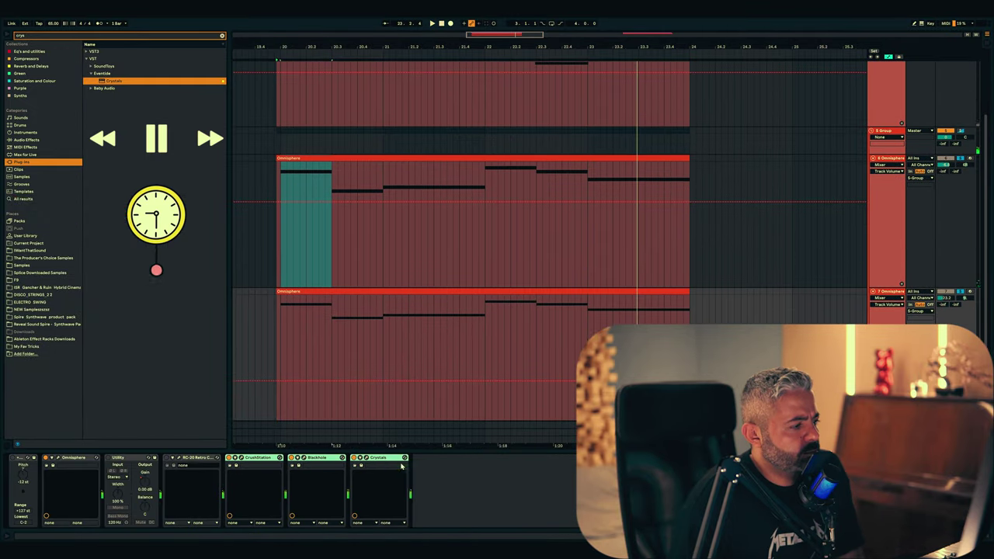
click(276, 227)
click(276, 228)
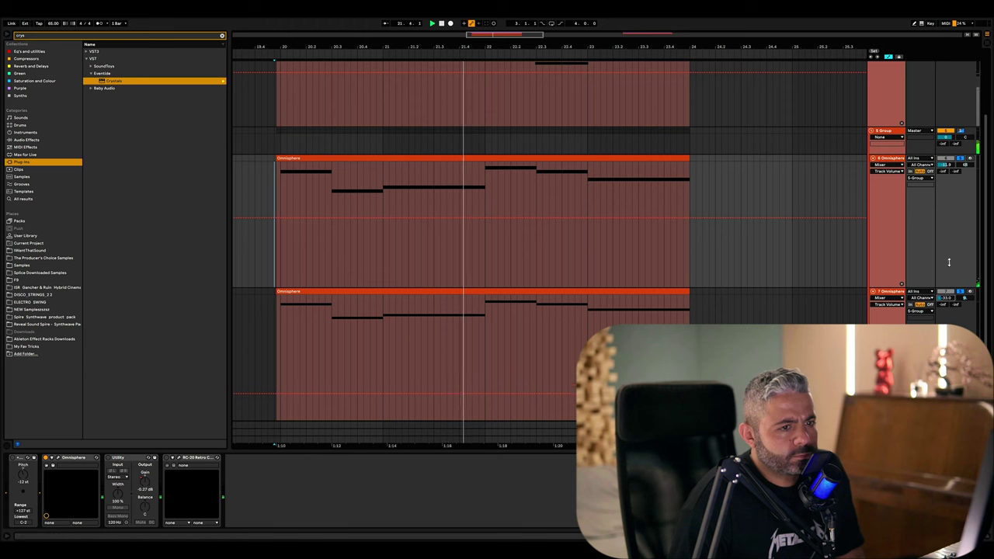
click(326, 141)
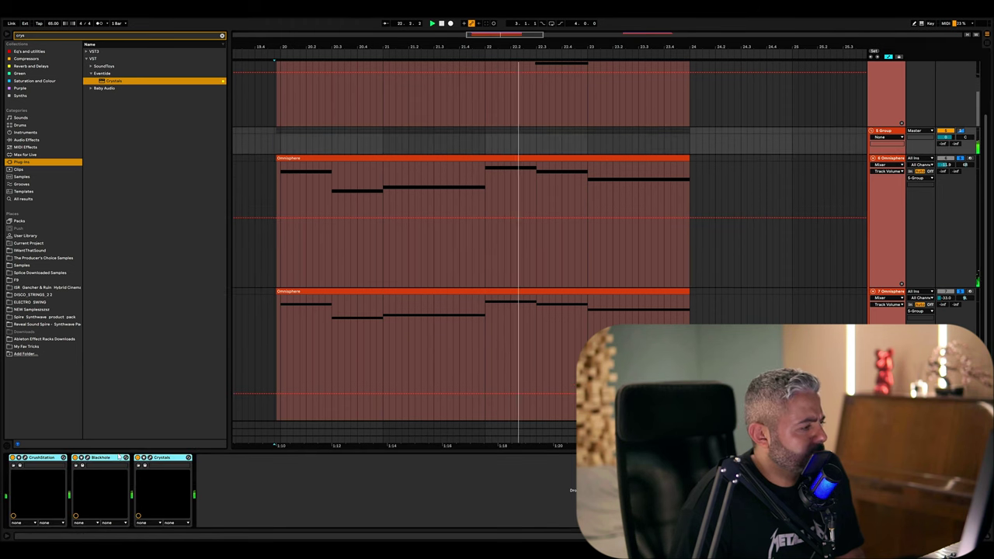
Step: Set the Mix of the group's CrushStation to 44 and close the plug-in
click(35, 461)
drag(274, 365, 273, 376)
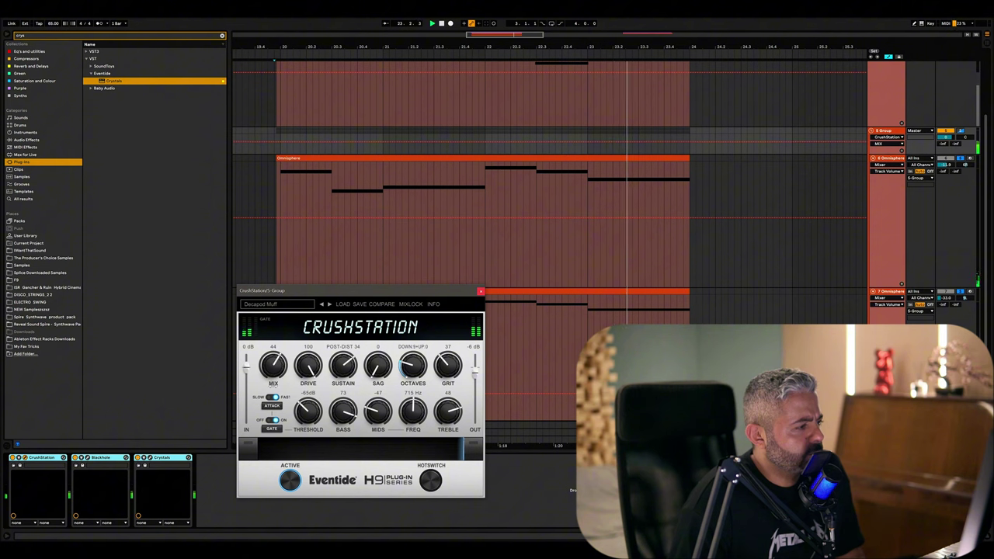
click(480, 293)
Step: Replay the clips with the fourth track soloed alongside the group and set the group's volume to -6.7 dB
scroll(530, 328, up, 2)
click(274, 188)
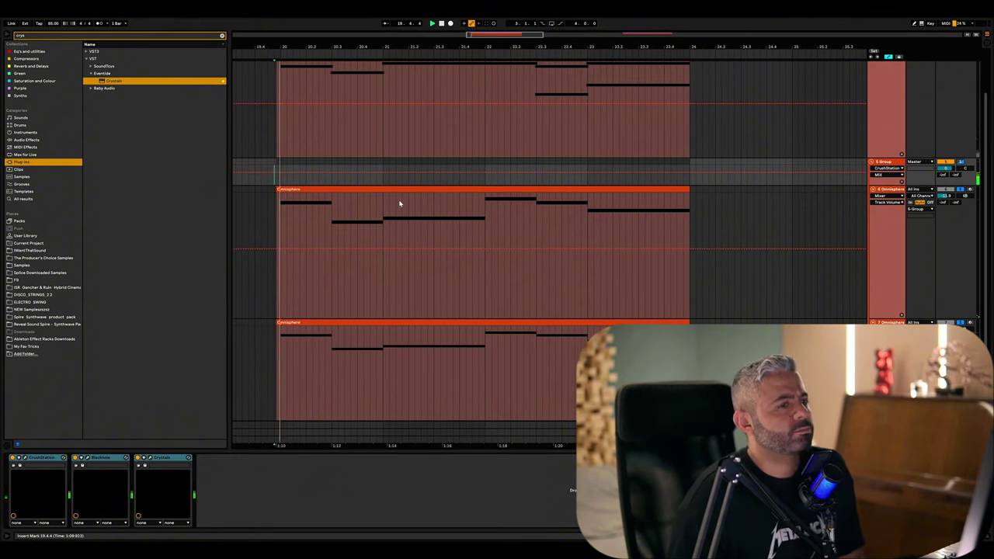
scroll(661, 273, up, 3)
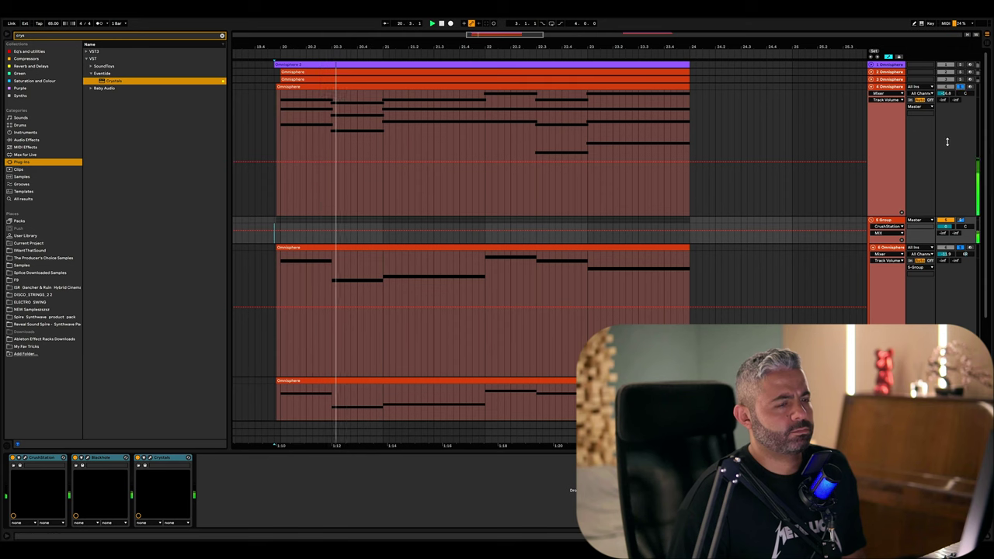
drag(946, 226, 946, 241)
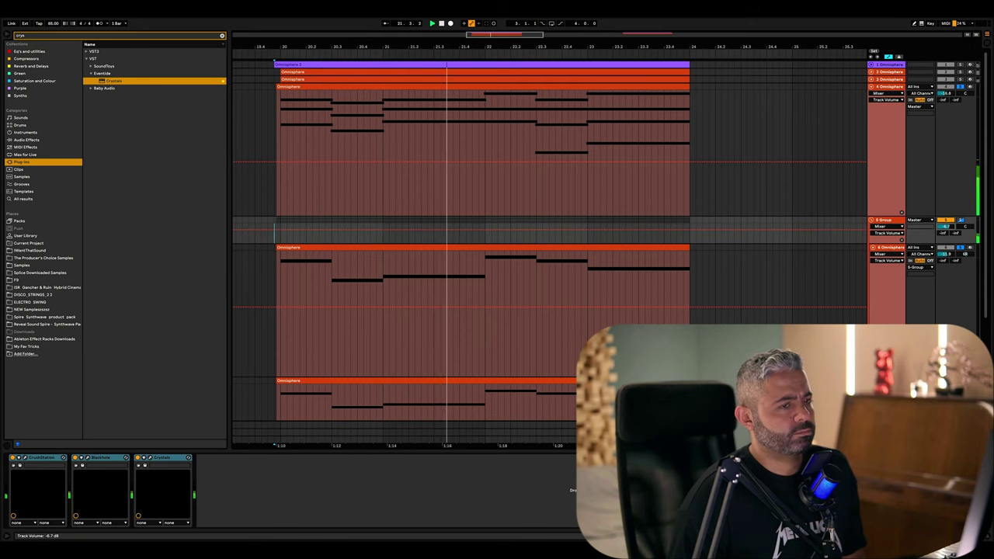
Step: Add the third and second tracks to the solo and rebalance their volumes, lowering the second track
click(960, 80)
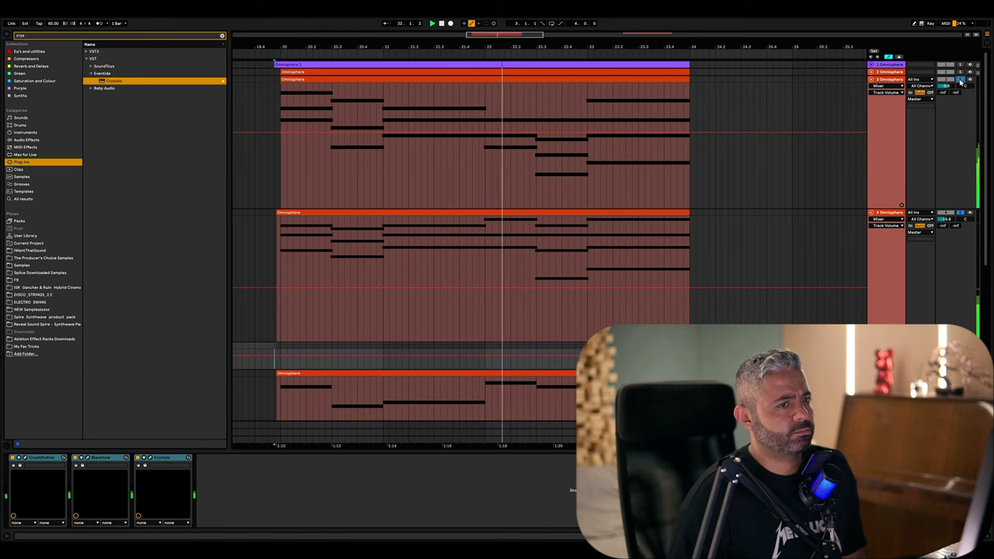
scroll(948, 218, down, 1)
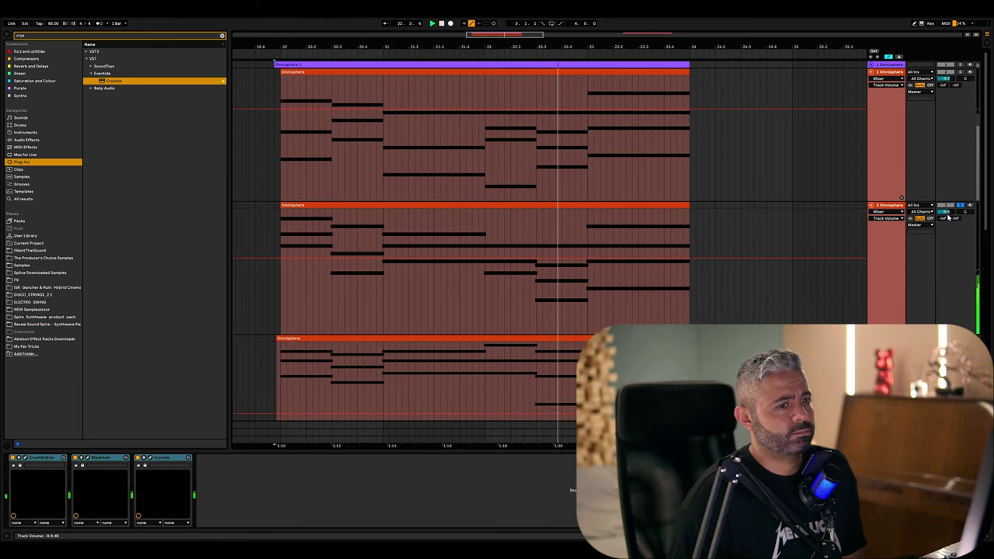
click(961, 73)
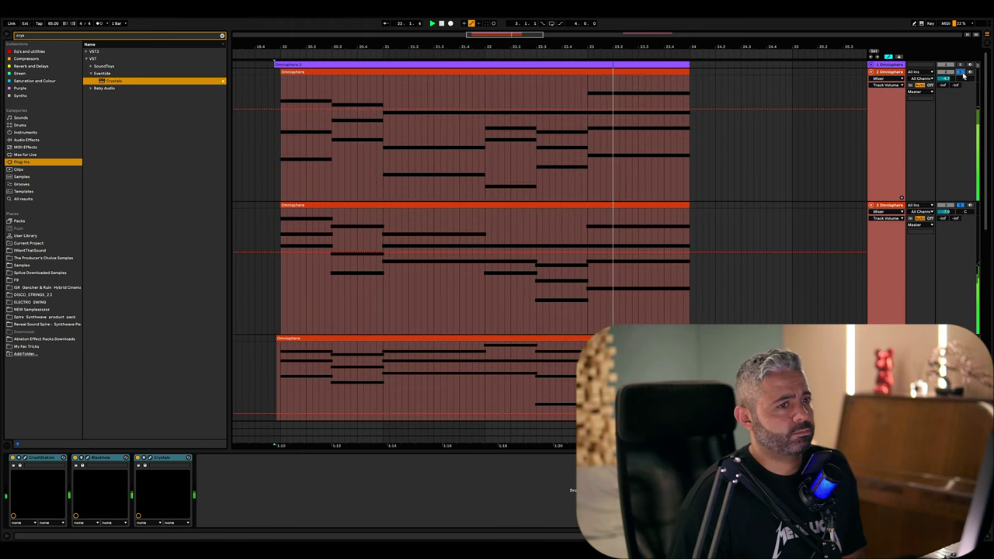
drag(946, 79, 946, 90)
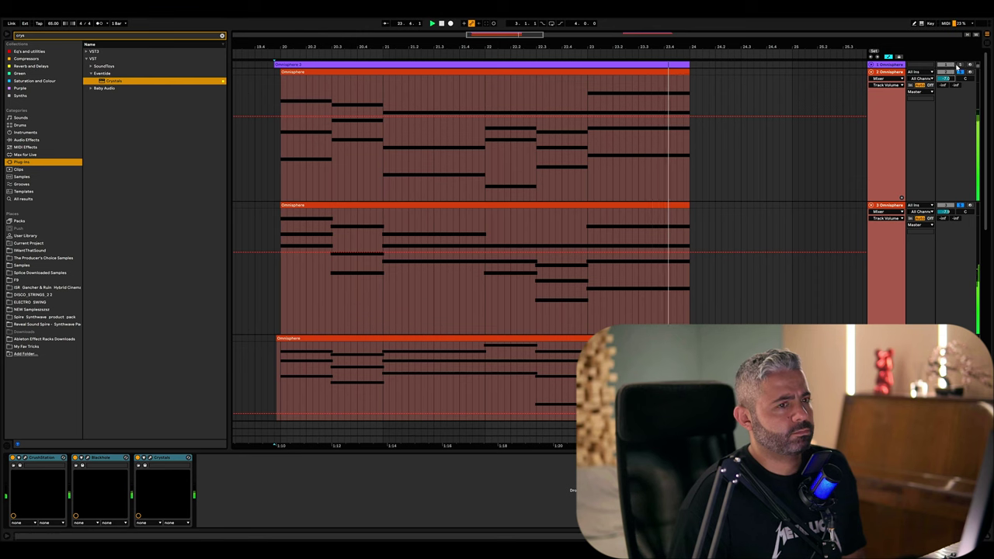
Step: Replay from just before the clips with the first track soloed too, fold all tracks and clear every solo
click(831, 98)
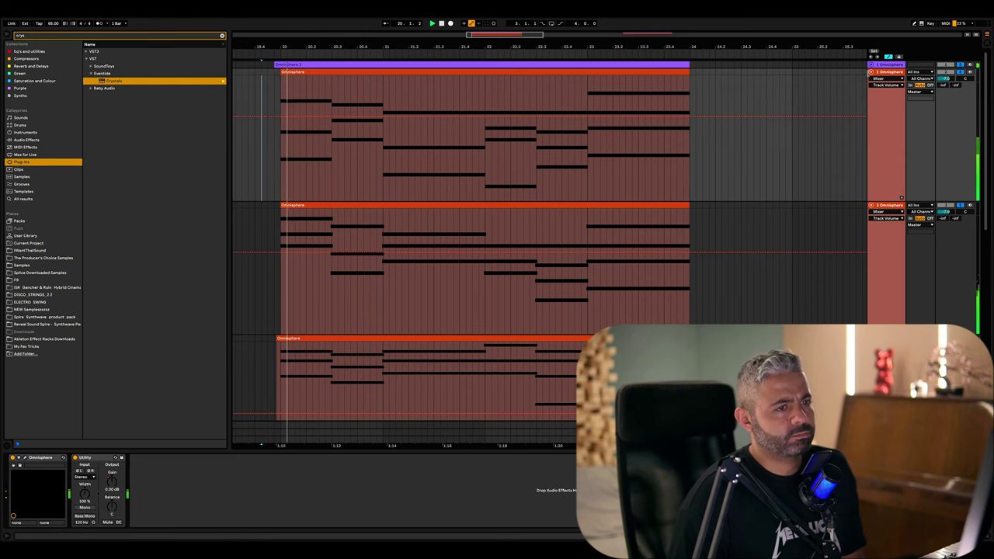
key(alt+u)
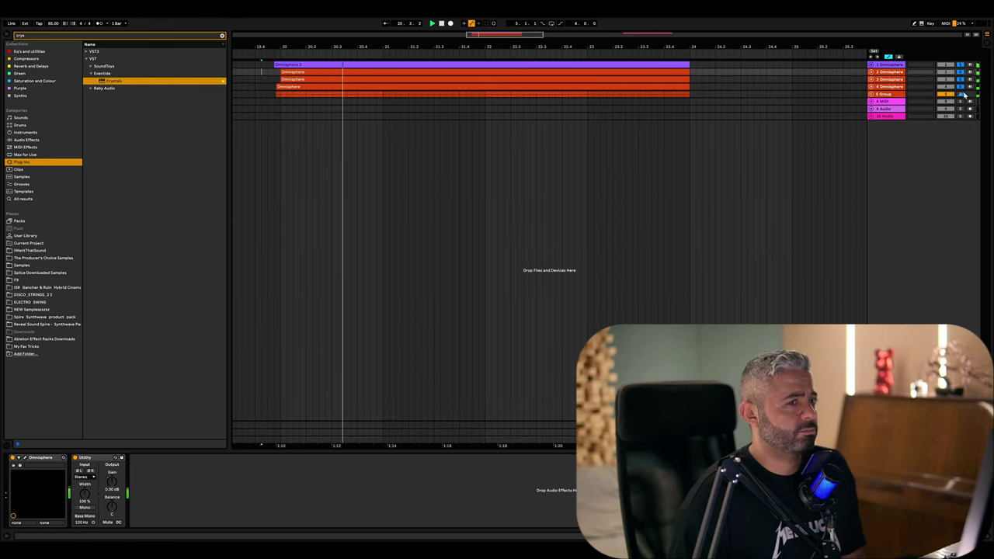
click(960, 94)
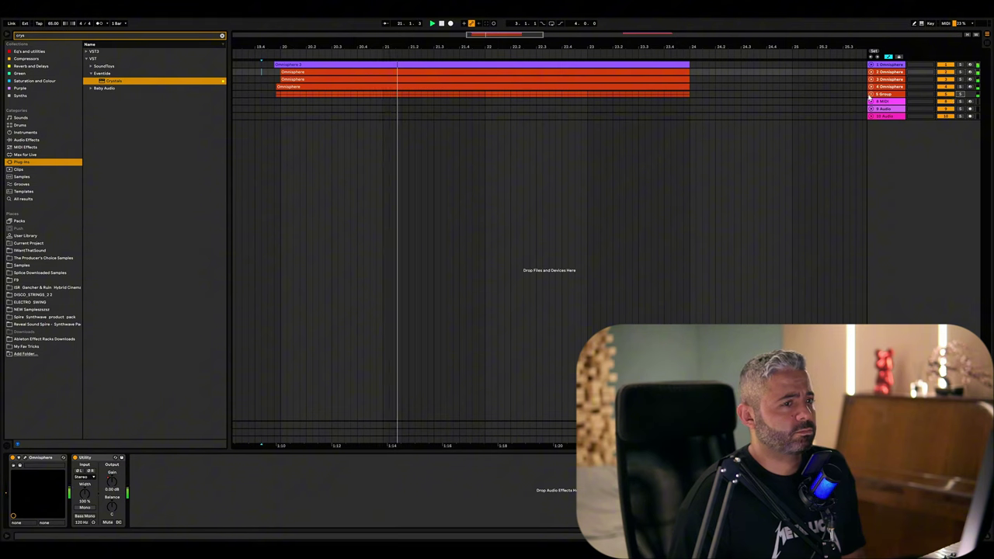
Step: Expand the group and its two melody tracks, keep the other tracks folded, and play the mix
key(alt+u)
scroll(737, 299, up, 1)
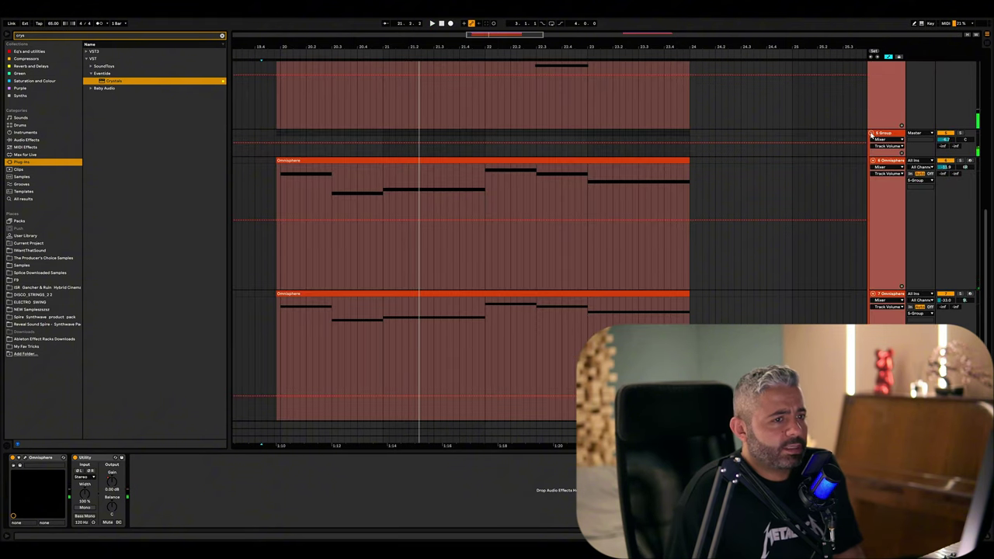
key(alt+u)
click(872, 95)
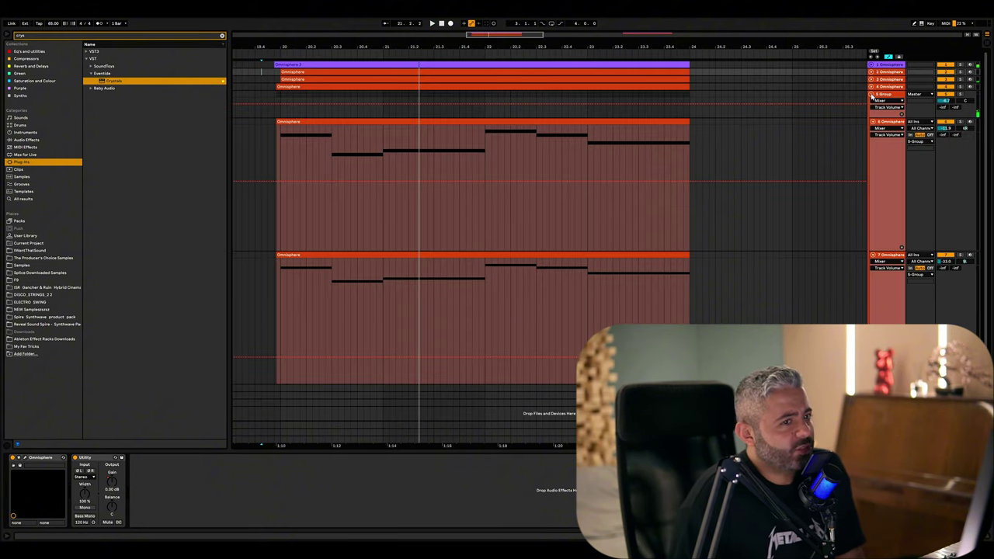
key(space)
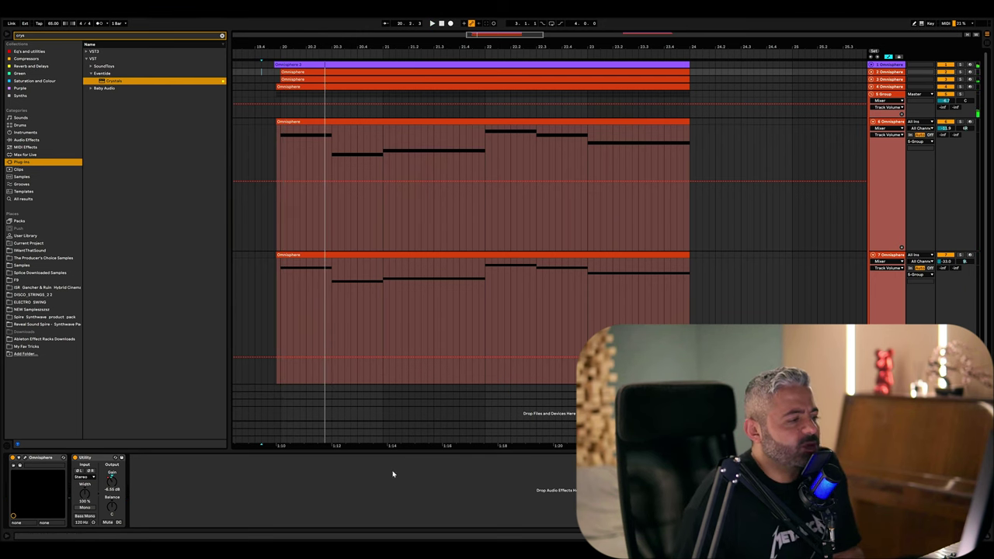
Step: Set the arrangement's fixed grid to 1/4 and place the insert marker at bar 20
right_click(481, 216)
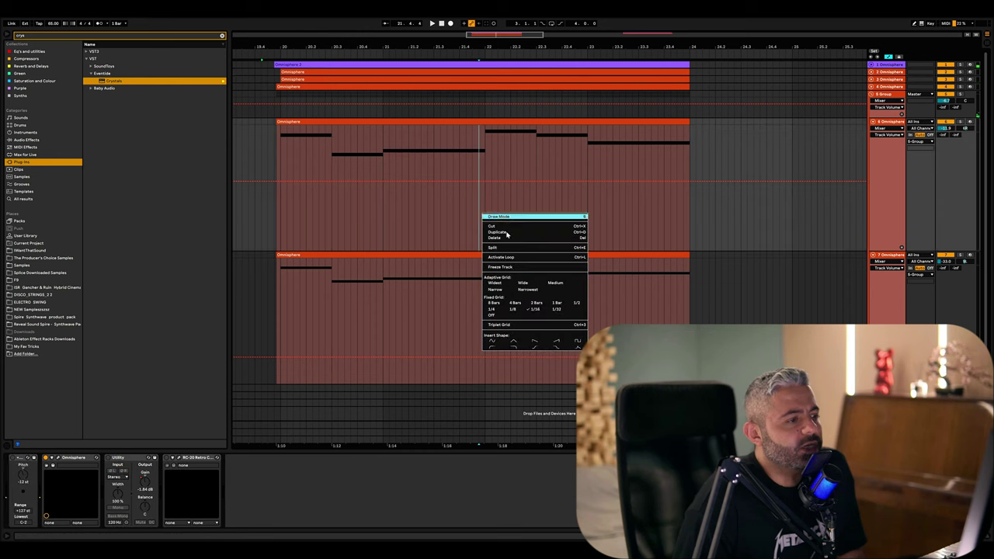
click(495, 310)
scroll(280, 218, up, 2)
scroll(280, 218, down, 2)
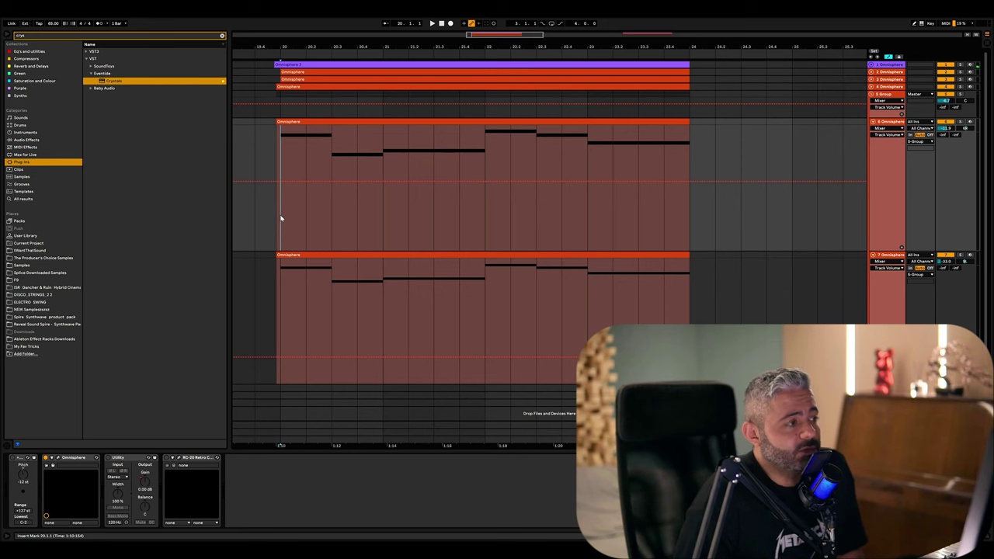
Step: Play the full mix briefly from bar 20, stop it, and collapse the melody group
scroll(284, 234, left, 2)
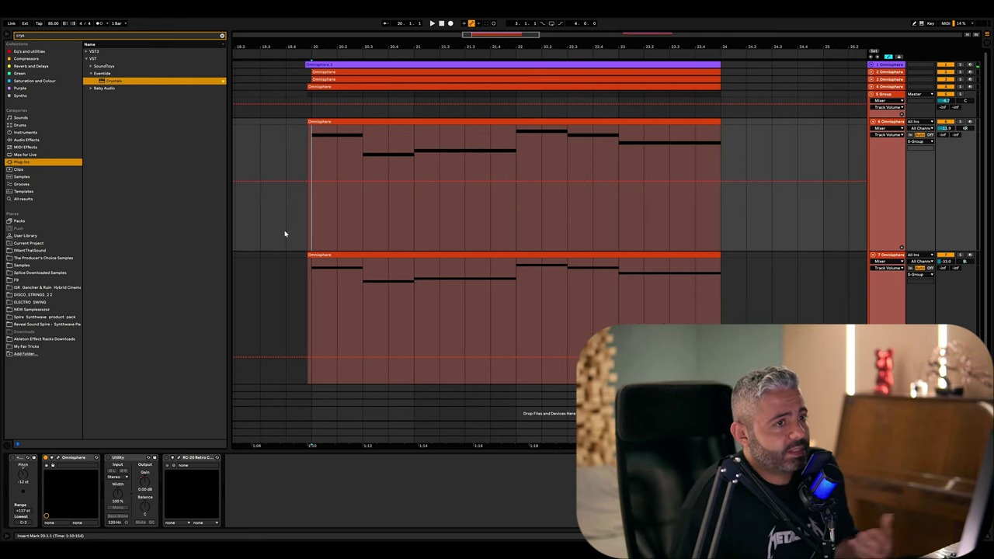
key(space)
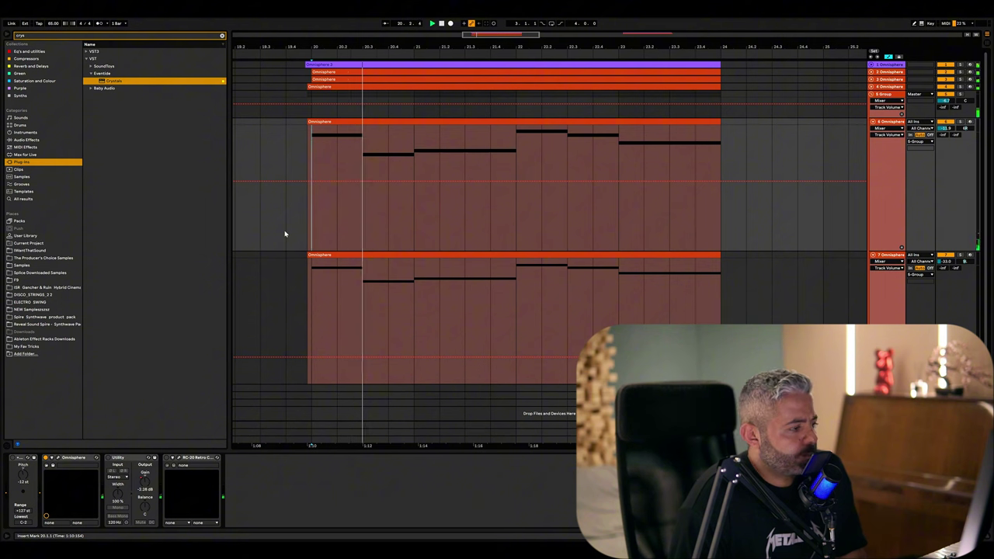
key(space)
click(870, 94)
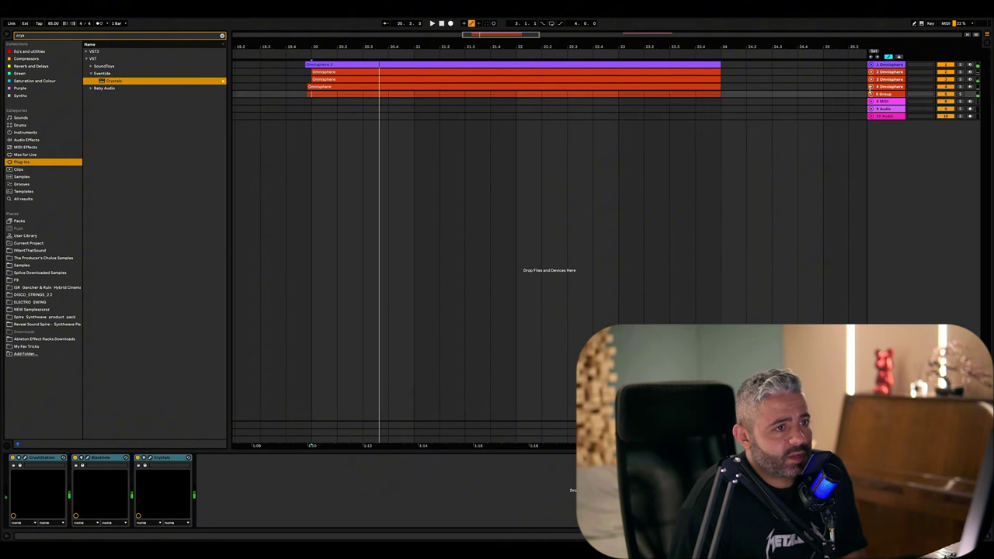
click(872, 90)
click(872, 89)
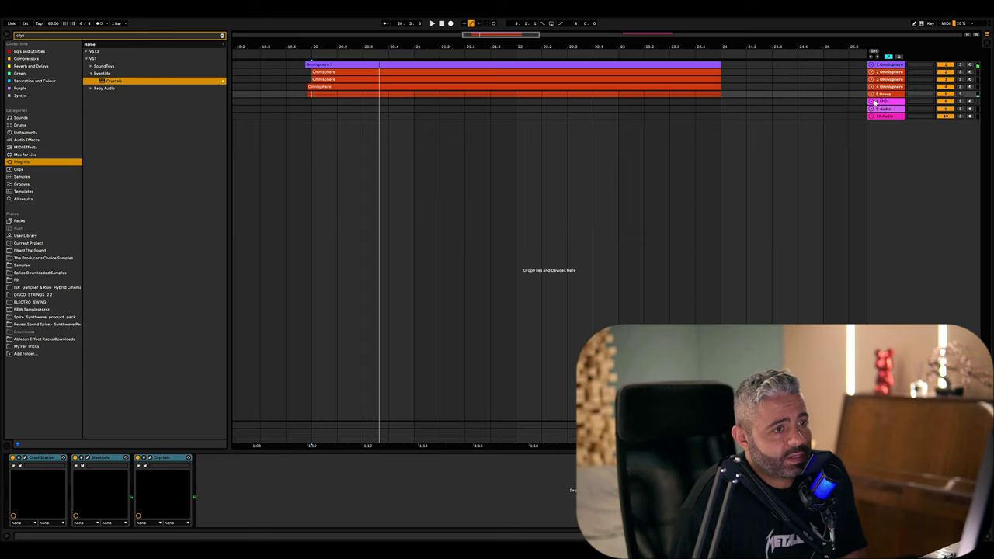
Step: Unfold and solo the empty MIDI track and load the Serum VST3 instrument onto it
click(871, 102)
click(882, 102)
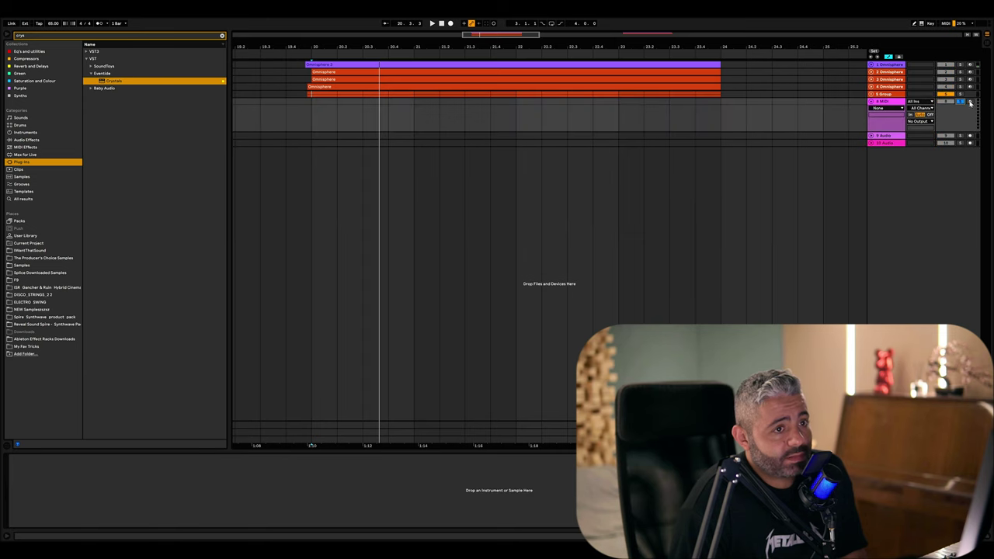
click(221, 35)
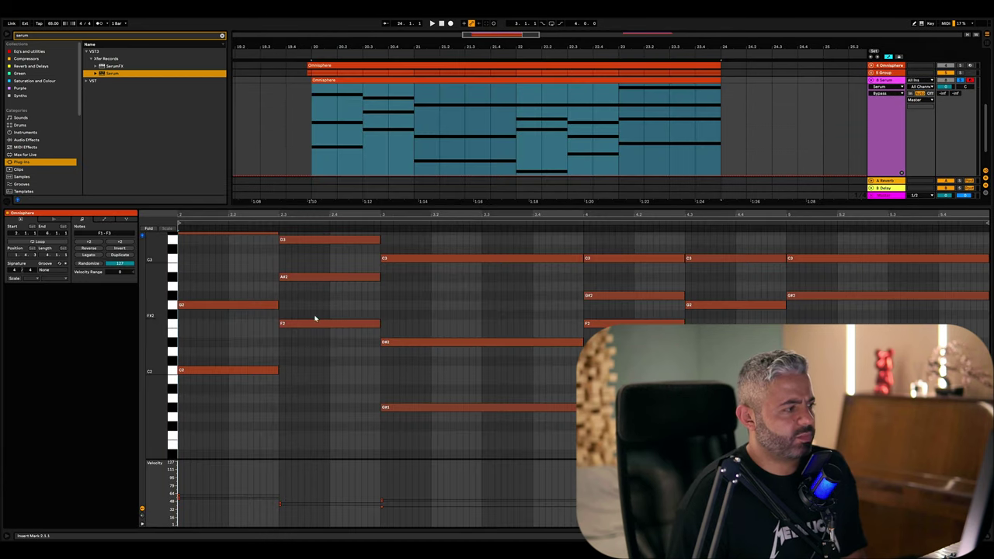
Step: Keep only the lowest chord notes in the Serum clip and raise the second bass note to B2
scroll(271, 326, up, 2)
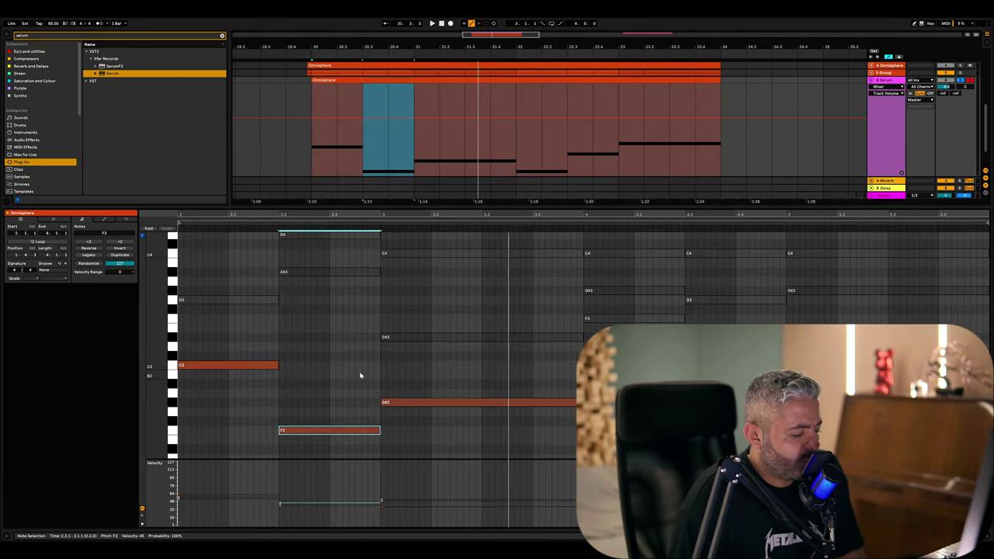
scroll(341, 383, down, 1)
scroll(326, 382, up, 2)
scroll(316, 383, down, 3)
drag(300, 372, 310, 430)
key(shift+Up)
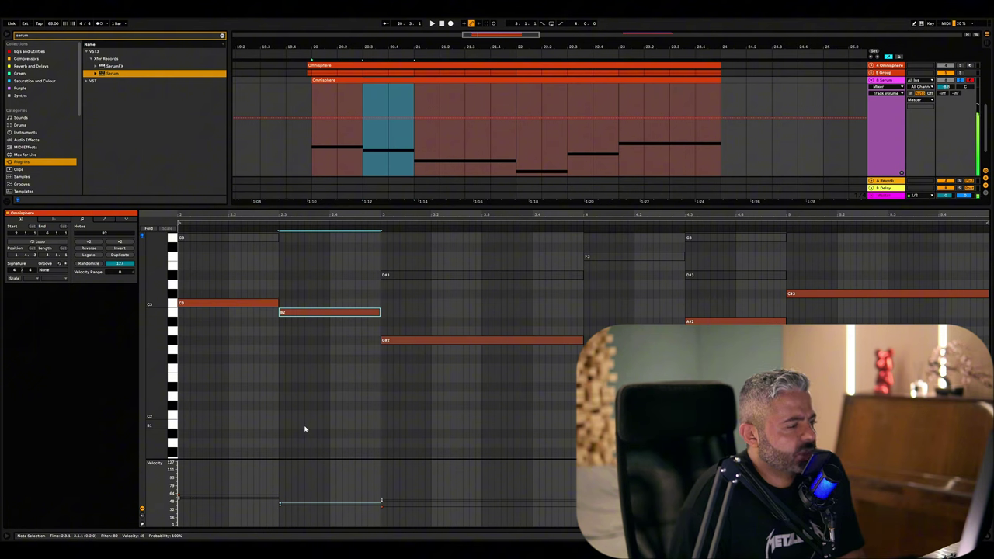
scroll(305, 429, up, 3)
click(256, 357)
click(303, 368)
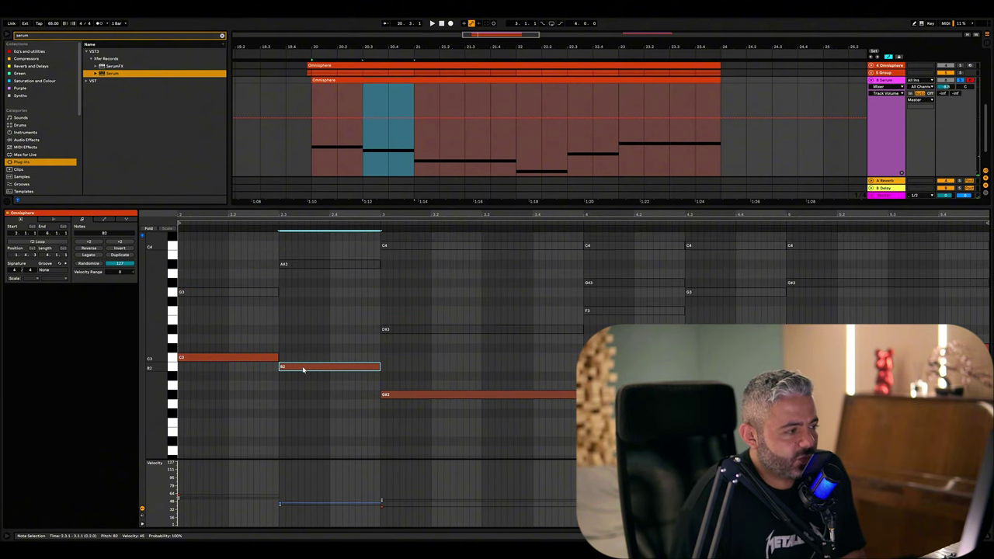
Step: Play the bass line, lower its second note to A#2, and play the line again to check it
key(space)
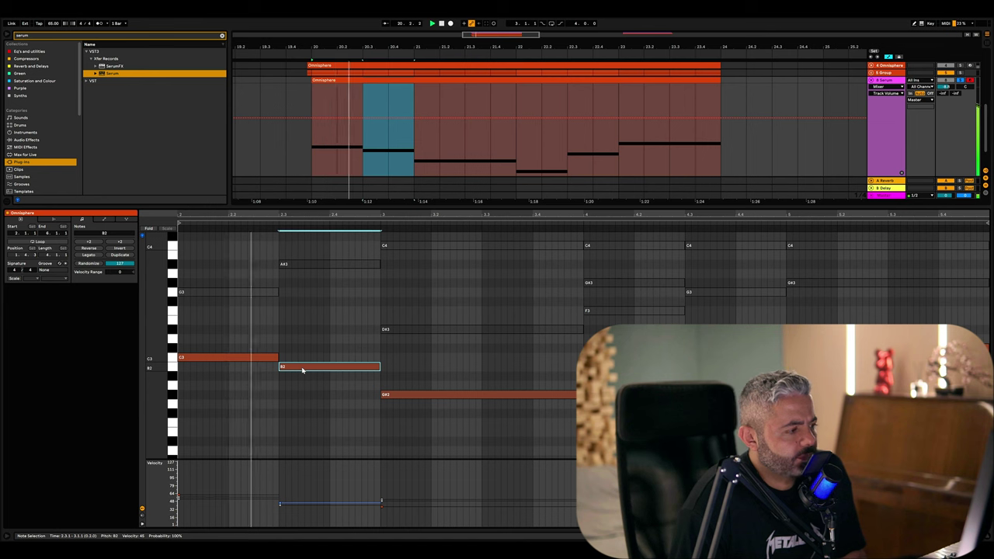
key(space)
key(Down)
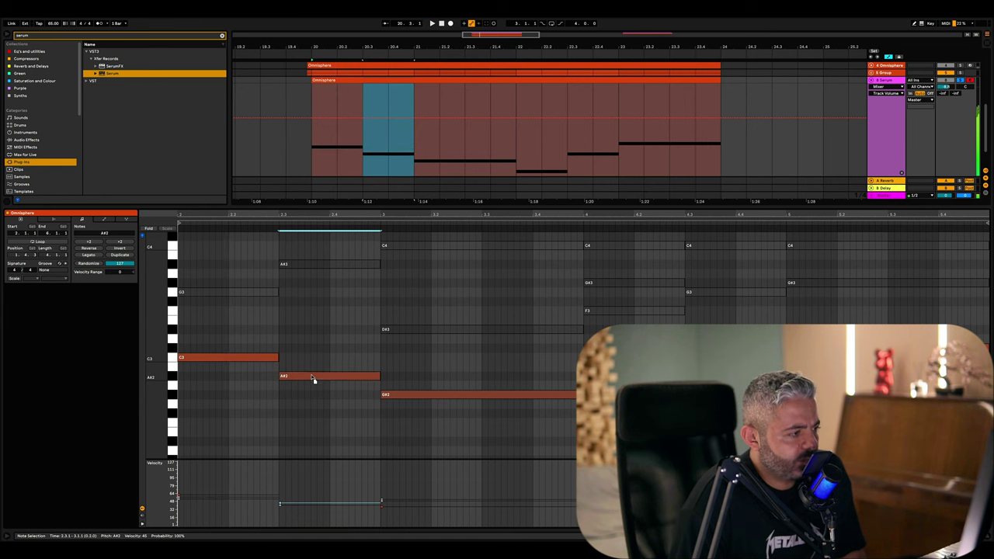
key(space)
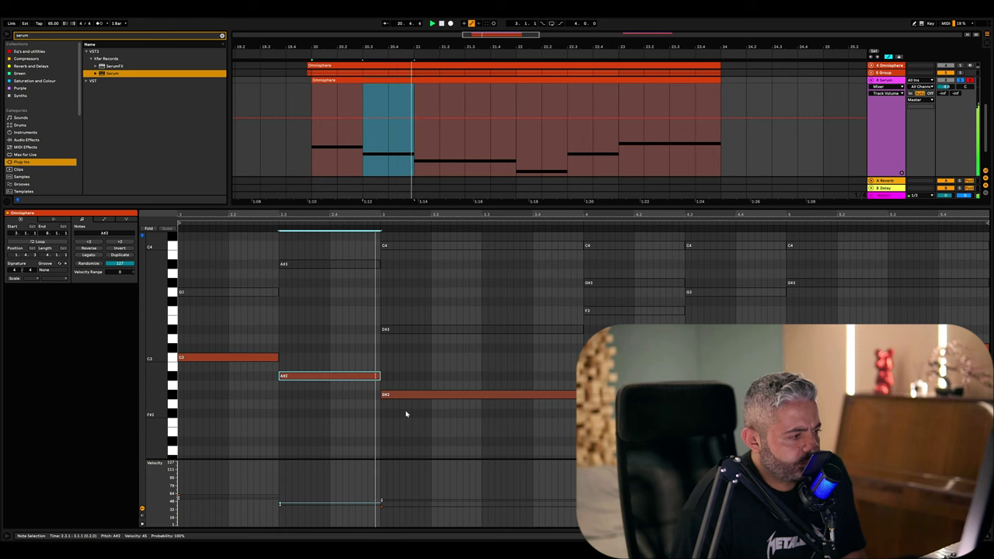
scroll(405, 413, down, 1)
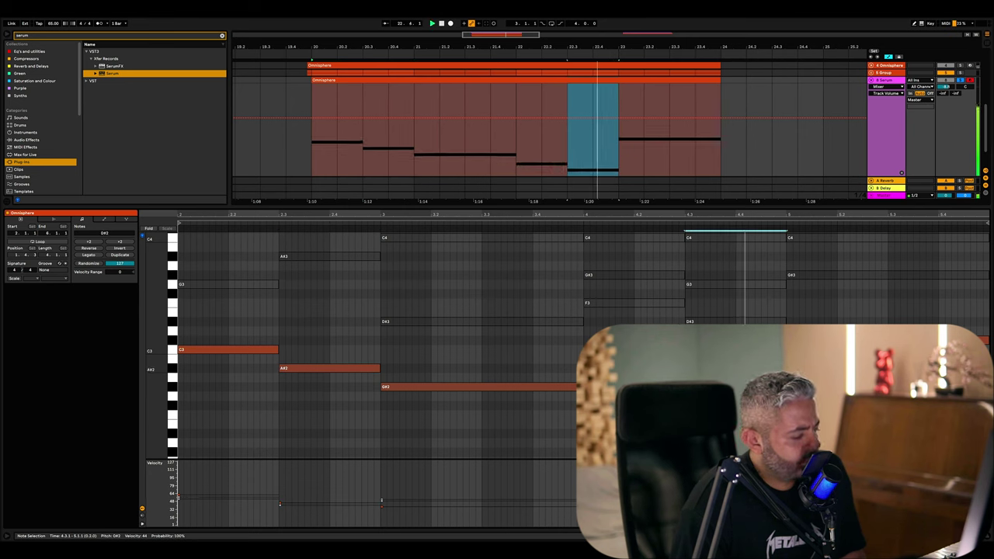
Step: Try the first two bass notes an octave lower during playback, and undo the transposition
drag(186, 342, 295, 388)
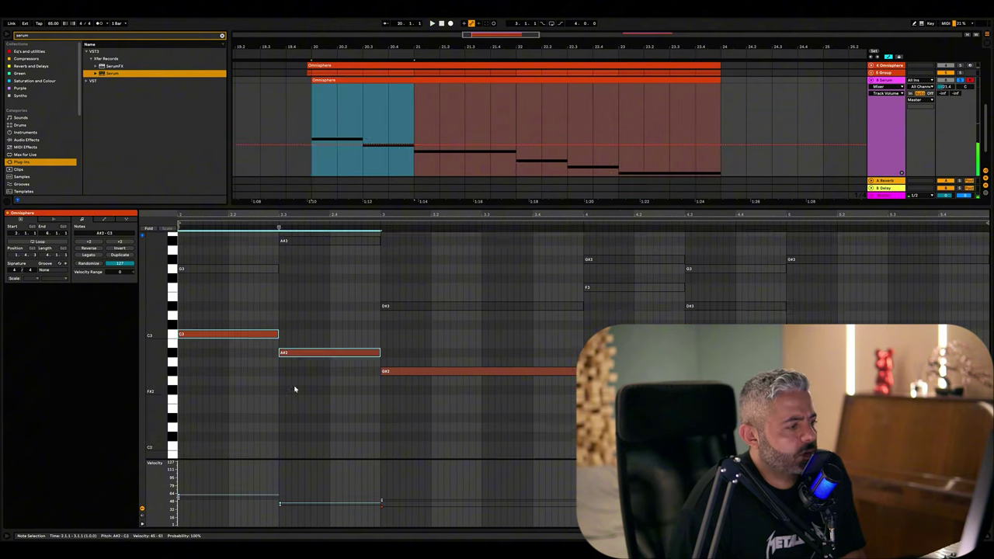
key(shift+Down)
click(293, 387)
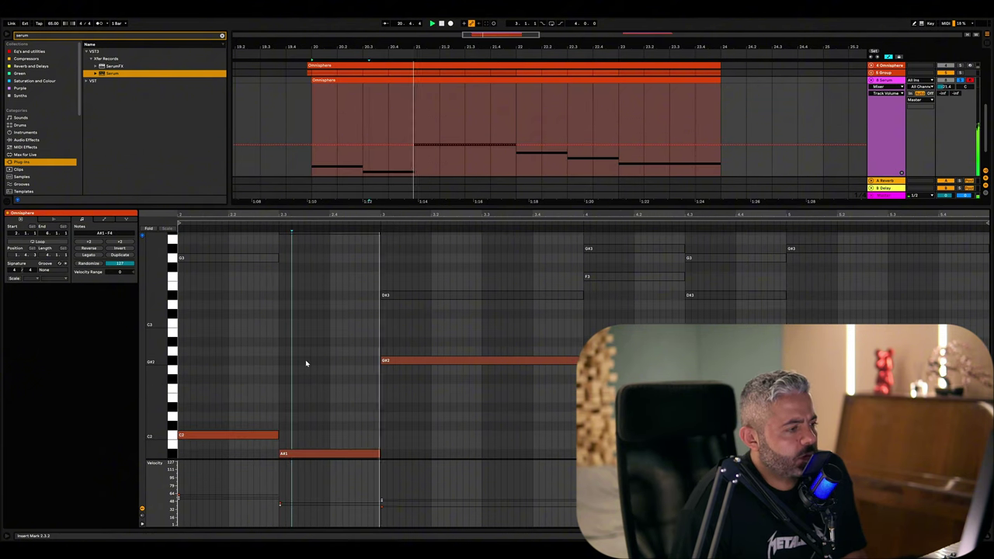
key(ctrl+z)
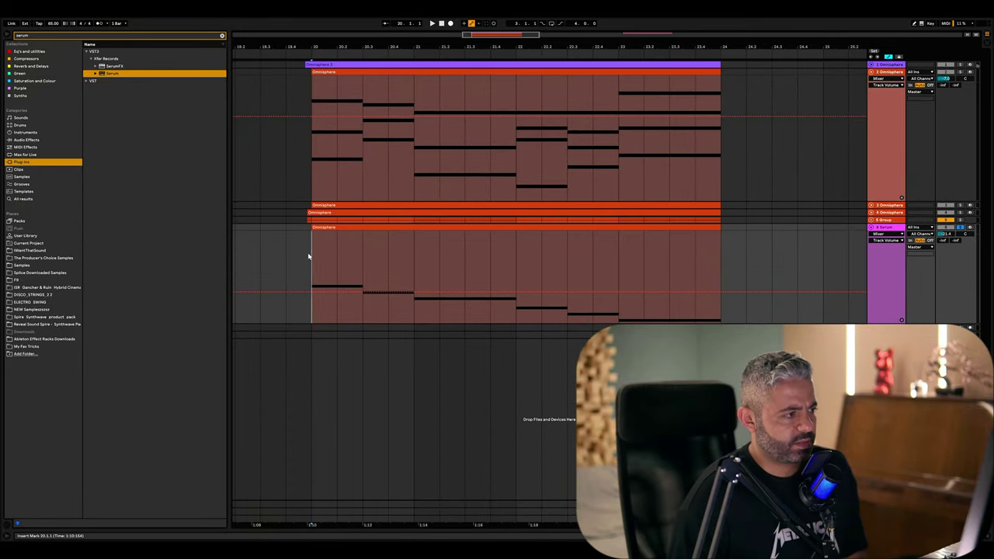
Step: Play the Serum bass from bar 20, clear its solo, and balance its volume against the full mix
key(space)
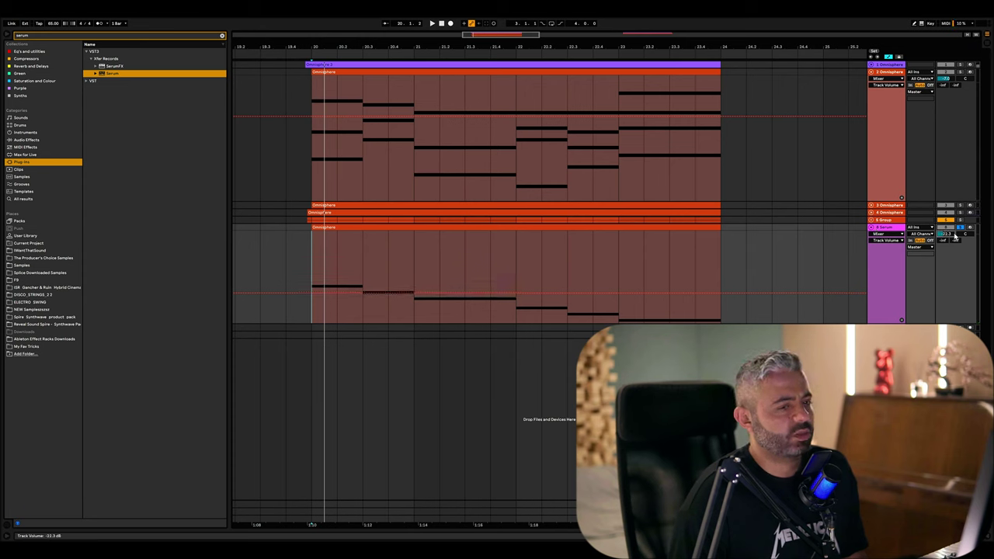
key(ctrl+alt+l)
key(space)
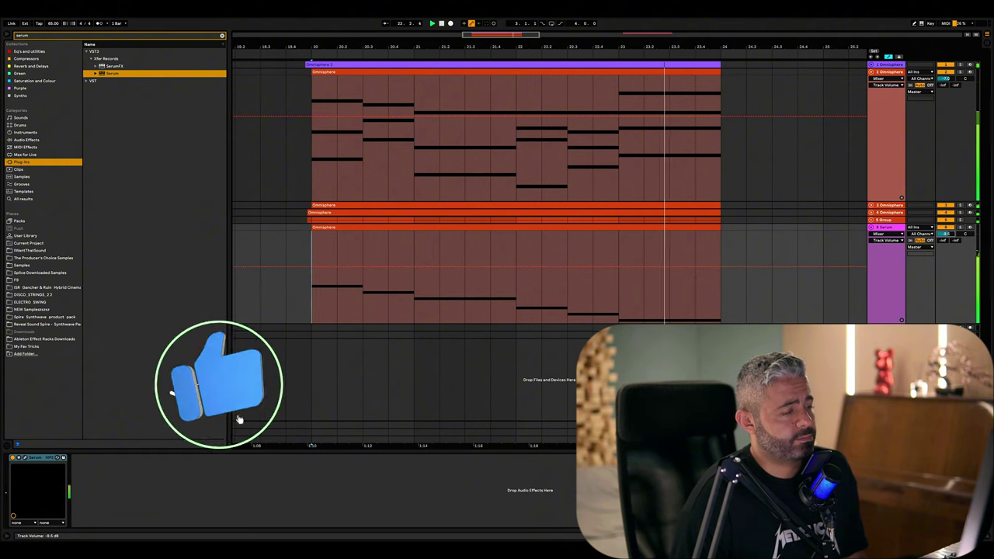
Step: Adjust the Serum bass patch's low-pass filter cutoff to around 214 Hz, close the plug-in window, and fold the Serum track
click(26, 458)
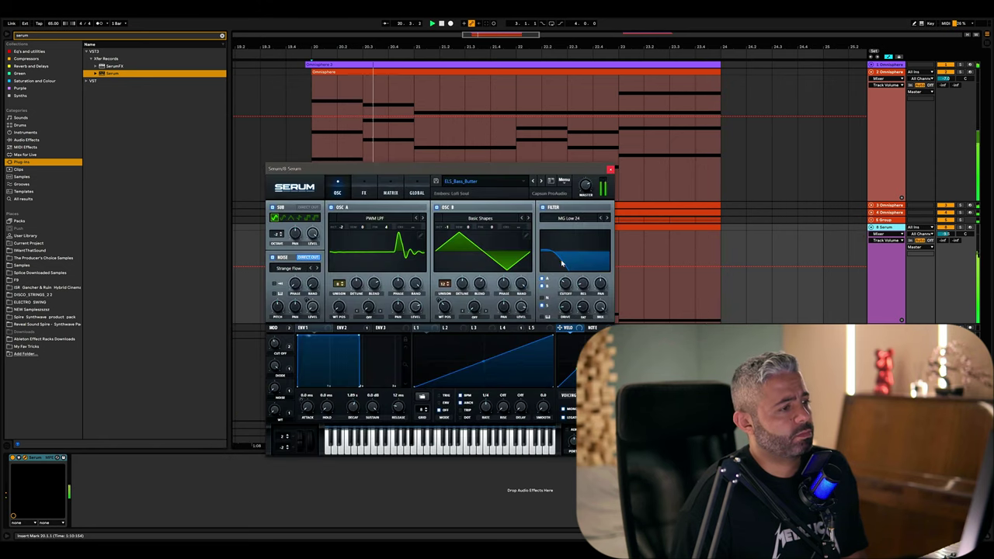
click(564, 282)
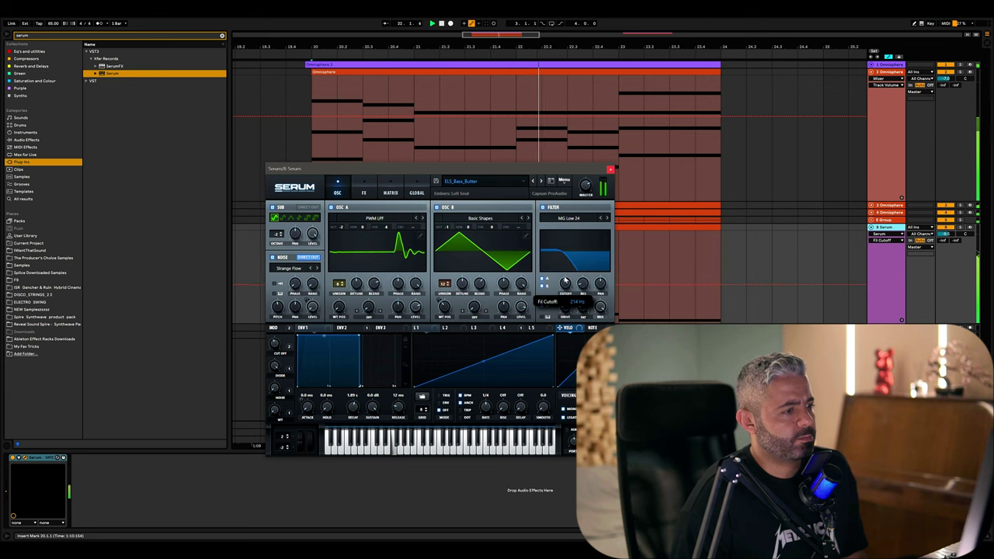
key(super+alt+p)
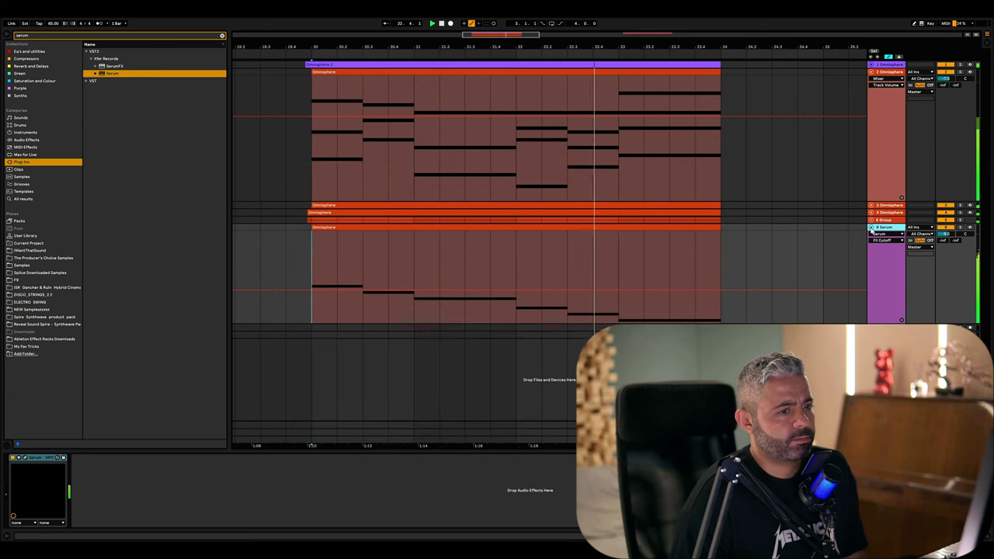
click(871, 228)
Step: Replay the mix from bar 20 with the melody group switched off, briefly unfold the tracks, and fold them all again
click(489, 263)
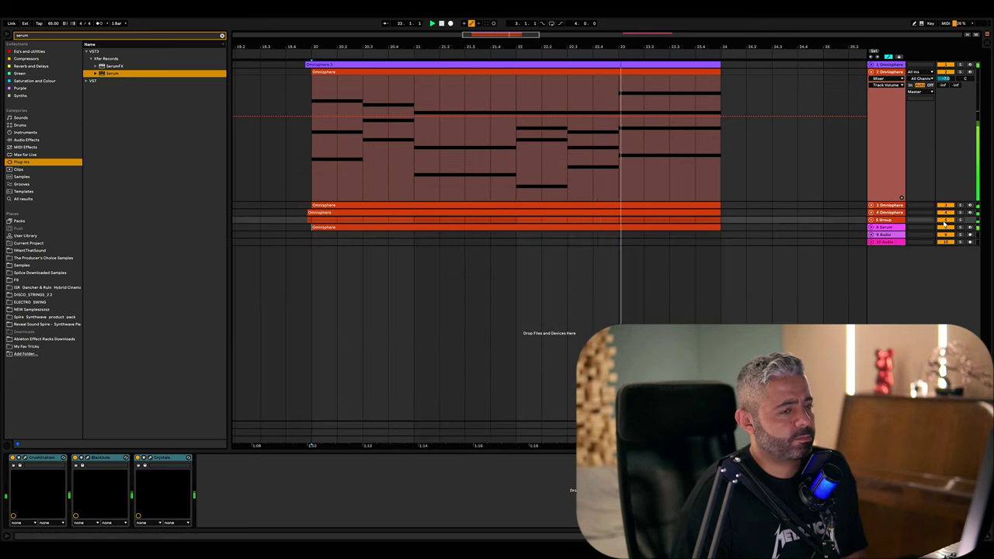
click(314, 243)
key(space)
click(871, 212)
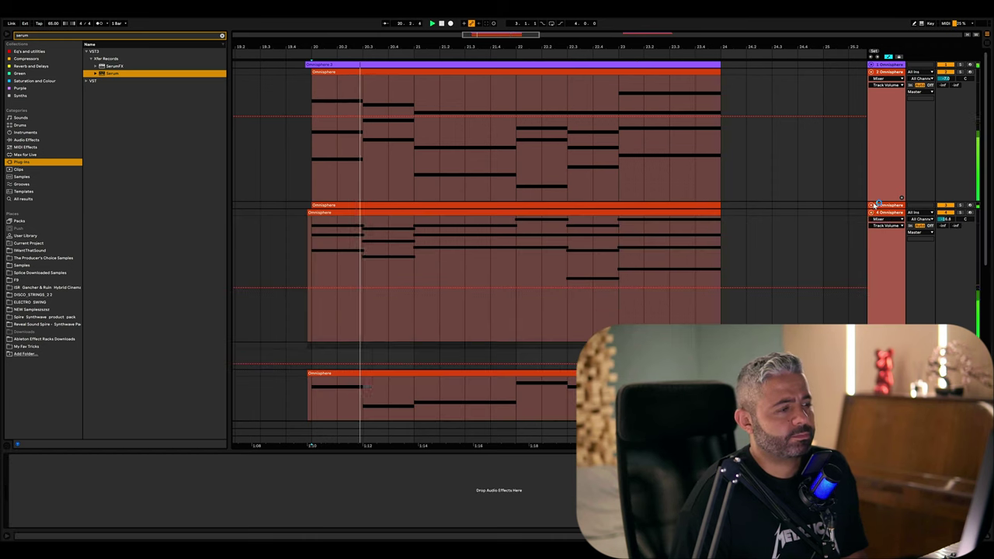
click(871, 65)
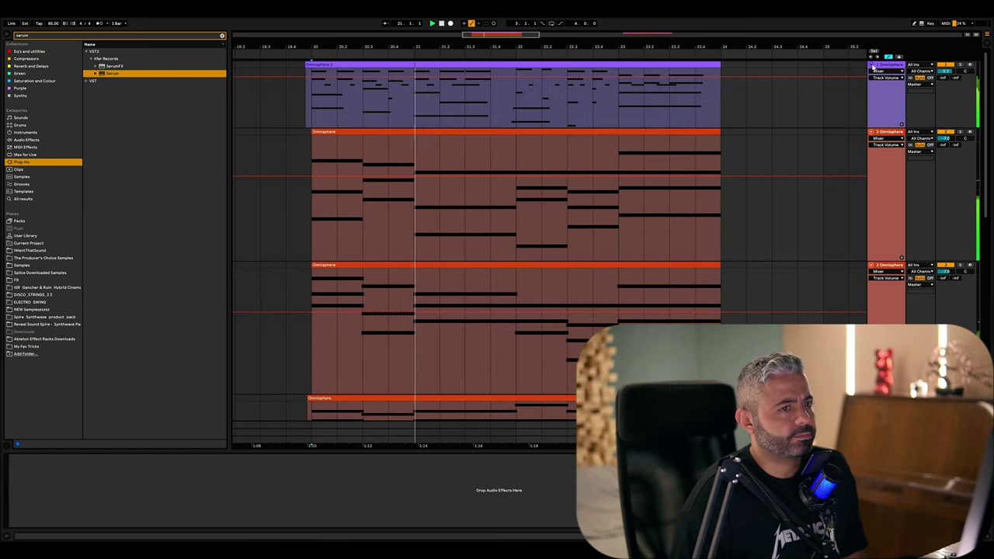
alt+click(871, 132)
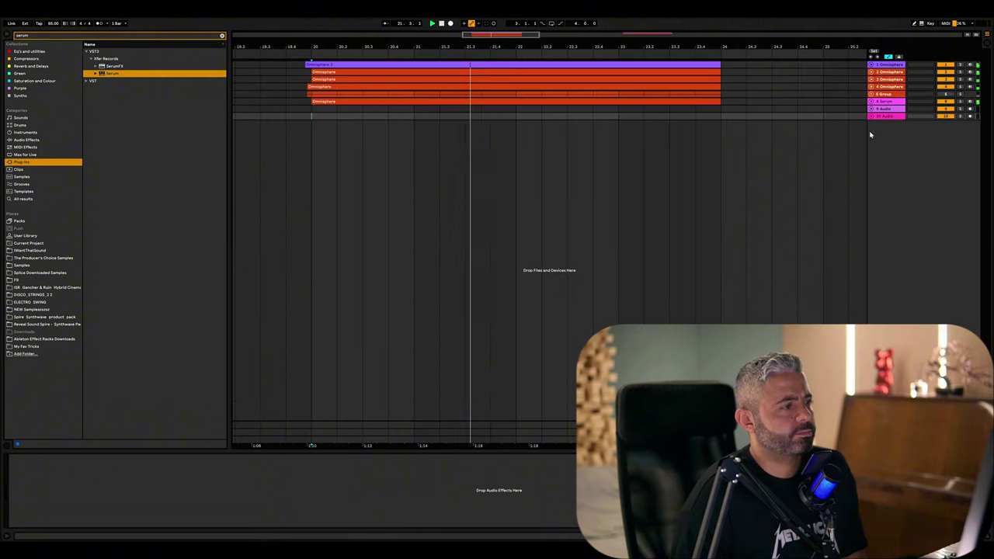
Step: Set the arrangement's fixed grid to 1 Bar and unfold all tracks
right_click(823, 144)
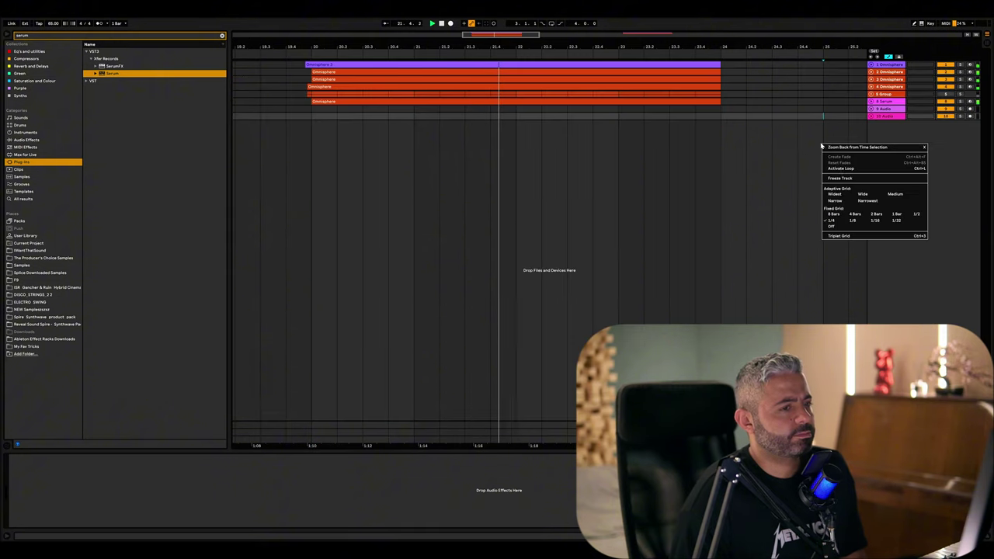
click(897, 214)
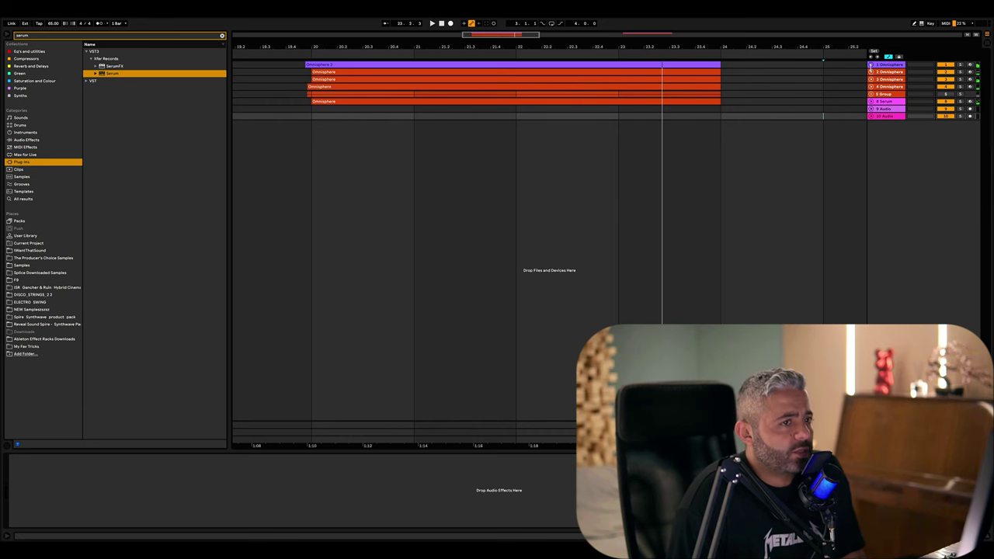
alt+click(870, 65)
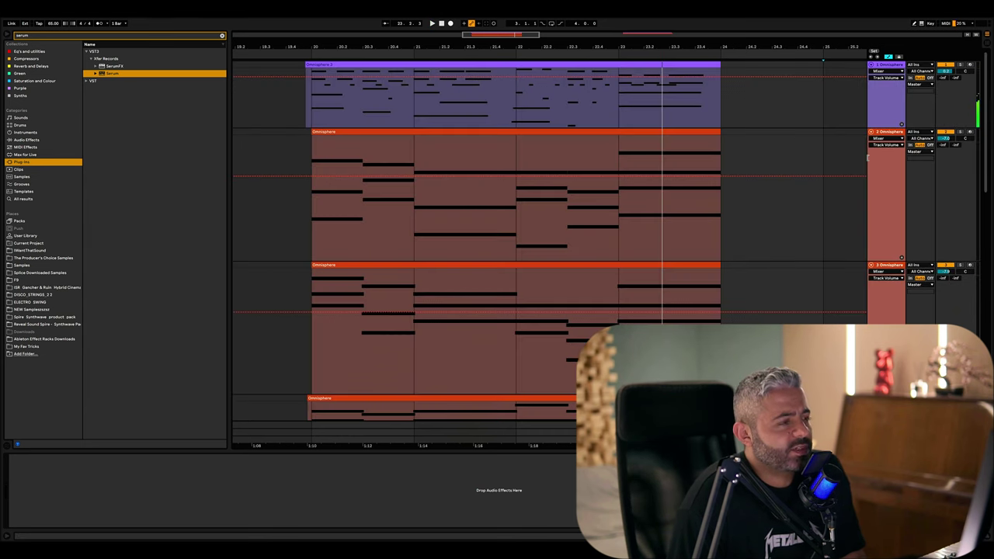
Step: Place the insert marker just before the clips at 19.4.4 on the second Omnisphere track and play the mix
click(746, 202)
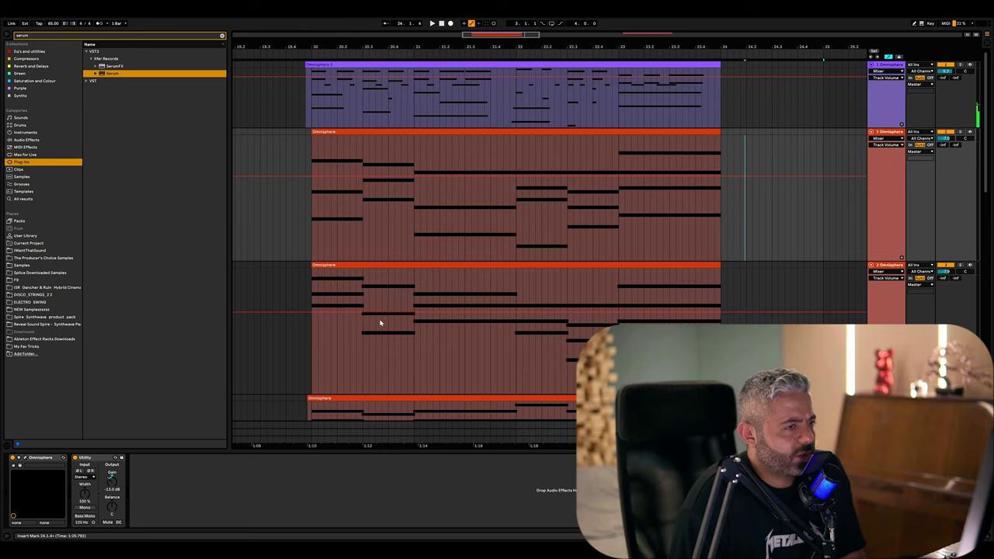
click(304, 114)
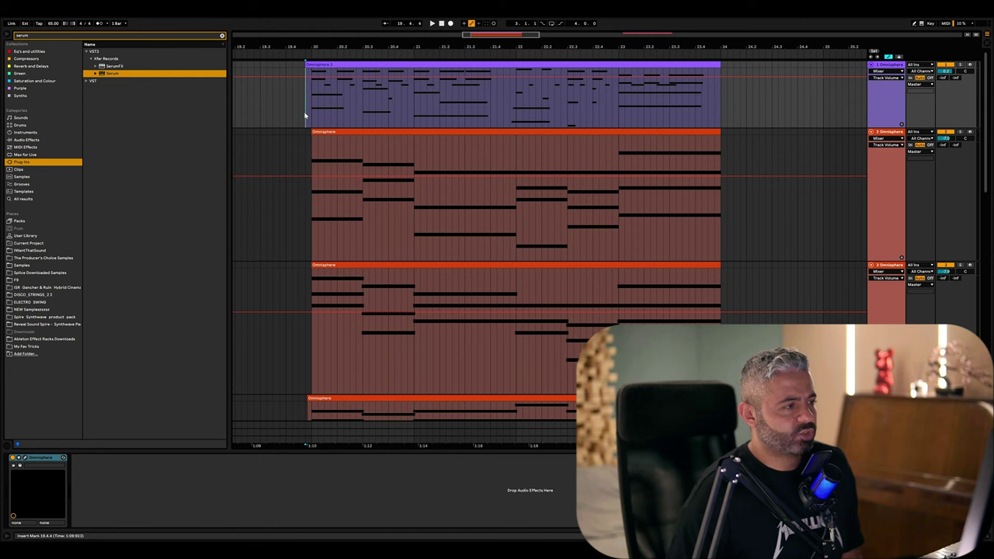
click(305, 230)
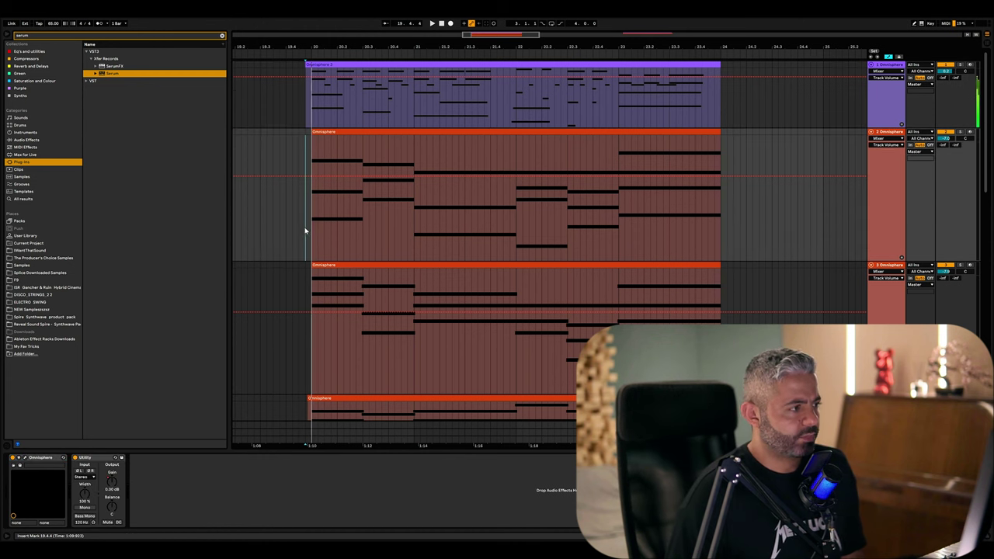
scroll(304, 230, up, 2)
scroll(304, 230, down, 2)
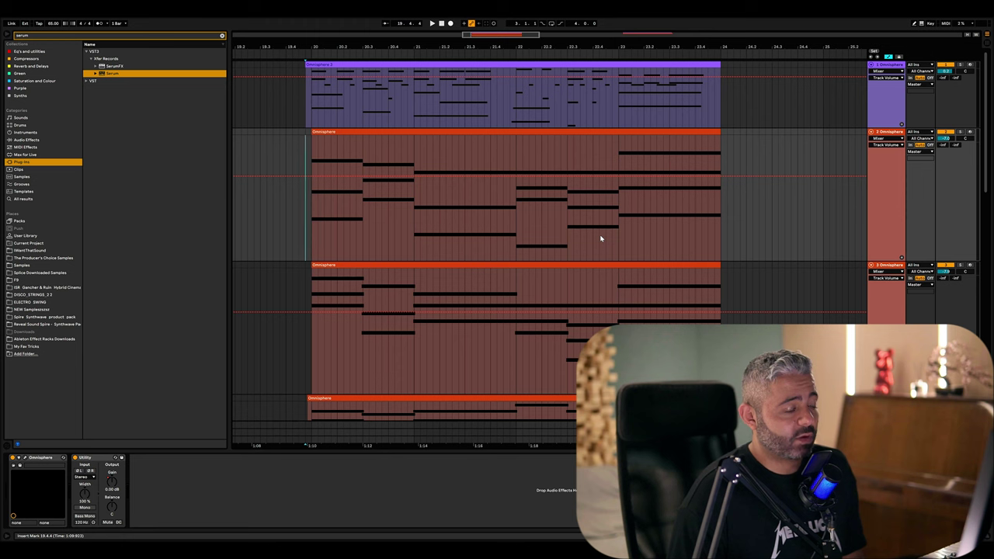
key(space)
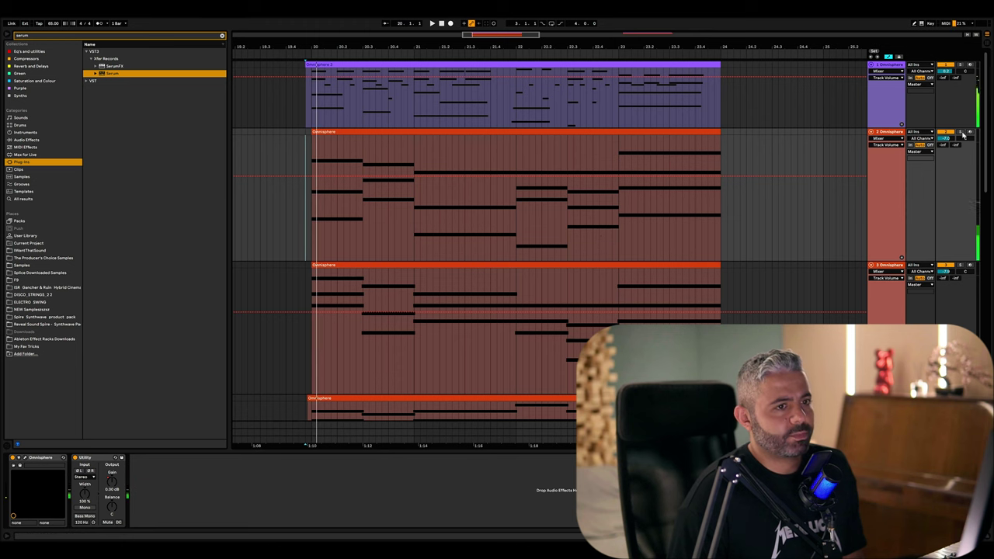
Step: Solo the second Omnisphere track, search the plug-ins for "fab", and add FabFilter Pro-Q 3 after its Utility
click(889, 132)
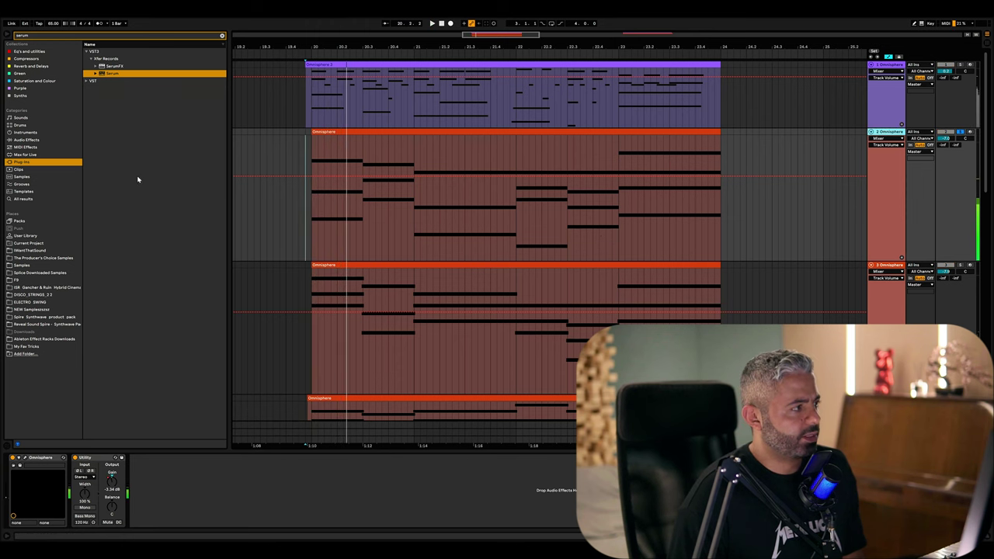
click(223, 36)
text(fab)
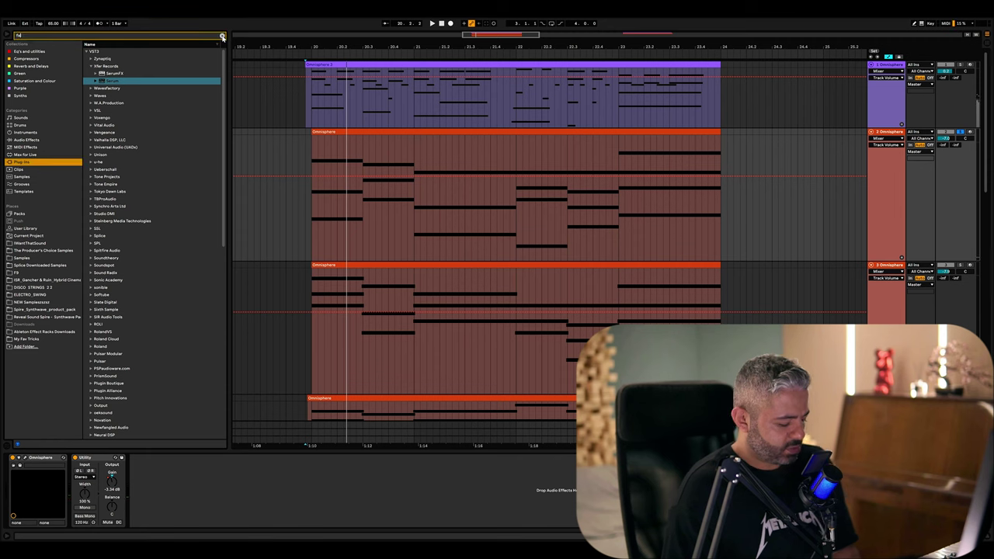
click(92, 52)
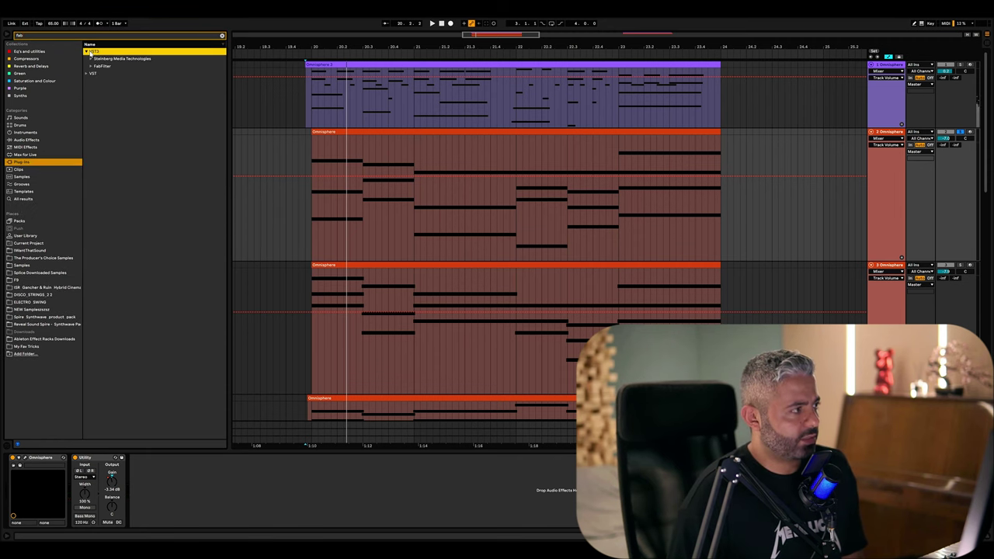
click(87, 52)
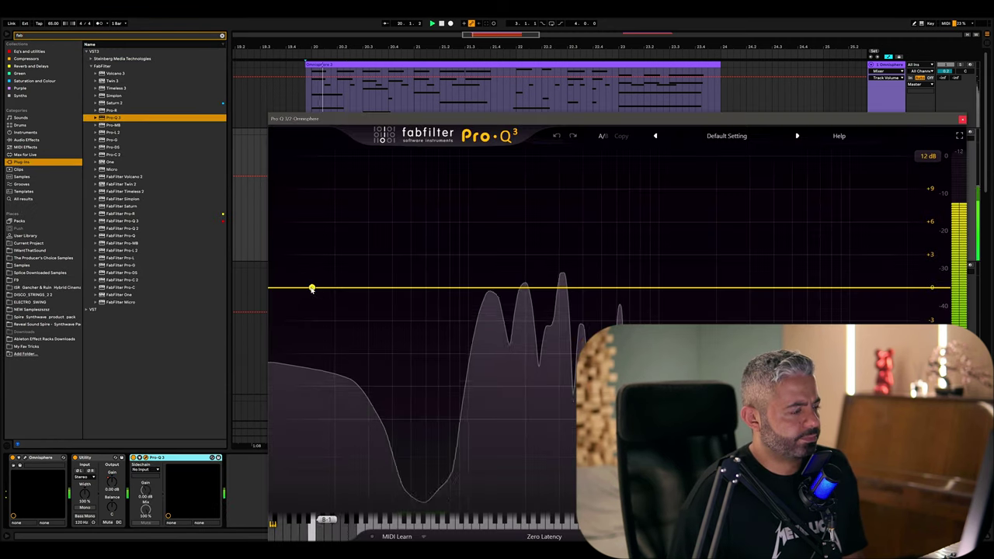
Step: Add a low cut, a gentle midrange dip and a 12 dB/oct high cut at about 2416 Hz in Pro-Q 3, and close its window
click(310, 288)
drag(308, 286, 338, 336)
drag(536, 289, 601, 299)
drag(907, 287, 731, 311)
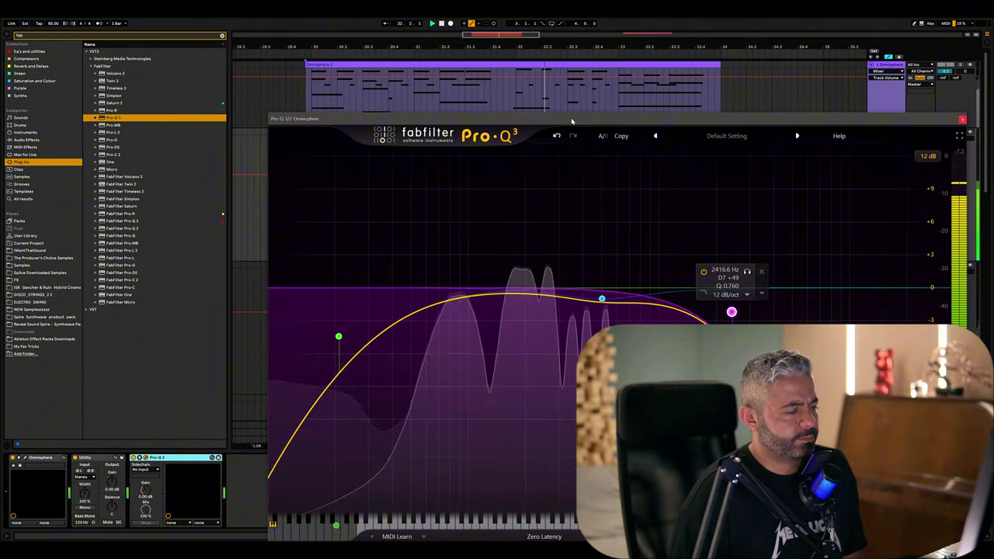
drag(577, 119, 327, 170)
key(ctrl+alt+p)
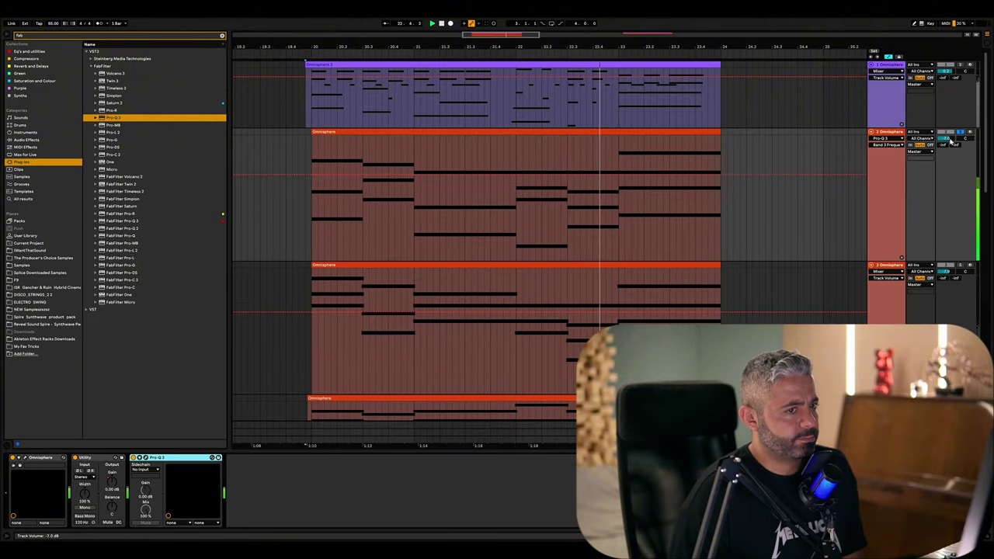
Step: Balance the second Omnisphere track's volume against the first Omnisphere track with both soloed, replaying from the clips' start
drag(951, 140, 951, 155)
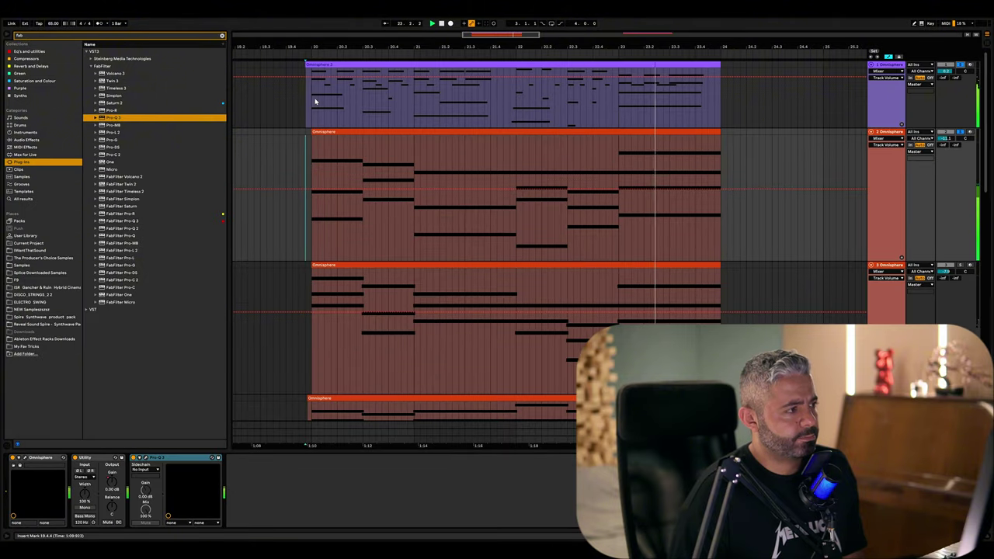
click(314, 101)
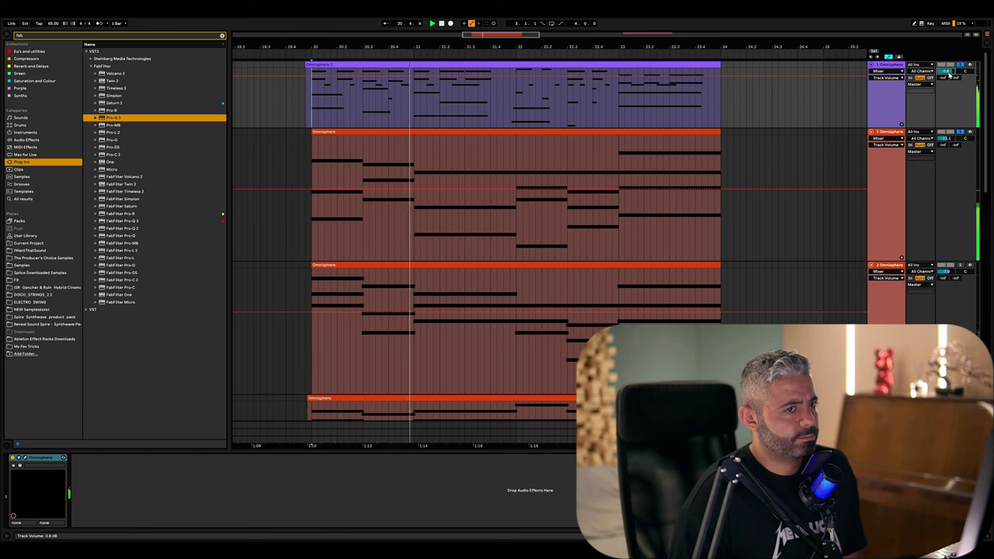
drag(949, 138, 949, 128)
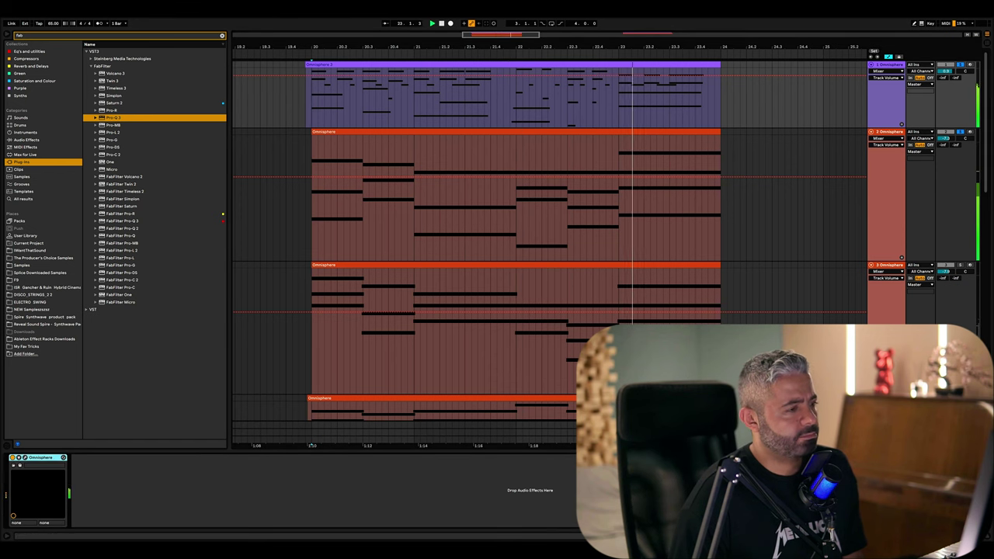
Step: Delete the Reverb from return track A, search the plug-ins for "shimmer", and load Eventide ShimmerVerb in its place
right_click(76, 460)
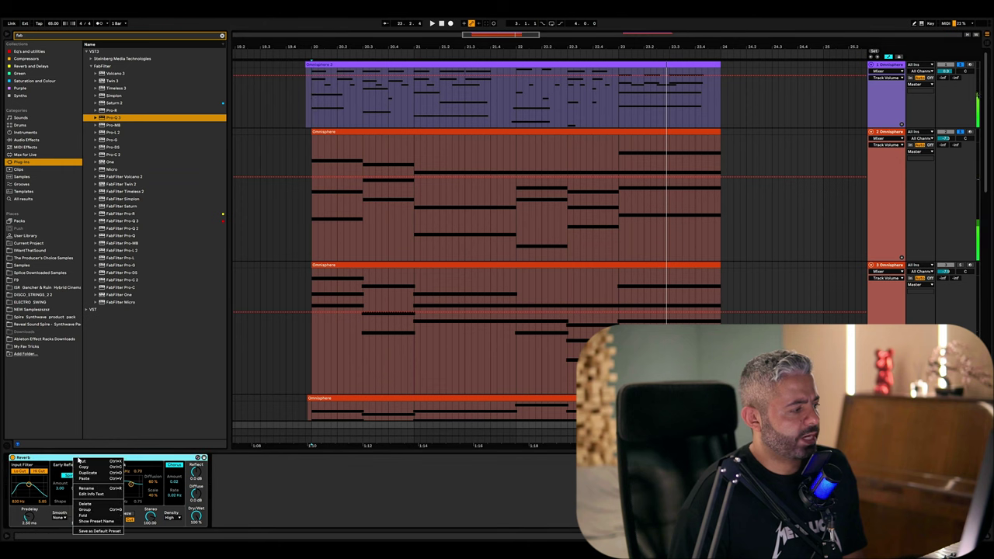
click(99, 504)
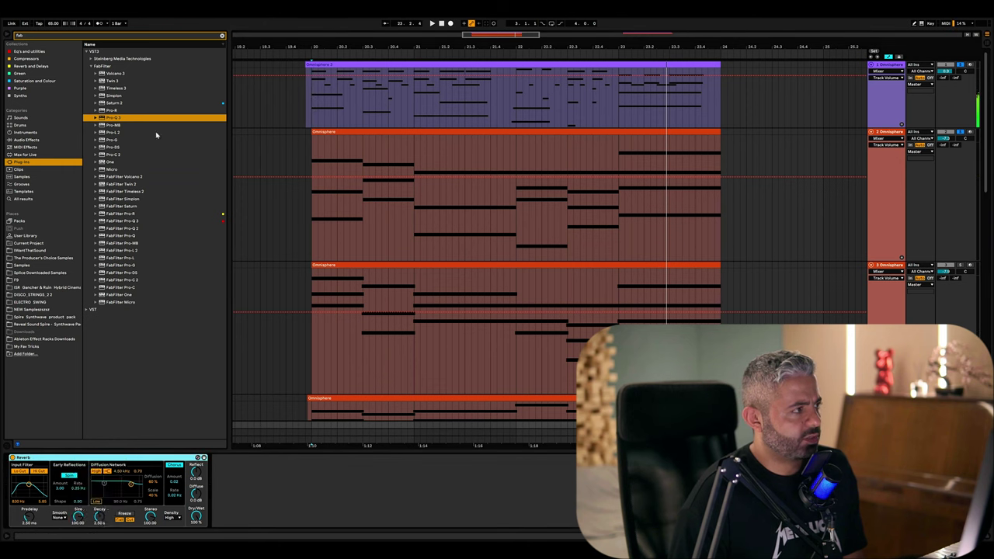
click(222, 36)
text(shimmer)
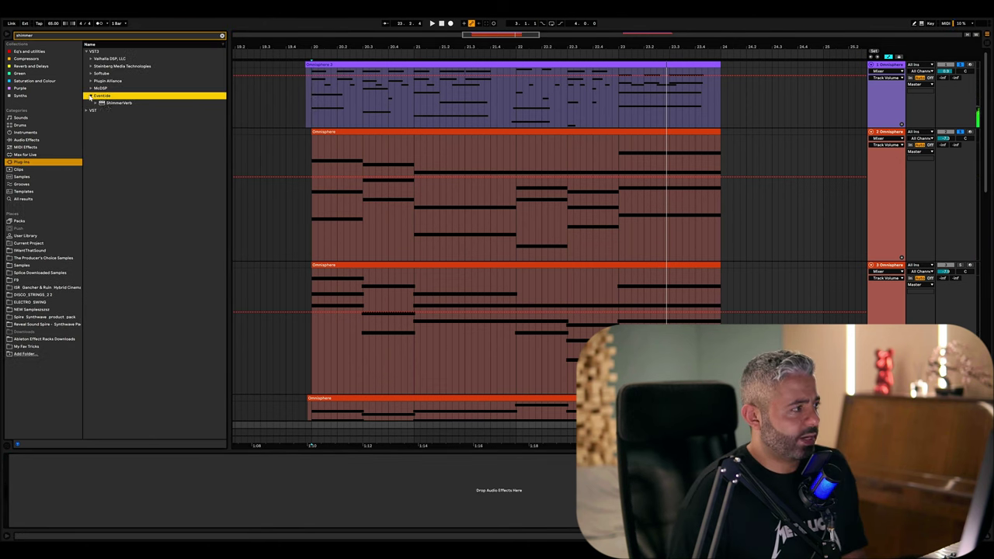
click(114, 103)
key(Return)
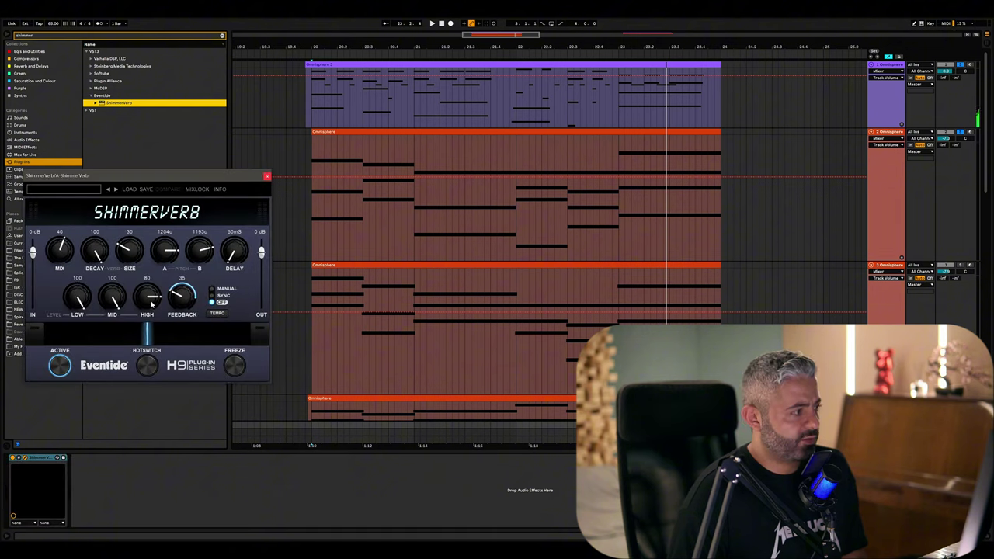
Step: Set ShimmerVerb's mix to 100, send the first Omnisphere track to it at about -11 dB, and close the plug-in window
drag(148, 181, 429, 323)
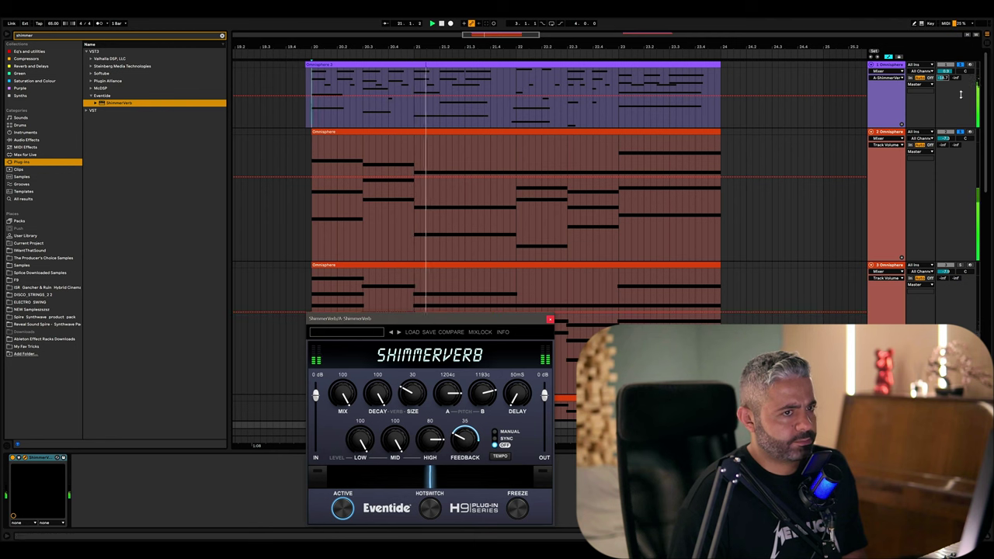
drag(945, 78, 945, 67)
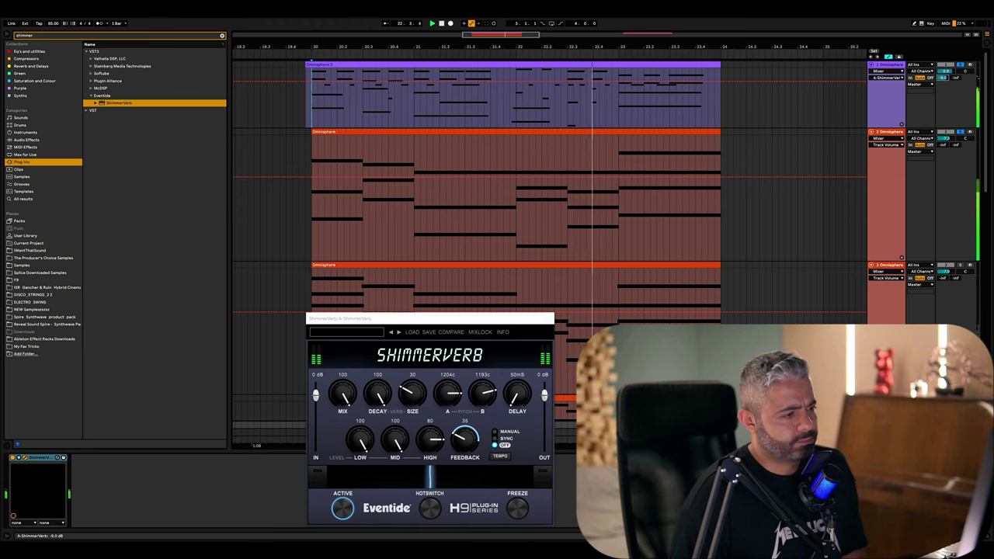
click(746, 215)
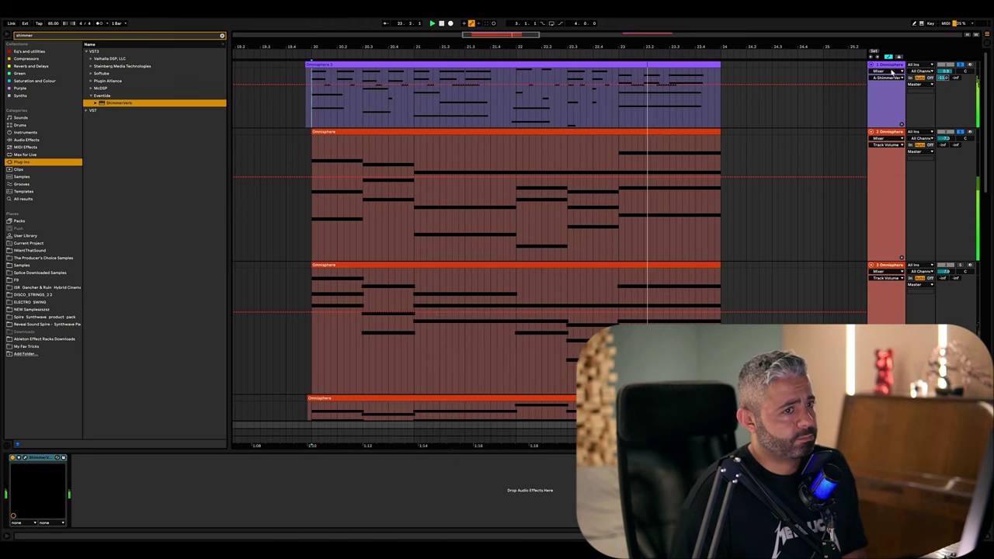
Step: Set the first Omnisphere track's volume to about 1.3 dB and raise the volumes of the second and third Omnisphere tracks
drag(944, 72, 945, 71)
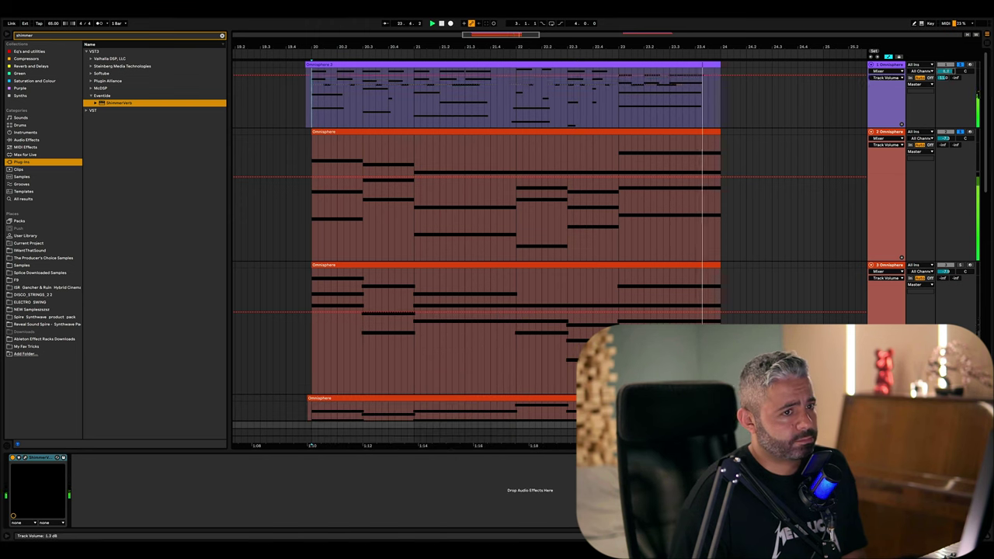
click(945, 72)
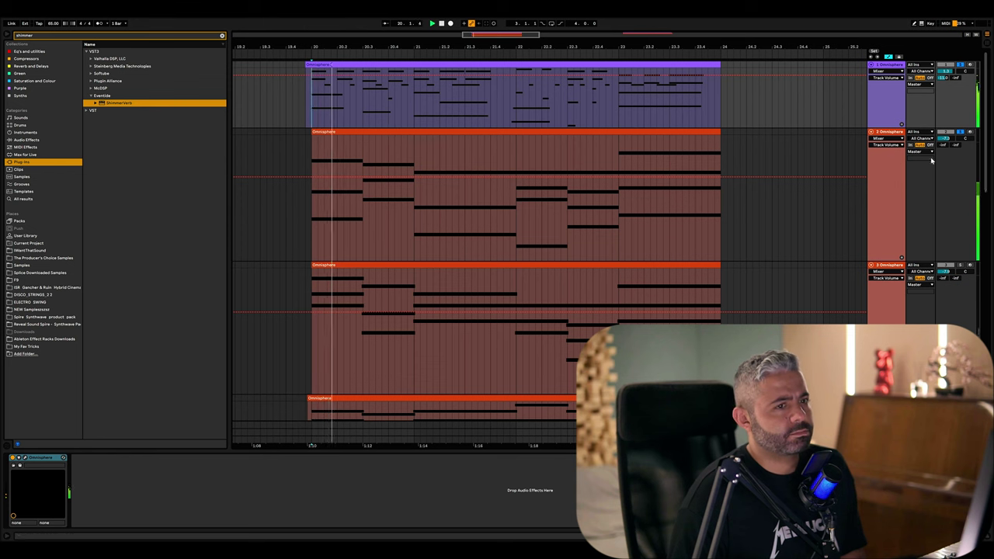
click(945, 138)
drag(945, 139, 945, 130)
scroll(844, 224, down, 1)
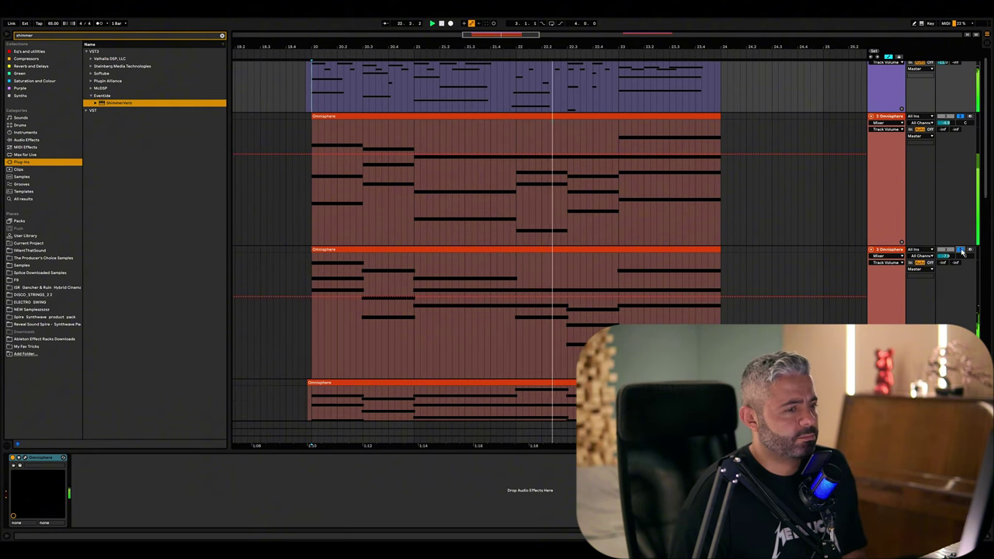
drag(945, 255, 945, 252)
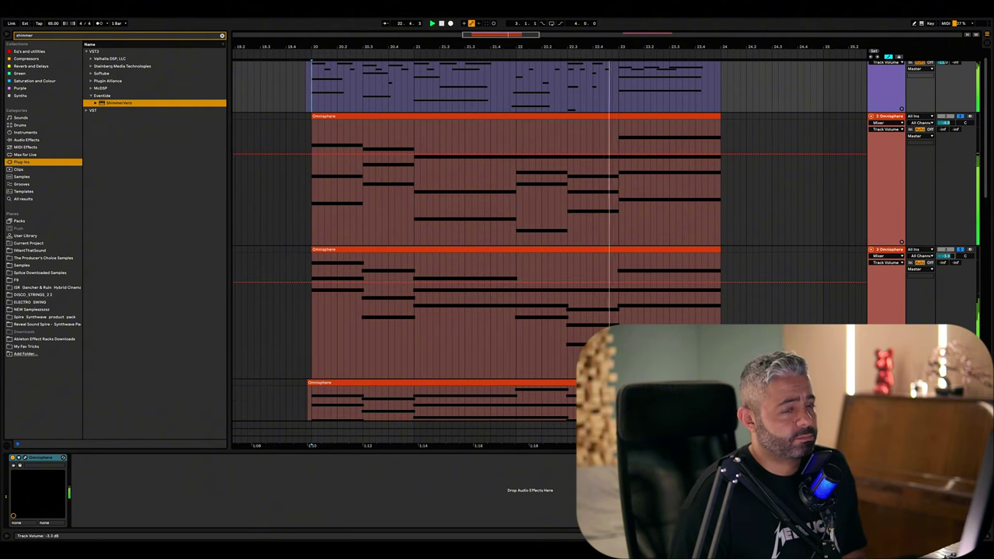
Step: Solo only the third Omnisphere track, play it from 19.4.4, and check its Omnisphere patch
scroll(831, 260, up, 1)
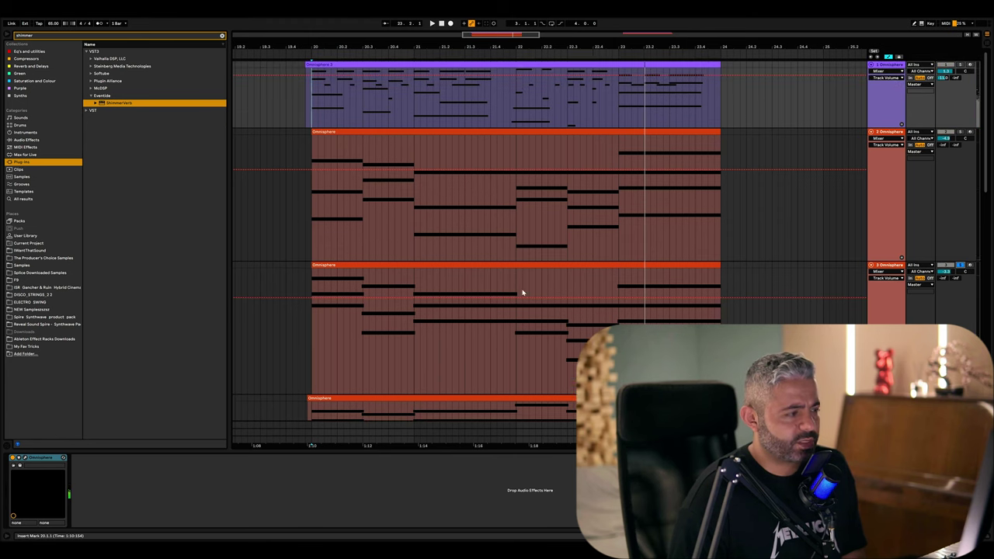
click(307, 282)
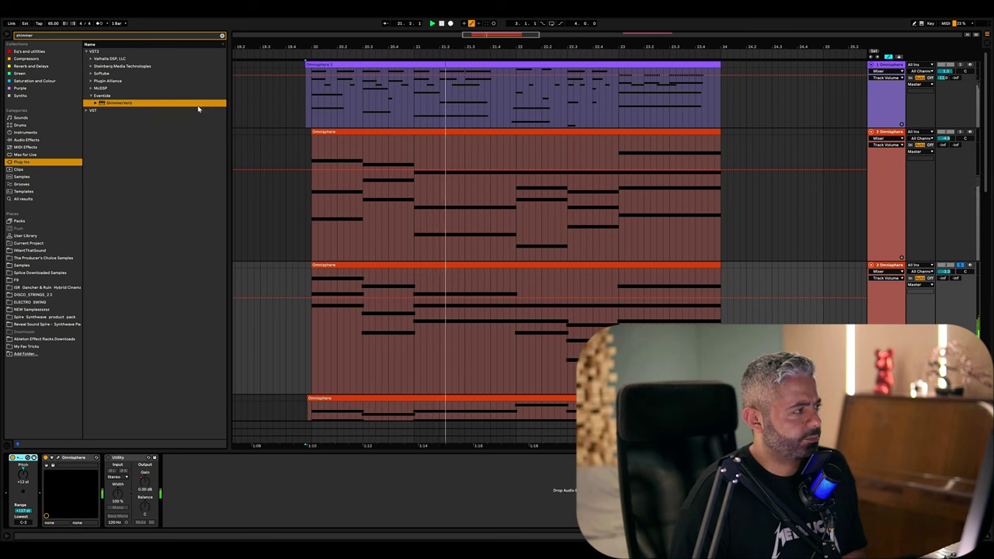
click(31, 52)
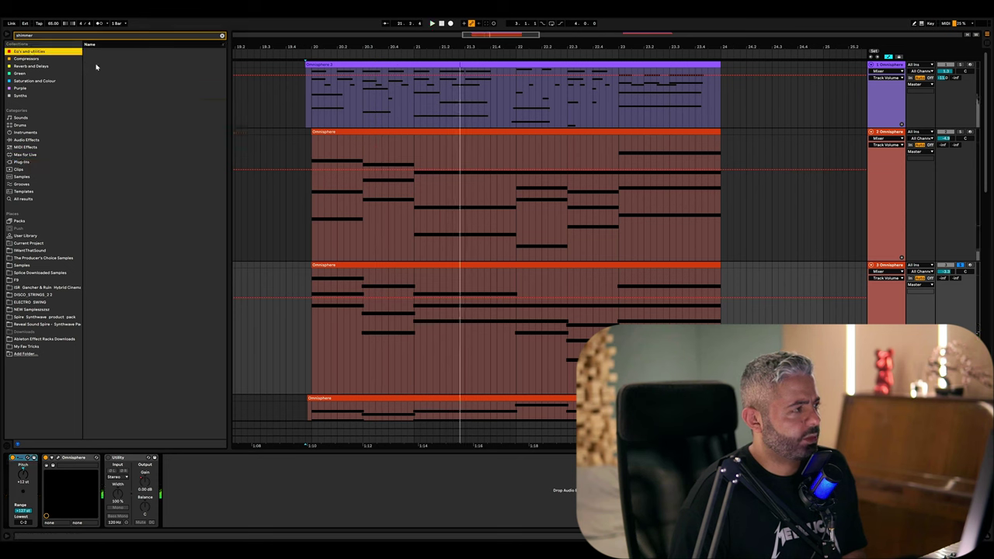
click(221, 36)
key(ctrl+alt+p)
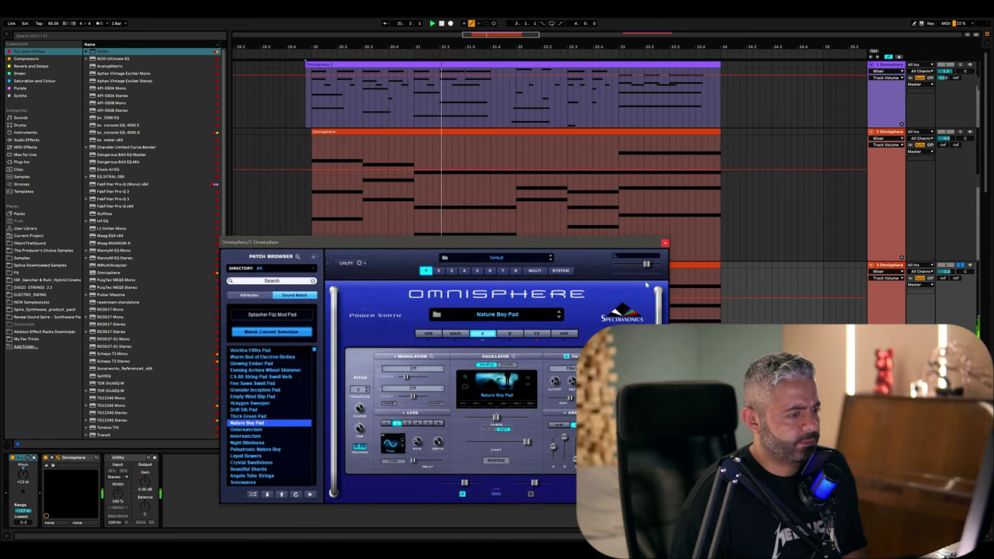
click(665, 244)
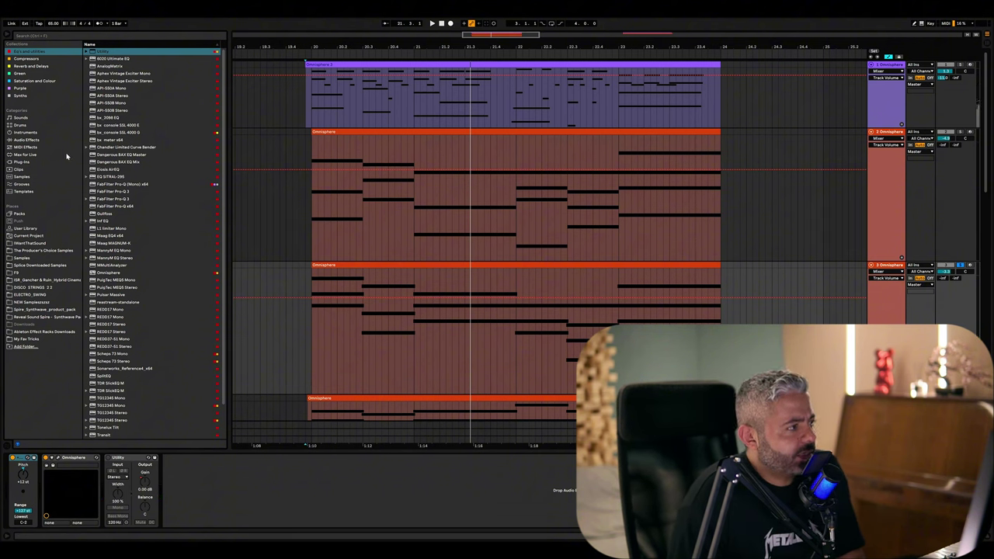
Step: Search the plug-ins for "fab", add FabFilter Pro-Q 3 to the third Omnisphere track, and shrink its window
click(26, 162)
click(83, 36)
text(fa)
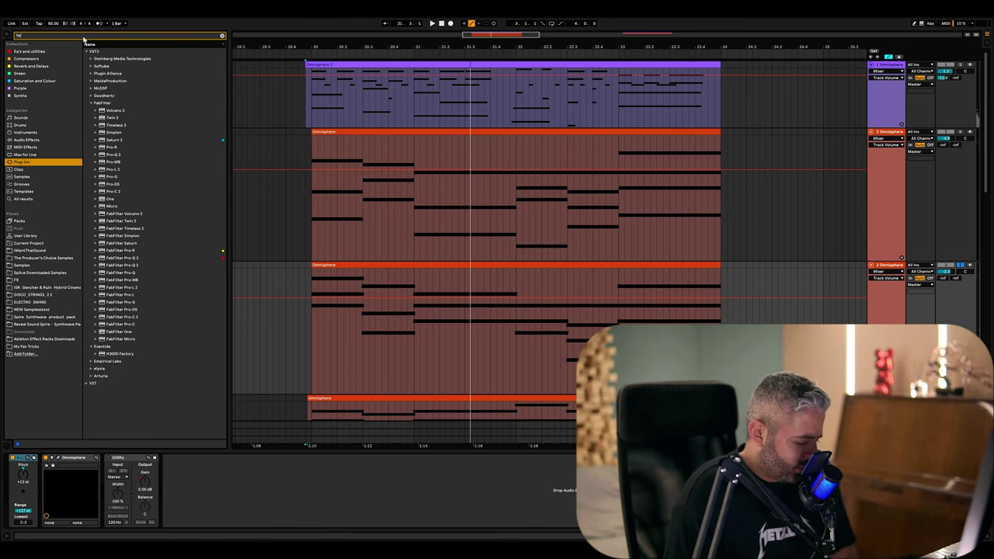
text(b)
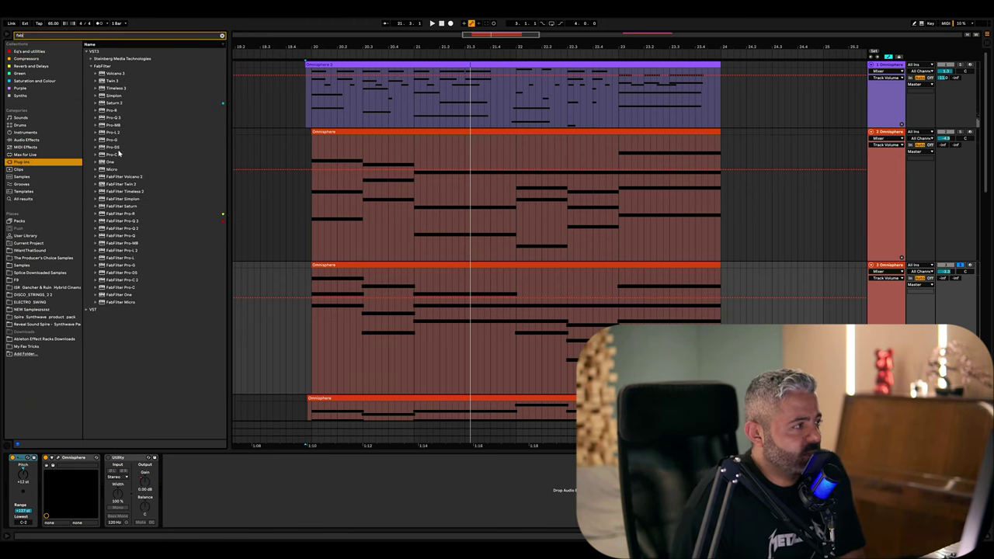
double_click(115, 117)
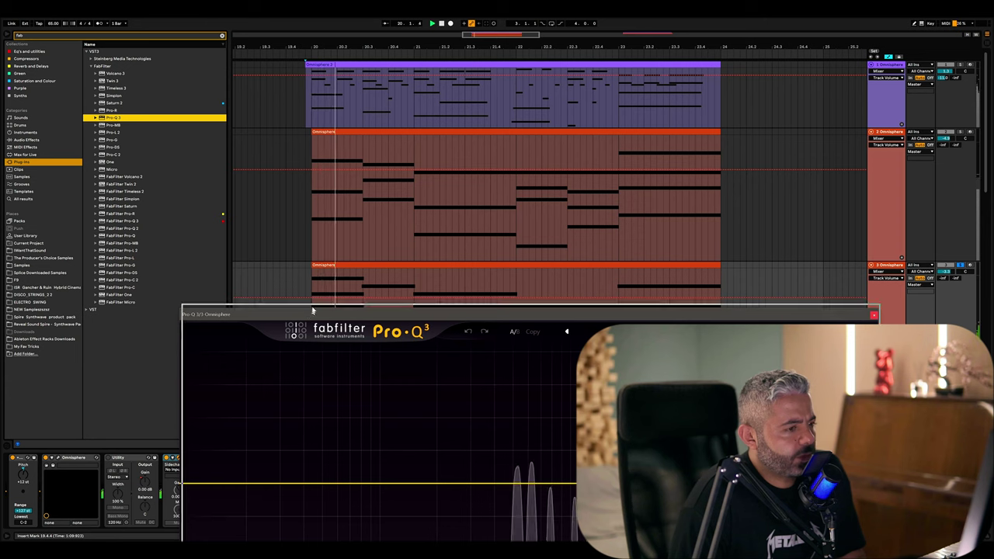
drag(312, 293, 246, 104)
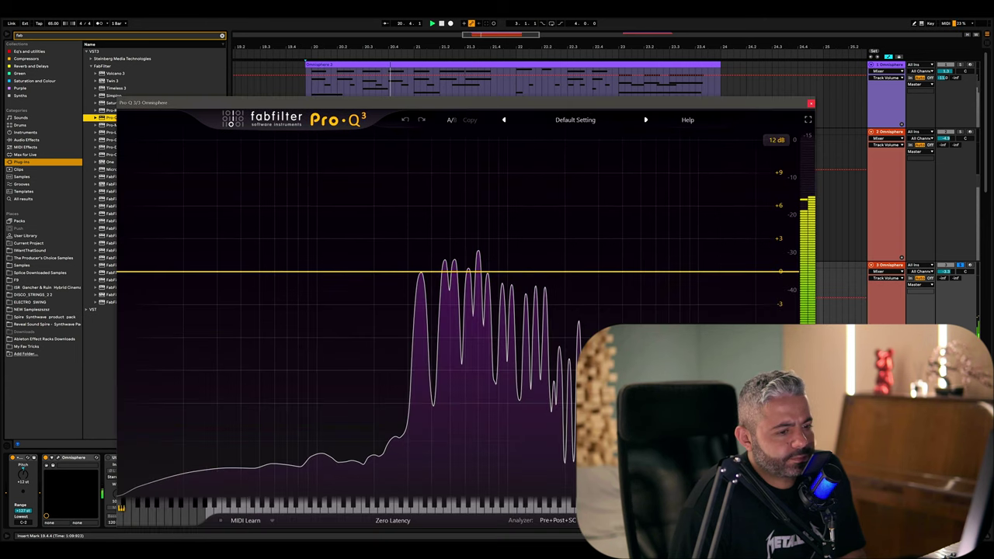
click(230, 122)
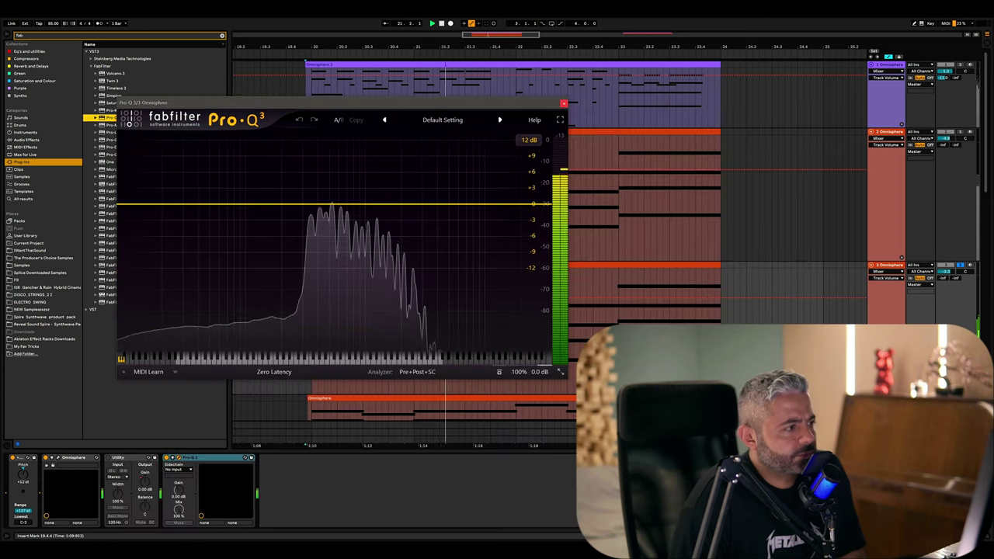
mouse_move(307, 109)
mouse_down()
mouse_move(617, 223)
mouse_move(571, 256)
mouse_move(506, 144)
mouse_up()
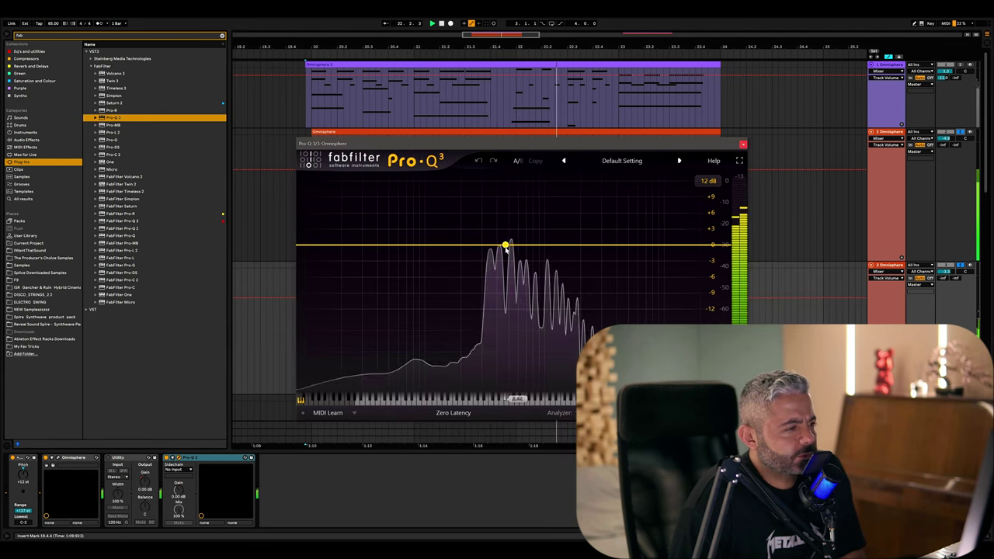
Step: Add a wide bell cut of about -5.5 dB near 570 Hz in the third Omnisphere track's Pro-Q 3
drag(503, 246, 514, 299)
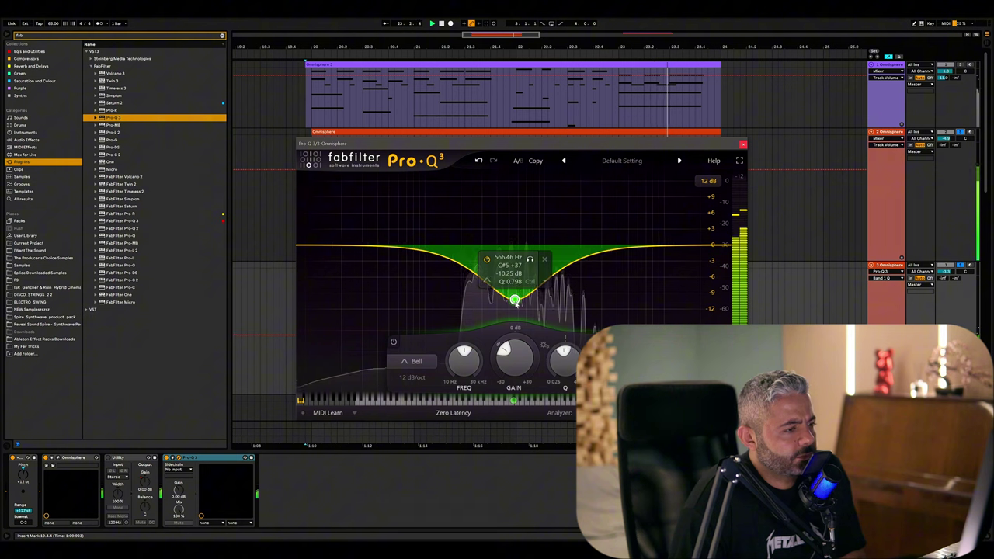
drag(514, 300, 512, 191)
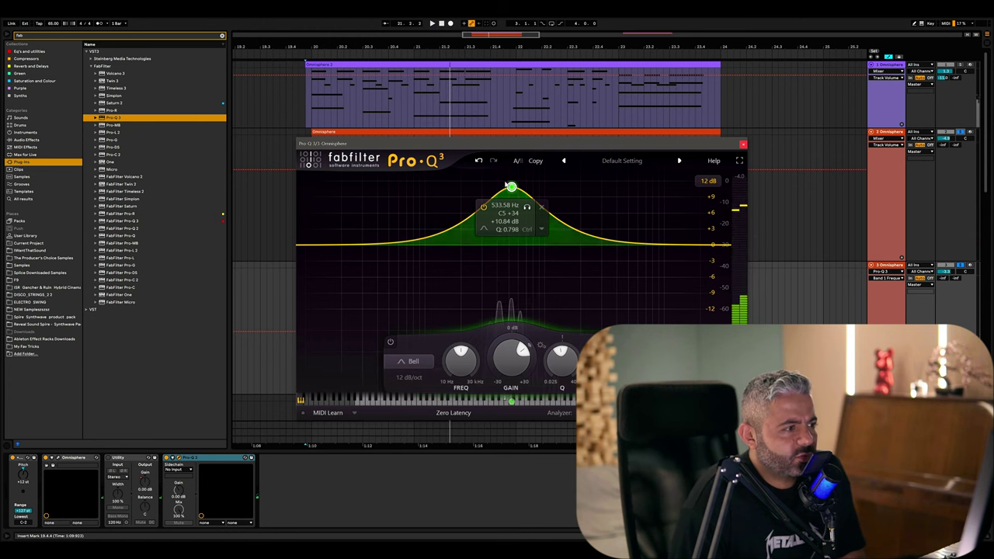
drag(512, 188, 516, 272)
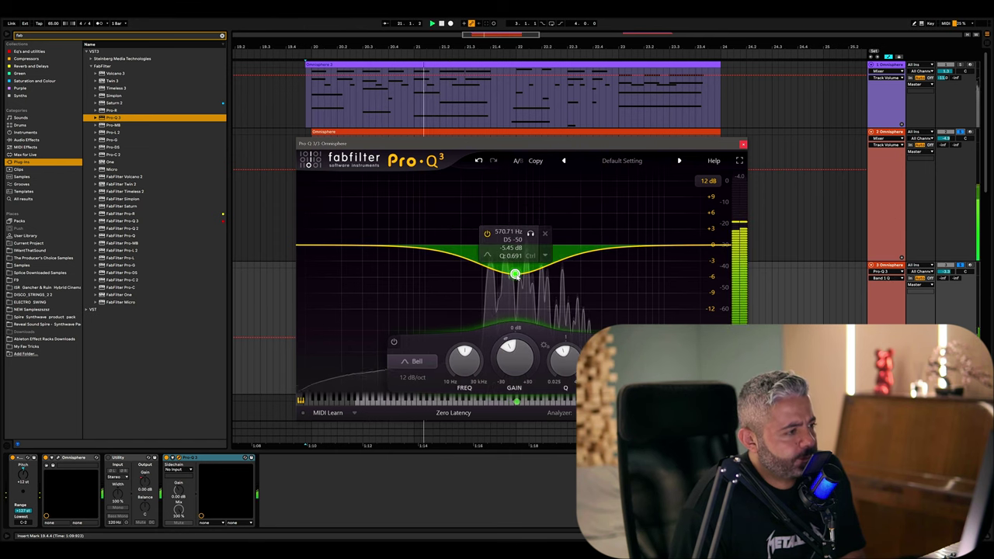
Step: Add a gentle low cut and a +12.8 dB high shelf at about 2743 Hz in Pro-Q 3, and close its window
drag(334, 246, 359, 259)
drag(691, 245, 602, 225)
scroll(619, 230, down, 5)
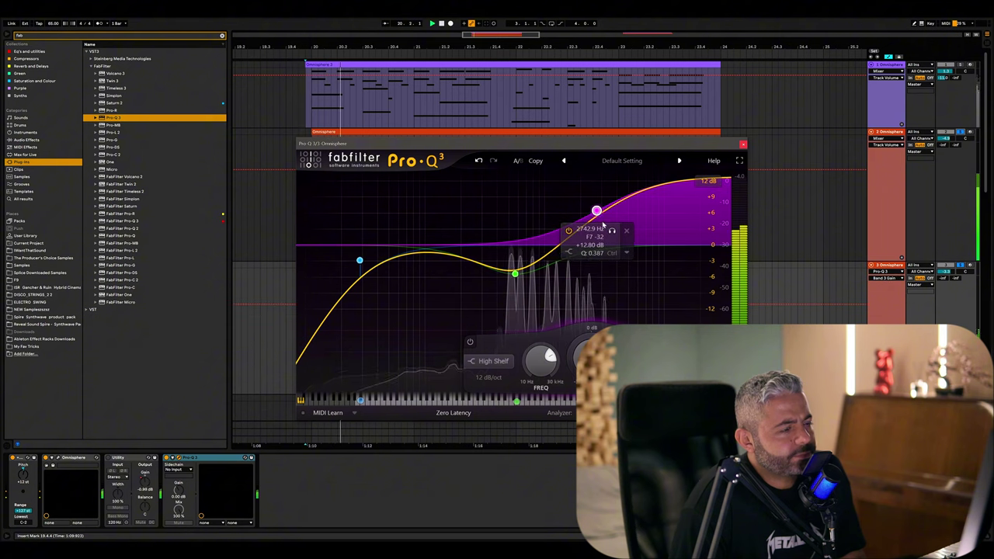
scroll(599, 215, up, 1)
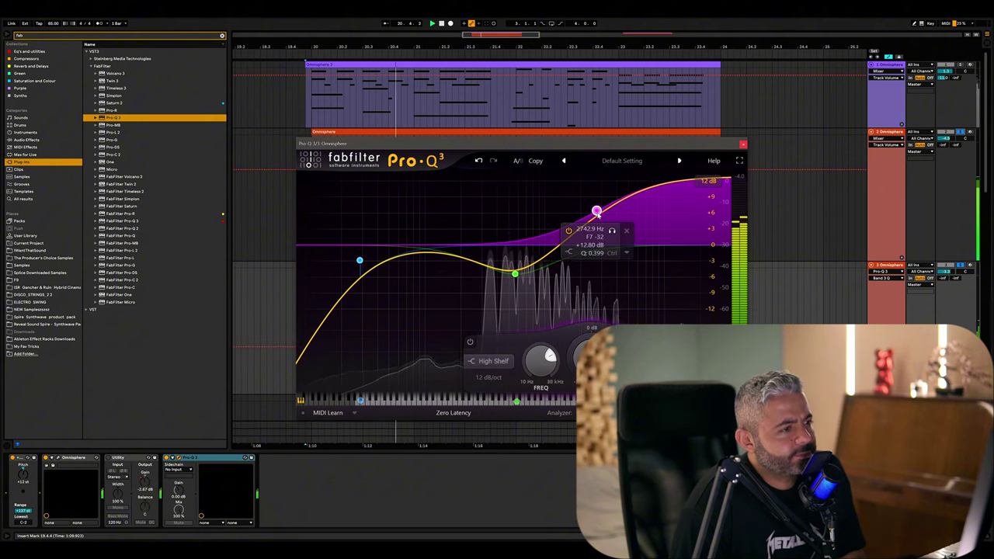
click(743, 144)
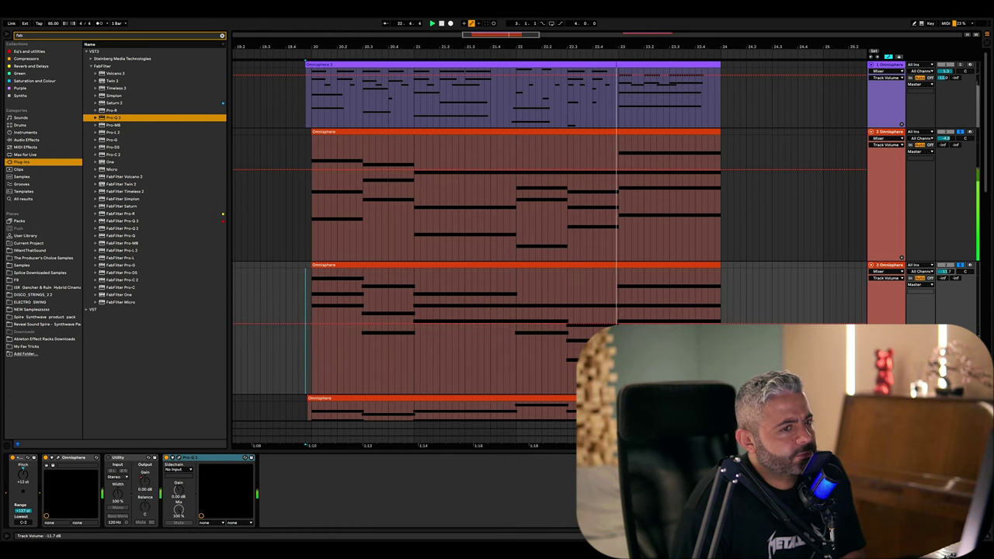
Step: Replay the mix from 19.4.4 and lower the fourth Omnisphere track's volume with that track soloed alongside the others
scroll(835, 284, down, 2)
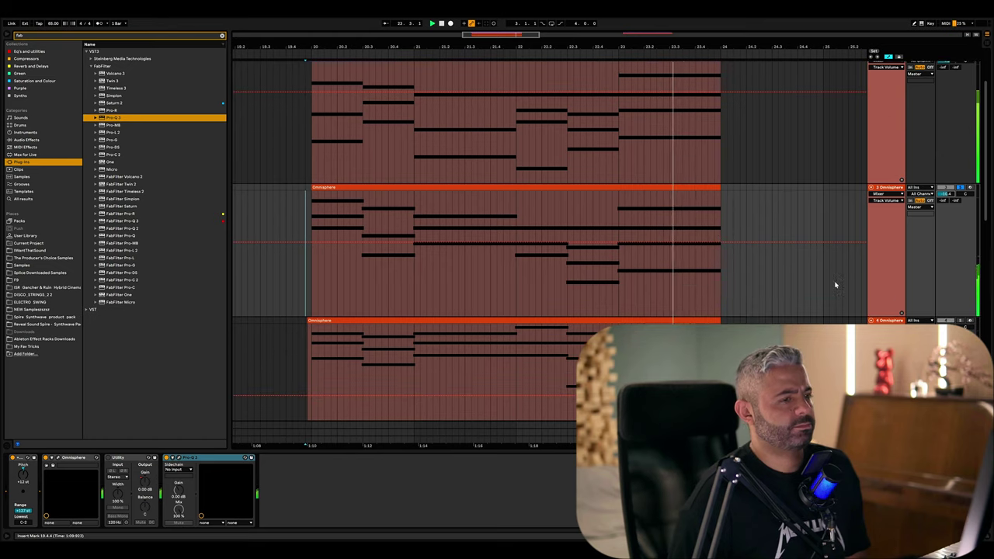
scroll(891, 297, up, 1)
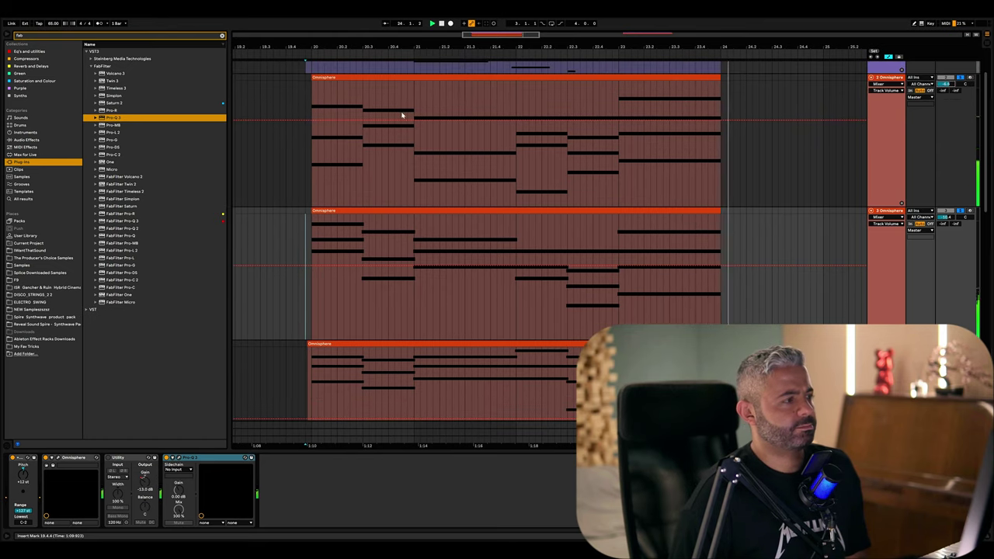
click(314, 143)
key(space)
scroll(887, 318, down, 2)
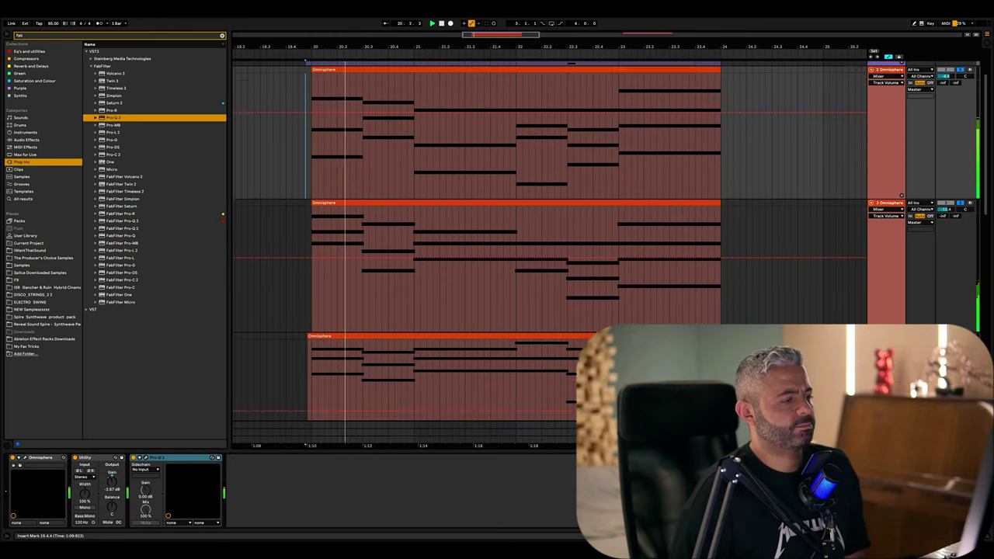
drag(946, 311, 946, 321)
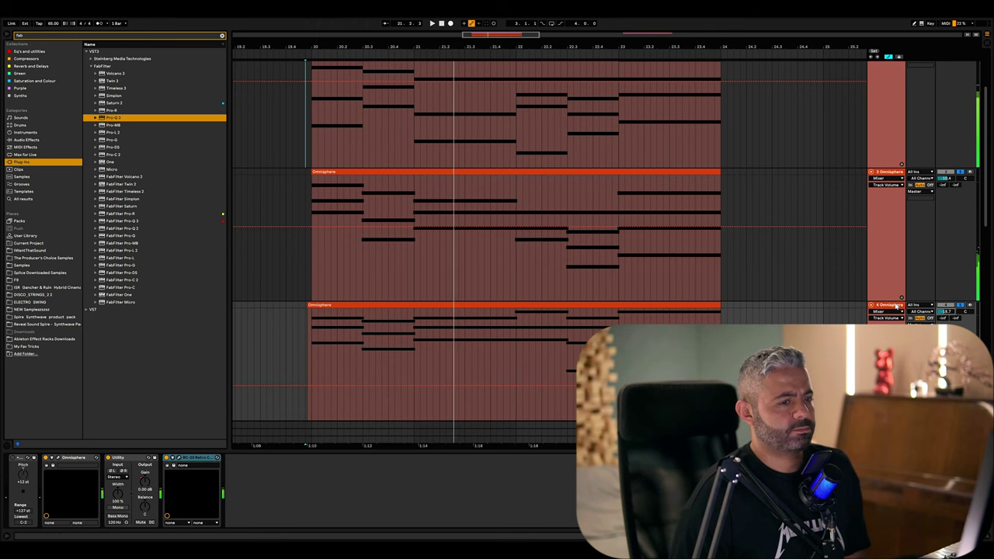
Step: Replay the mix from 20.1.1 and adjust the fourth Omnisphere track's volume while listening
key(space)
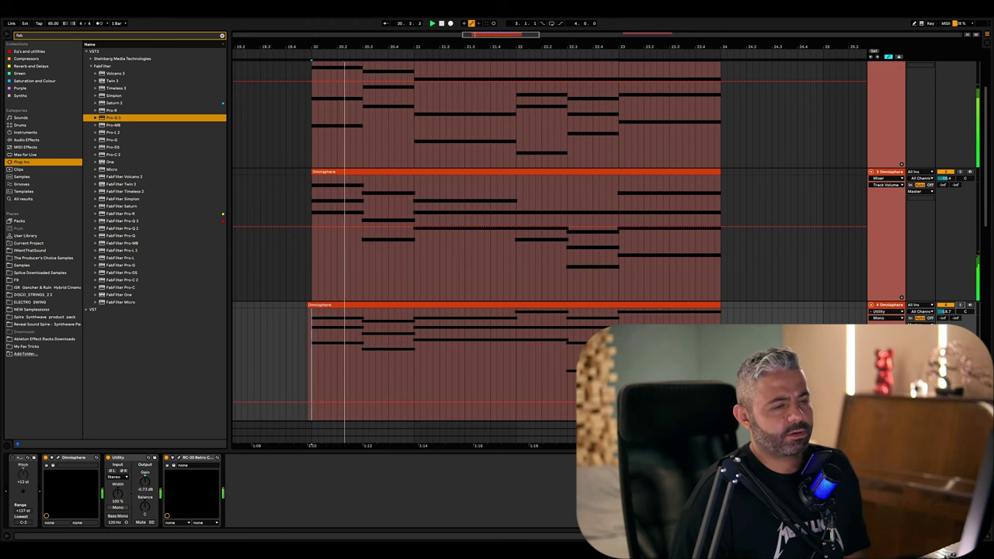
scroll(927, 310, down, 2)
scroll(927, 310, down, 1)
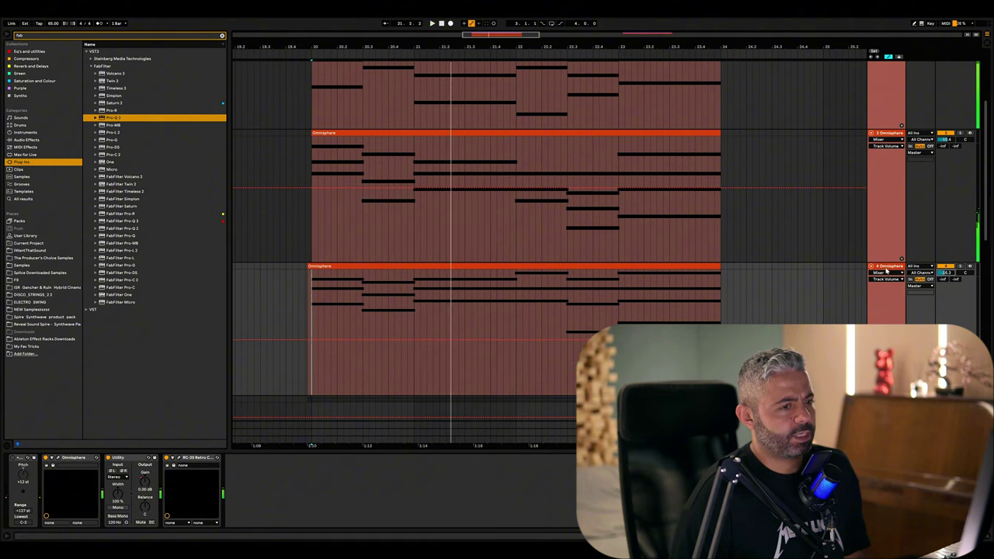
Step: Search the browser for "ot" and add the OTT preset of Multiband Dynamics from the audio effects to the fourth Omnisphere track
click(222, 37)
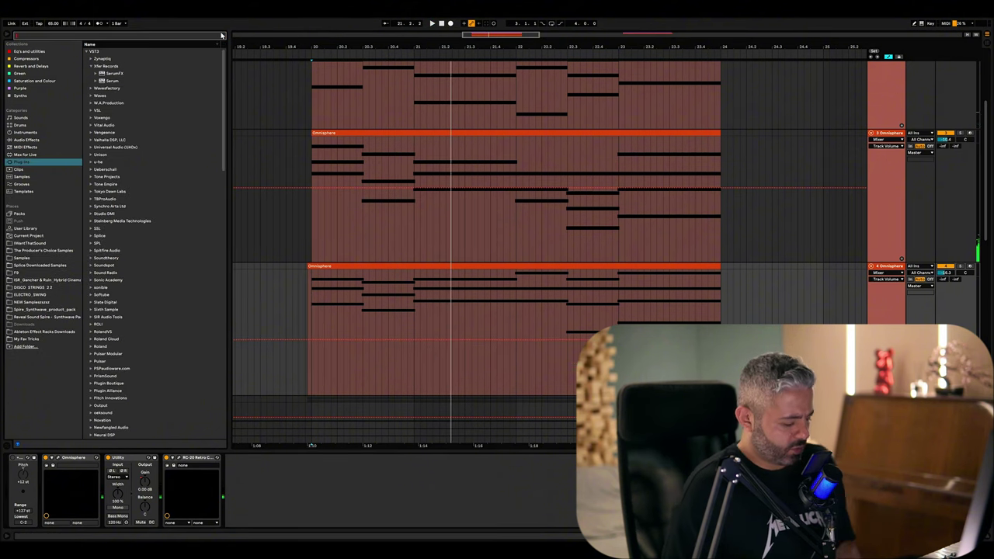
text(t)
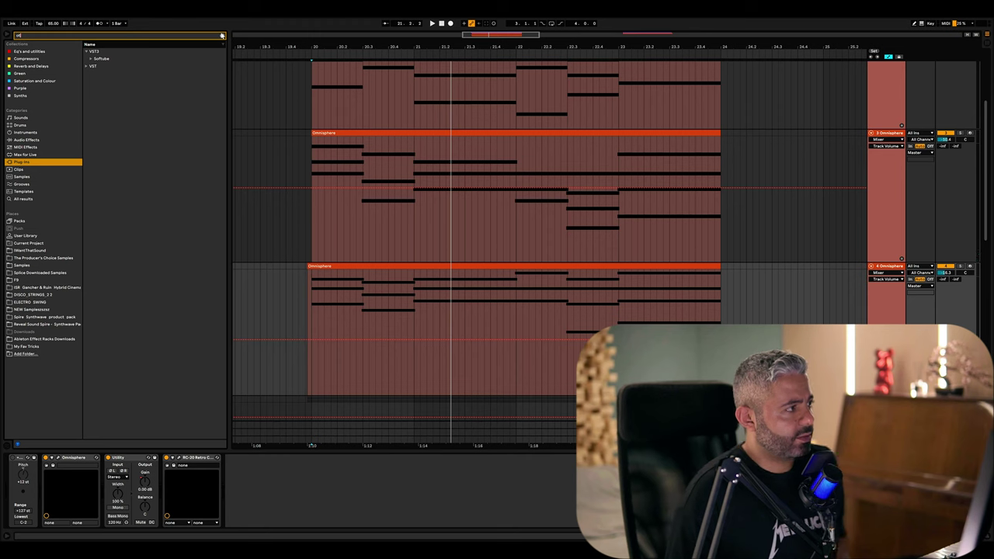
click(86, 66)
click(91, 67)
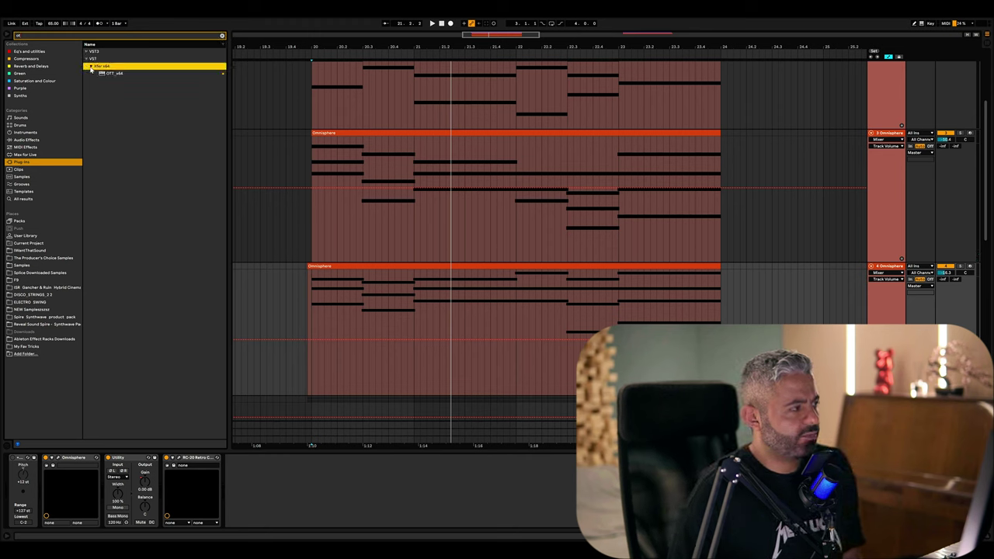
click(92, 56)
click(92, 57)
click(38, 140)
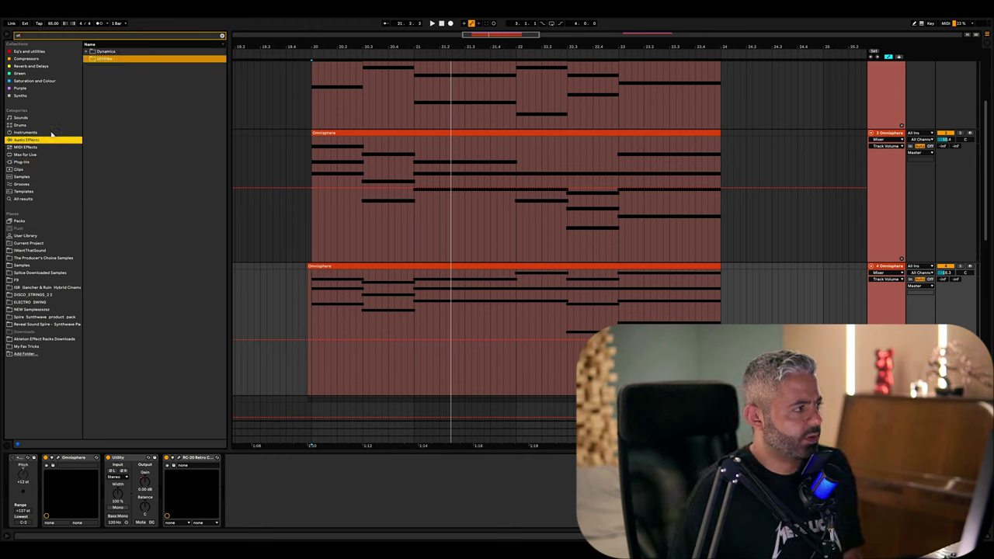
click(87, 51)
click(92, 58)
drag(110, 66, 338, 492)
Step: Replay the mix, reduce OTT's Amount and lower the fourth Omnisphere track's volume to about -26.4 dB
key(space)
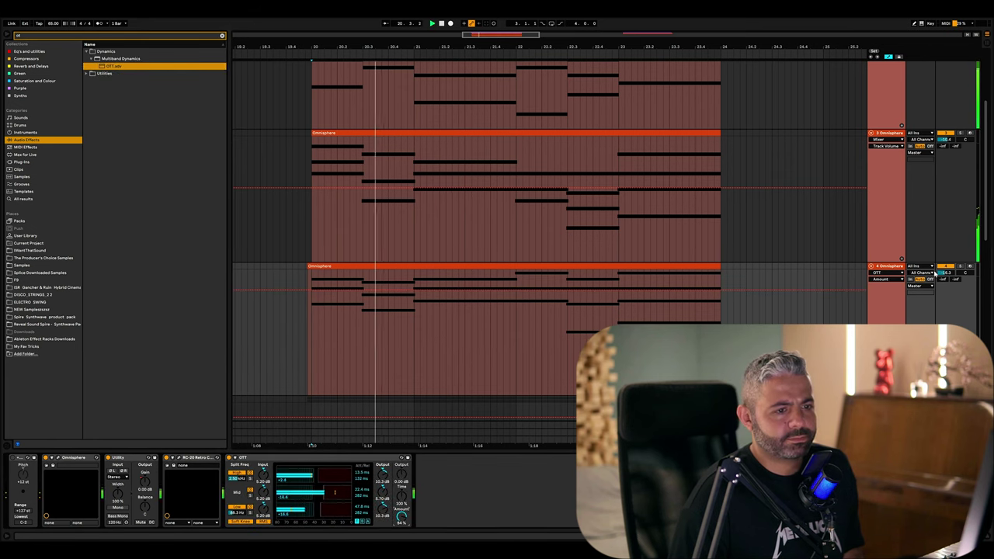
drag(943, 272, 944, 307)
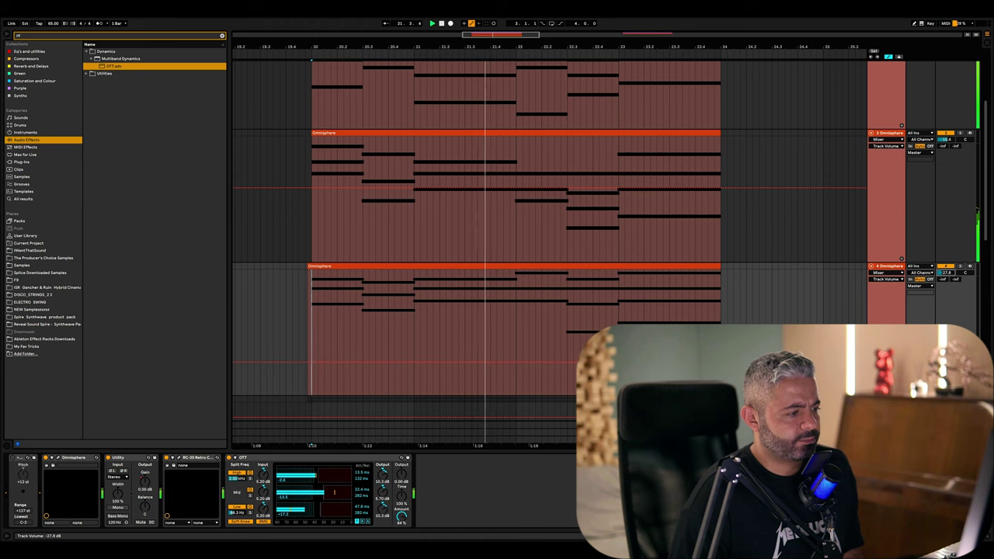
scroll(878, 191, up, 2)
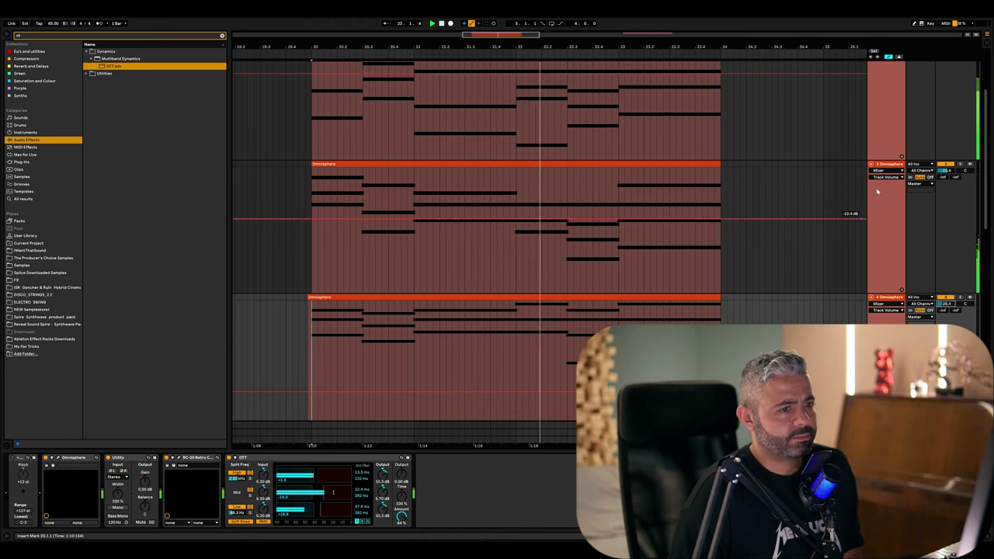
Step: Collapse all tracks, expand the 5 Group and play it back soloed
key(alt+u)
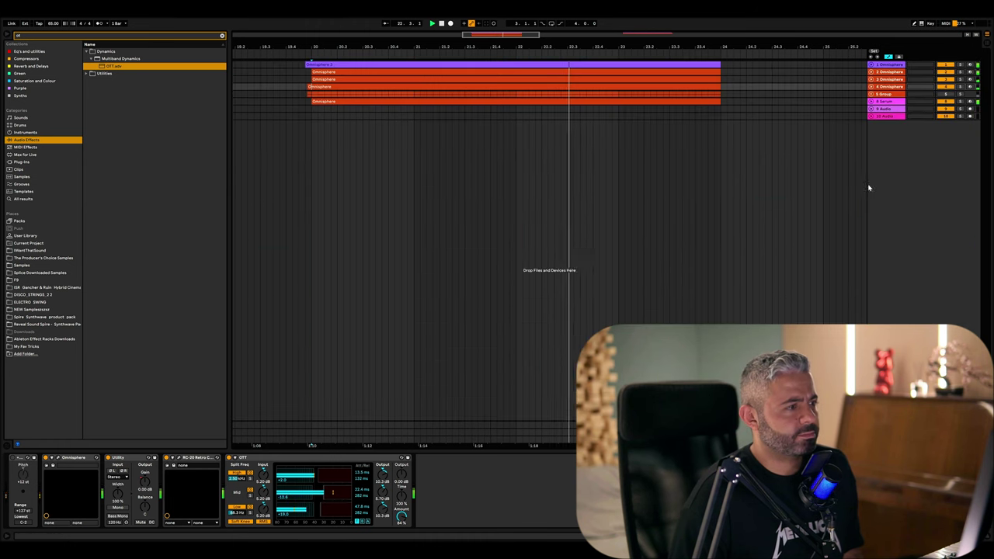
click(873, 94)
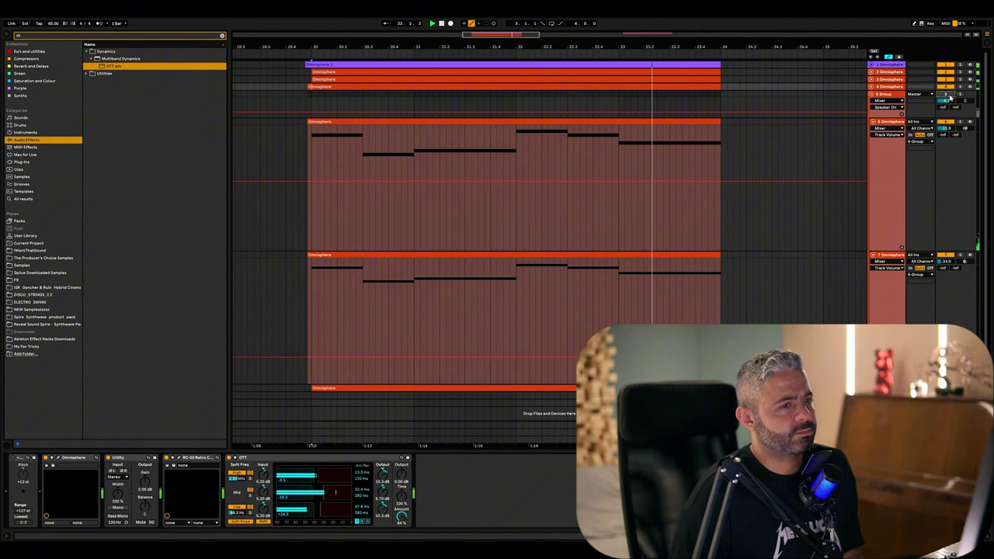
click(308, 113)
key(space)
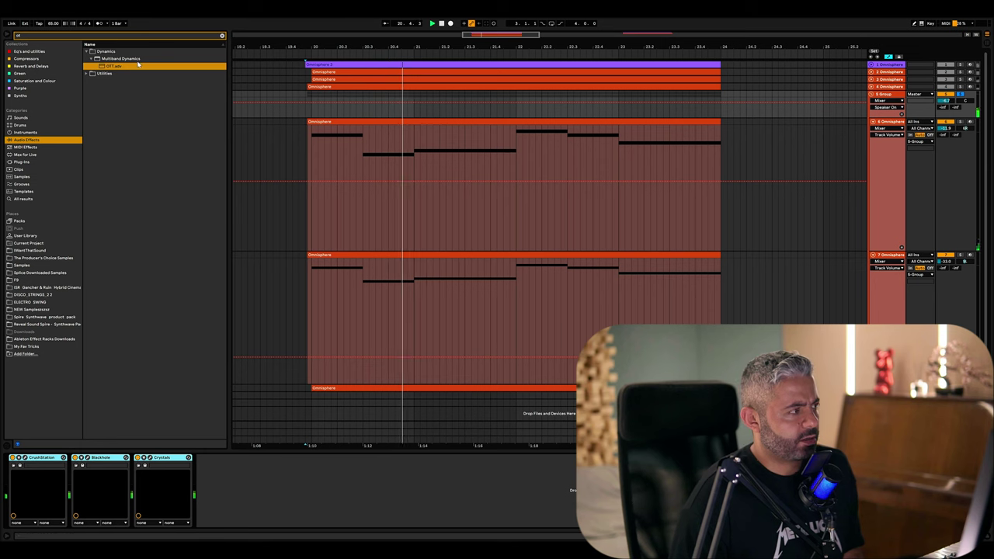
Step: Search the plug-ins for "fab" and add FabFilter Pro-Q 3 after Crystals on the 5 Group
click(222, 36)
text(fab)
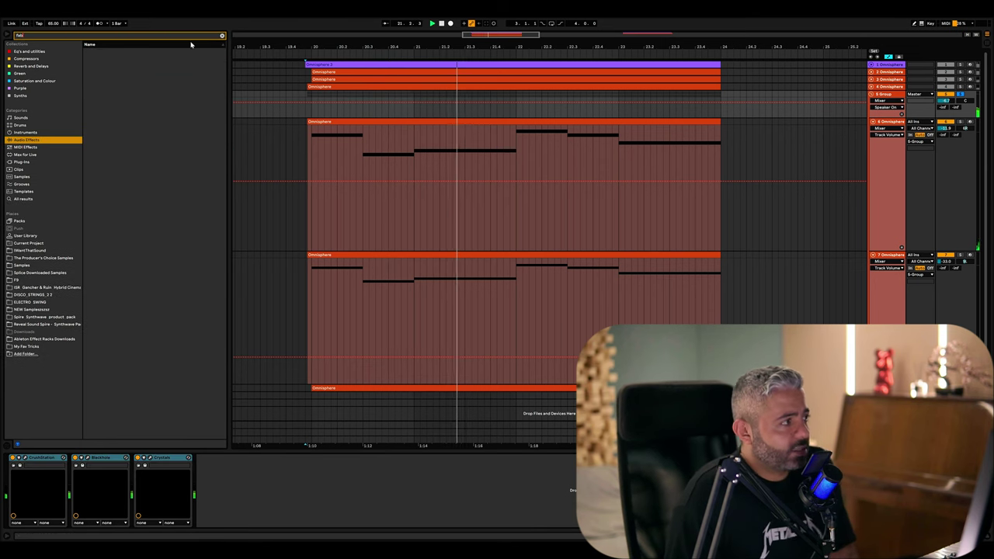
click(35, 161)
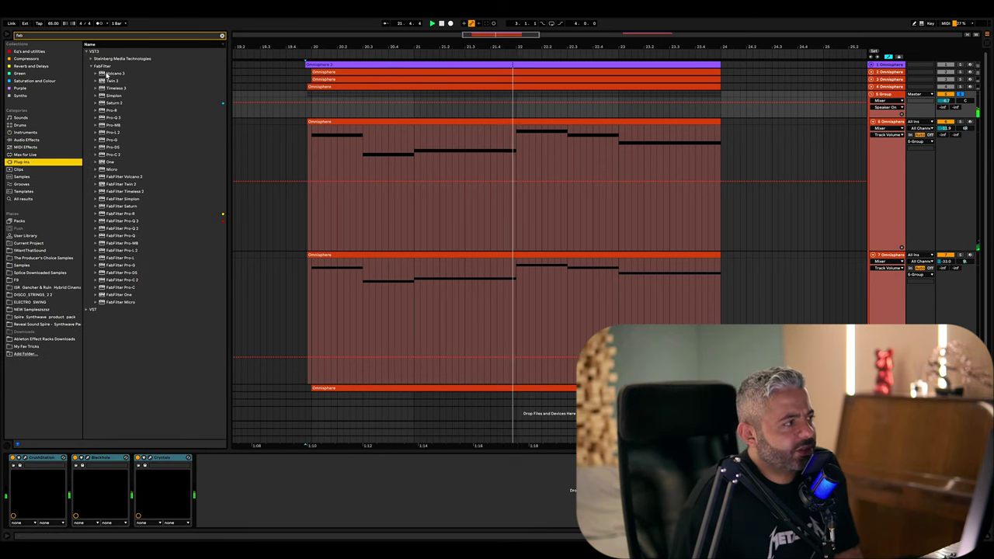
drag(116, 118, 322, 479)
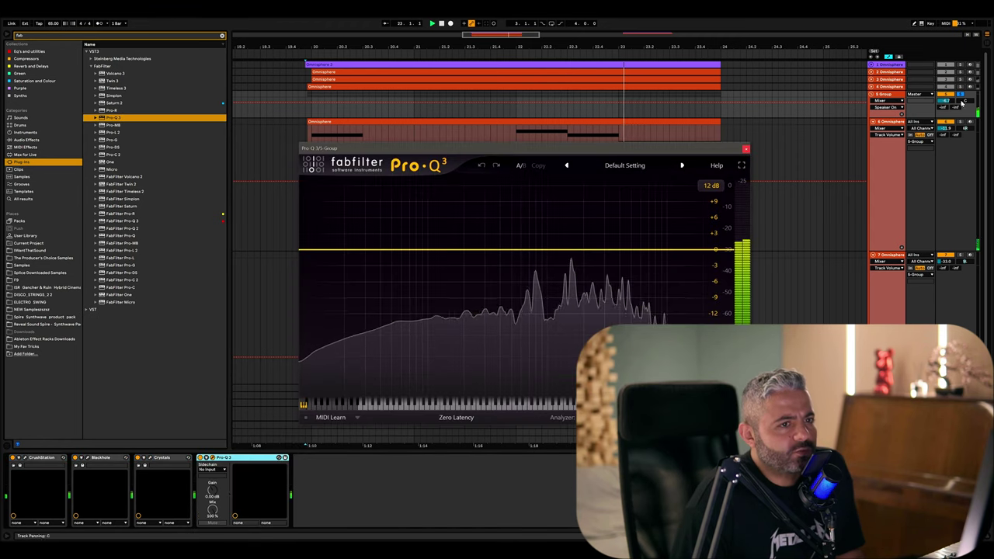
Step: Add a high cut at about 3510 Hz and a low cut below it in the group's Pro-Q 3, and close its window
click(305, 112)
drag(718, 250, 612, 226)
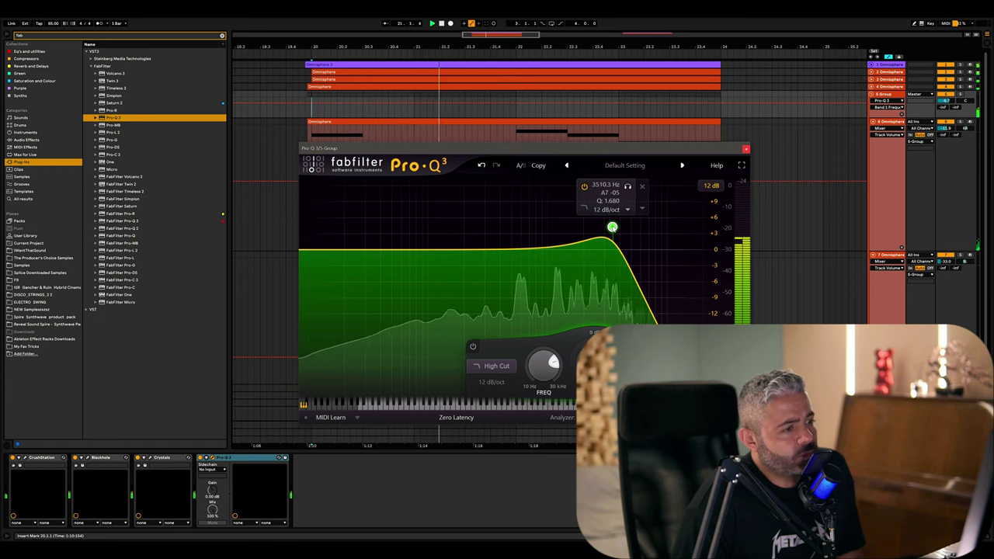
drag(311, 248, 573, 228)
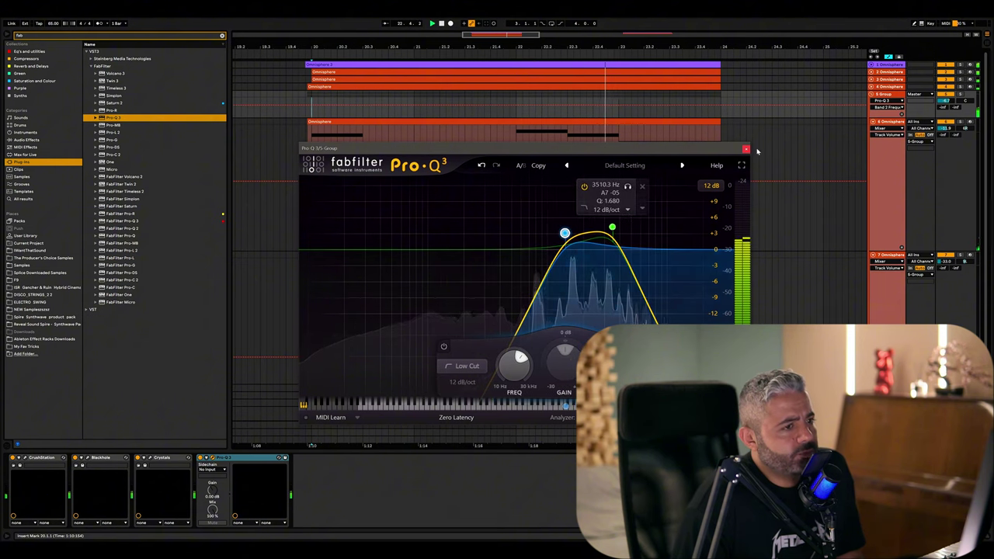
click(746, 148)
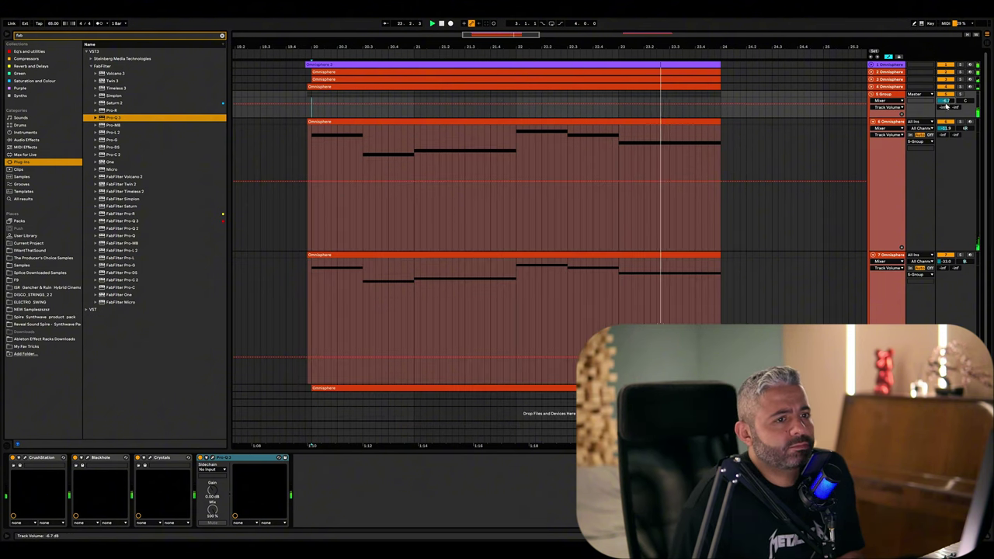
Step: Insert a new MIDI track at the end of the arrangement and copy the second Omnisphere track's clip onto it
click(879, 101)
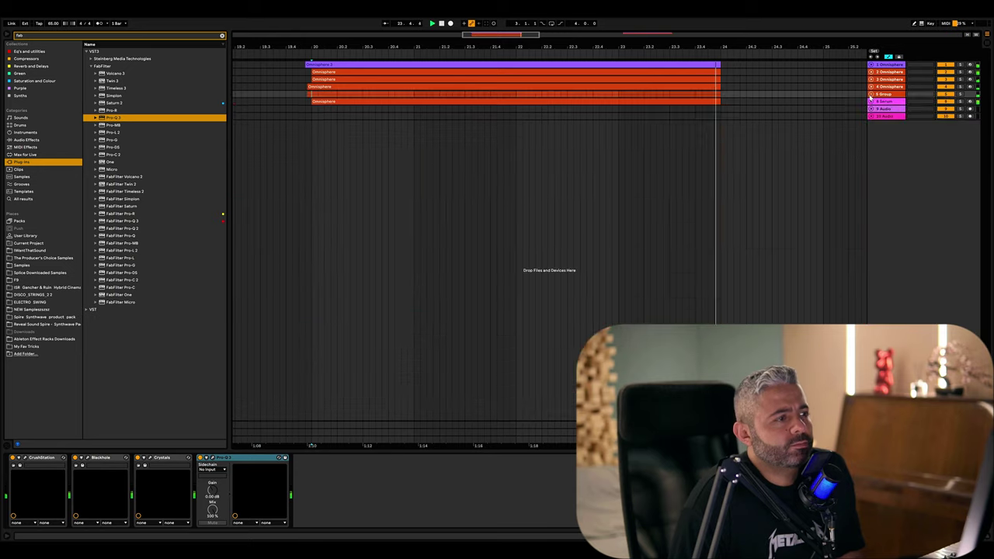
click(877, 133)
right_click(778, 161)
key(Escape)
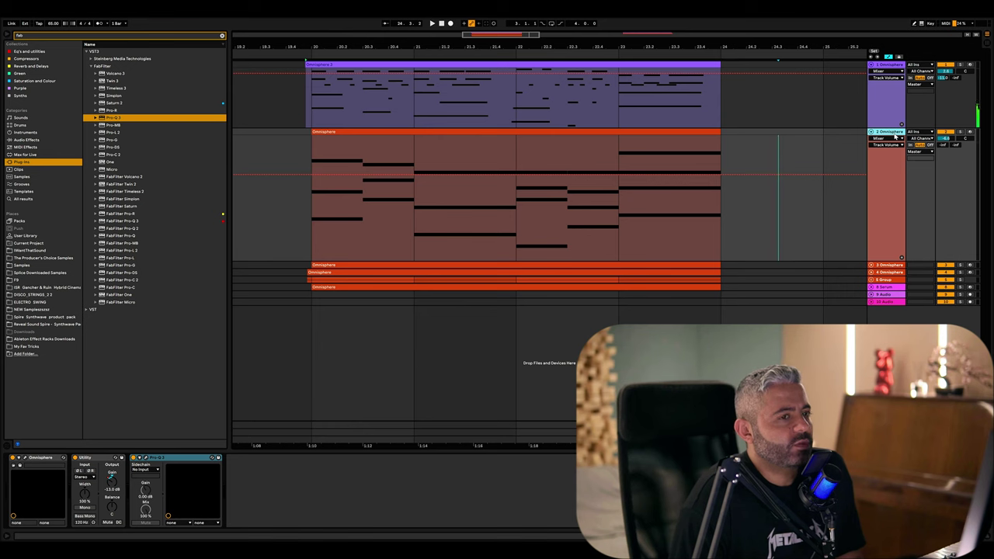
key(ctrl+shift+t)
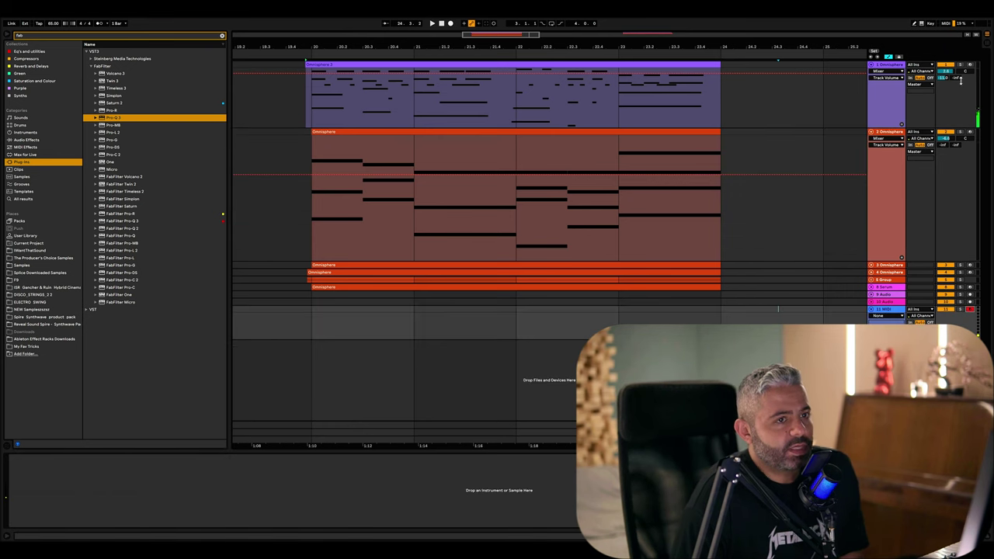
click(971, 66)
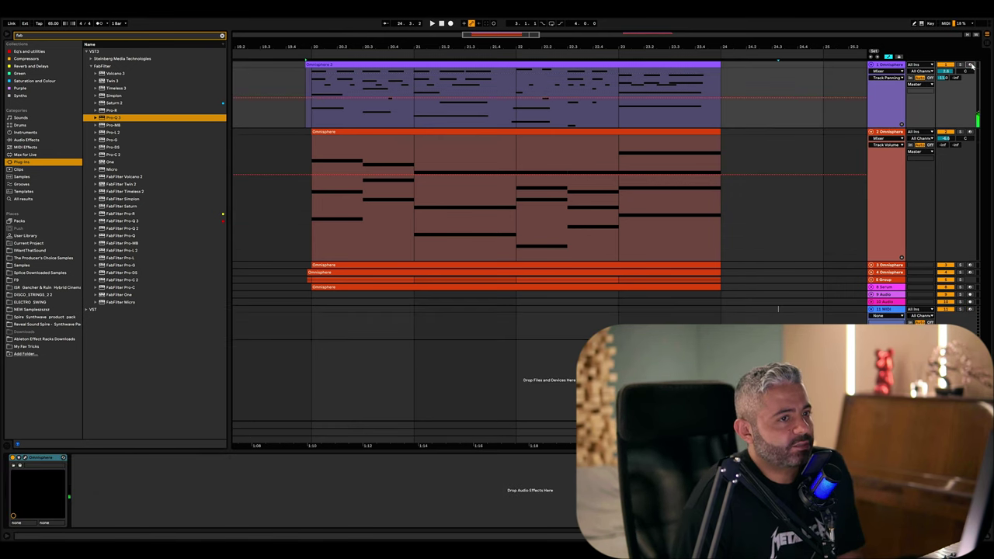
click(901, 140)
drag(426, 132, 425, 311)
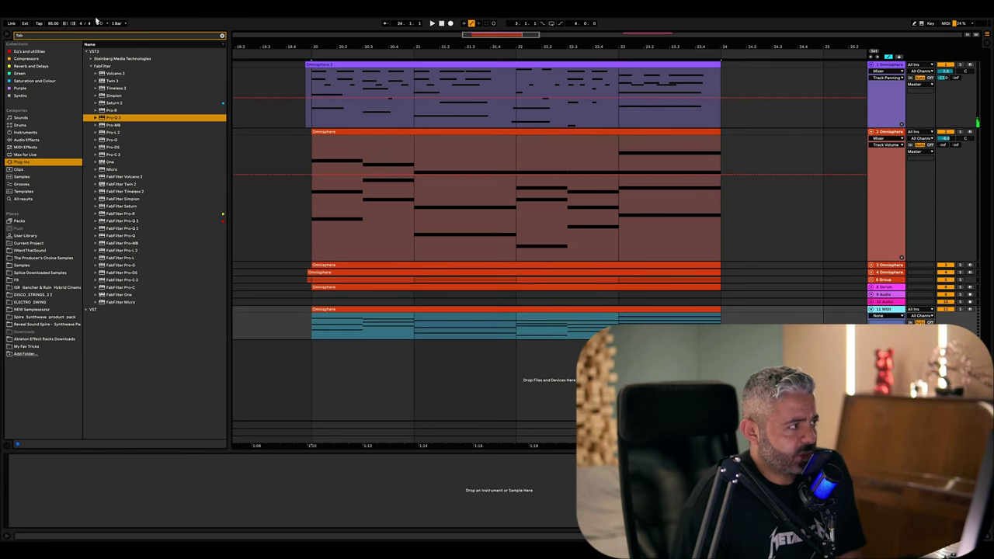
Step: Search the plug-ins for "serum" and load Serum_x64 on the new MIDI track
click(223, 37)
text(serum)
key(Return)
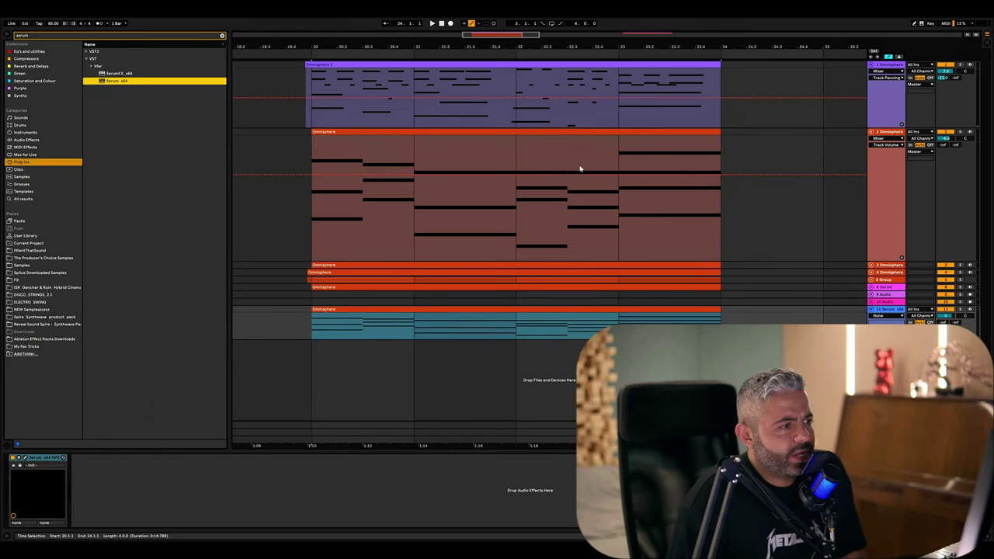
Step: Expand the original Serum bass track and rename it BASS
click(294, 235)
click(871, 288)
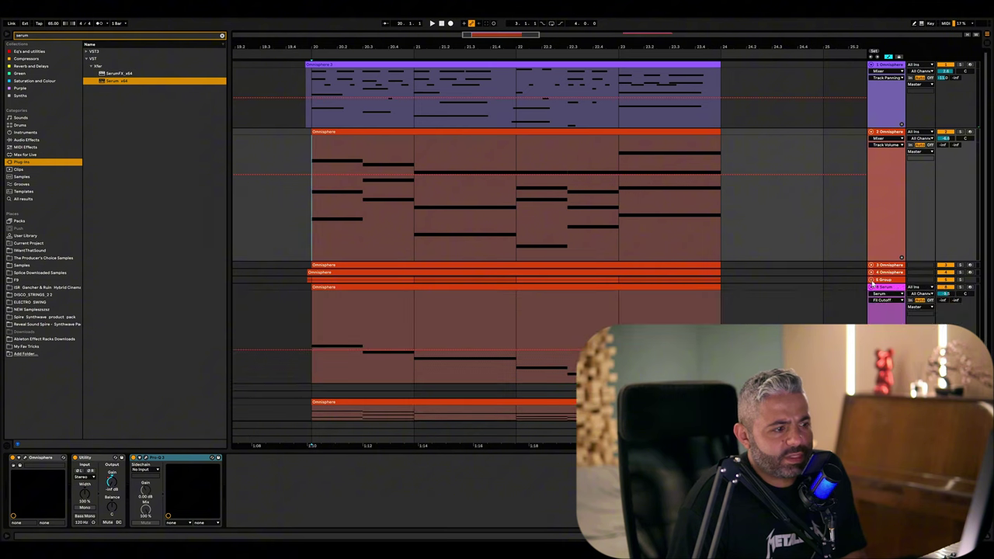
click(885, 288)
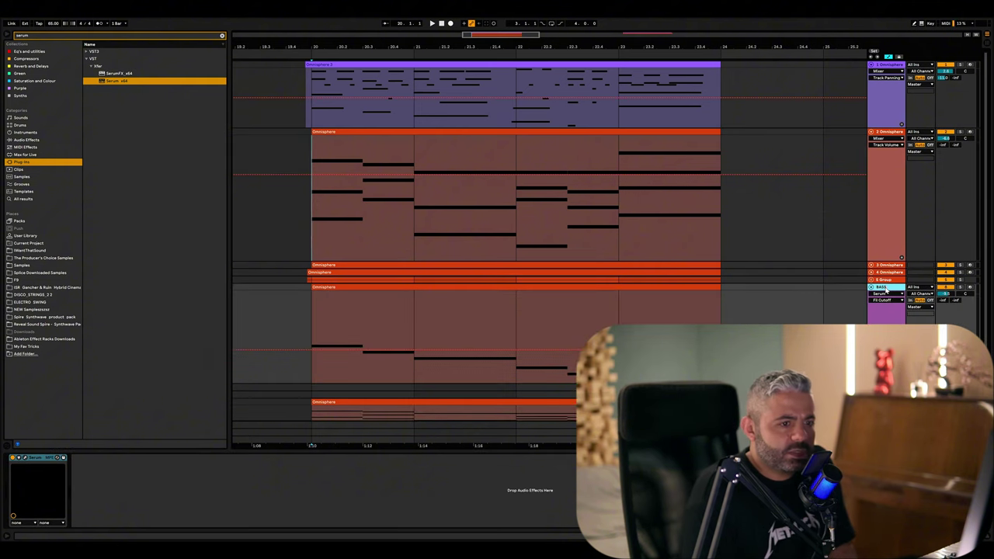
Step: Group the Omnisphere tracks 2 to 4 with the 5 Group, and play the new group soloed with the first Omnisphere track
click(878, 276)
shift+click(885, 132)
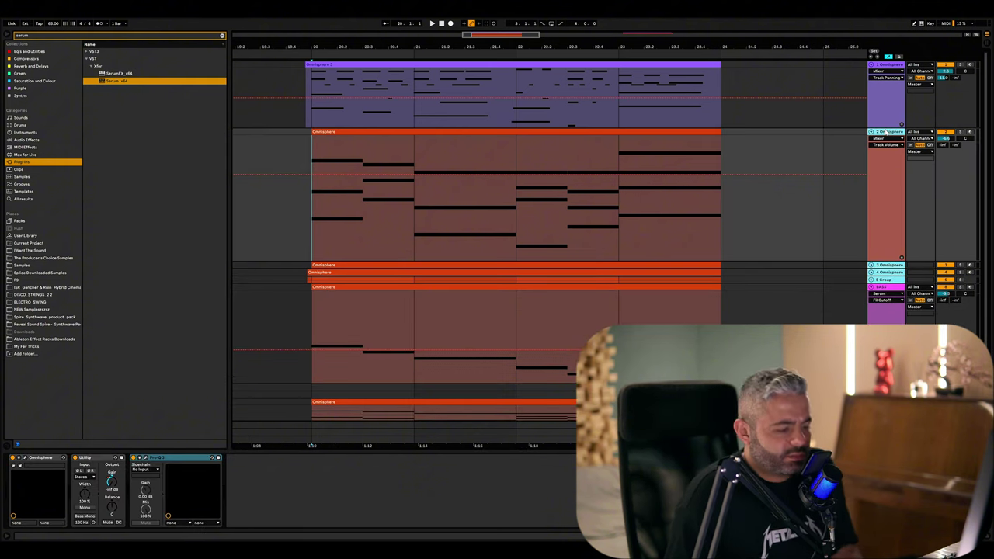
key(ctrl+g)
key(space)
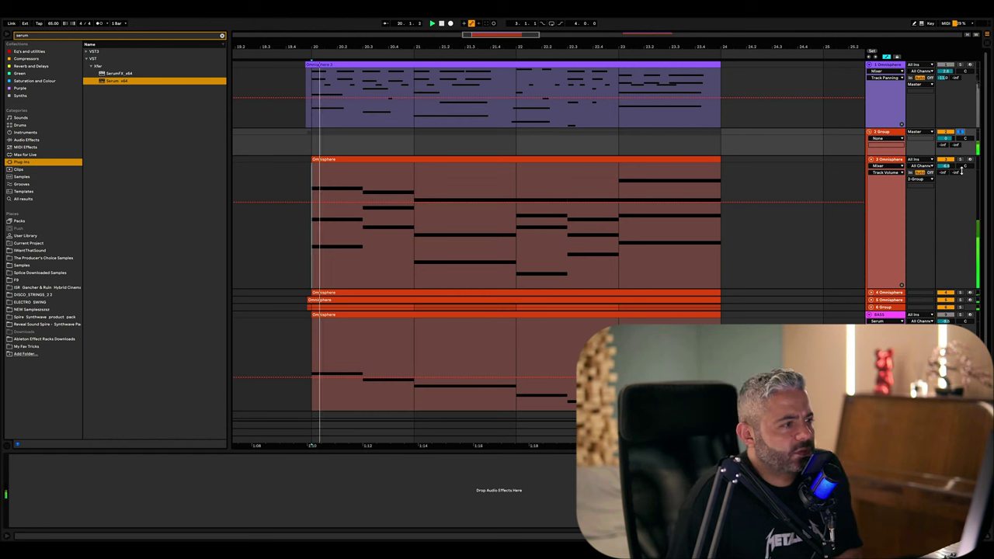
click(882, 134)
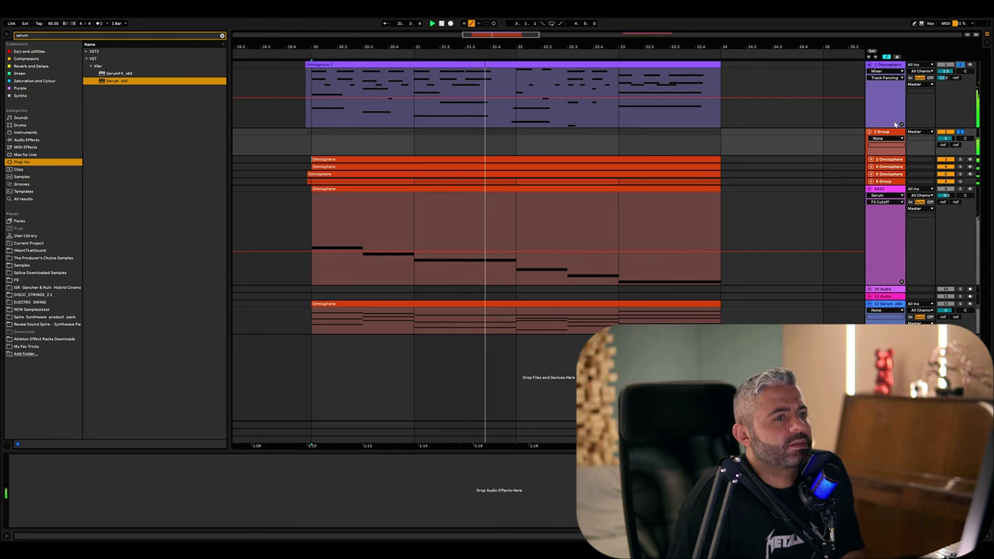
Step: Search the browser for "fab" and add FabFilter Pro-Q 3 from the Eq's and utilities collection to the new group
click(222, 36)
text(fab)
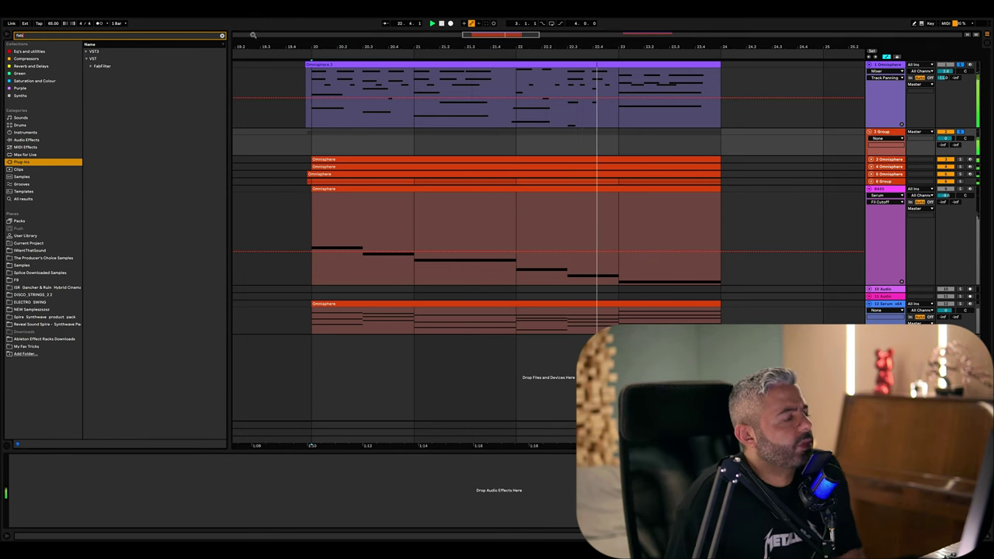
click(90, 67)
click(90, 67)
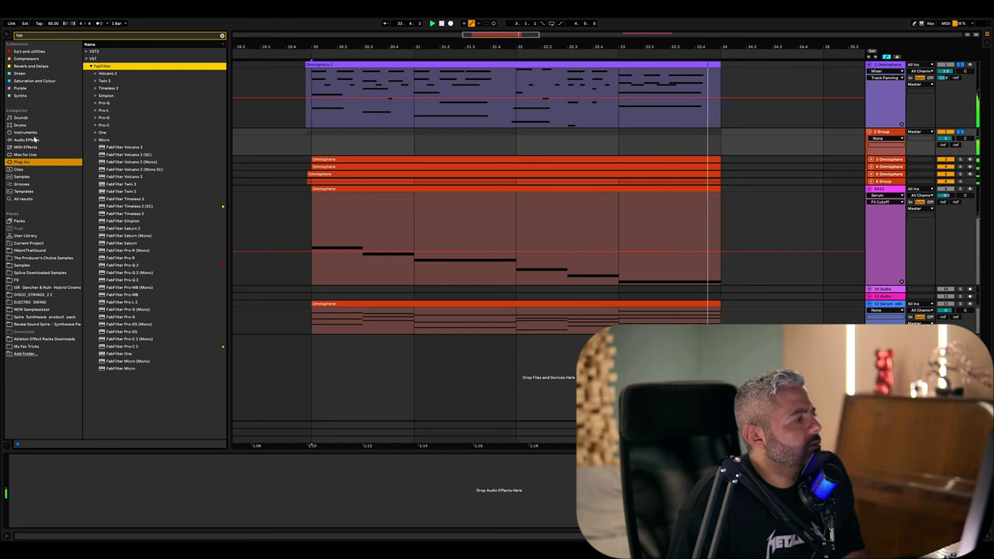
click(29, 51)
double_click(117, 66)
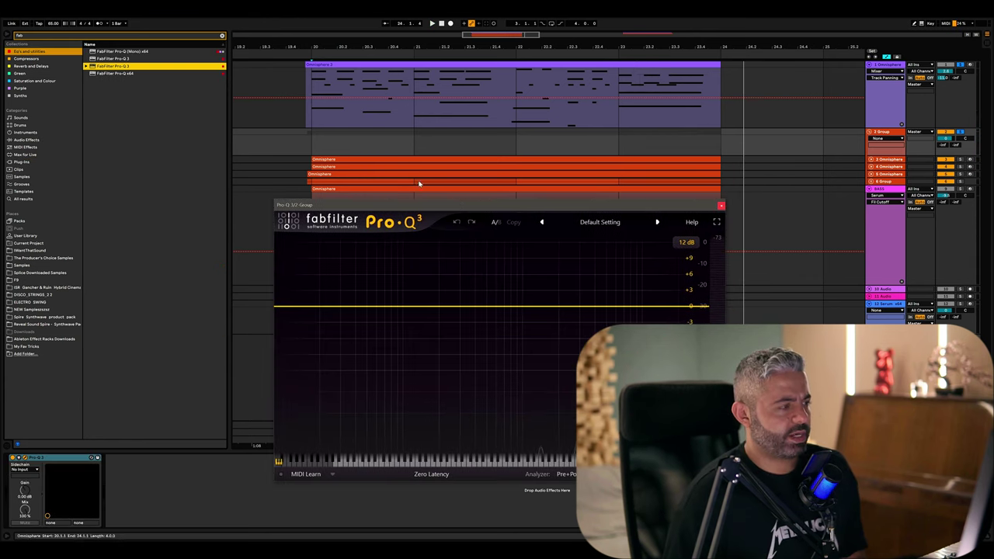
Step: Replay the soloed tracks, set the first Omnisphere track's volume to about 4 dB and open its Omnisphere instrument
key(space)
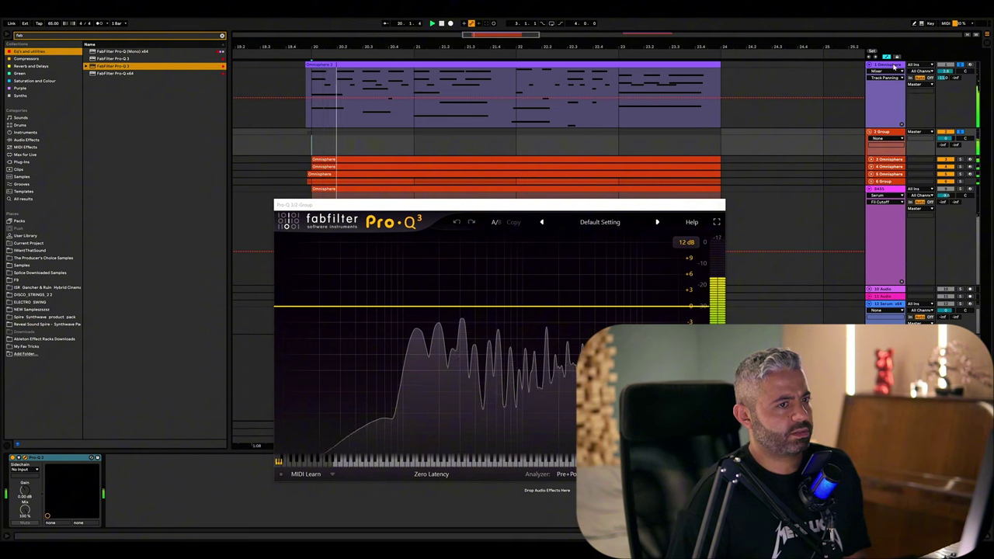
click(946, 72)
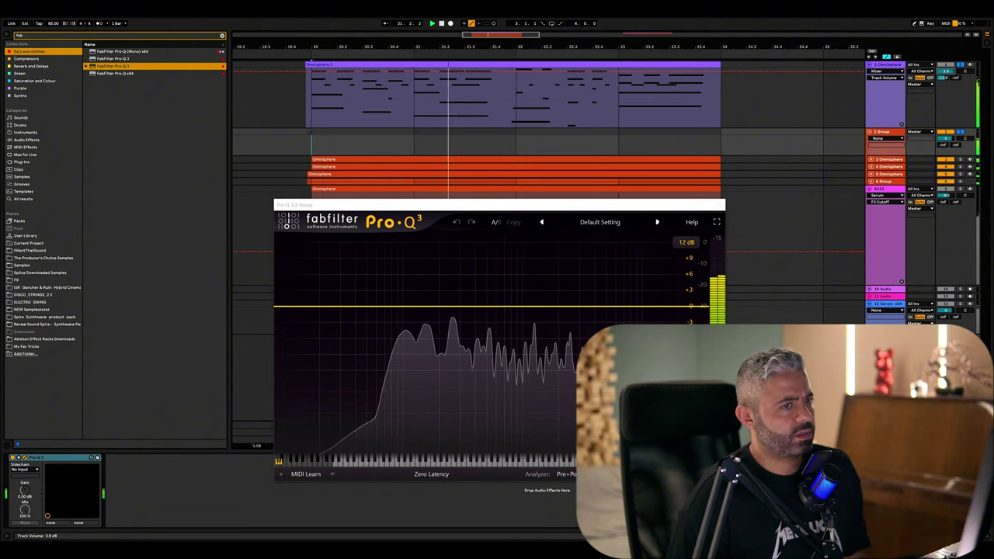
click(889, 70)
click(25, 458)
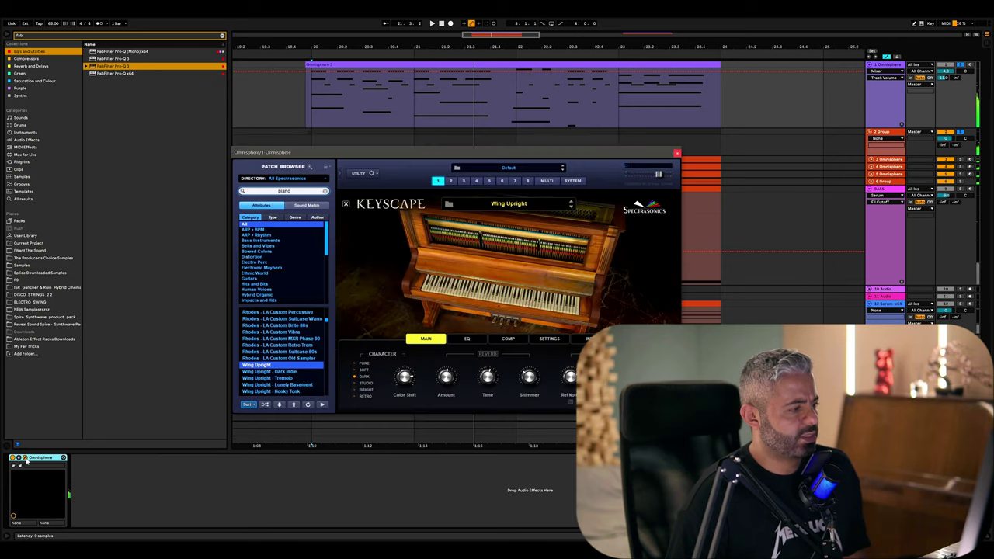
Step: Review the Wing Upright piano's EQ, compressor and main controls in Omnisphere during playback, and close the instrument
click(475, 341)
click(508, 338)
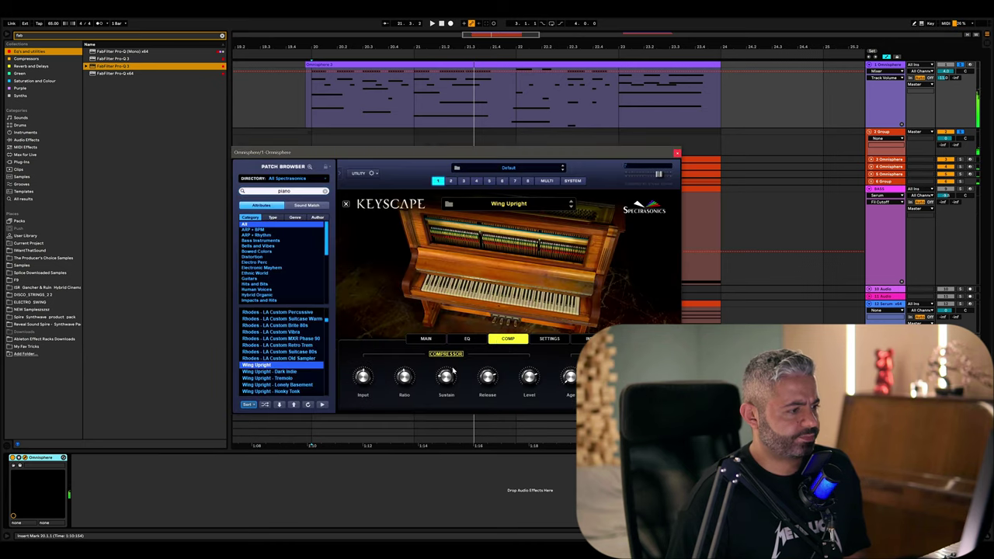
key(space)
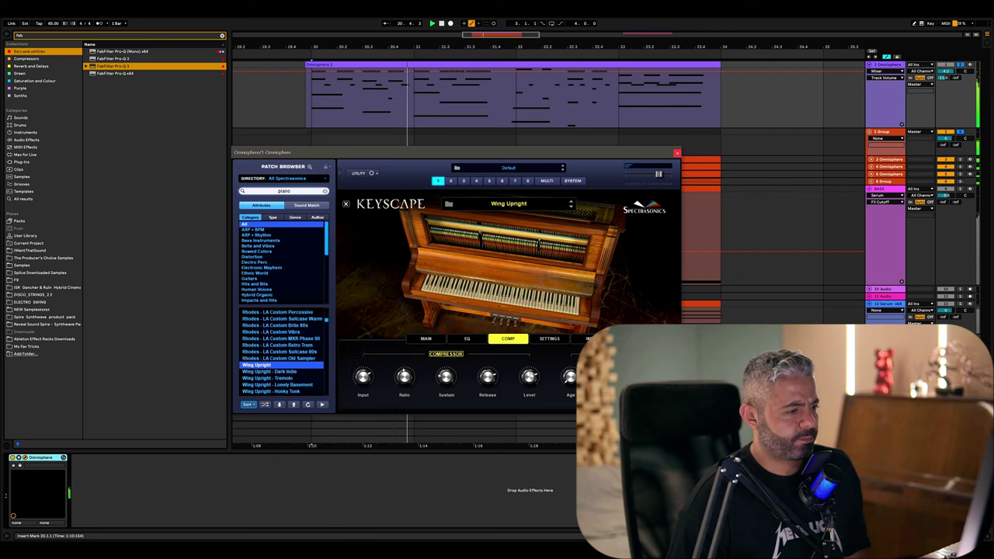
mouse_move(533, 375)
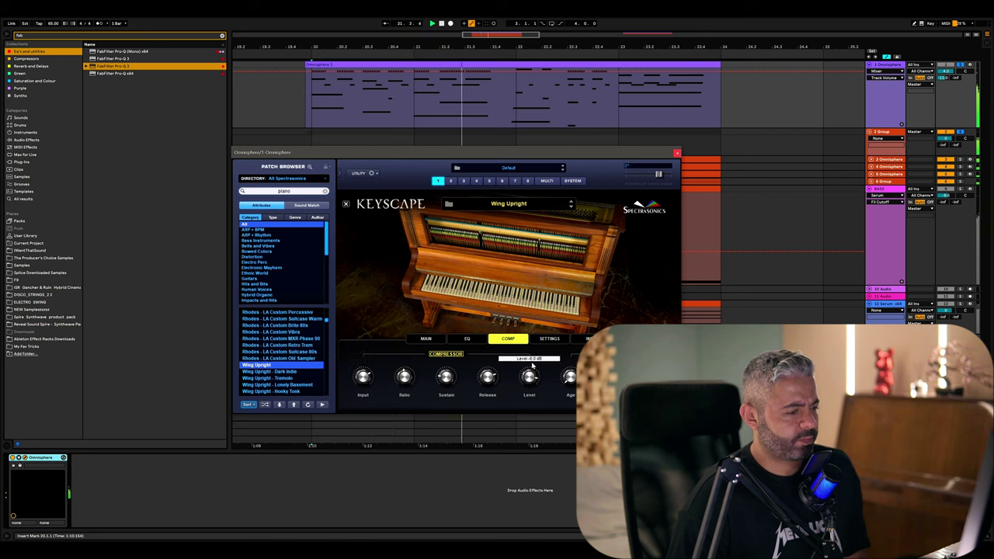
mouse_move(446, 376)
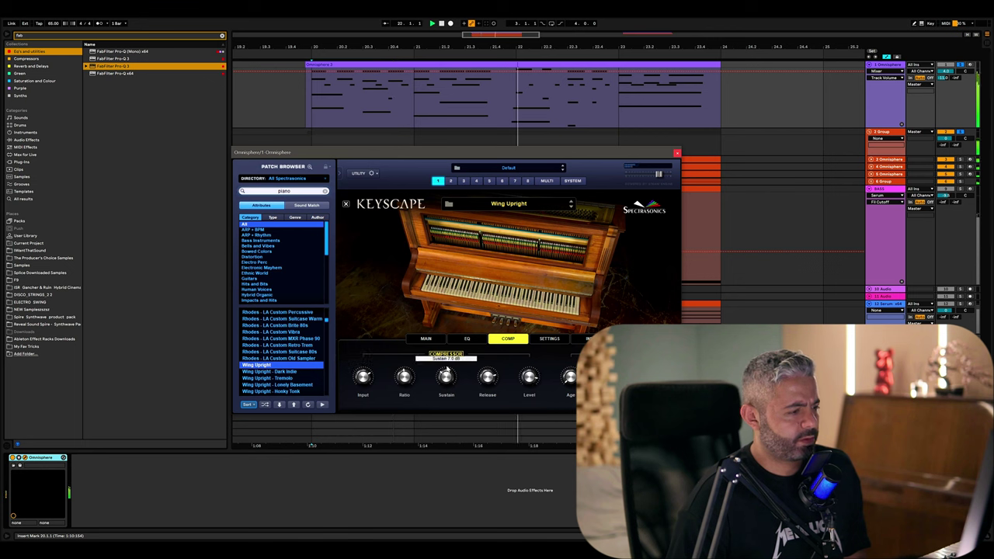
mouse_move(404, 373)
click(427, 339)
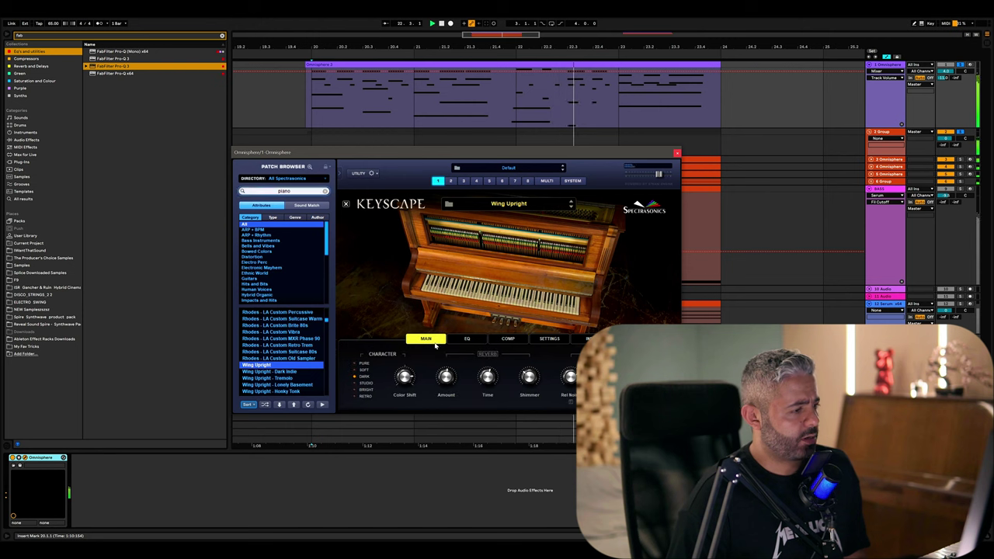
click(677, 155)
Step: In the Omnisphere group's Pro-Q 3, add a bell boost of about 4.4 dB near 111 Hz and a slight high-frequency cut
click(430, 137)
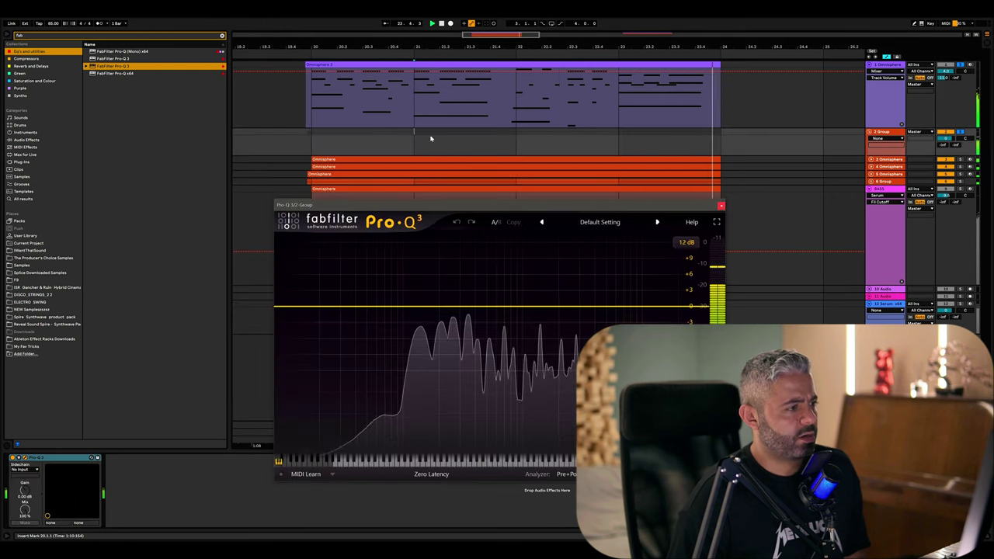
click(487, 187)
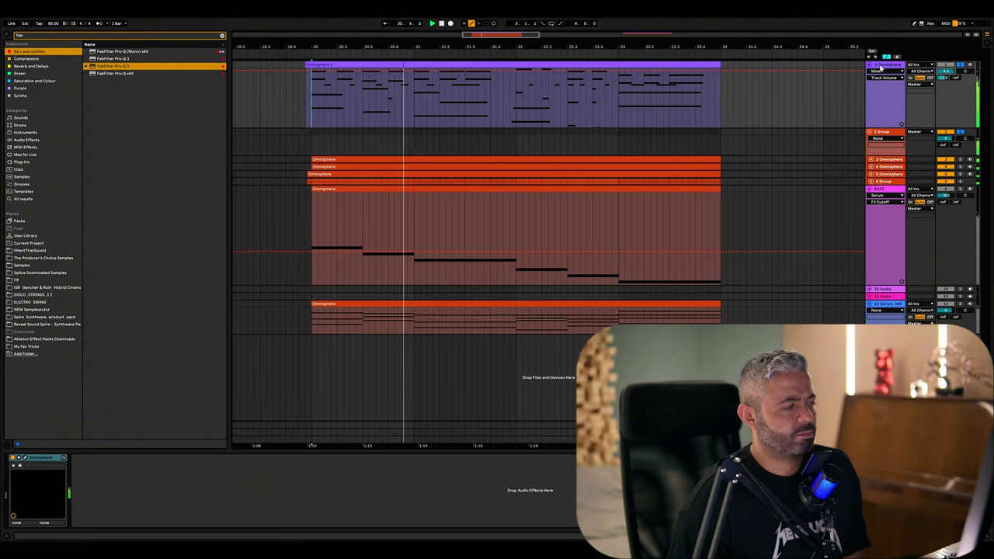
click(888, 137)
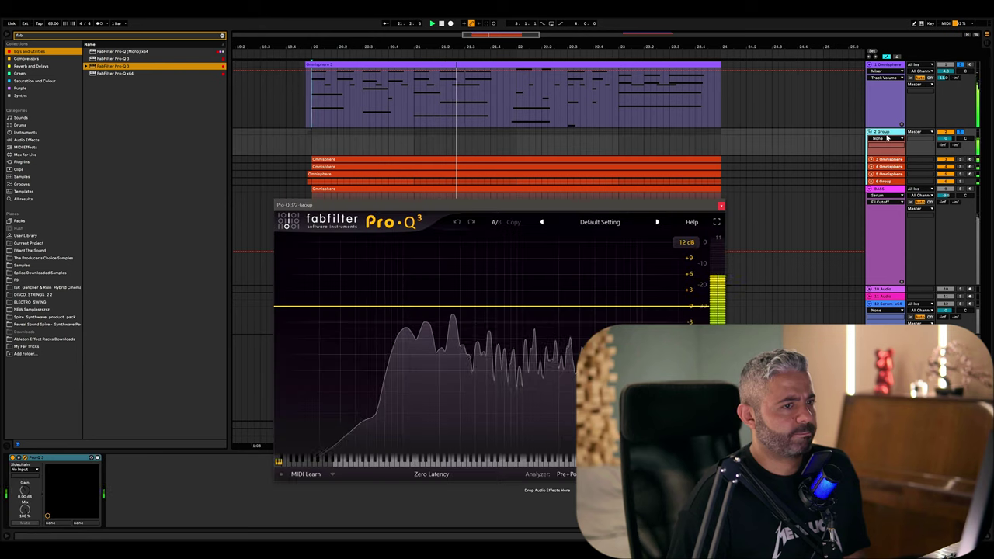
drag(499, 309, 407, 282)
scroll(408, 283, down, 2)
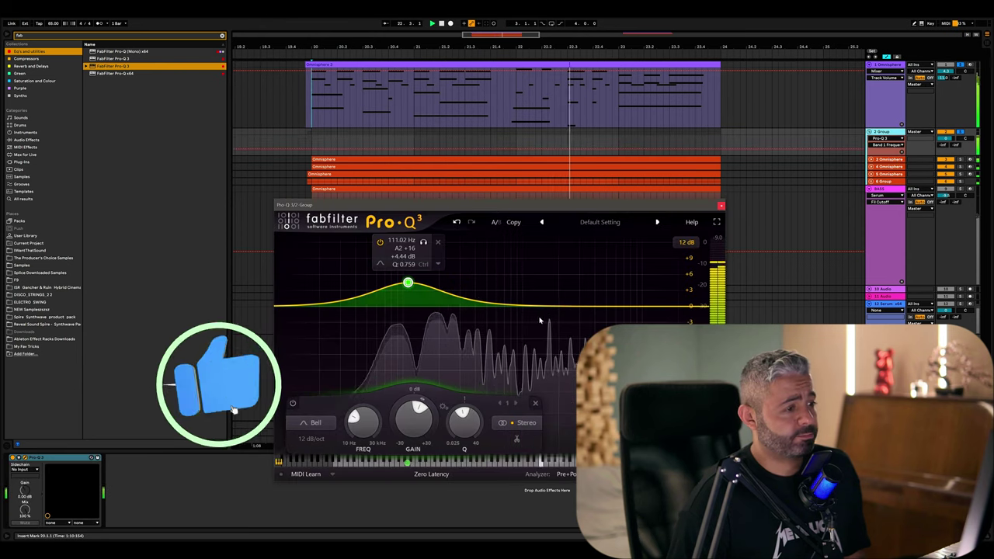
drag(551, 306, 660, 319)
scroll(598, 340, down, 2)
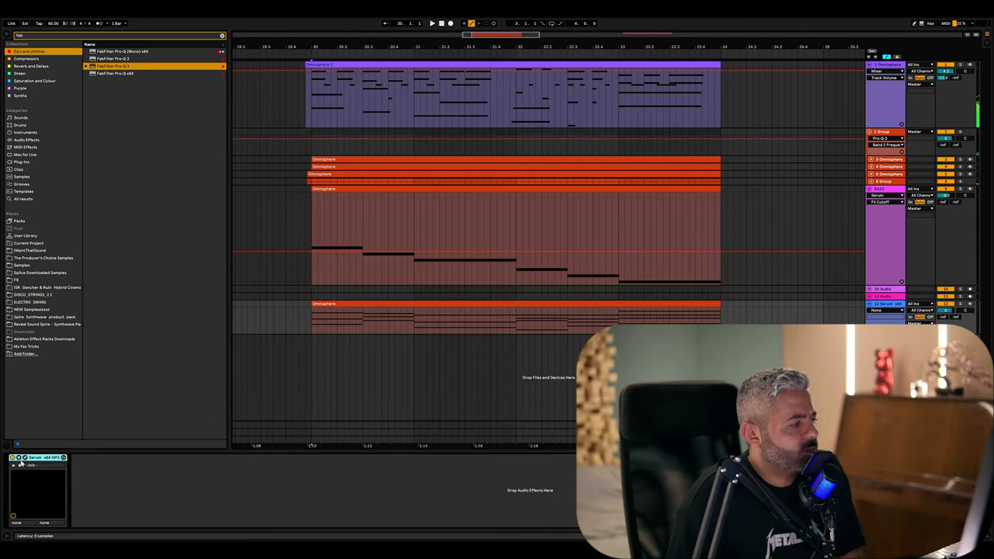
Step: Open the added Serum layer's instrument and audition its Pad presets as far as Pad - Dramatic
click(24, 458)
click(479, 178)
key(Down)
key(Down)
key(Down)
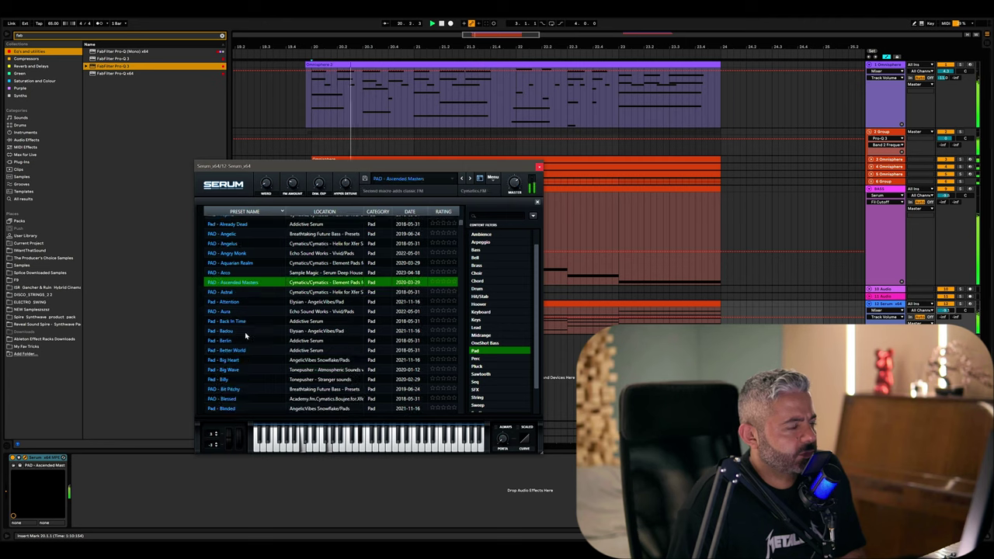
key(Down)
key(Down)
key(Down)
key(Down)
key(Down)
key(Down)
key(Down)
key(Down)
key(Down)
key(Down)
key(Down)
key(Down)
key(Down)
key(Down)
key(Down)
key(Down)
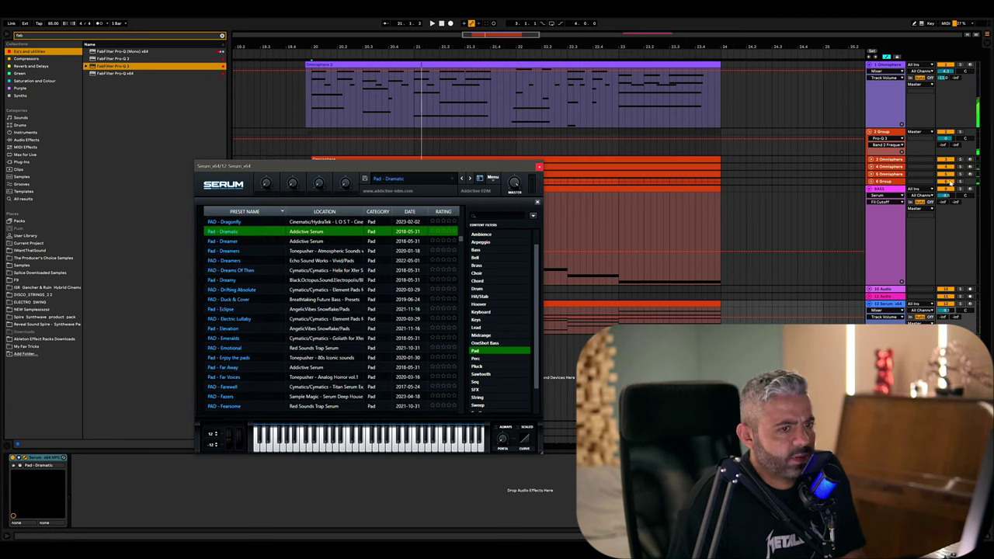
Step: Filter the Serum presets to the Keys category and load KEYS - Best Epiano Evah
click(477, 319)
key(Down)
key(Down)
key(Down)
key(Down)
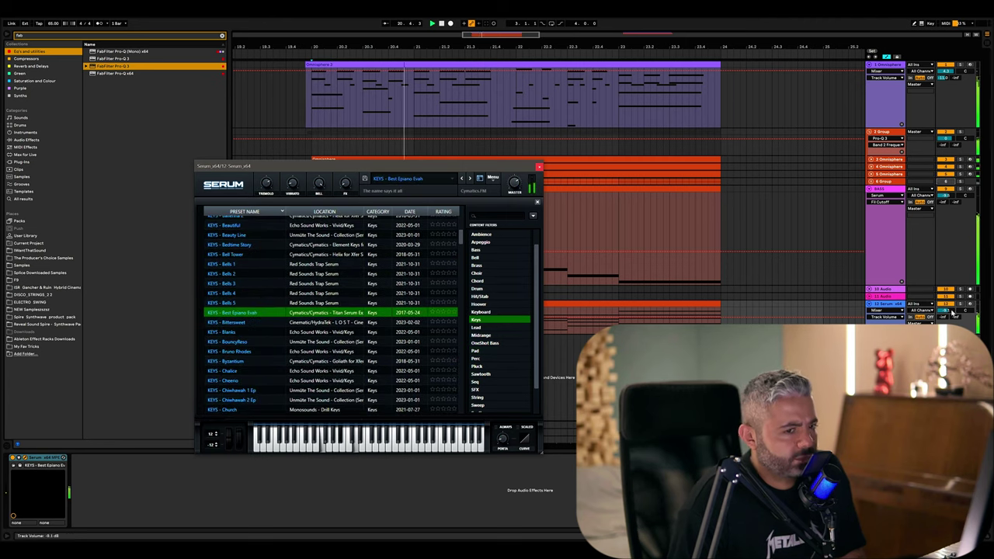
Step: Lower the volumes of the Omnisphere, group, BASS and Serum layer tracks together, with BASS at about -14.5 dB
click(935, 233)
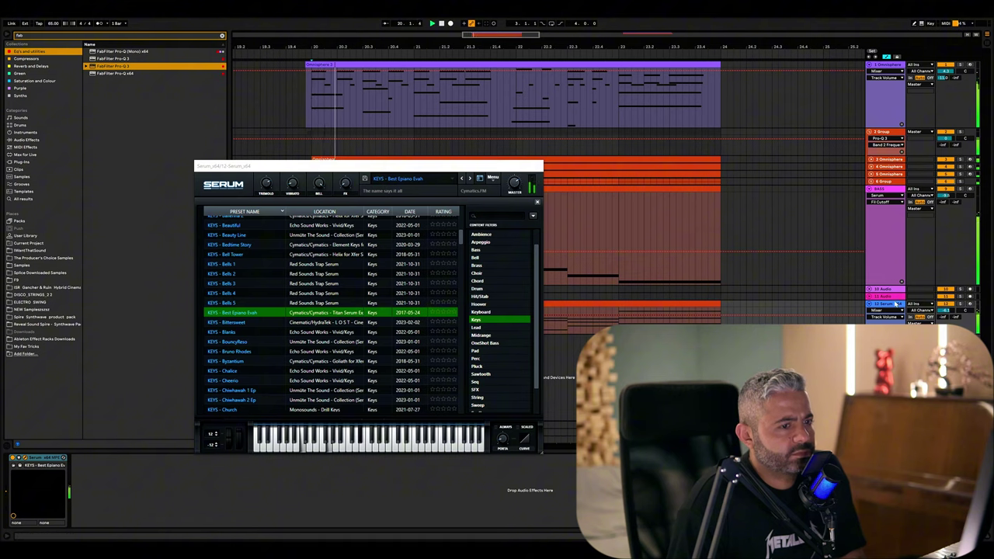
click(881, 92)
click(885, 136)
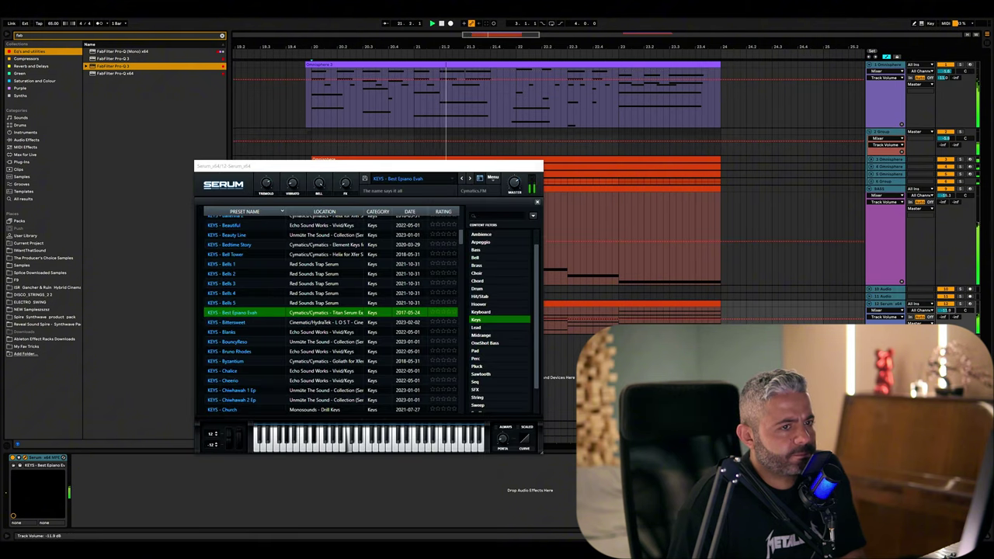
Step: Return Serum to its oscillator view, and replace the shared track solos with a solo of the Serum layer only
drag(356, 167, 472, 144)
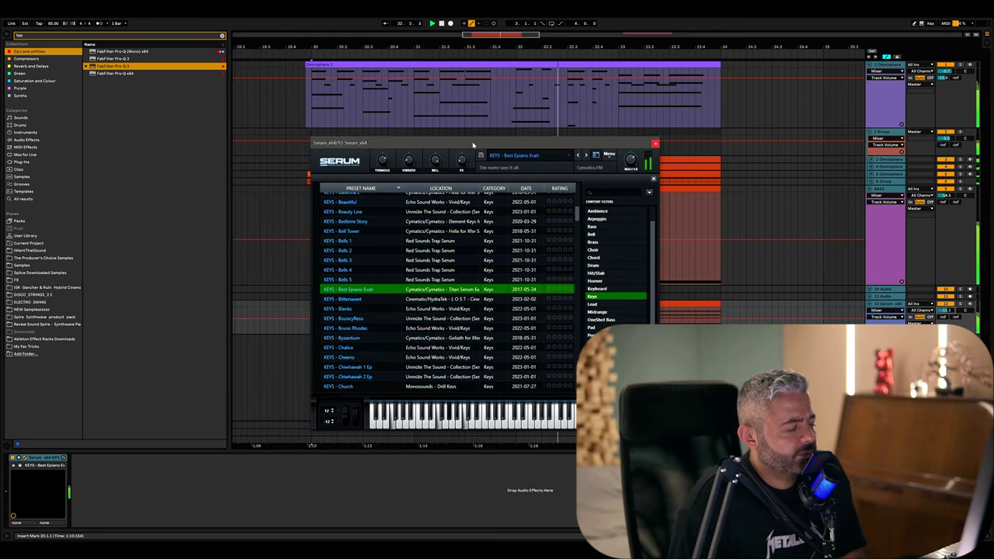
click(596, 154)
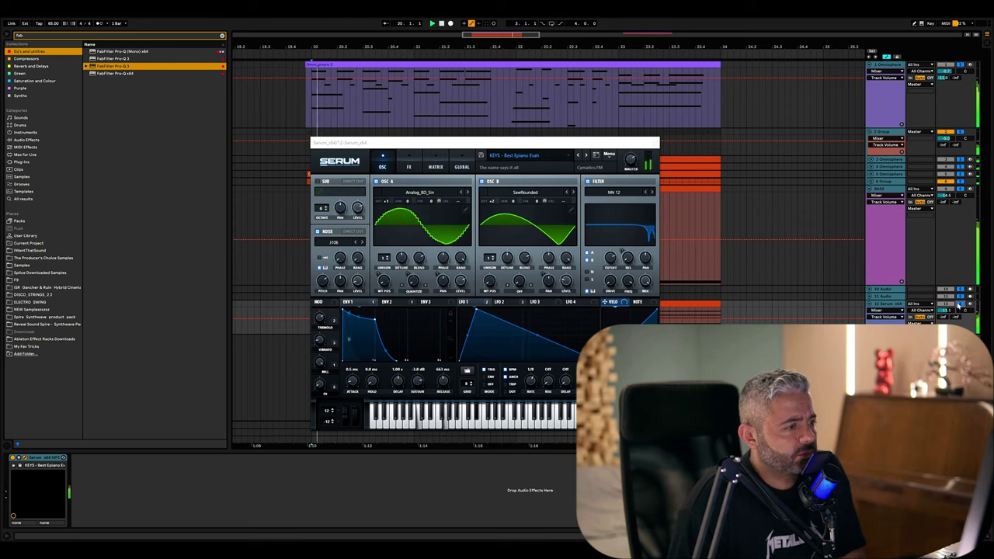
click(843, 262)
click(960, 305)
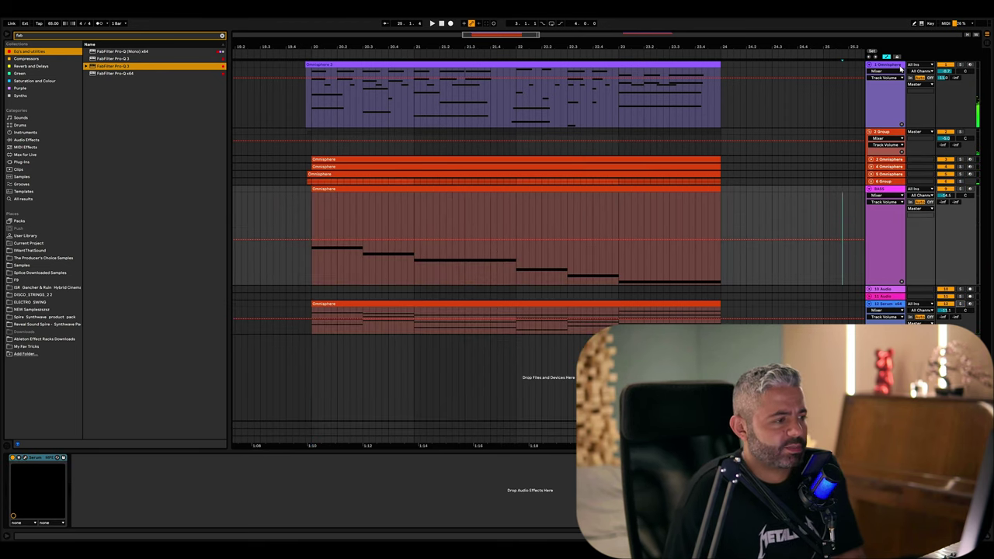
click(969, 66)
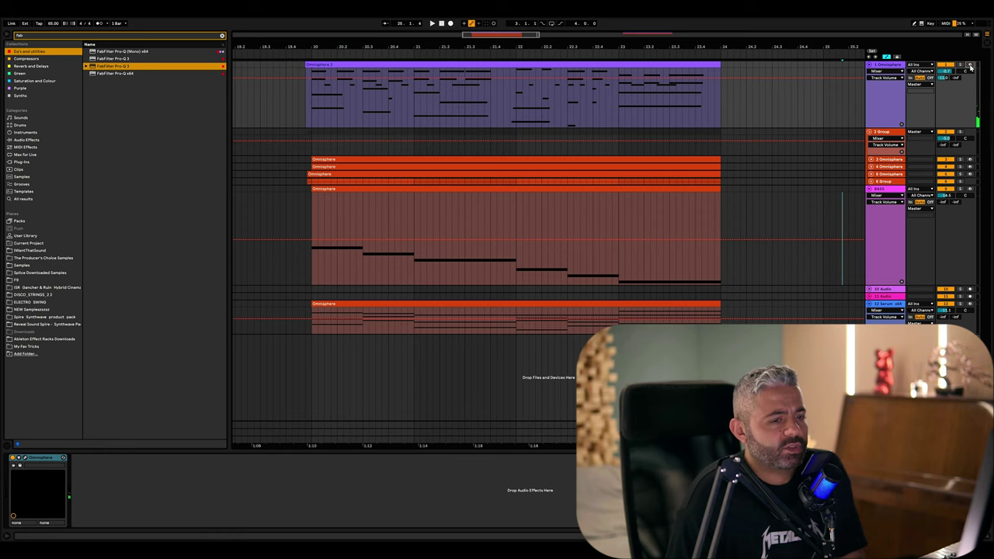
click(955, 309)
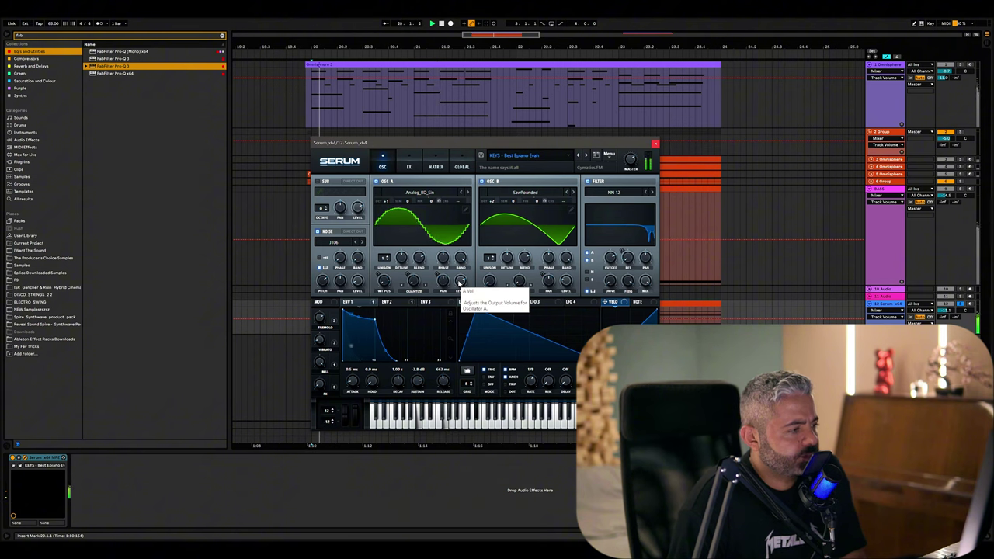
Step: Try Serum's macro controls and audition oscillators A and B separately by switching each one off and on again
drag(319, 339, 317, 299)
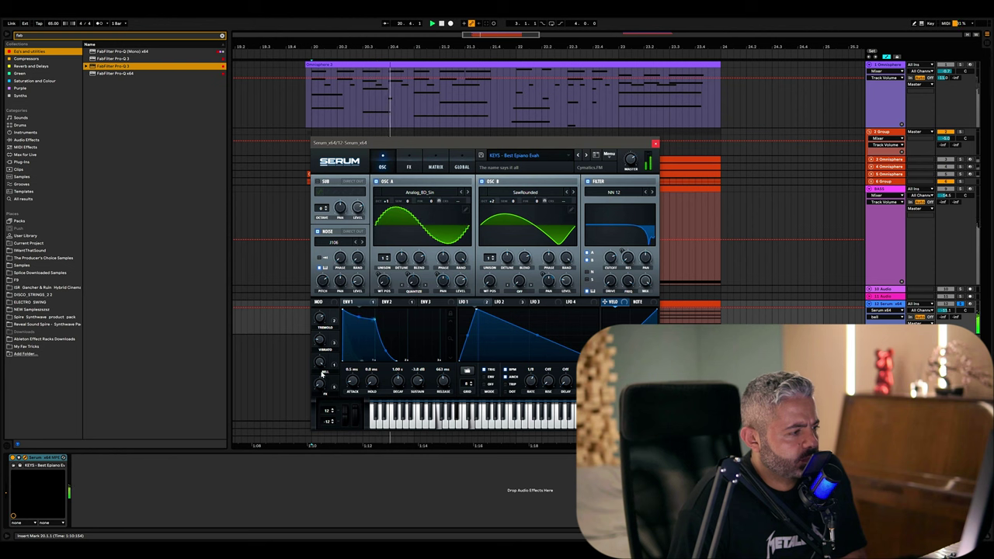
click(482, 181)
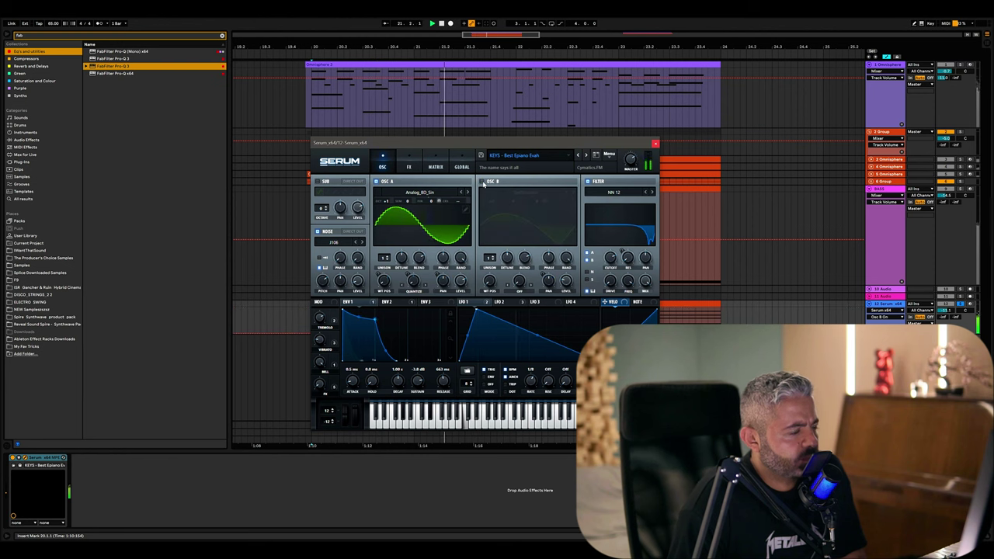
click(481, 181)
click(376, 182)
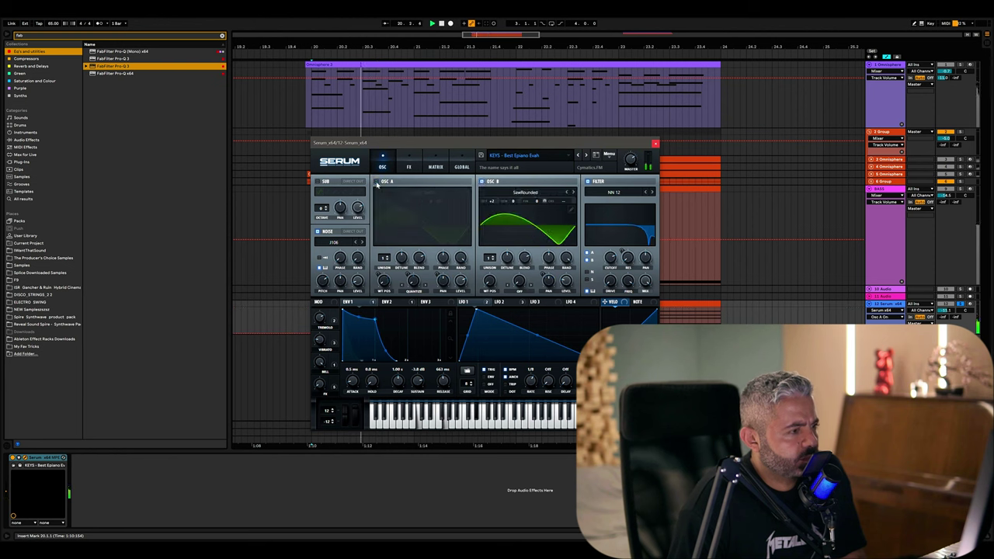
click(376, 181)
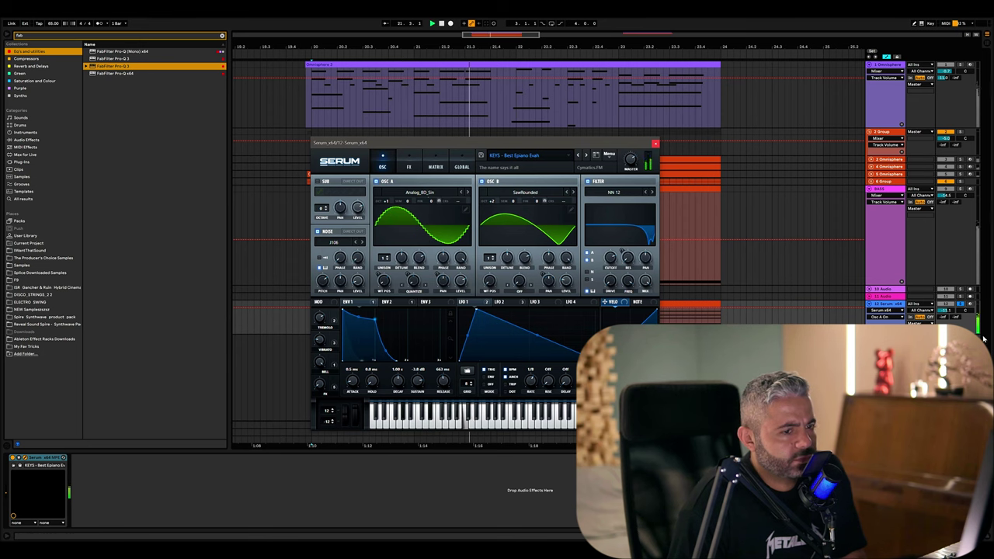
Step: Unsolo the Serum layer and try other octave settings for oscillators A and B against the full arrangement
click(779, 313)
click(386, 207)
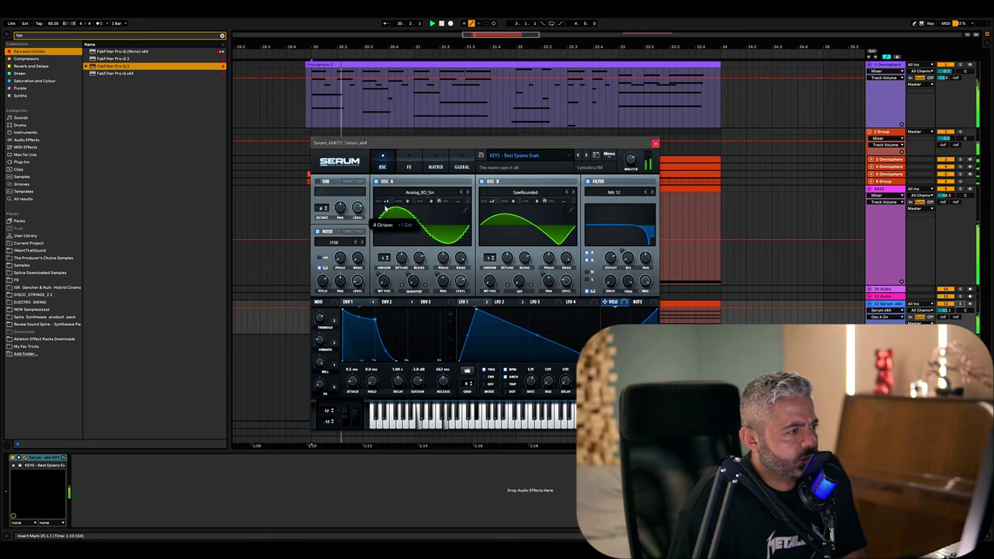
click(387, 202)
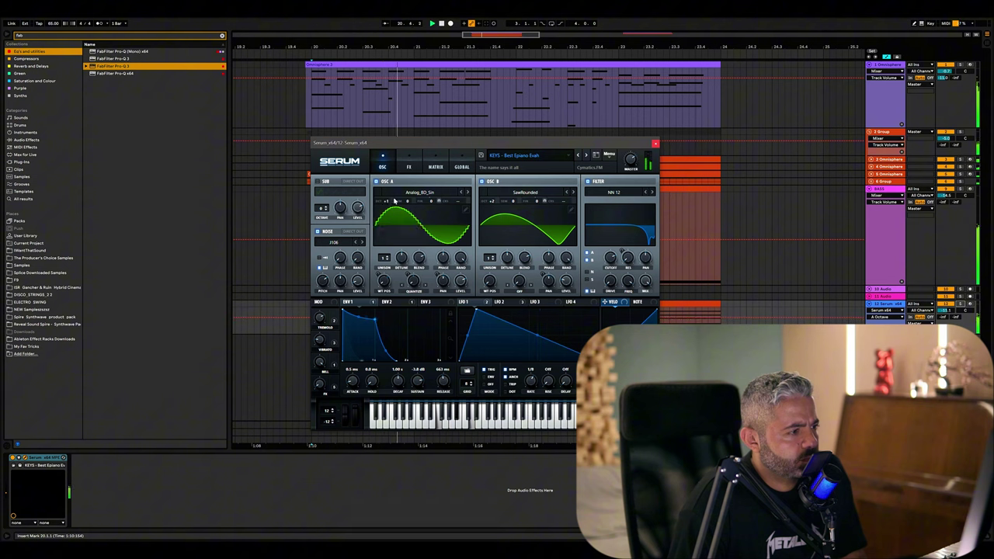
click(491, 203)
scroll(490, 209, down, 2)
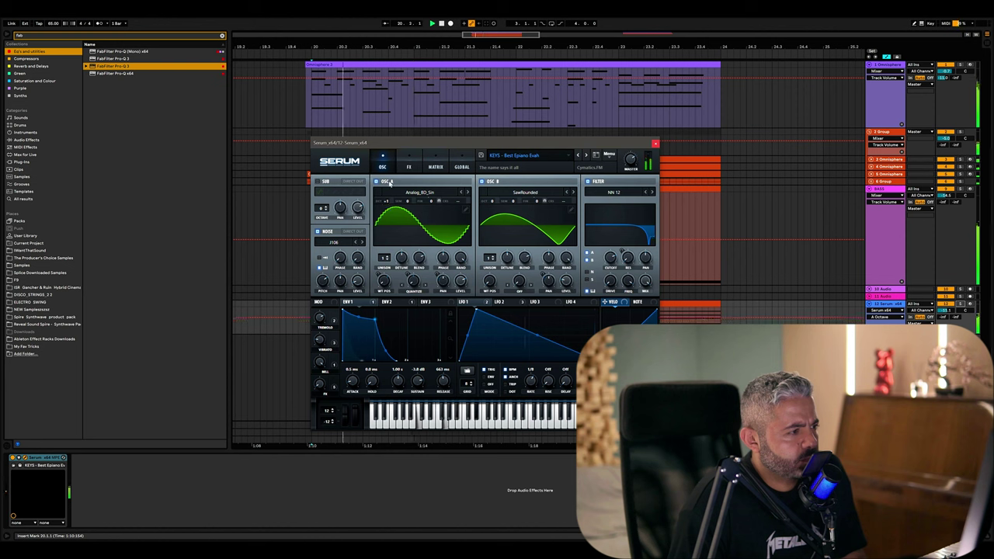
drag(482, 203, 493, 186)
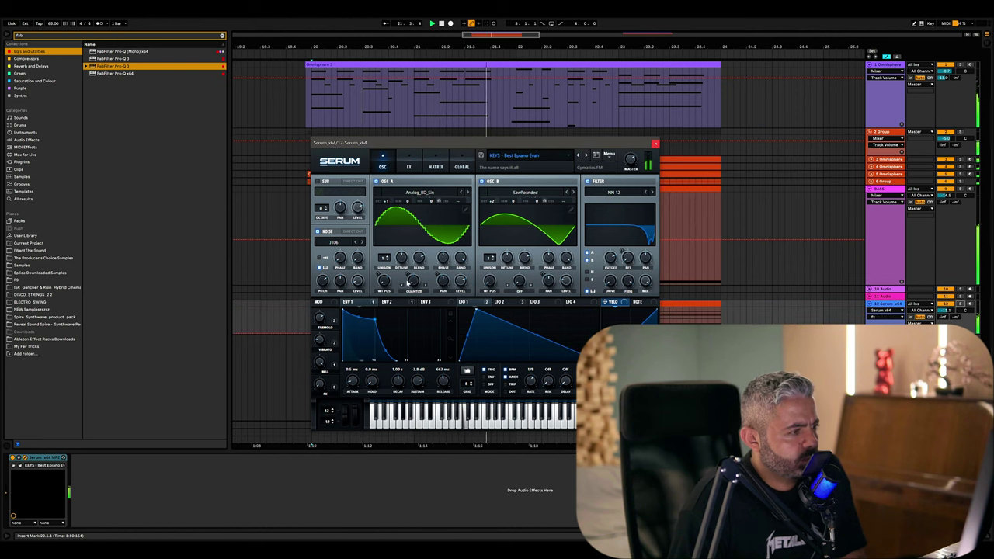
Step: Adjust Serum's filter cutoff slightly, check its effects, matrix and global pages, and close the instrument
drag(621, 251, 606, 259)
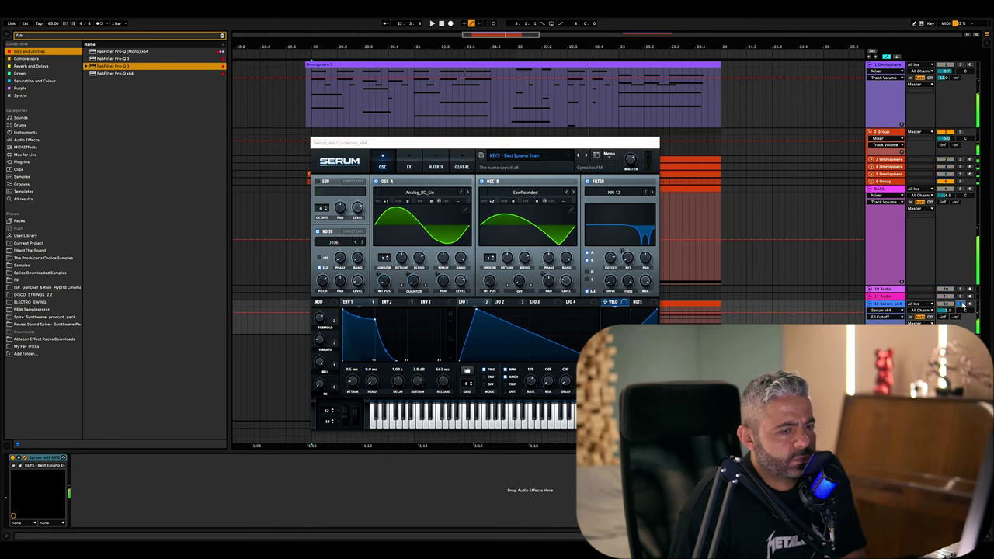
click(409, 167)
click(436, 167)
click(412, 165)
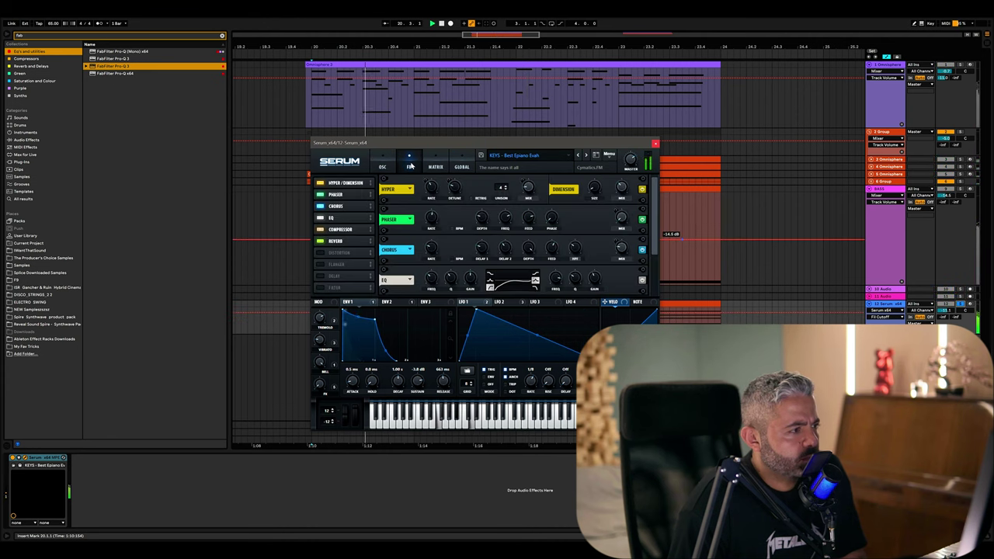
click(384, 167)
click(462, 167)
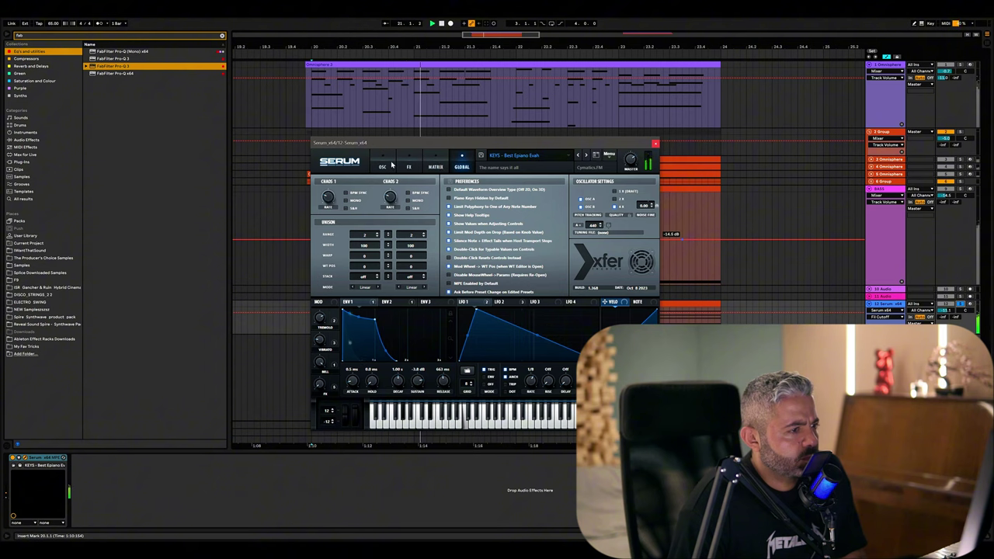
click(382, 166)
click(655, 144)
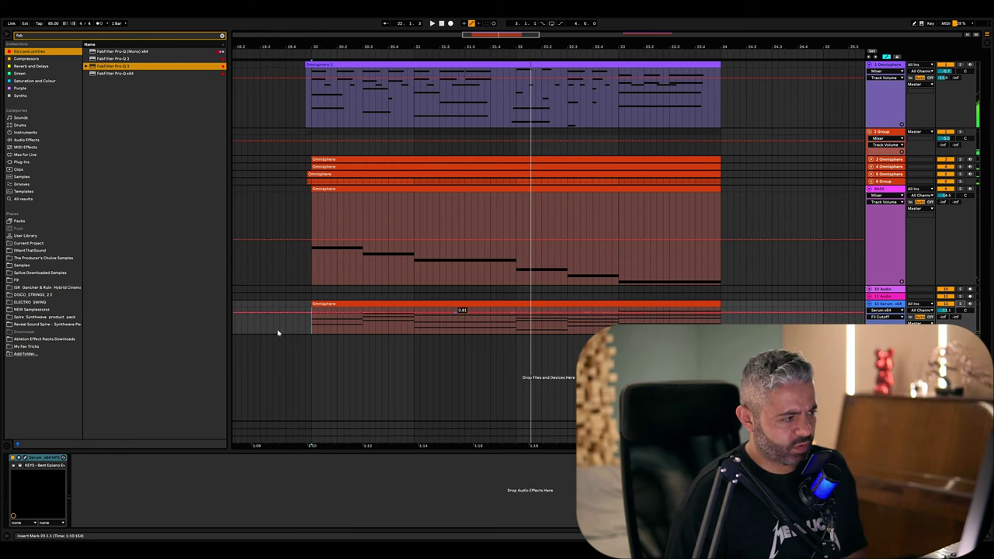
Step: Switch the arrangement to a wider grid and raise the Serum layer's track volume slightly
right_click(335, 340)
click(406, 448)
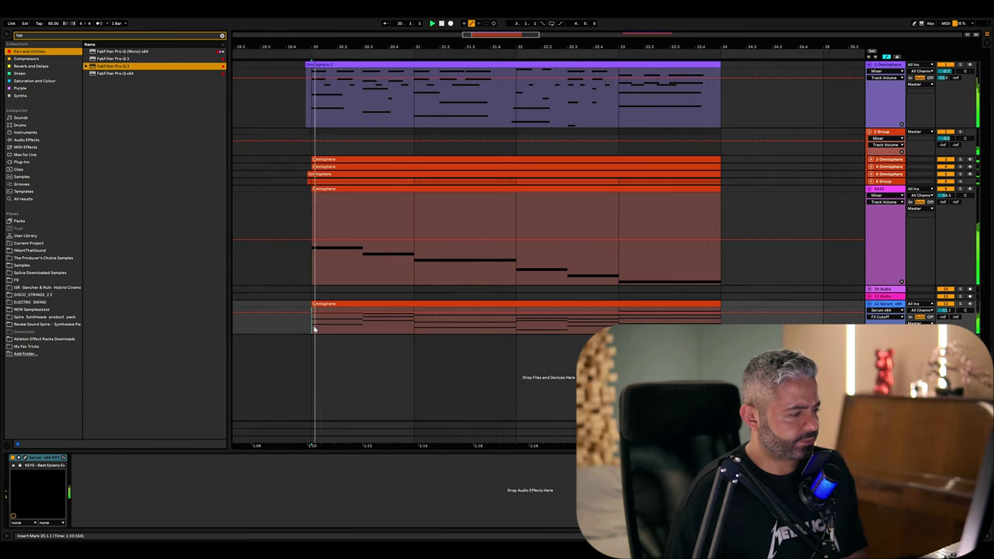
drag(940, 312, 939, 309)
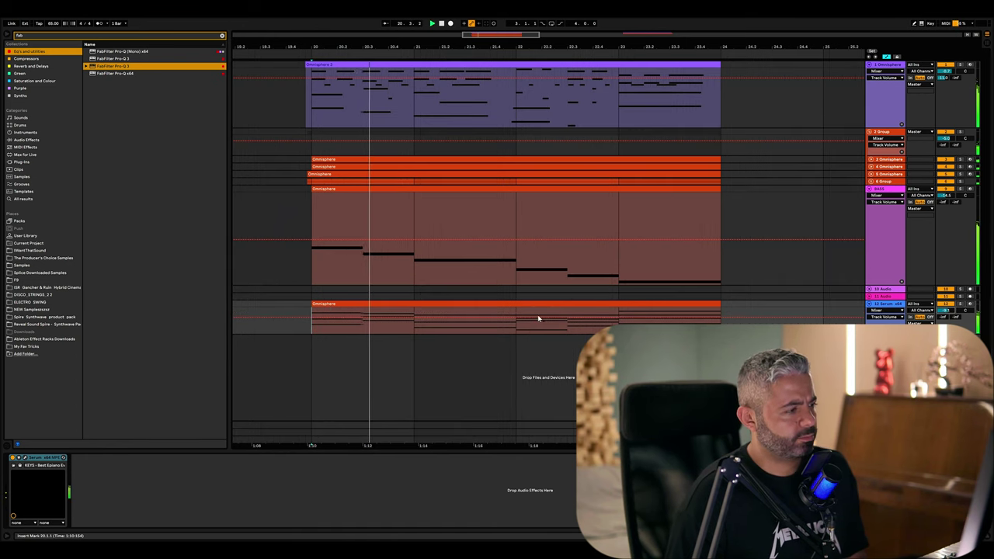
Step: Open the Serum keys clip's notes and raise the top note of the second chord to F3
double_click(330, 304)
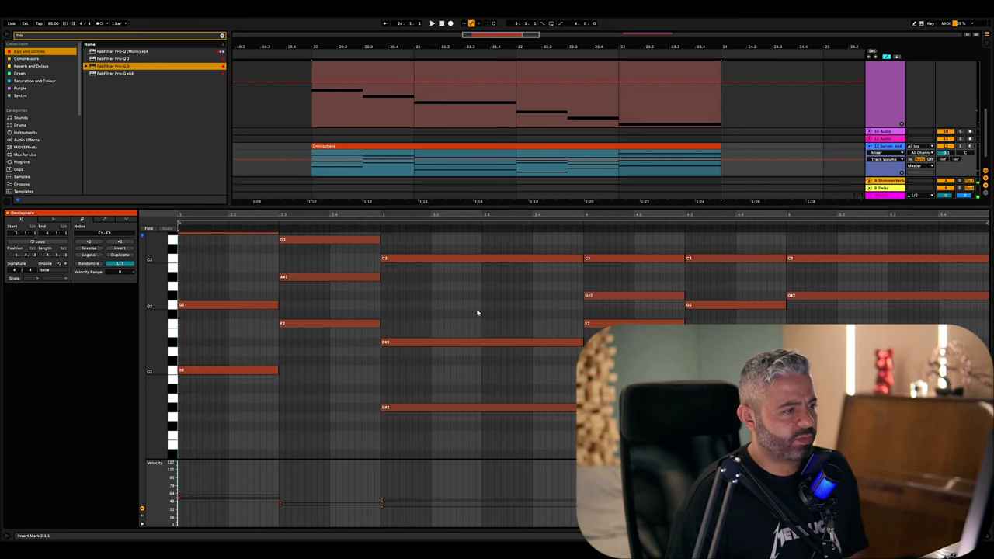
scroll(477, 312, up, 4)
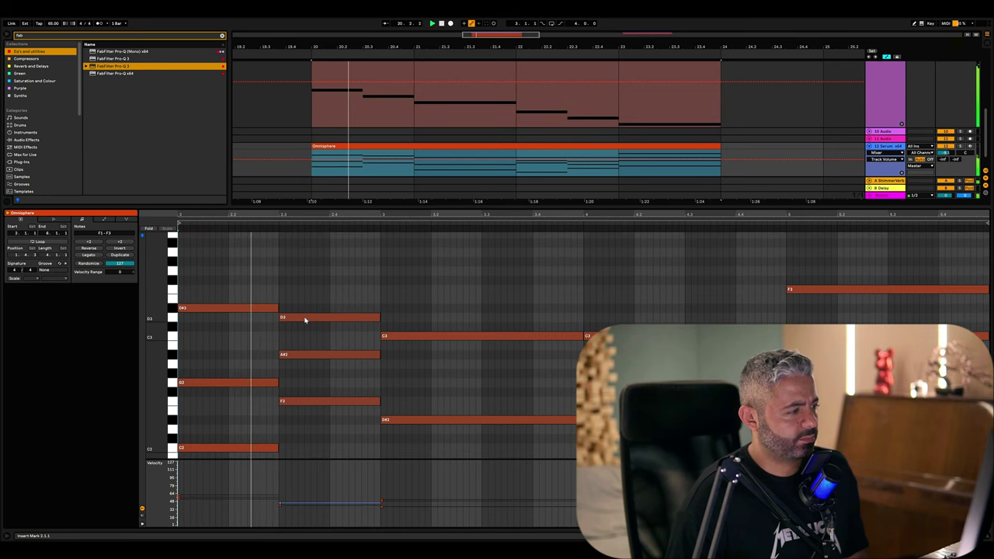
drag(304, 319, 308, 290)
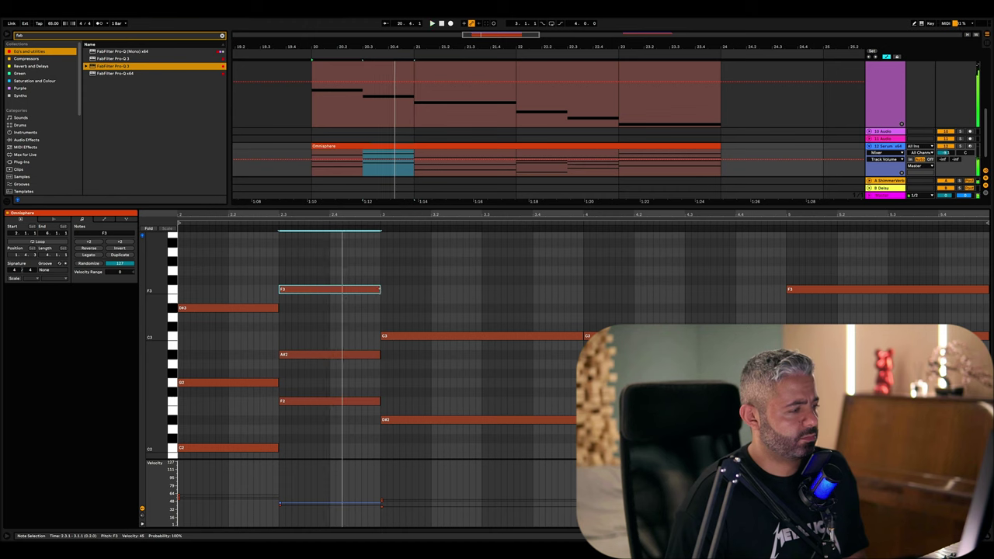
scroll(337, 328, down, 6)
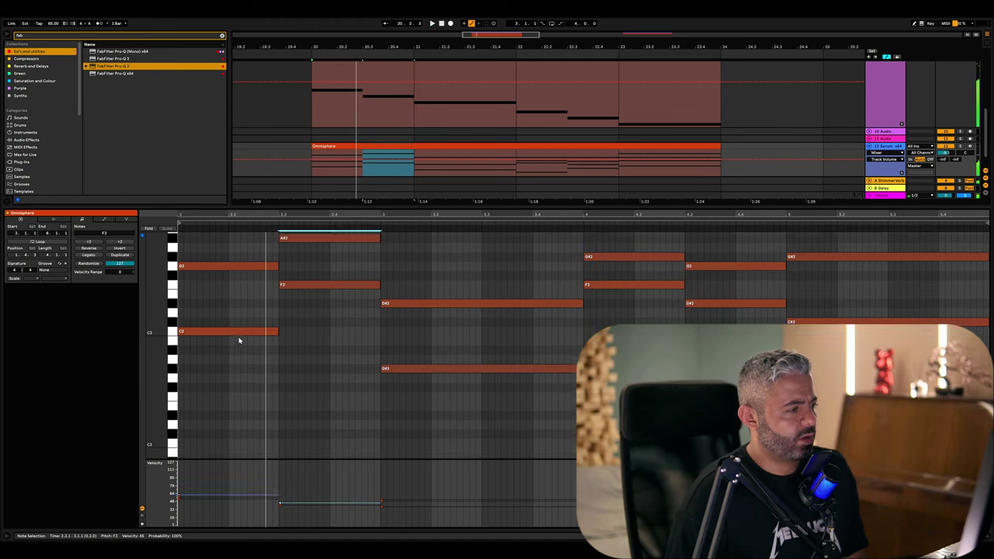
Step: Revoice more chords in the Serum clip, placing G3 on top of the fifth chord, and close the note editor
click(239, 333)
scroll(229, 350, down, 1)
scroll(222, 417, up, 8)
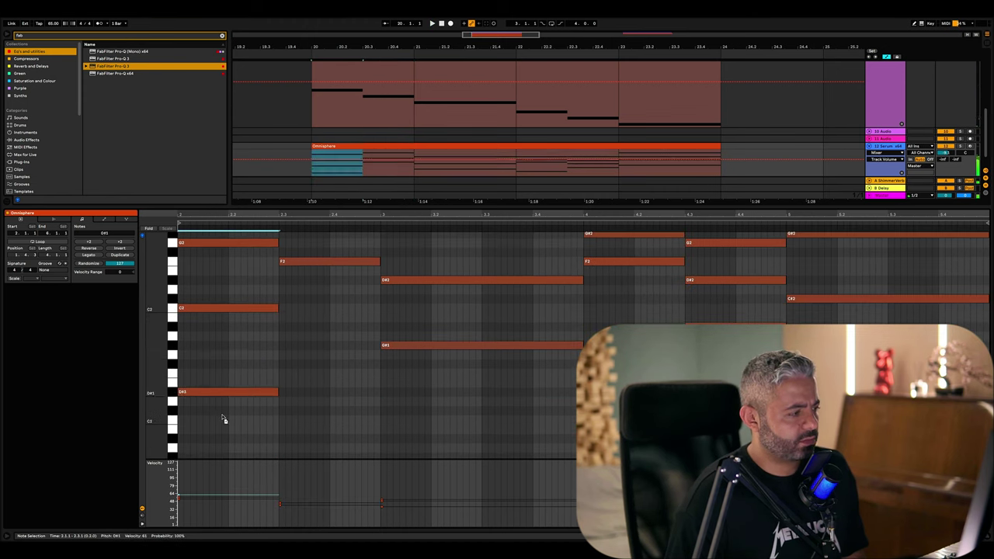
click(694, 277)
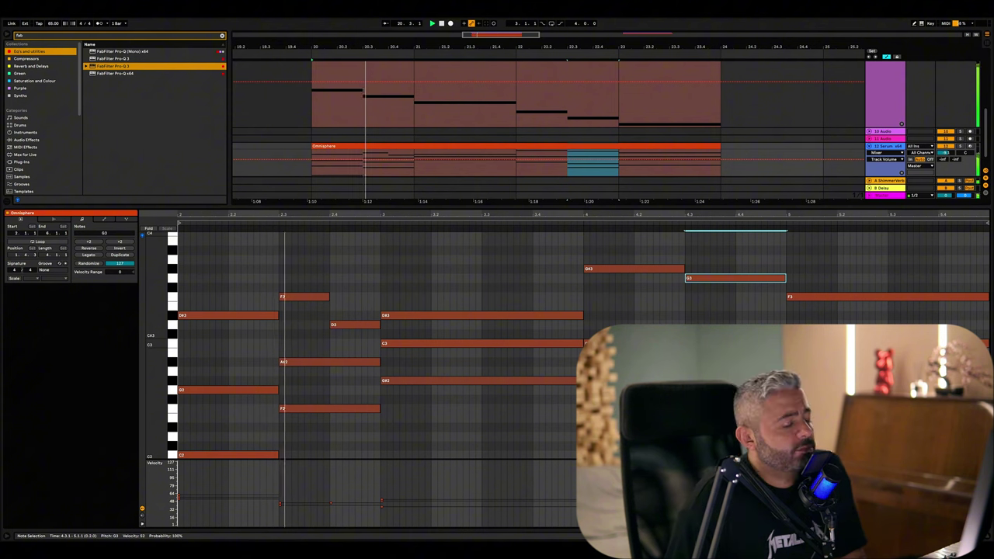
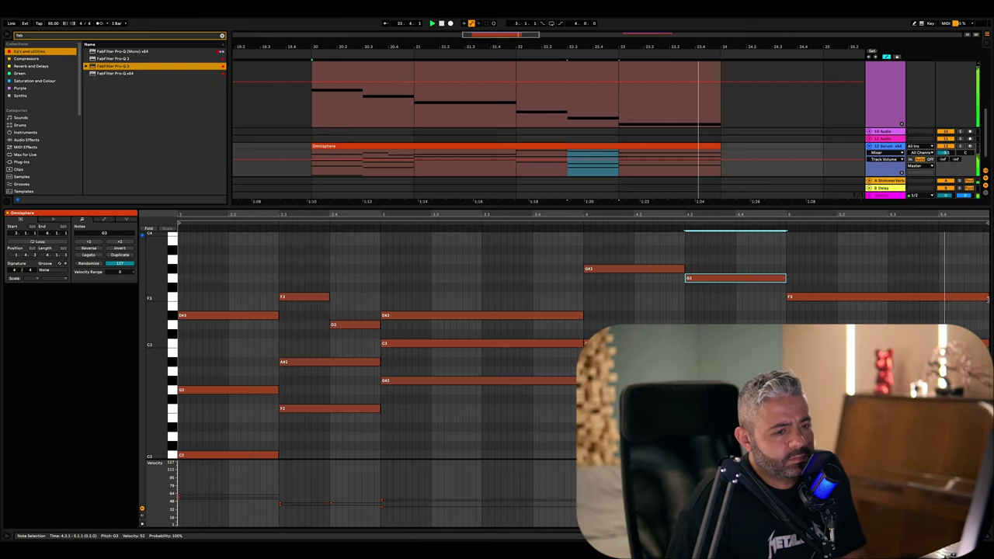
key(shift+Tab)
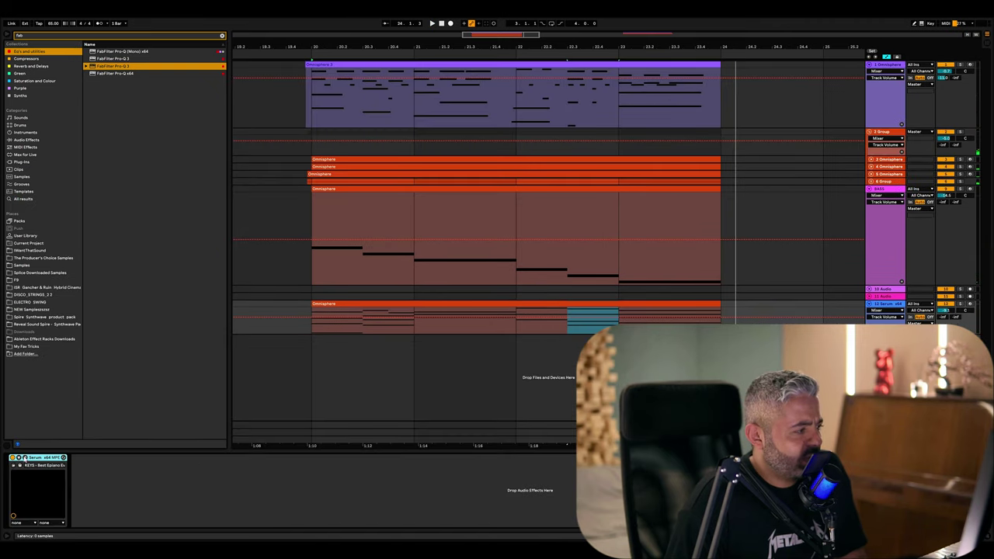
Step: Open the Serum layer's preset browser and audition the organ presets one after another against the arrangement
click(25, 458)
click(596, 155)
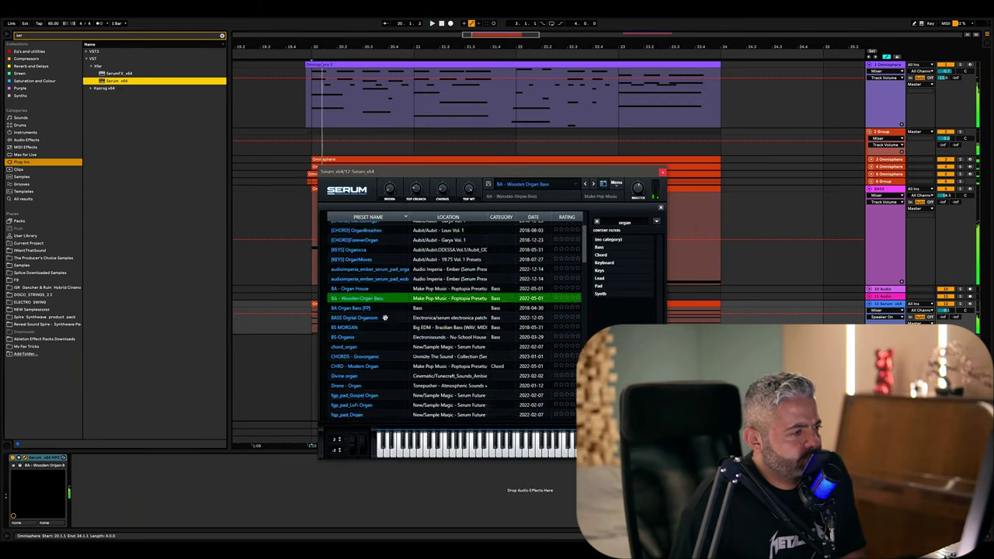
click(377, 336)
key(Down)
key(Down)
key(Down)
key(Down)
key(Down)
key(Down)
key(Down)
key(Down)
key(Down)
key(Down)
key(Down)
key(Down)
key(Down)
key(Down)
key(Down)
key(Down)
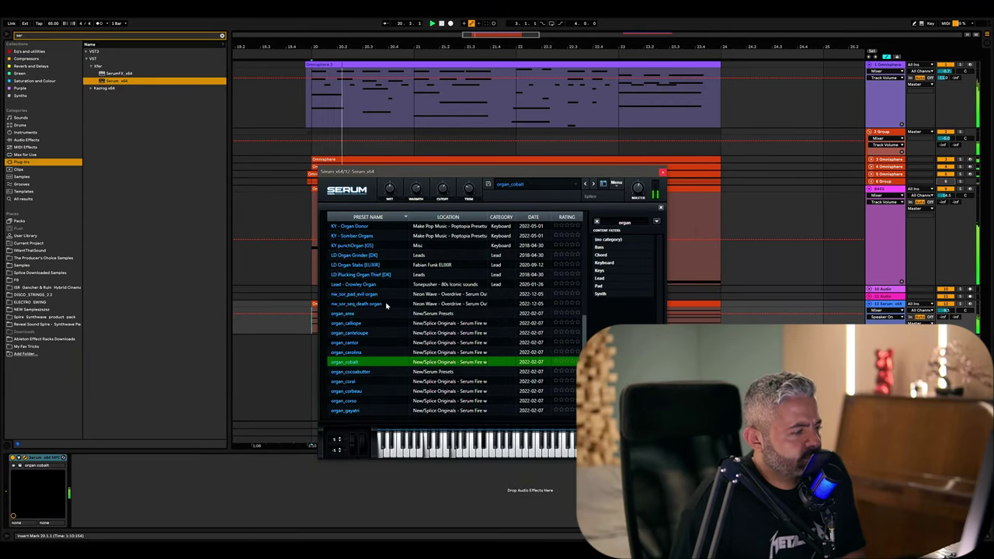
key(Down)
key(Down)
key(Down)
key(Down)
key(Down)
key(Down)
key(Down)
key(Down)
key(Down)
key(Down)
key(Down)
key(Down)
key(Down)
key(Down)
key(Down)
key(Down)
key(Down)
key(Down)
key(Down)
key(Down)
Step: Mute the Omnisphere layers in the group and load the organ_cantor preset in Serum
click(951, 170)
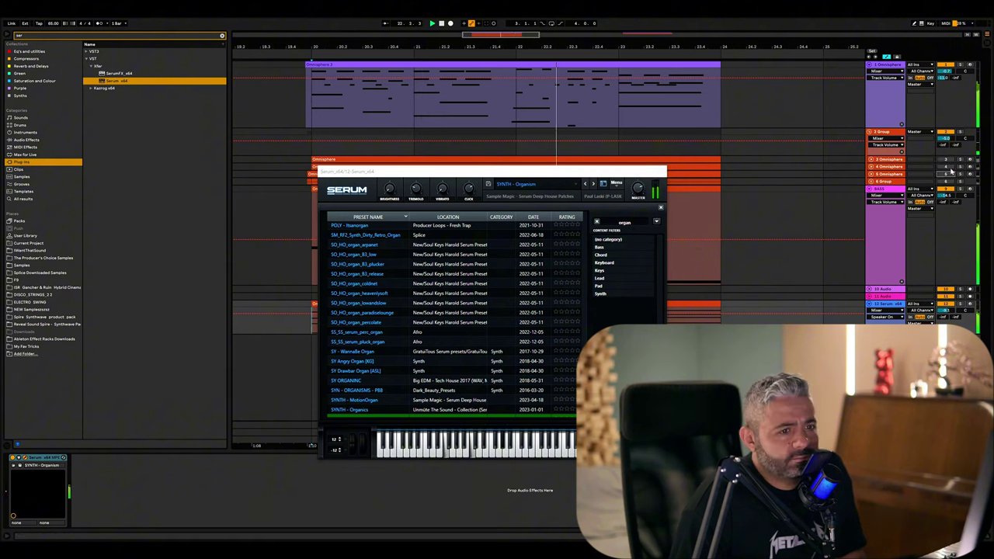
click(380, 312)
scroll(380, 303, down, 2)
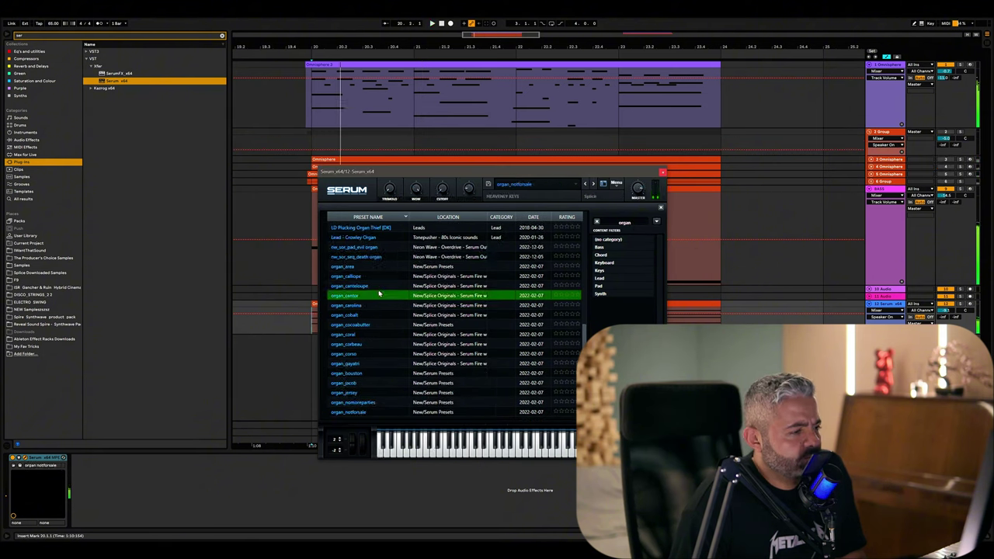
double_click(380, 291)
Step: Play the second Serum layer's Darkwave synth preset in the arrangement and check its filter cutoff
drag(483, 174, 509, 134)
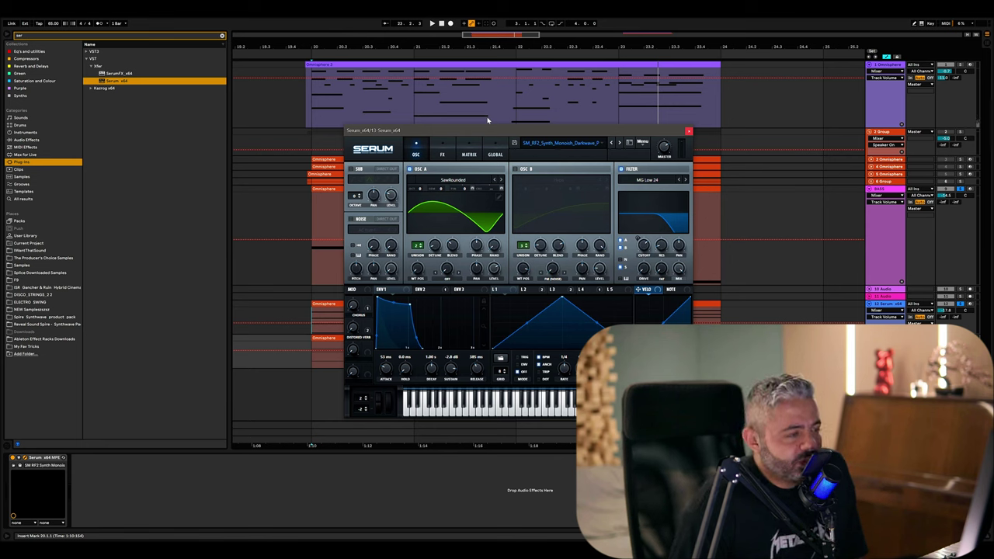
key(space)
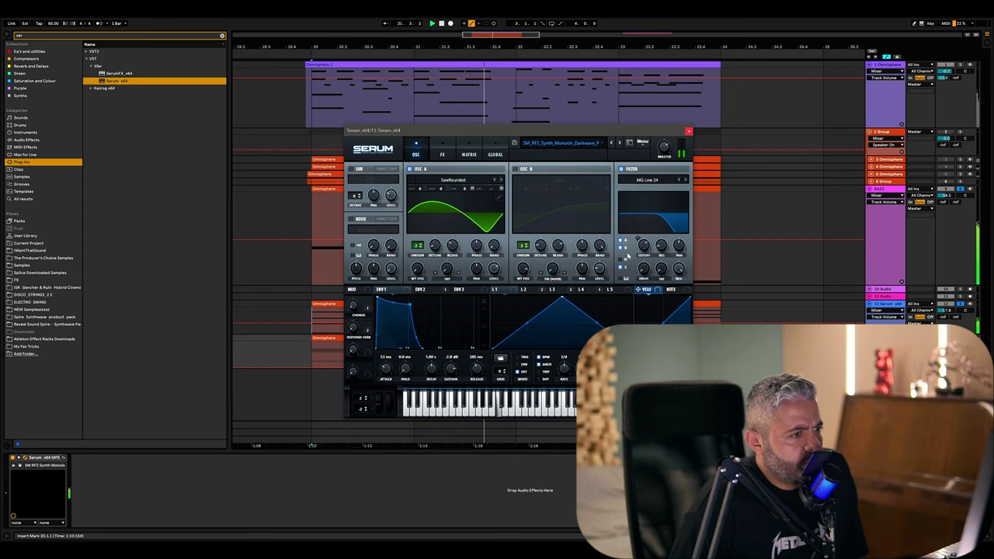
mouse_move(647, 247)
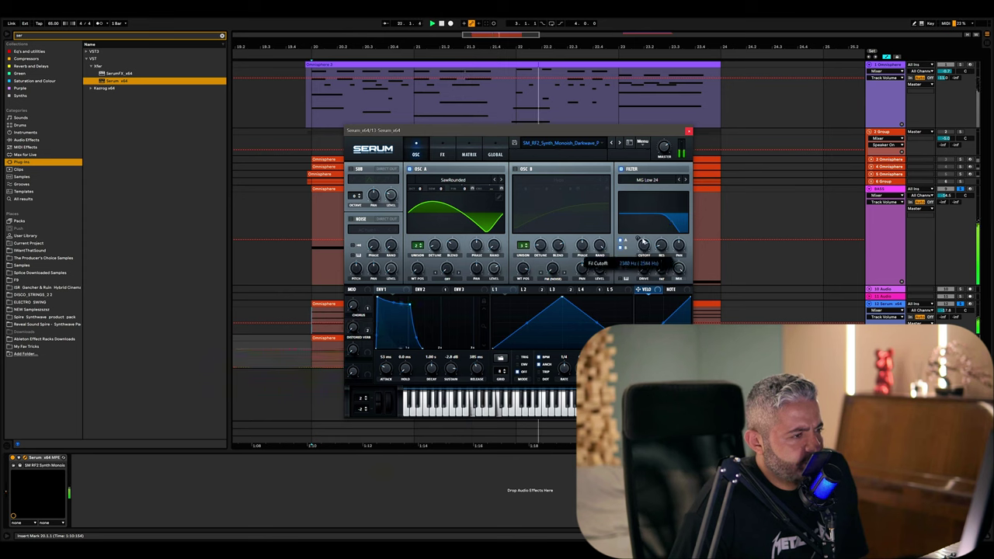
Step: Hide the plug-in windows and move both Serum tracks above the empty audio tracks, directly below BASS
key(ctrl+alt+p)
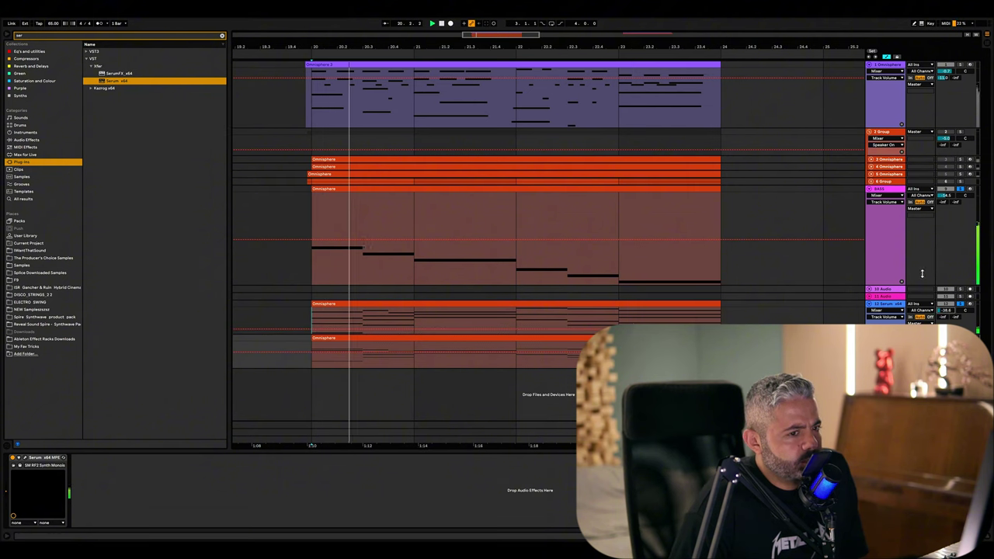
click(885, 288)
key(Delete)
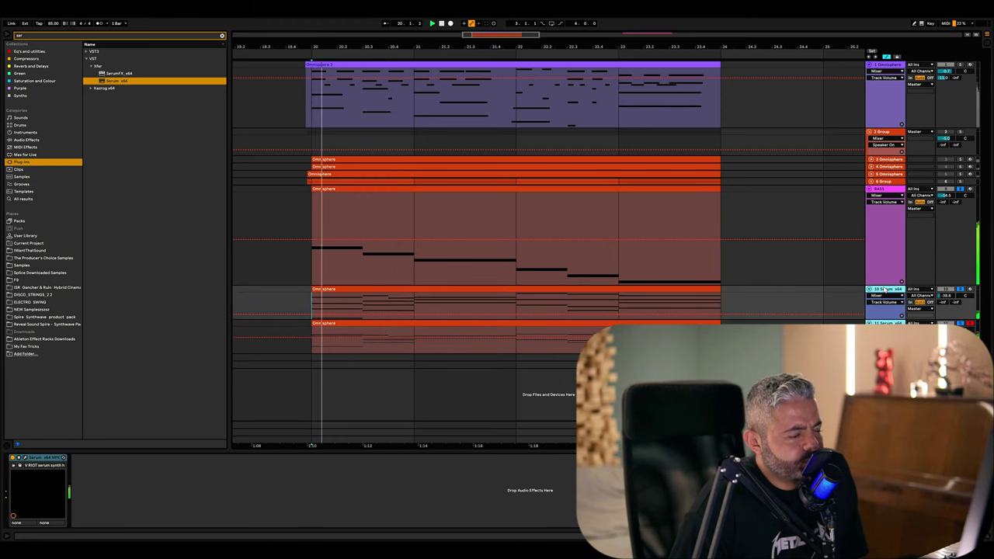
Step: Lower the first chord's top note in the second Serum layer's clip by an octave to G2 and close the note editor
double_click(437, 334)
scroll(215, 296, up, 3)
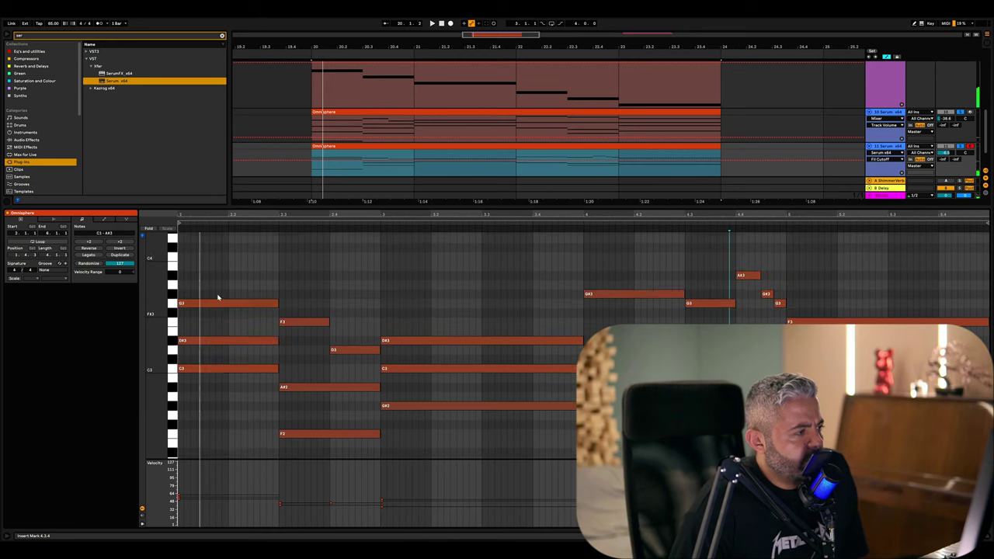
click(213, 303)
key(shift+Down)
drag(206, 314, 197, 349)
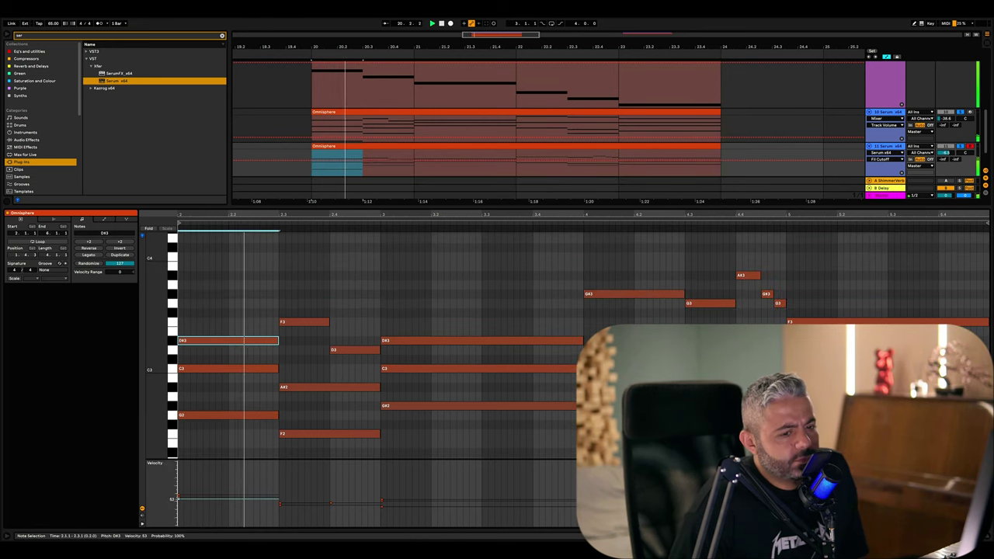
key(super+alt+l)
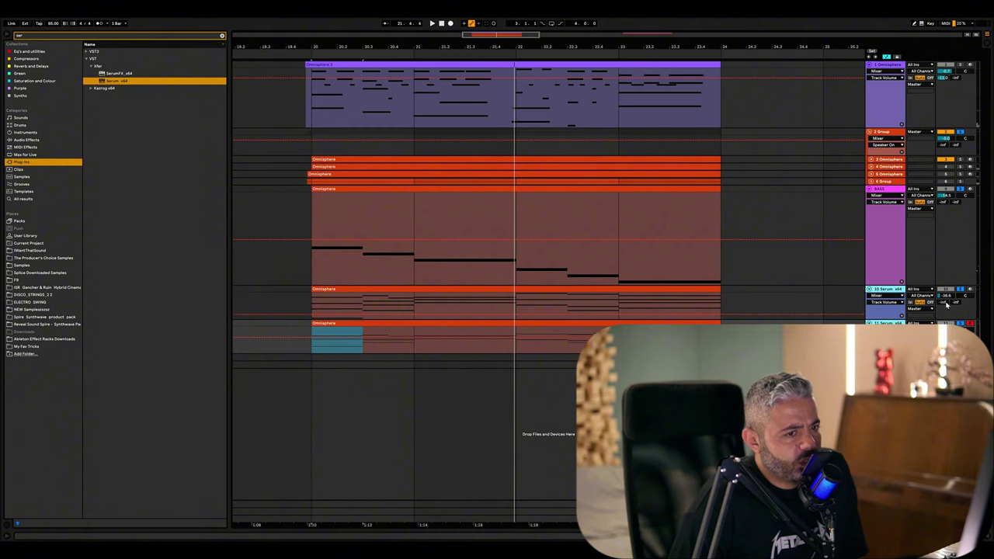
Step: Rebalance the soloed Omnisphere group at about -2.3 dB with the bass and Serum layers, and select the fixed 1 Bar grid
double_click(963, 192)
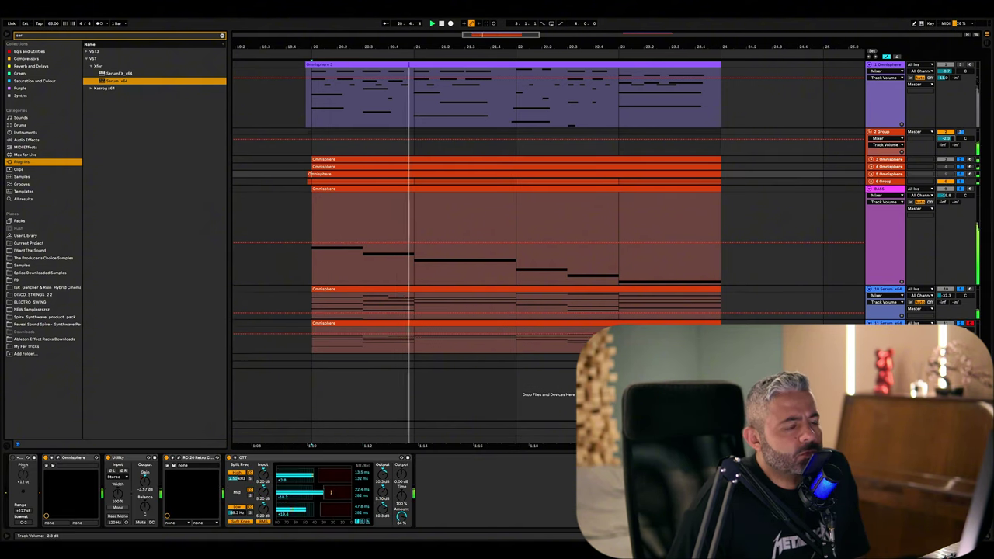
click(890, 311)
click(890, 322)
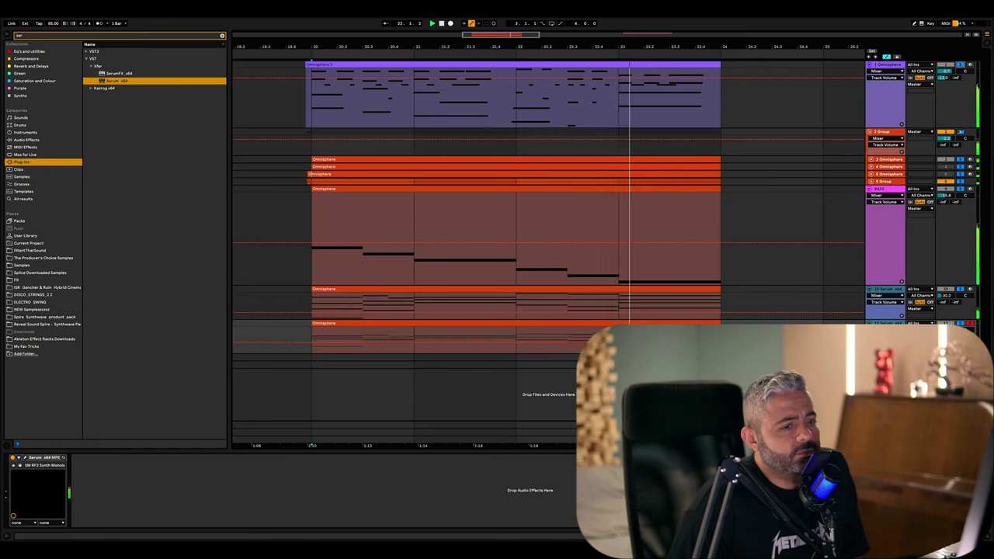
right_click(328, 122)
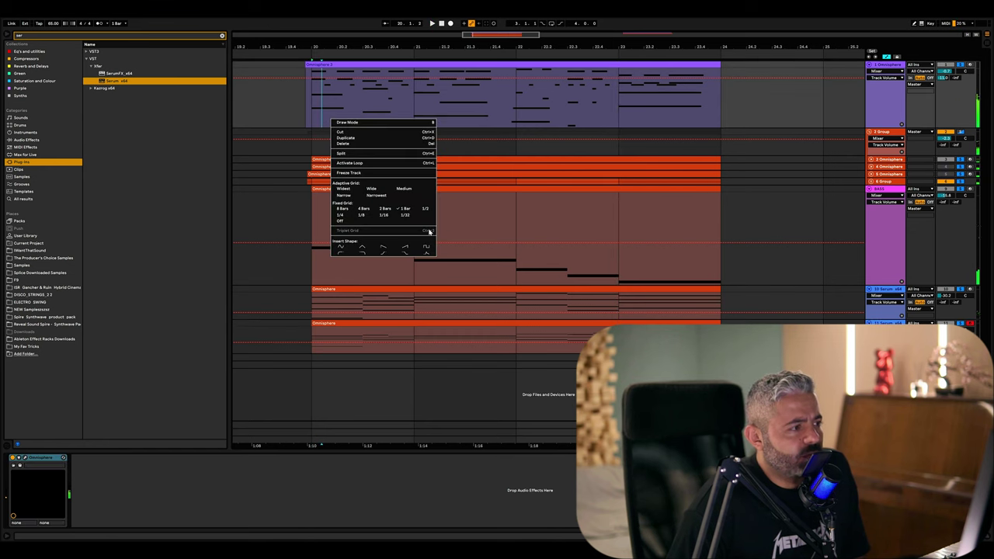
click(401, 209)
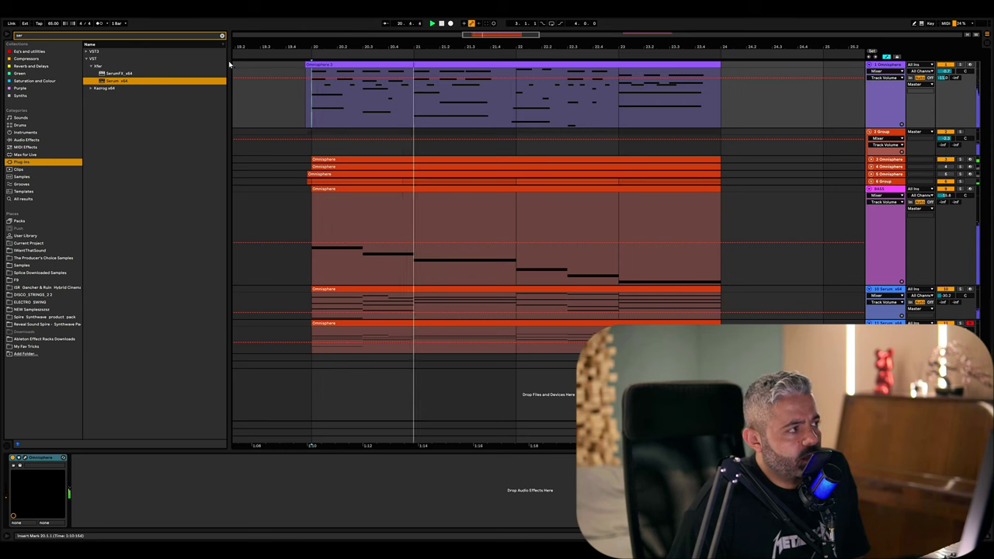
Step: Search the plug-ins for "fab" within the EQ collection and add FabFilter Pro-Q 3 to the first Omnisphere track
click(222, 36)
text(fab)
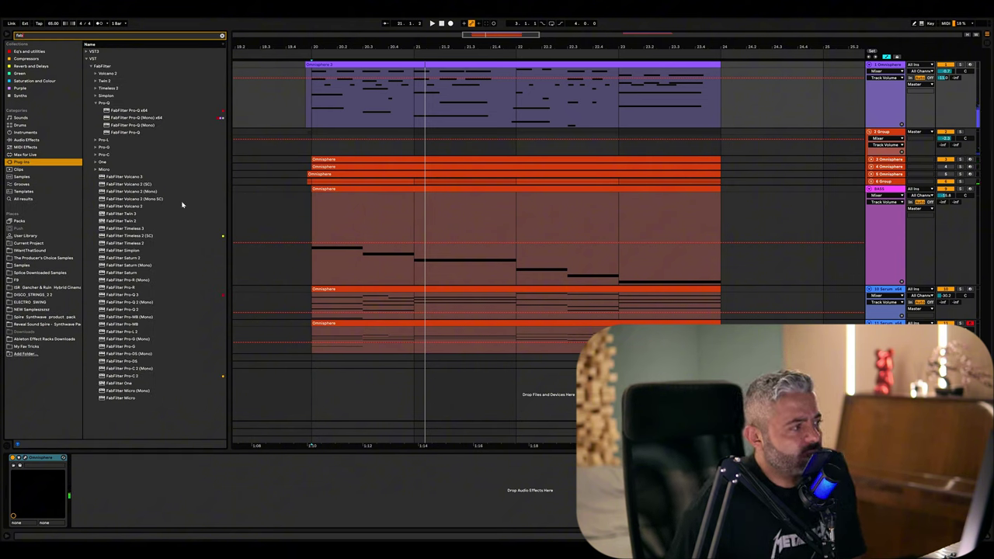
click(40, 53)
drag(120, 60, 322, 487)
Step: Transfer the Pro-Q 3 onto the ShimmerVerb return and add a 12 dB/oct high cut at about 1713 Hz
right_click(116, 458)
click(139, 370)
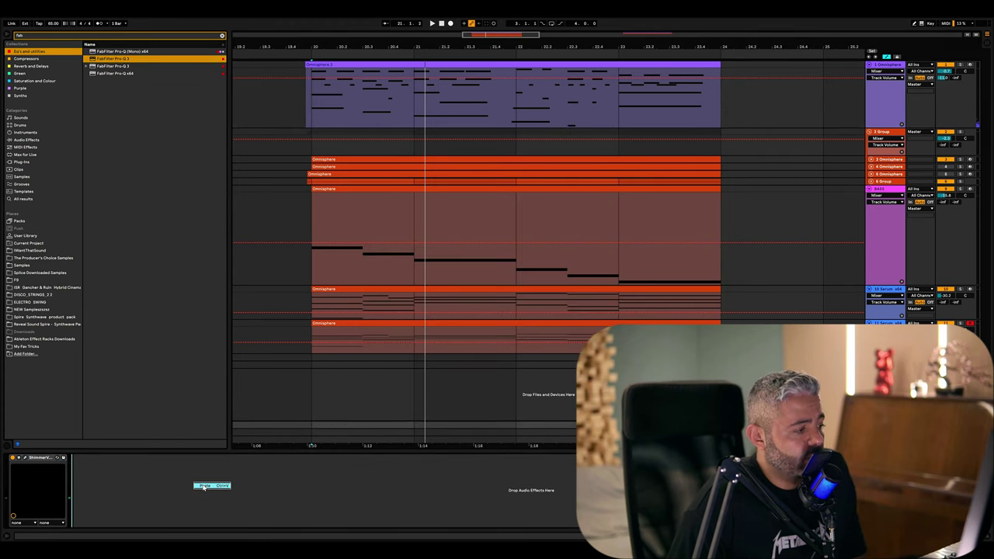
click(203, 486)
drag(761, 243, 623, 249)
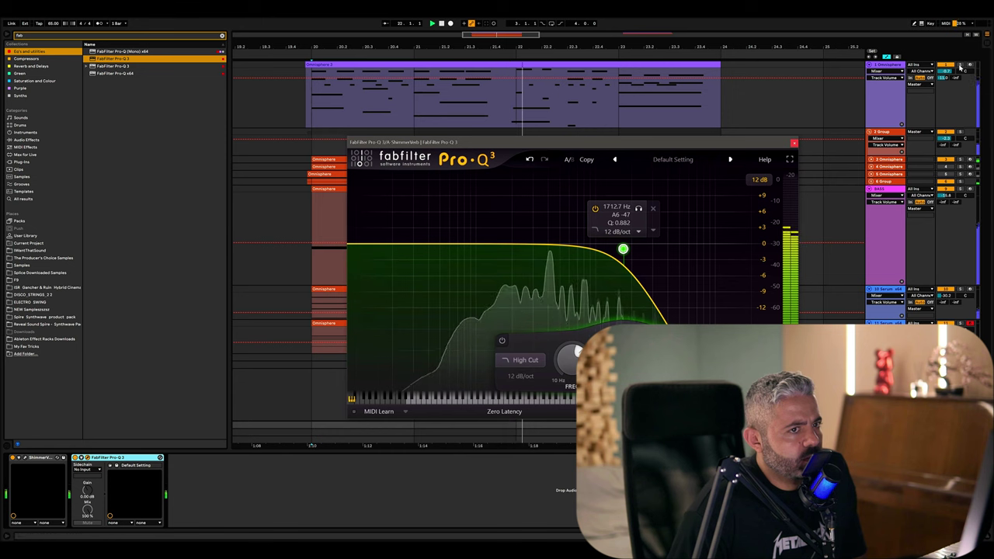
Step: Solo the first Omnisphere track, raise its ShimmerVerb send, and move the reverb's high cut to about 4232 Hz
click(960, 67)
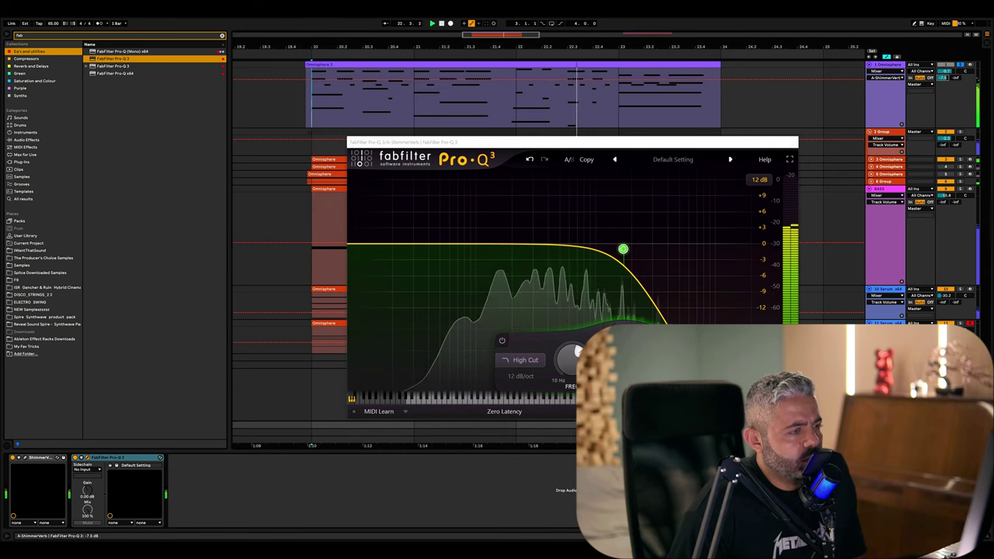
drag(623, 248, 670, 246)
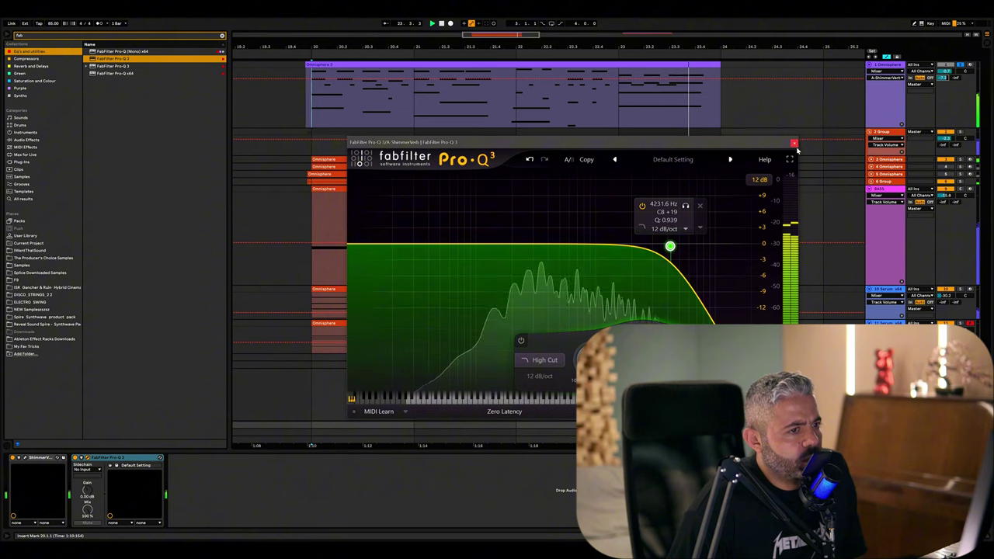
click(793, 143)
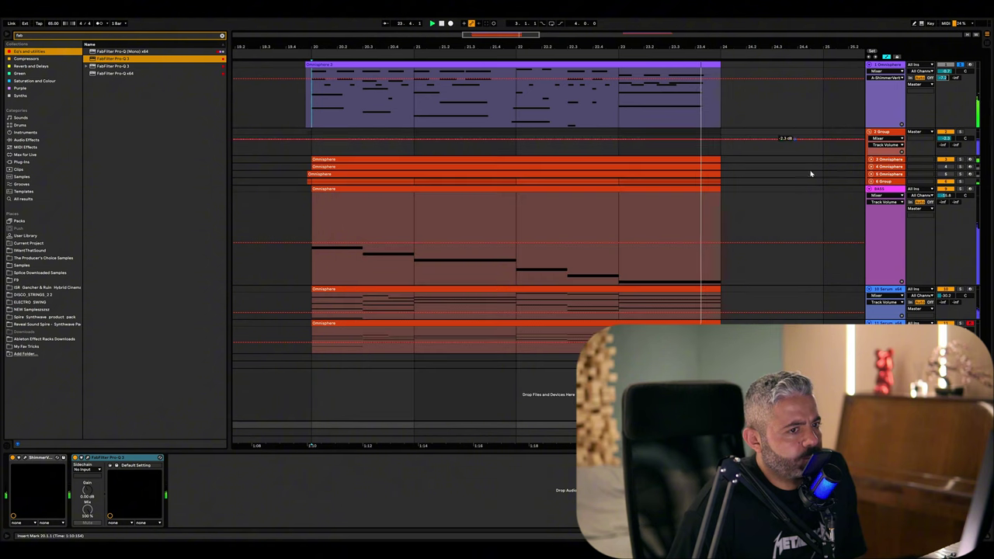
Step: Rebalance the inner group and Omnisphere tracks 3 to 5, with track 5 at about -14.5 dB and track 3 at -7.6 dB, and fold all tracks
click(878, 182)
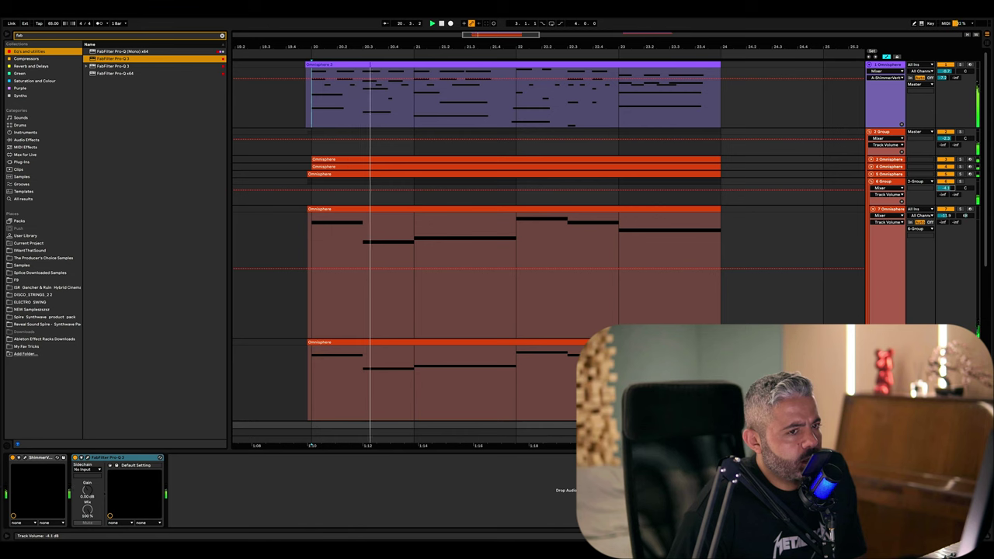
click(872, 180)
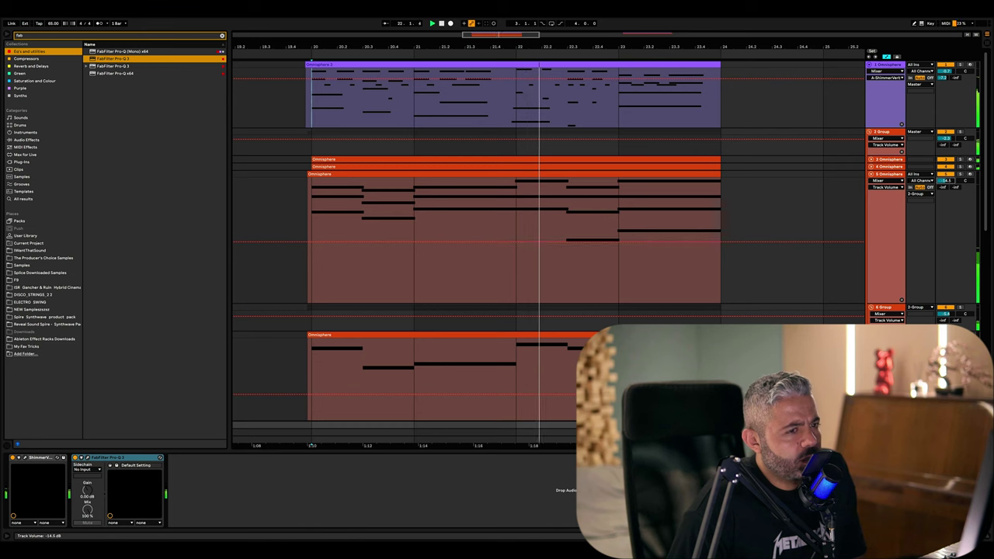
click(870, 166)
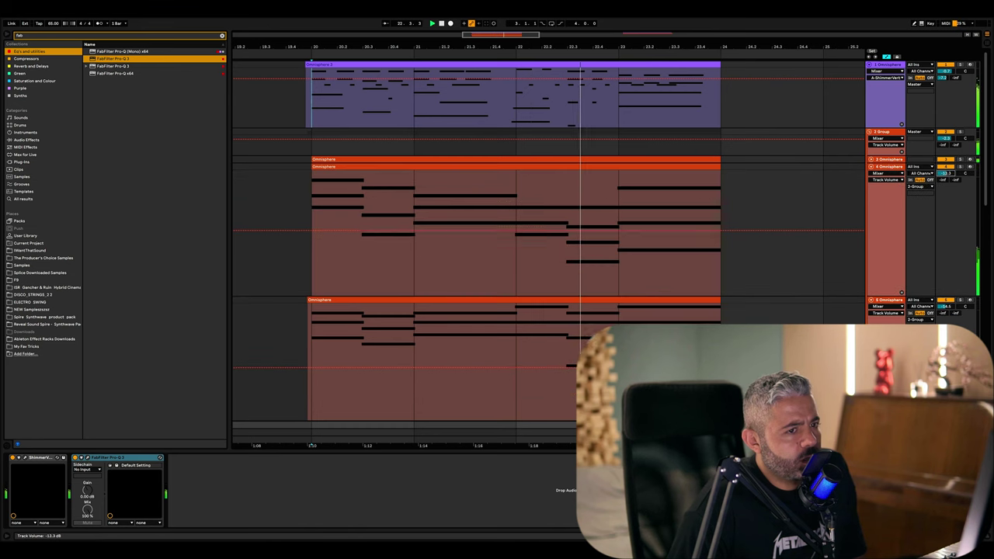
click(870, 159)
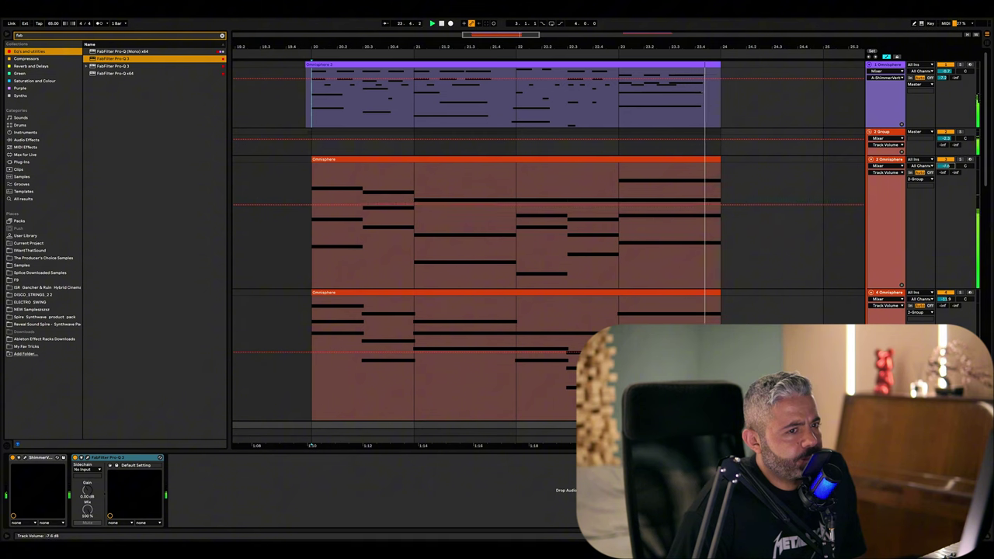
alt+click(869, 132)
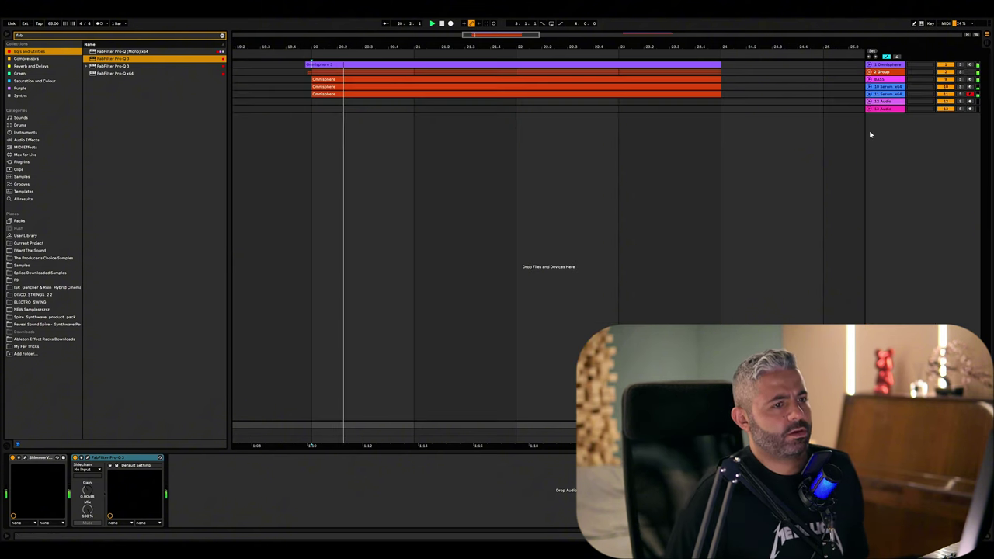
Step: Review both Serum tracks' mixer settings, fold them, and unfold the first Omnisphere track to play it from the clip start
click(868, 93)
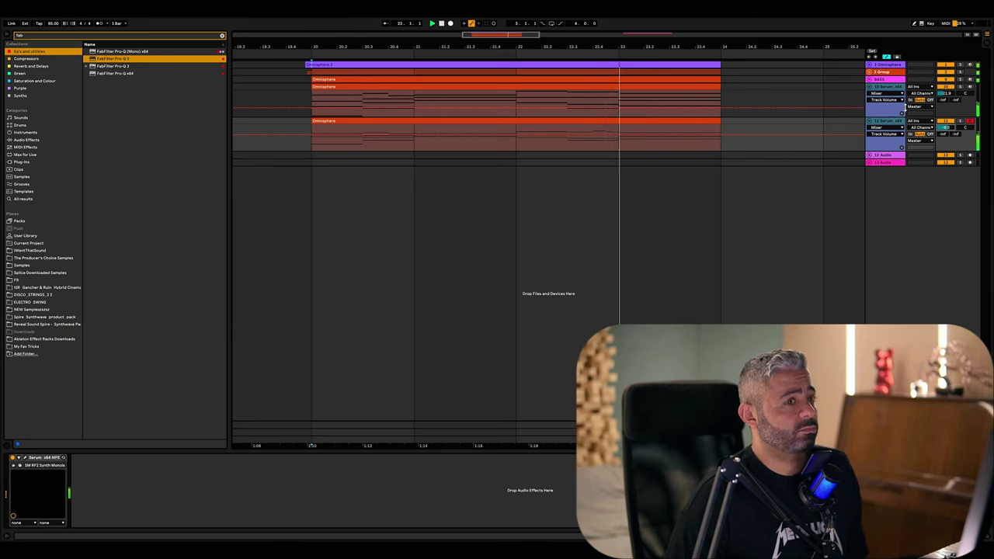
alt+click(868, 89)
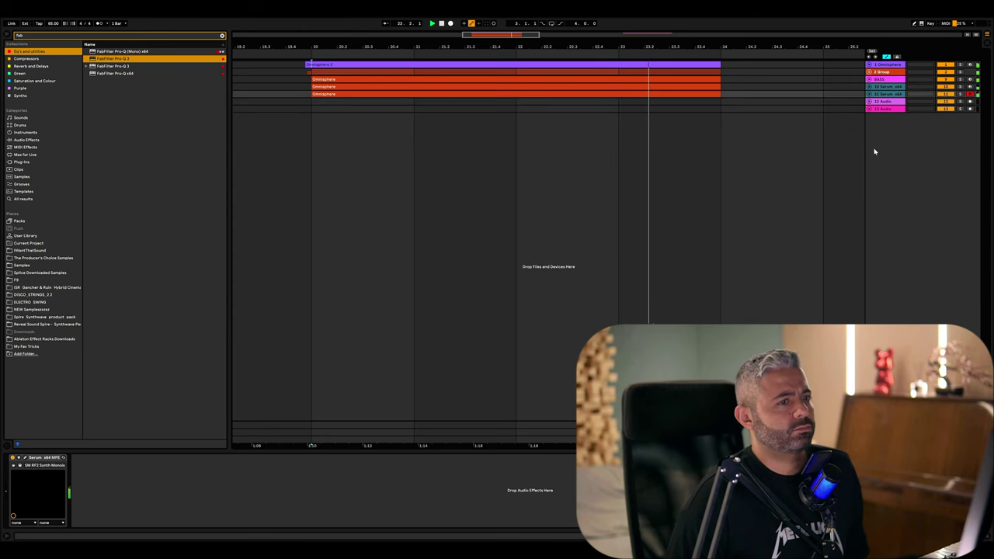
click(868, 67)
right_click(282, 112)
click(336, 202)
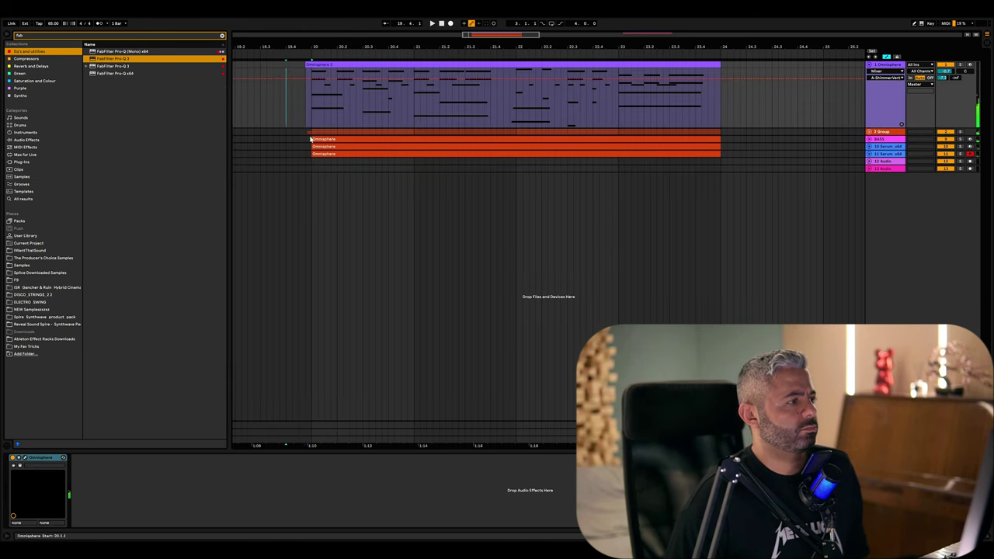
scroll(303, 113, up, 2)
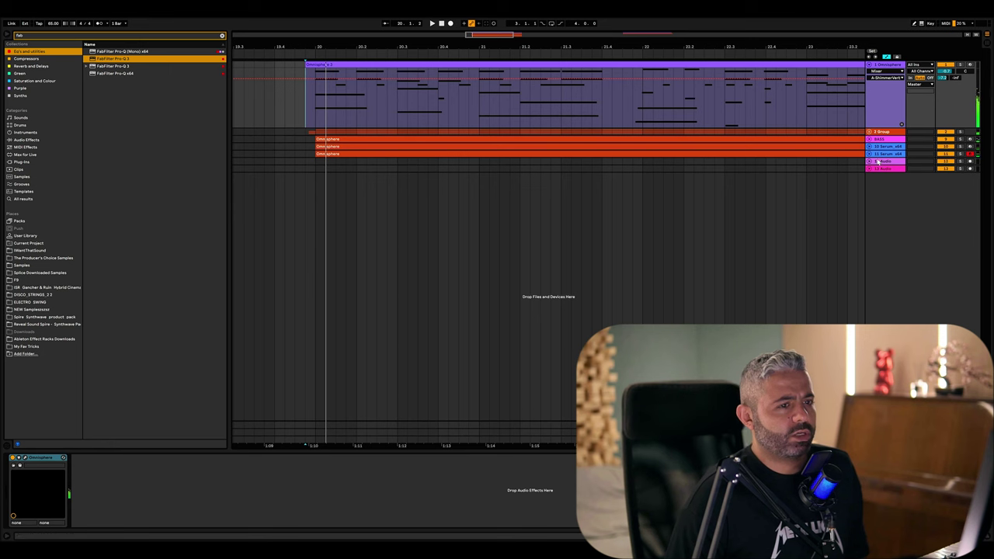
Step: Group the orange group, BASS and both Serum tracks into one parent group, and play from bar 20
click(885, 133)
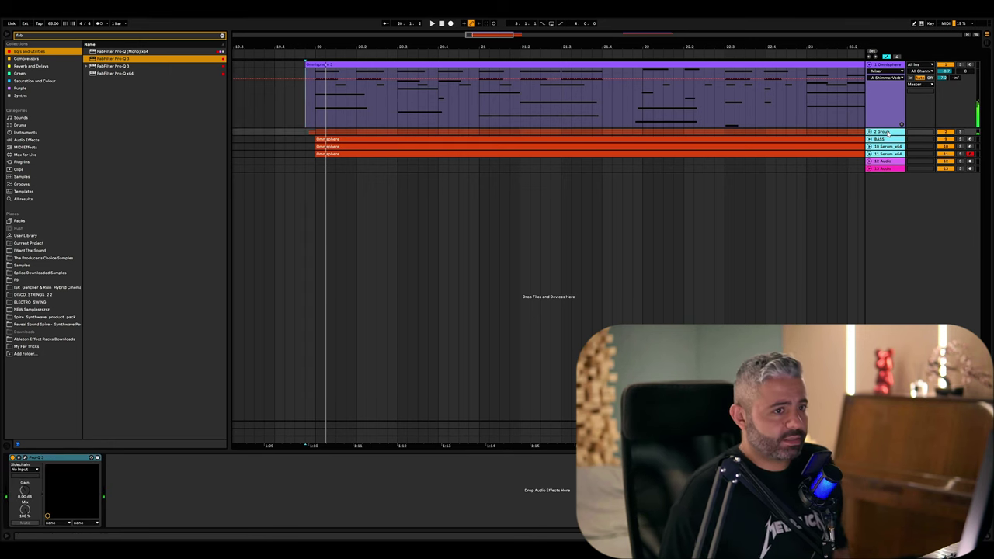
key(ctrl+g)
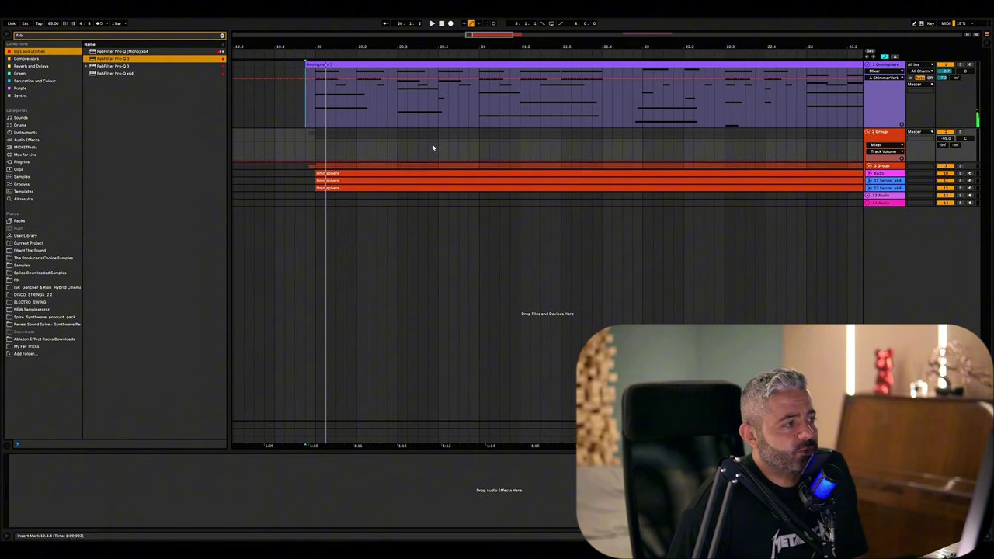
right_click(316, 150)
click(365, 227)
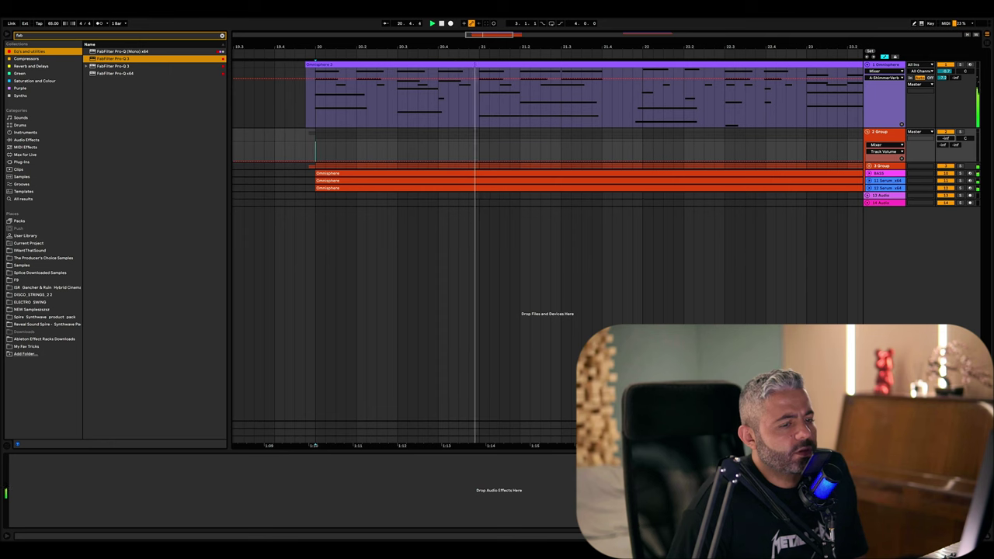
Step: Set the parent group's volume to about -6.6 dB, raise the first Omnisphere track, and lower its ShimmerVerb send to about -21.3 dB
key(Up)
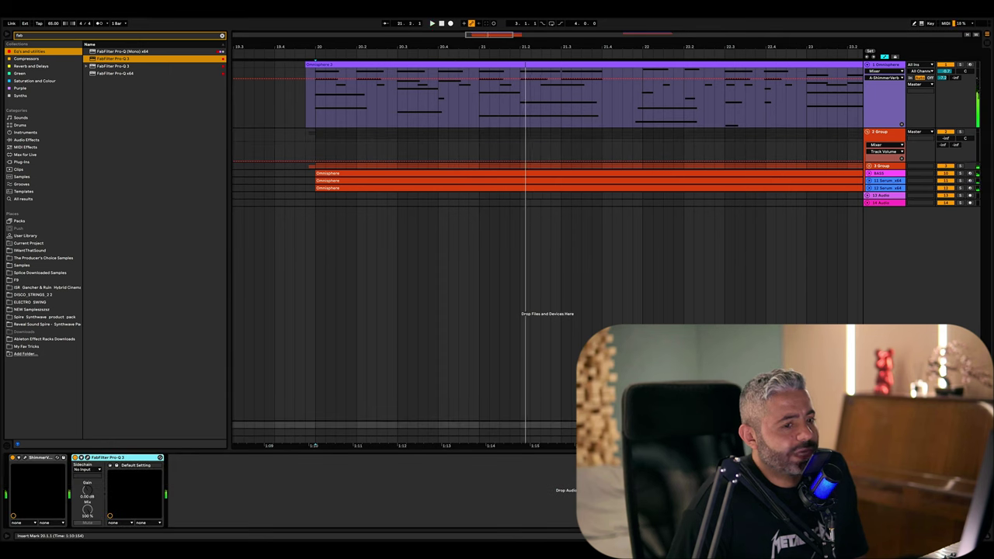
drag(945, 139, 945, 114)
drag(946, 71, 945, 68)
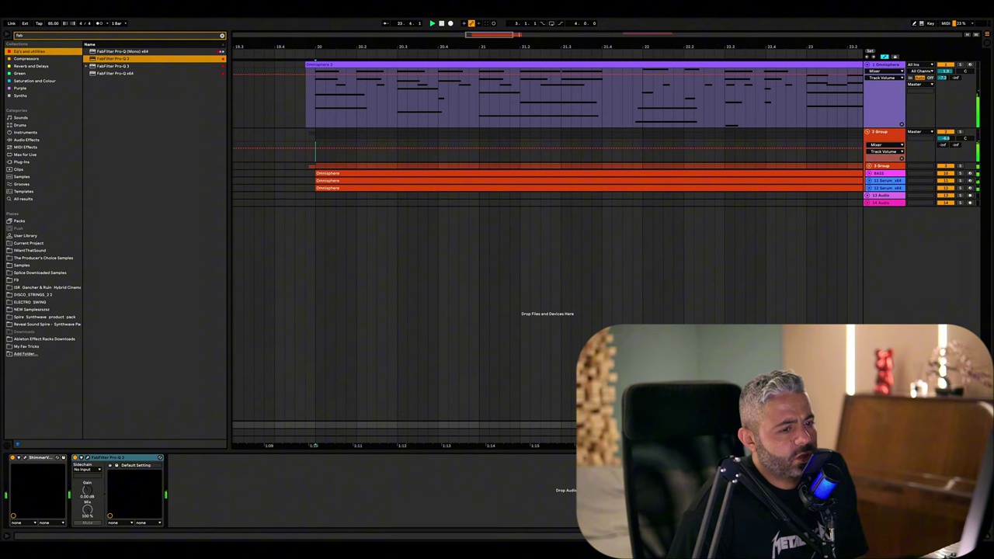
key(space)
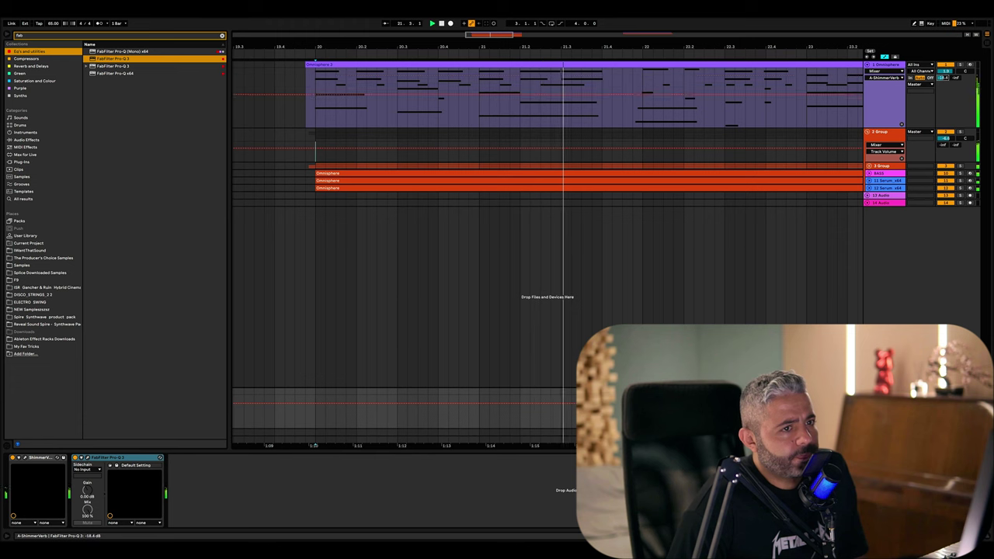
Step: Fold all tracks, check the channel levels in Session View during playback, then return to the arrangement and stop playback
key(alt+u)
click(615, 207)
scroll(615, 210, down, 2)
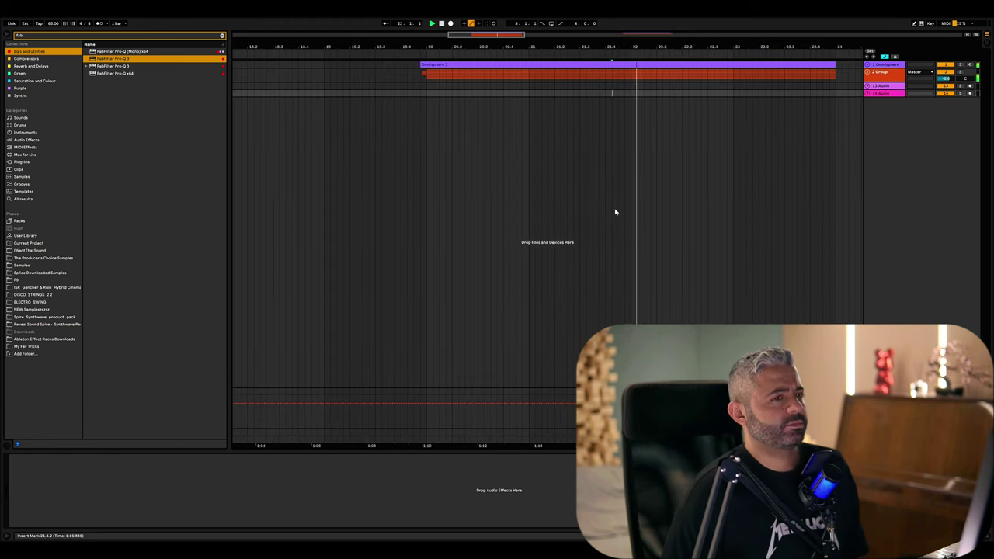
scroll(615, 212, down, 3)
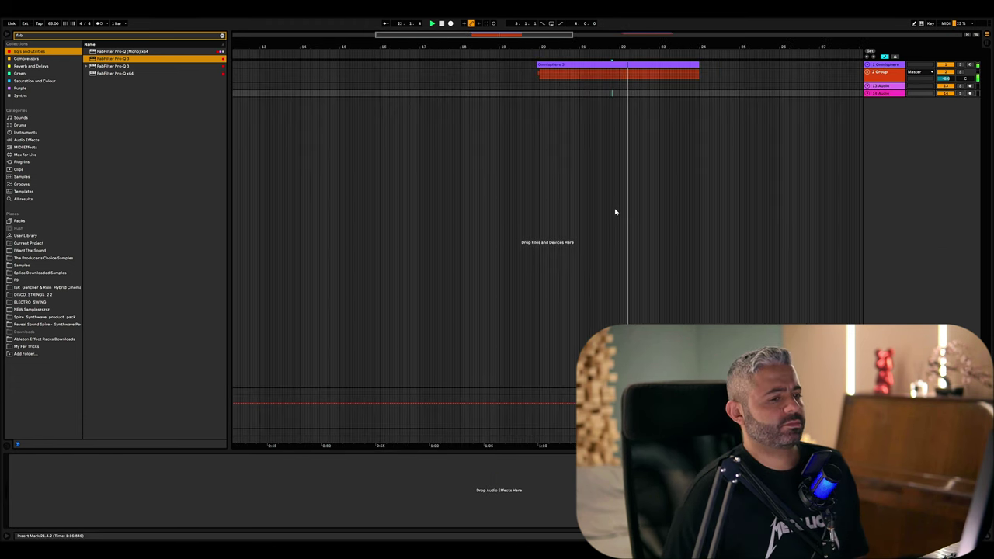
click(986, 36)
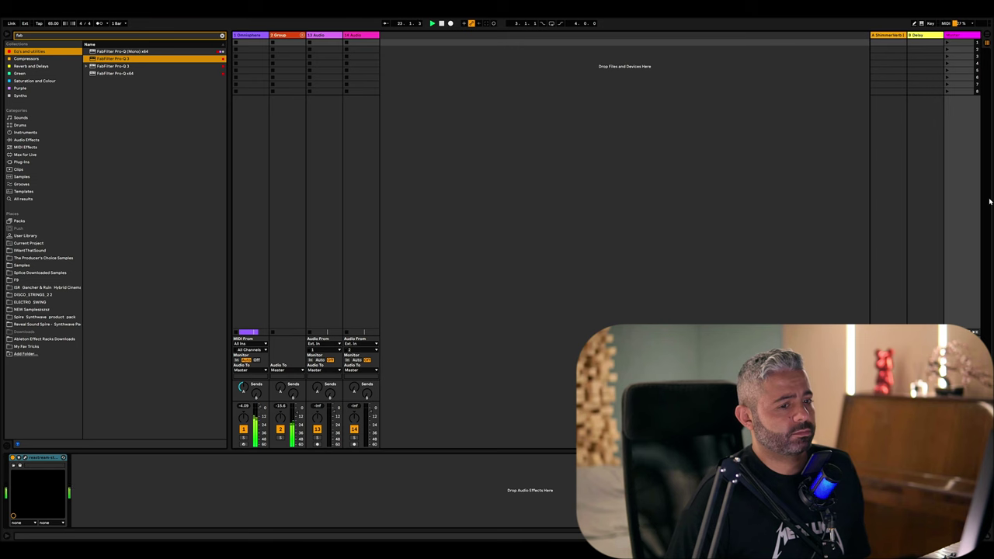
click(987, 41)
key(space)
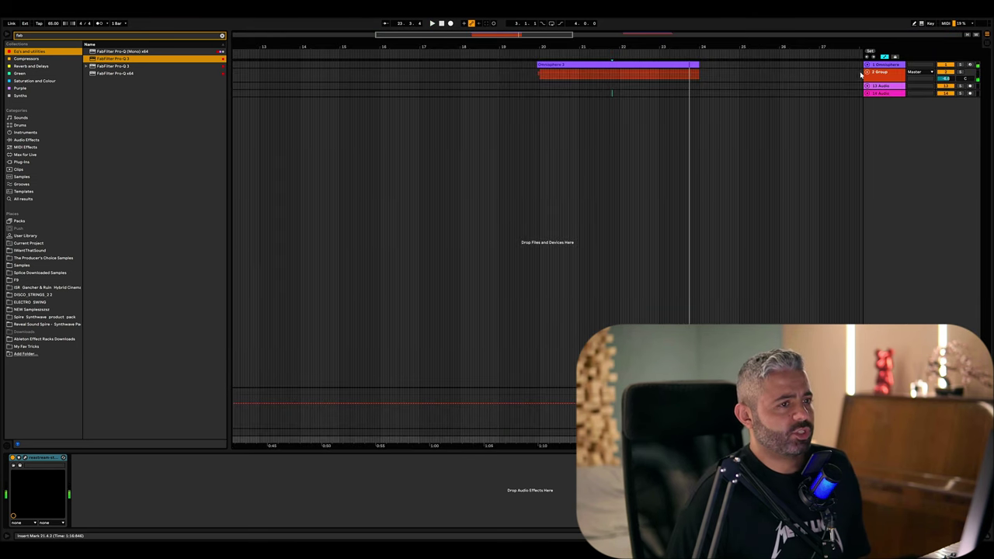
Step: Unfold the parent group to review its nested tracks, then fold the inner group, BASS and Serum tracks
click(867, 72)
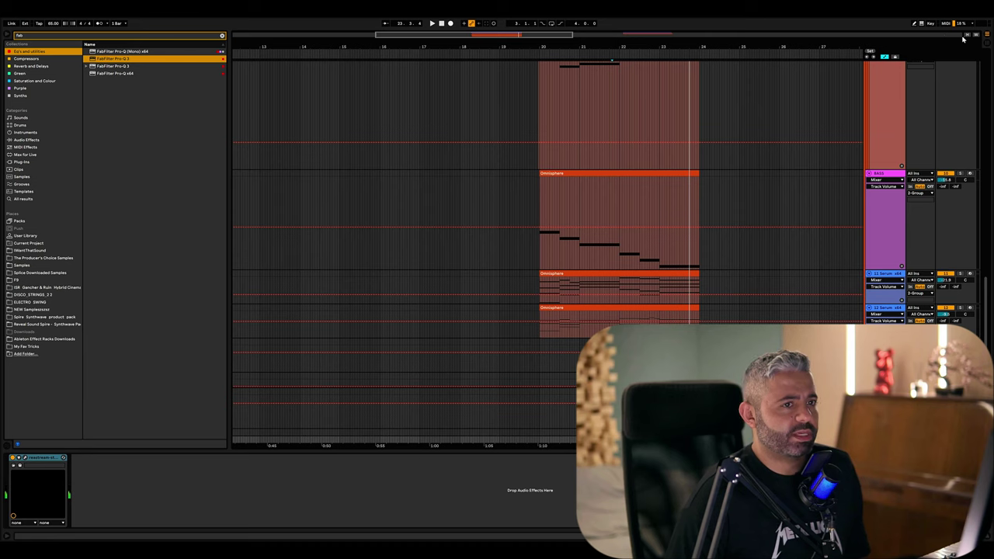
key(h)
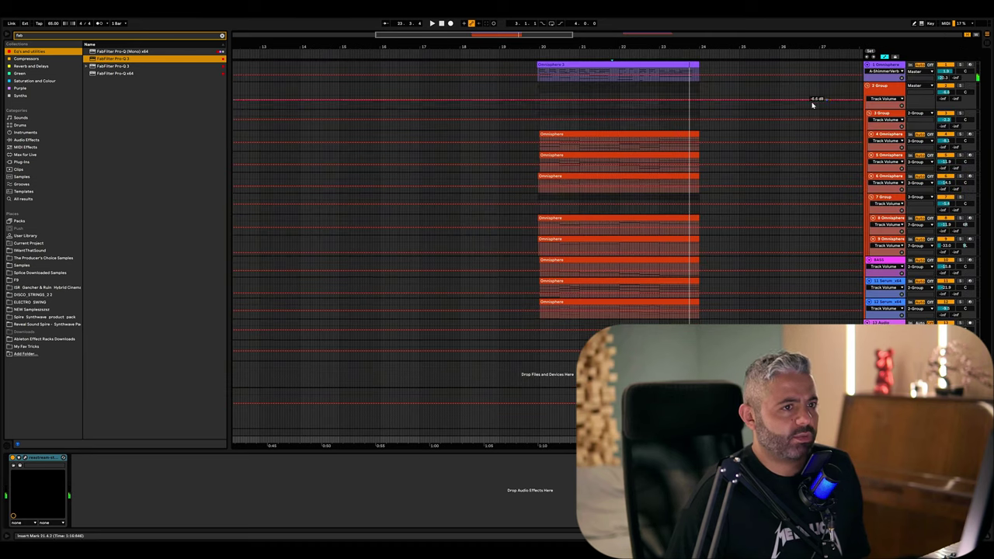
key(h)
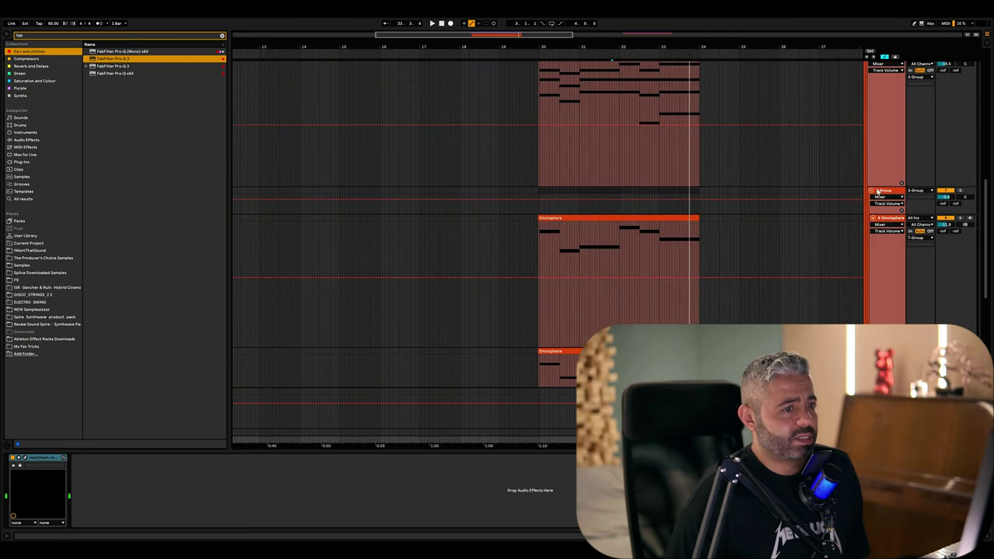
click(872, 191)
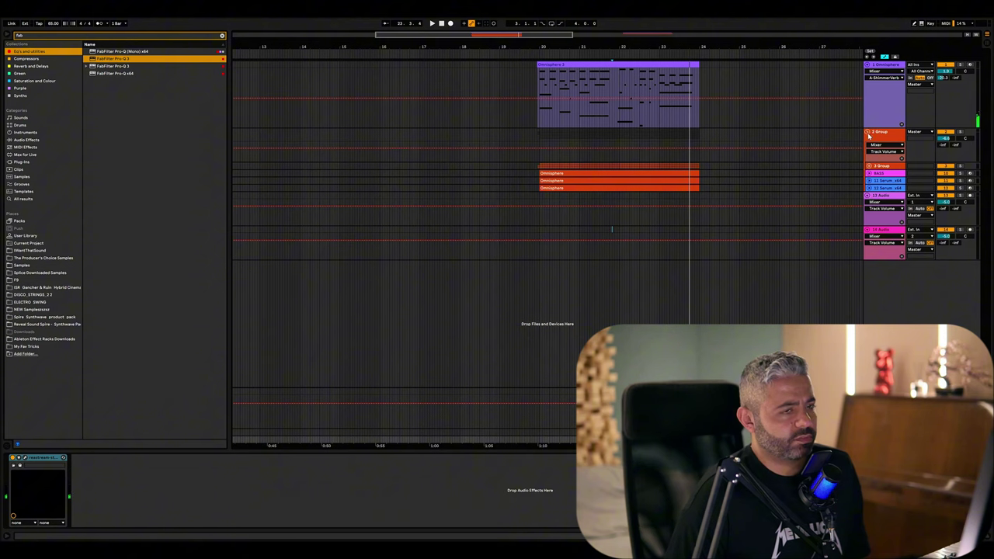
click(806, 136)
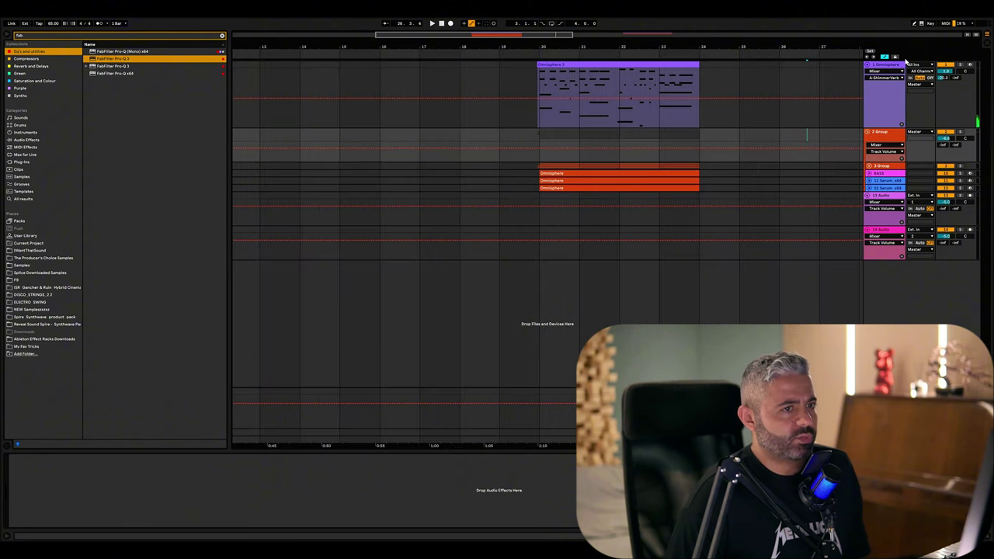
Step: Hide the automation and place the insert marker at the start of the first Omnisphere clip
click(531, 124)
key(plus)
key(plus)
key(plus)
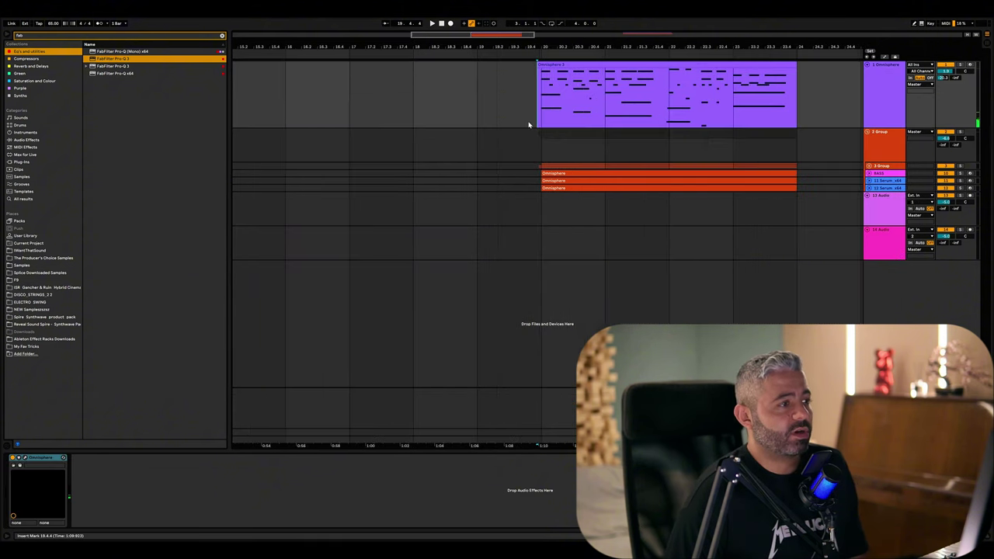
key(minus)
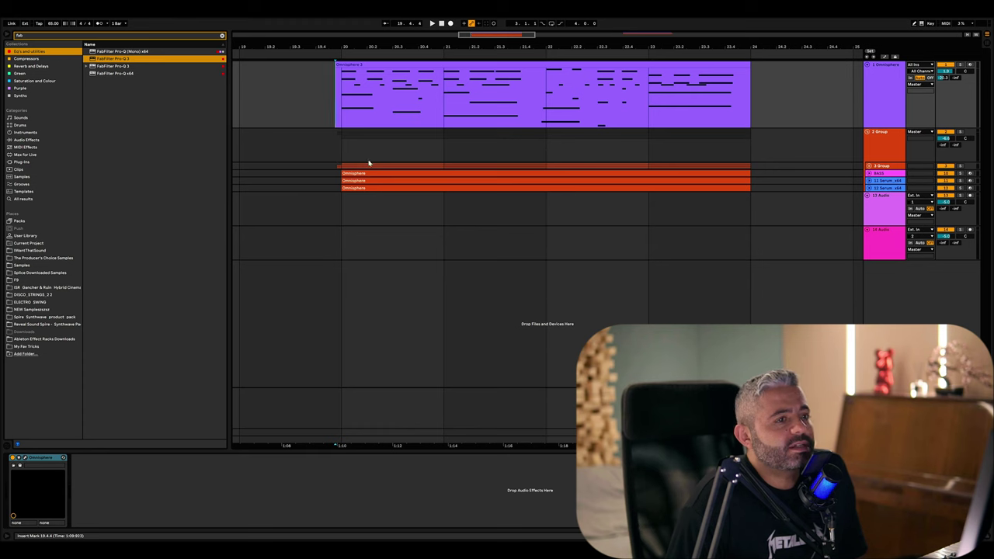
Step: Unfold the grouped tracks to examine their MIDI notes, then fold the individual Omnisphere tracks
alt+click(870, 178)
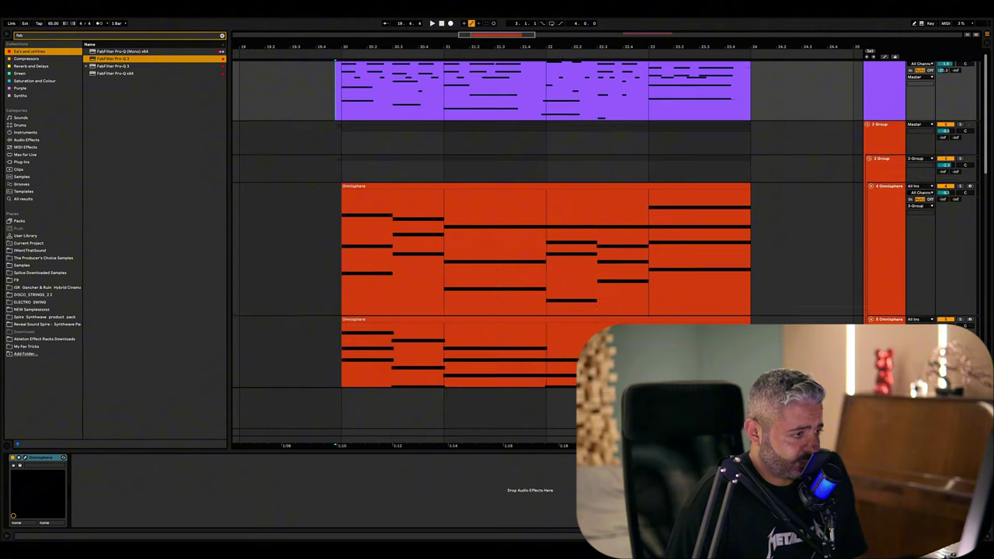
scroll(710, 262, down, 5)
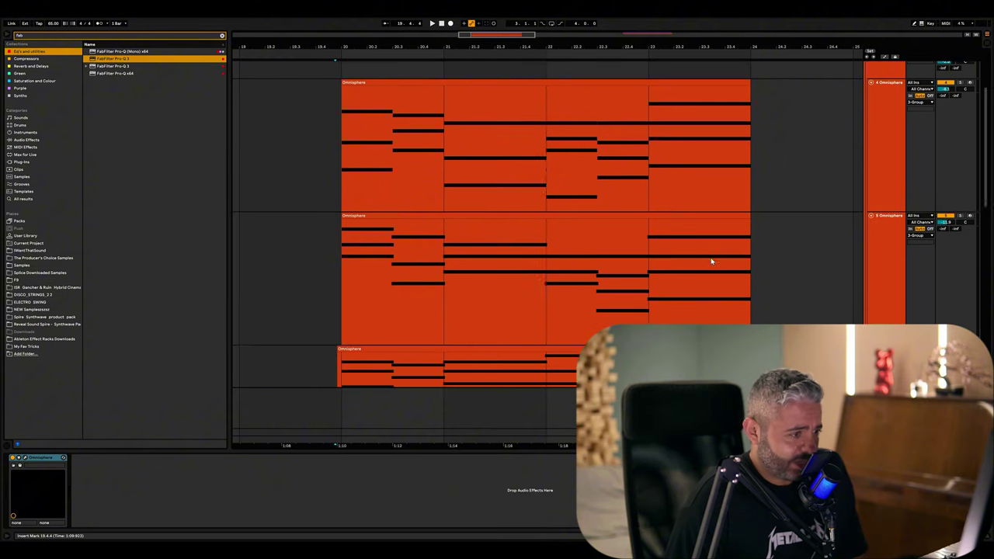
key(alt+u)
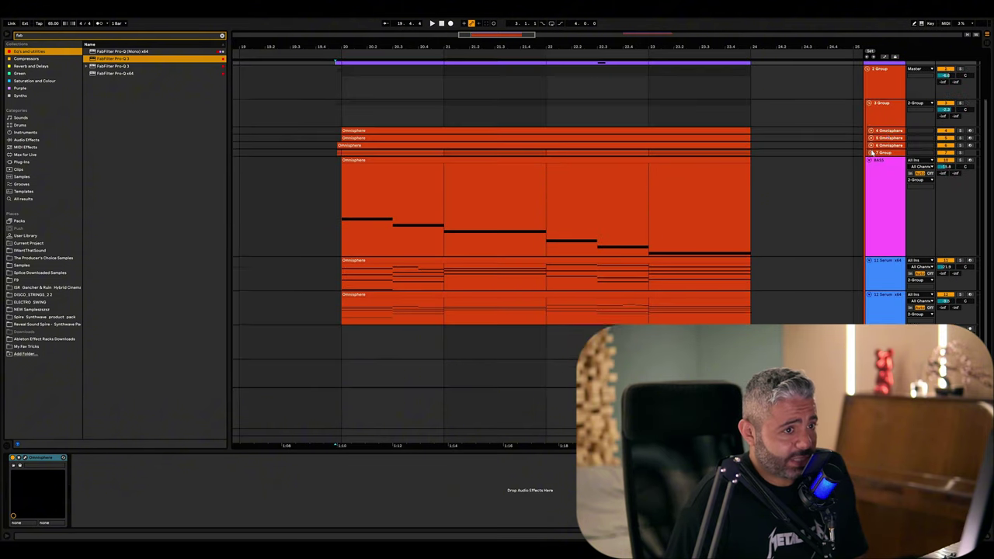
key(alt+u)
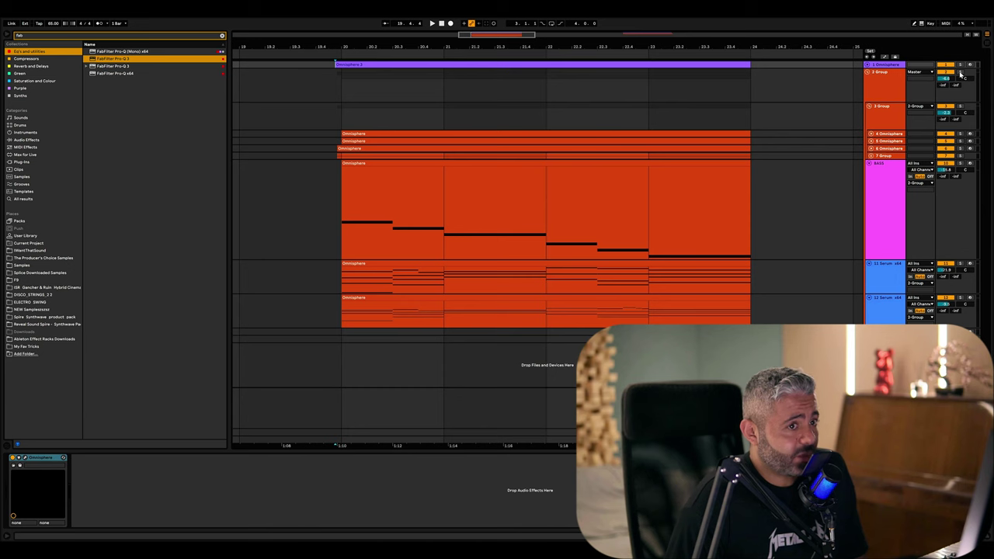
Step: Solo the parent group, play it from bars 20 and 21, and raise its volume to about -1.4 dB
click(347, 111)
key(space)
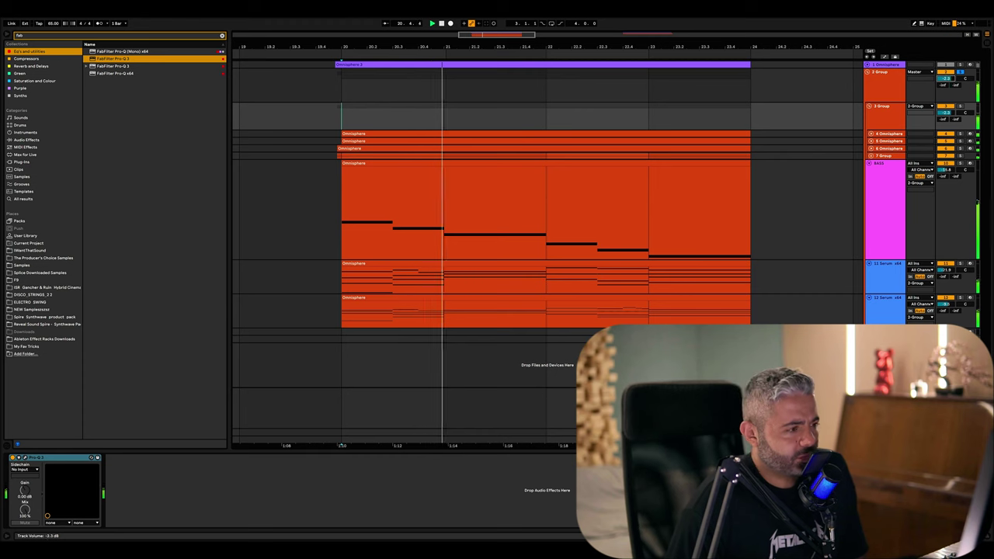
key(space)
click(437, 124)
key(space)
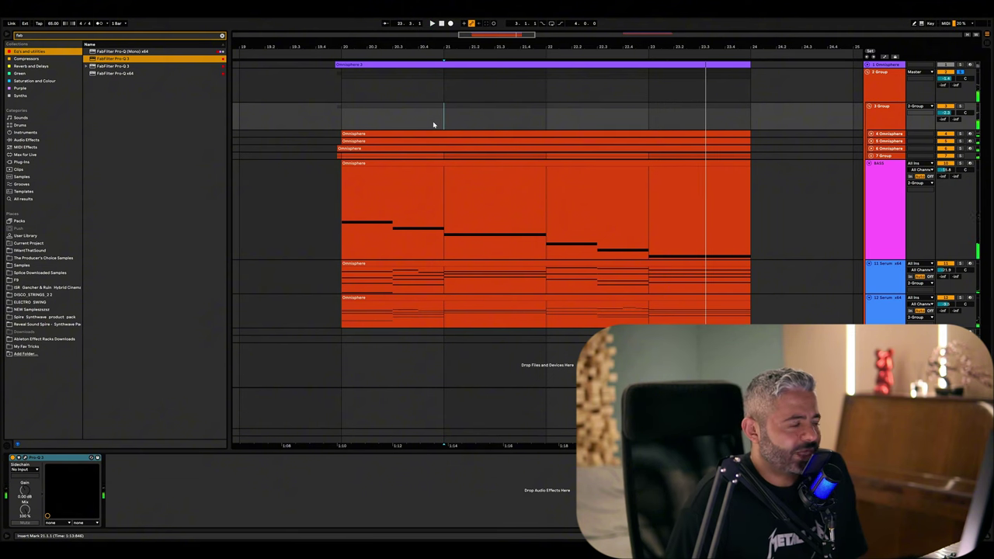
Step: Unfold Omnisphere tracks 4 to 6 and the innermost group, examine the notes down to the Serum layers, then fold the tracks
click(872, 135)
click(872, 269)
scroll(886, 264, down, 3)
click(874, 311)
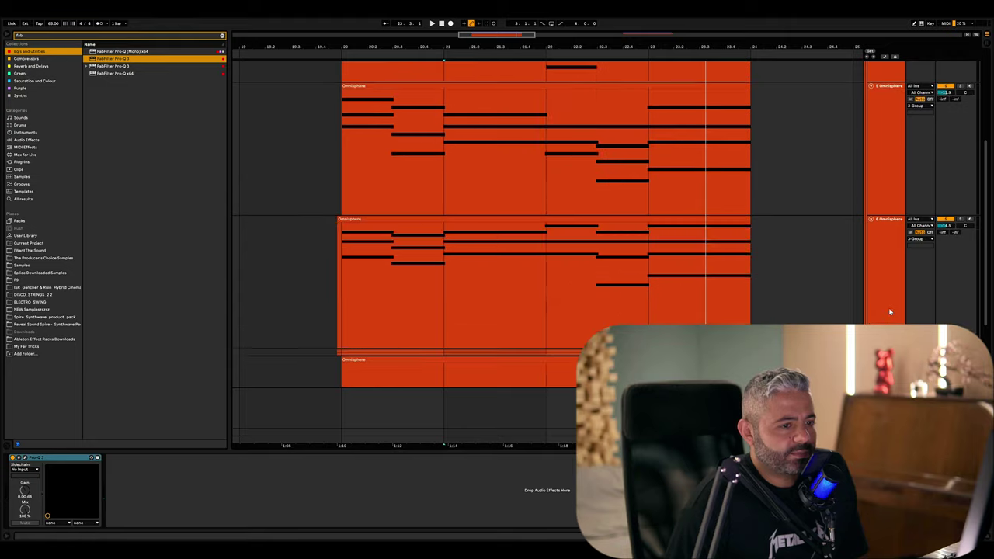
scroll(886, 309, down, 3)
drag(889, 226, 891, 288)
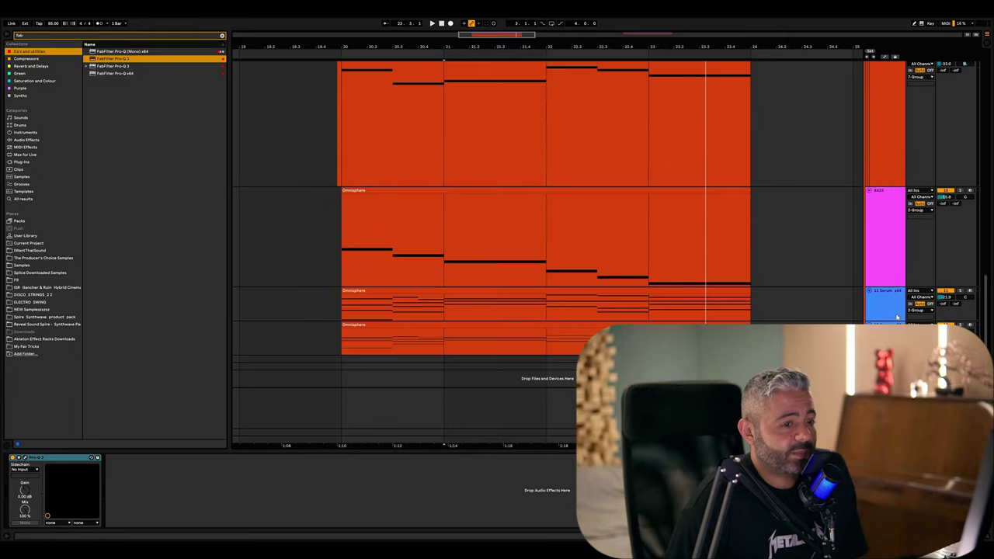
alt+click(868, 191)
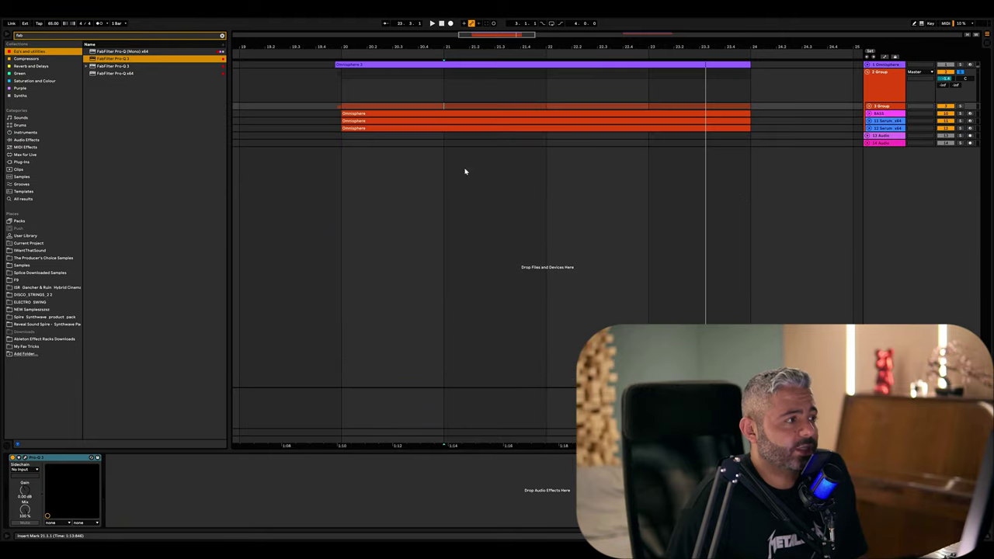
Step: Add FabFilter Pro-Q 3 to the parent group with a high-shelf boost, a +0.44 dB bell at about 1725 Hz and a low-end boost
key(space)
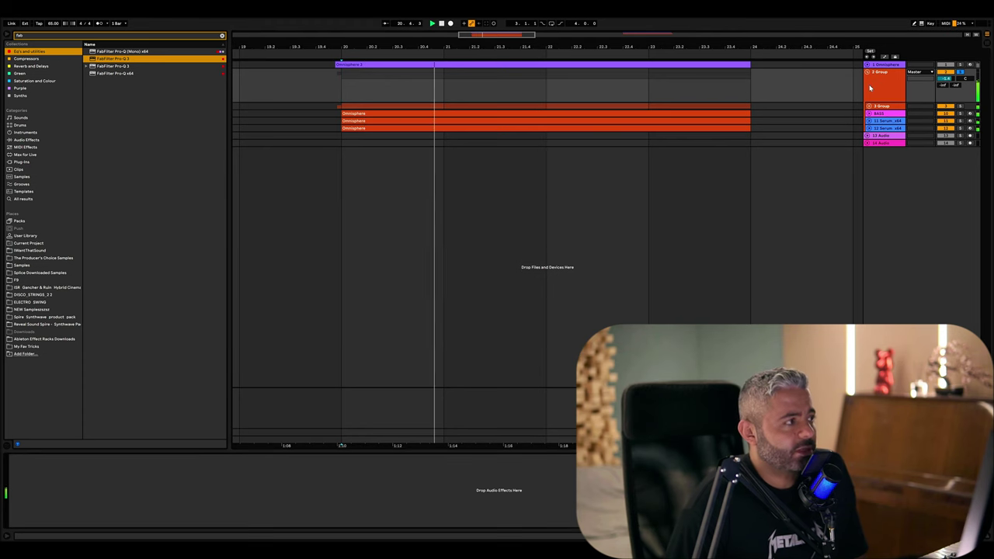
drag(211, 59, 450, 96)
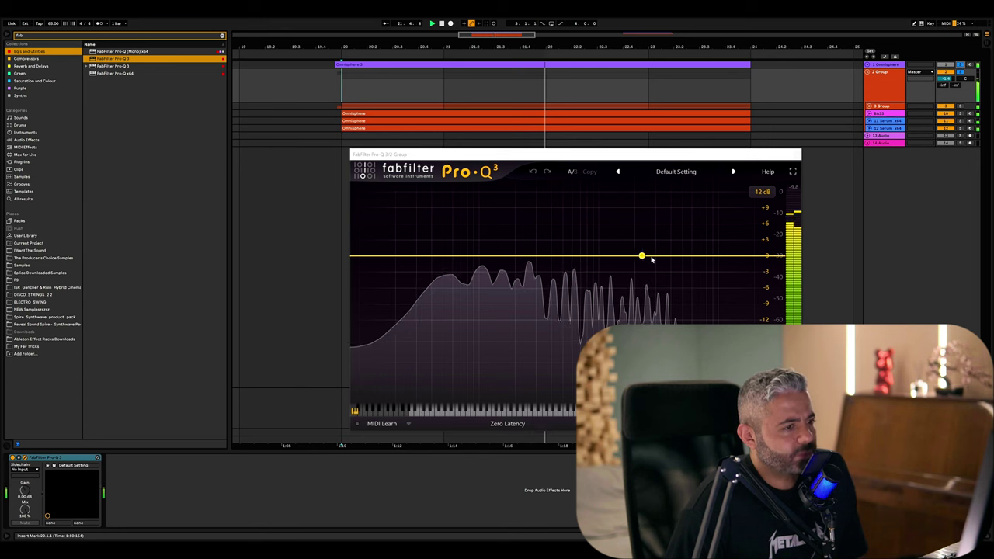
drag(759, 256, 694, 243)
drag(573, 255, 628, 254)
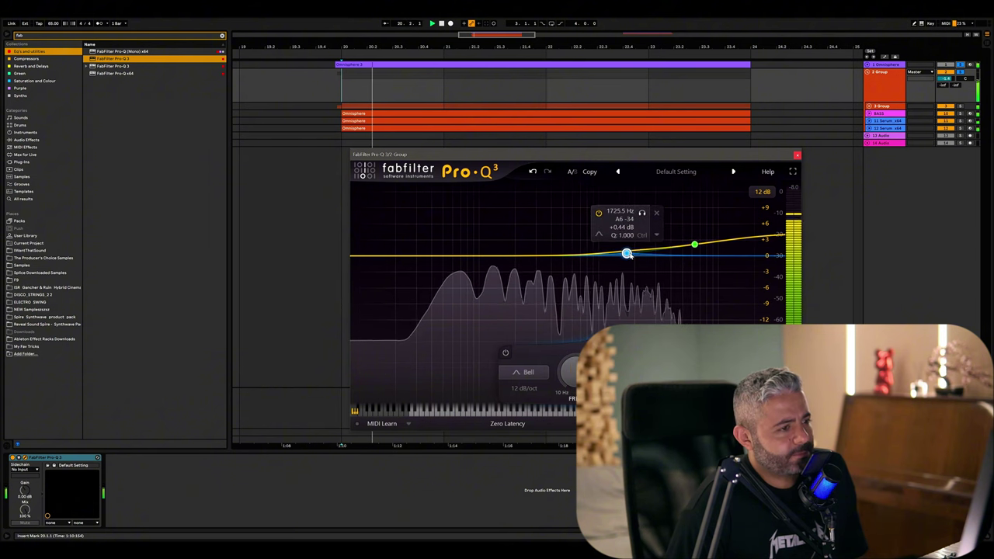
drag(440, 254, 438, 234)
click(797, 155)
Step: Unfold track 1, load the Wing Upright - Dark Indie patch in its Omnisphere instrument during playback, and unsolo the track
click(867, 68)
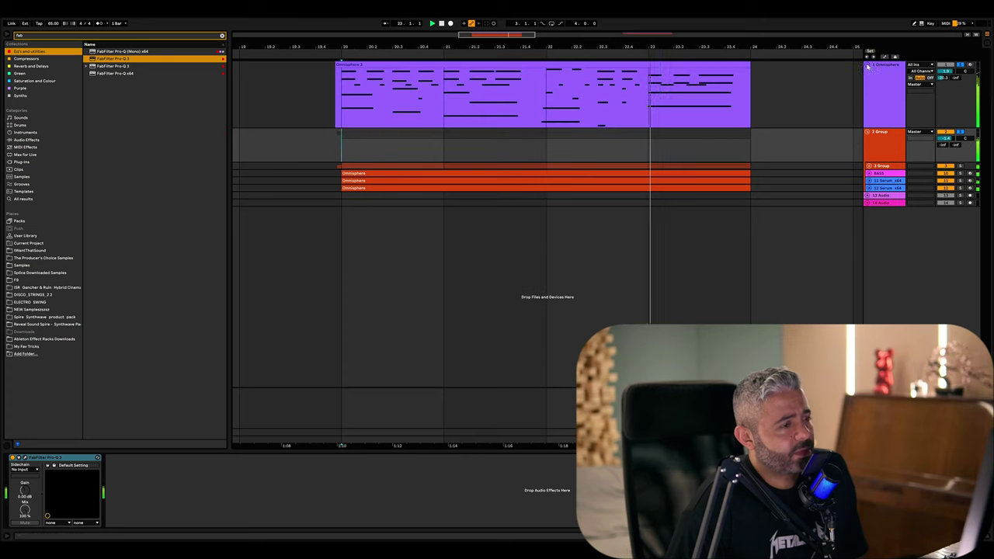
double_click(583, 67)
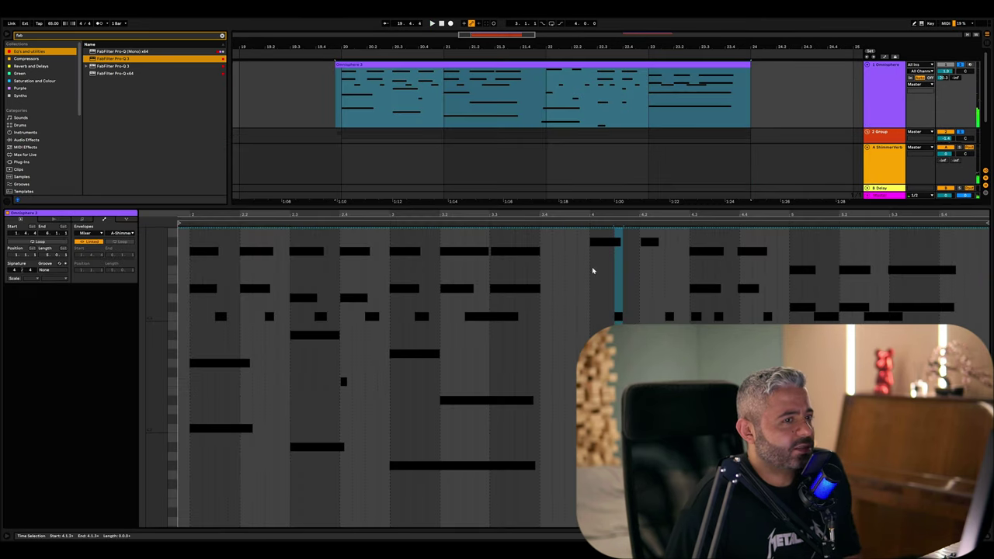
key(shift+Tab)
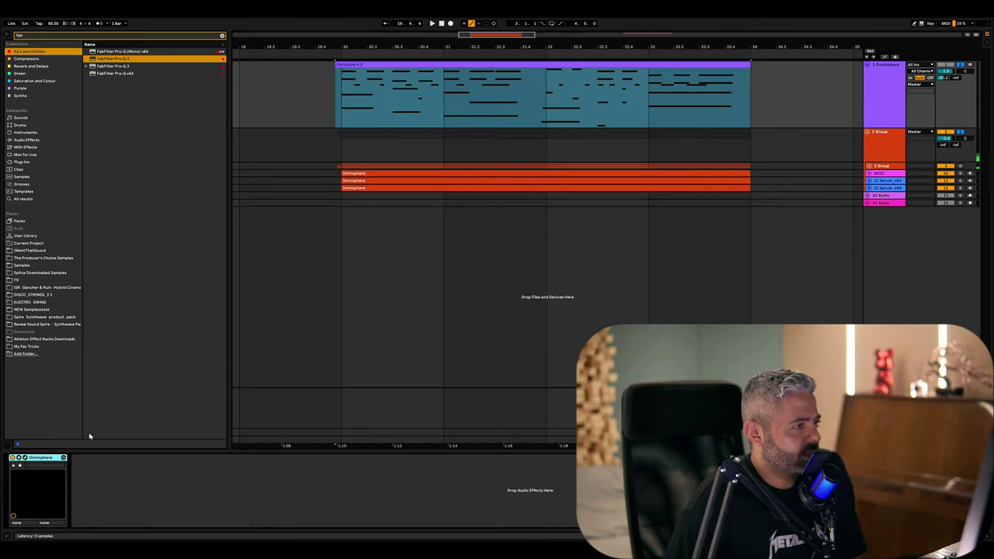
click(25, 461)
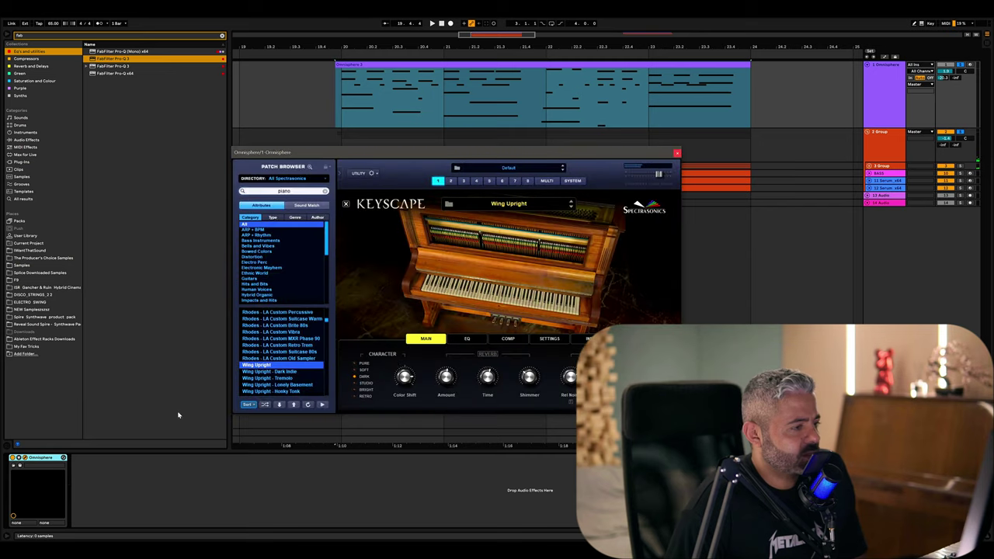
key(space)
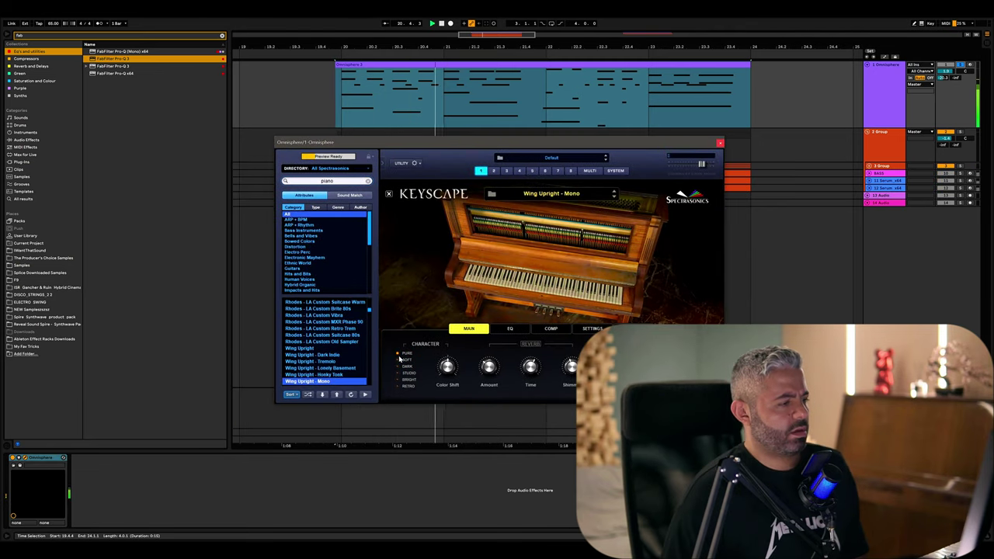
click(326, 355)
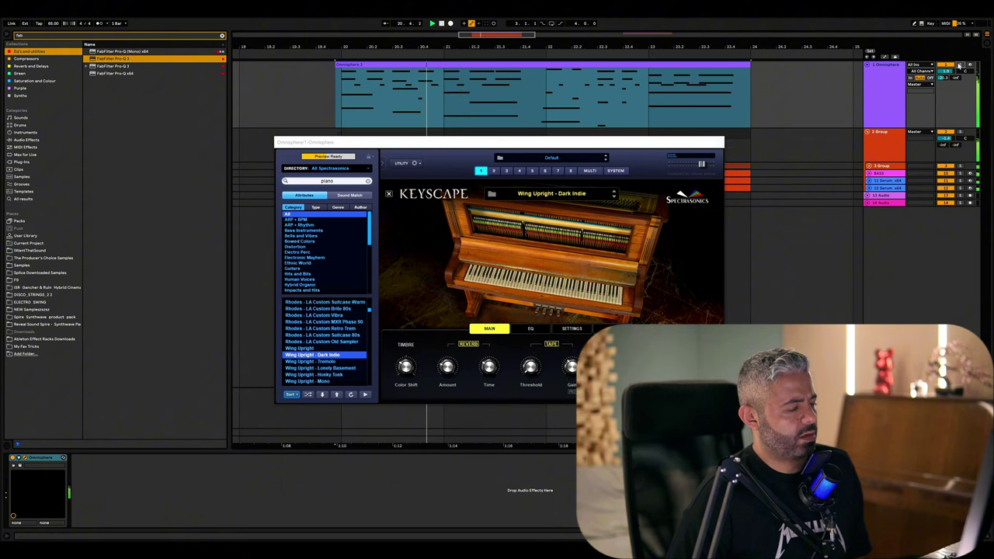
Step: Examine the Dark Indie patch's Main and EQ pages during playback, and close the instrument window
click(401, 375)
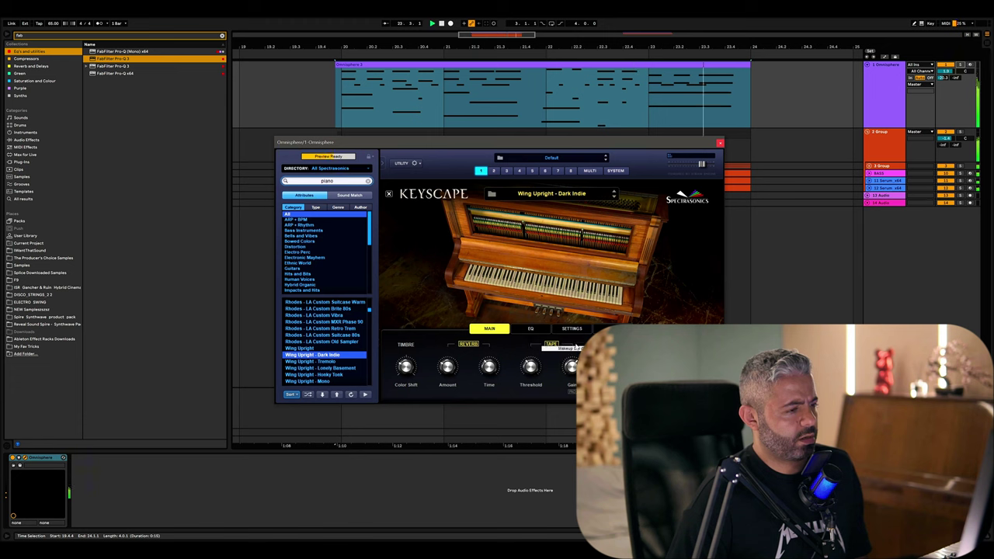
click(531, 330)
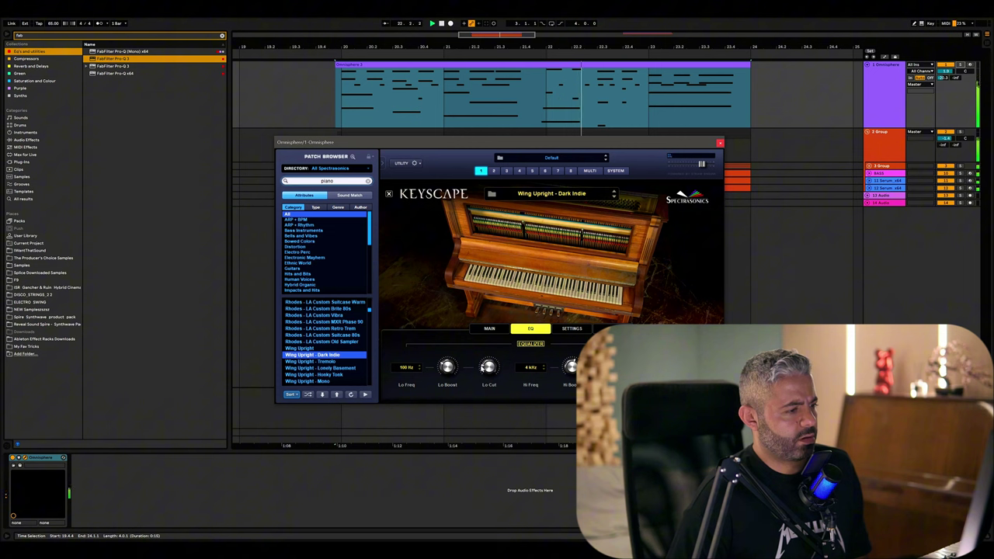
mouse_move(446, 360)
click(489, 328)
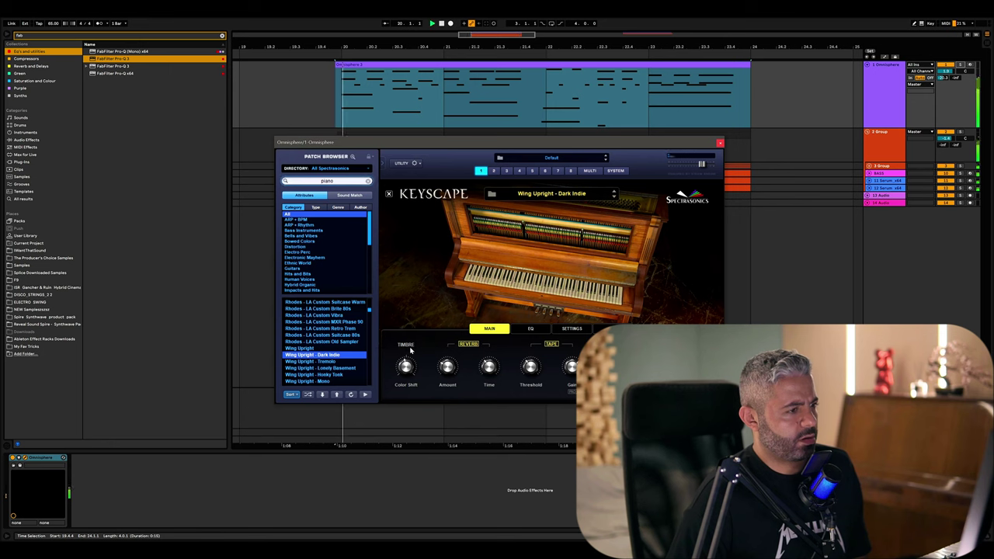
click(719, 144)
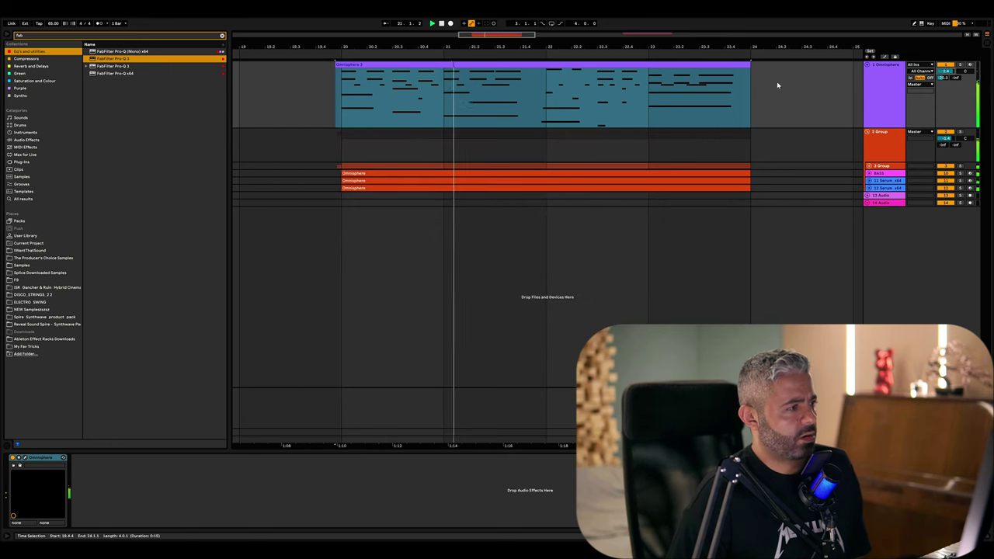
Step: Raise the velocities of all notes in track 1's piano clip, and set the track volume to about -0.3 dB
click(384, 64)
double_click(384, 65)
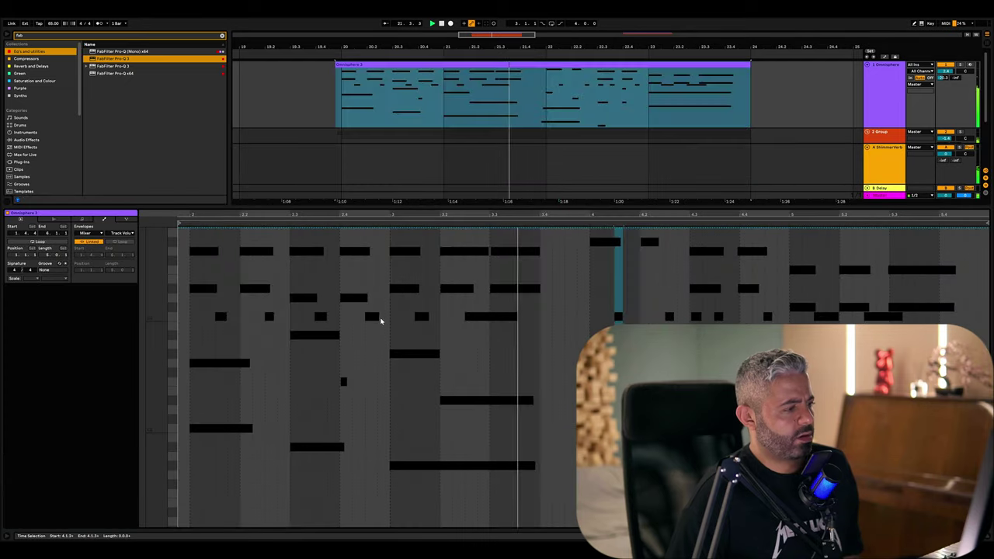
key(ctrl+a)
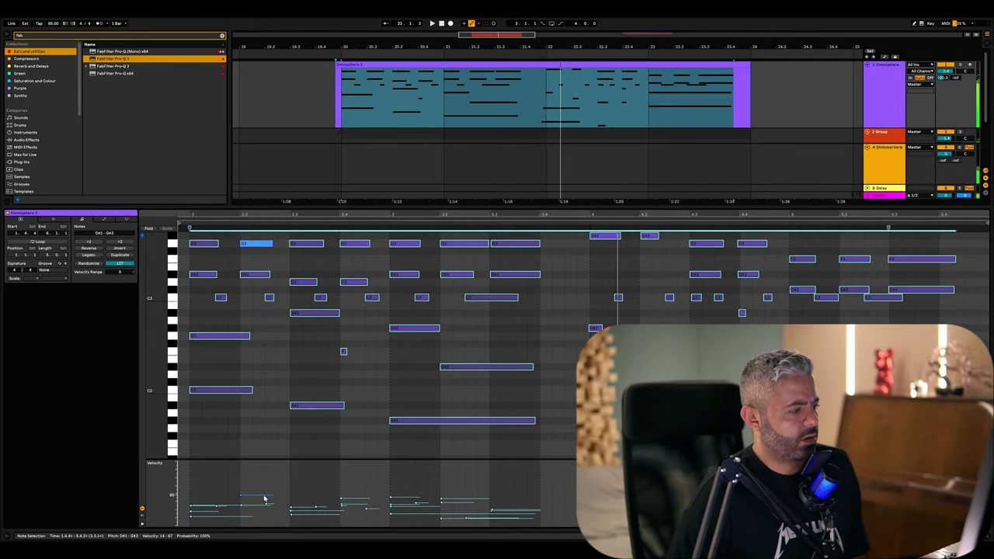
drag(258, 497, 256, 485)
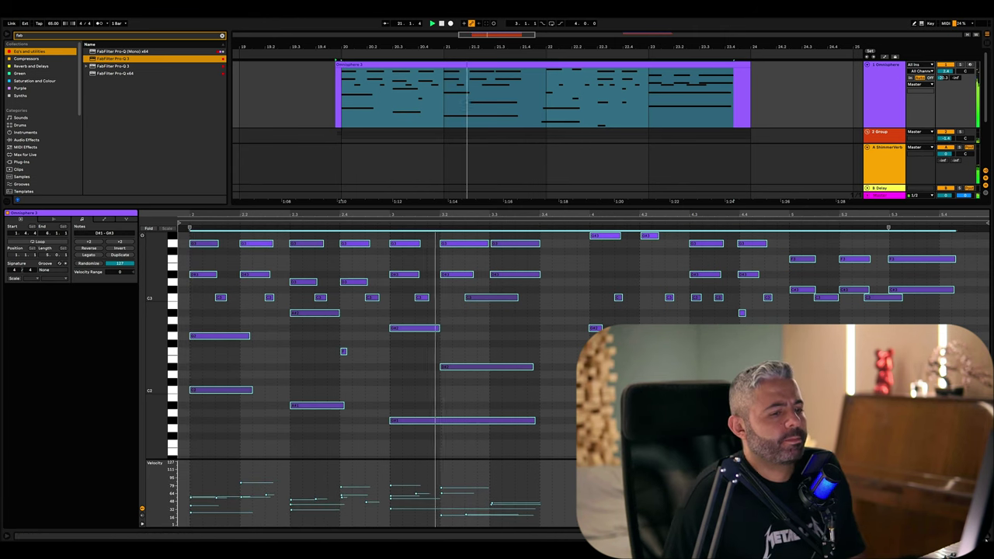
key(ctrl+alt+l)
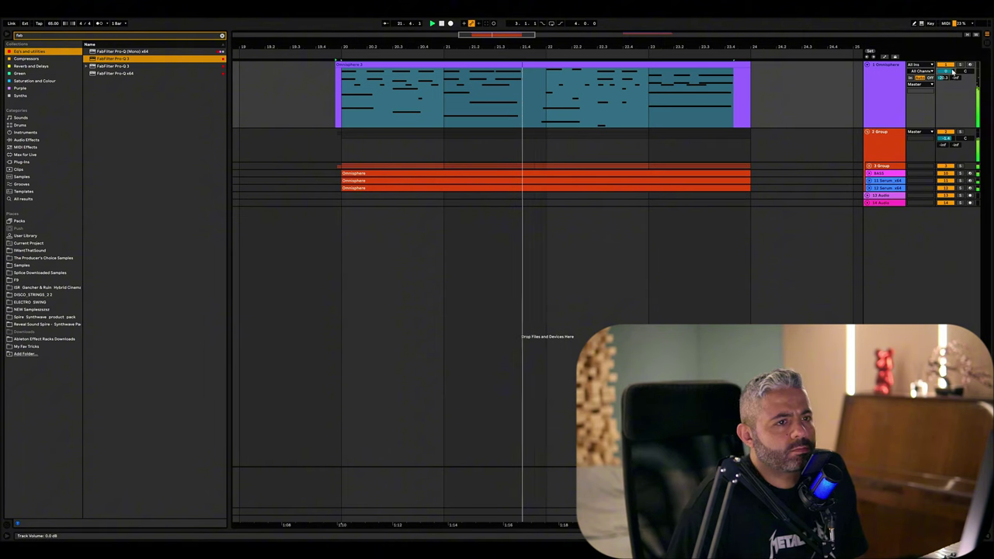
drag(953, 71, 953, 73)
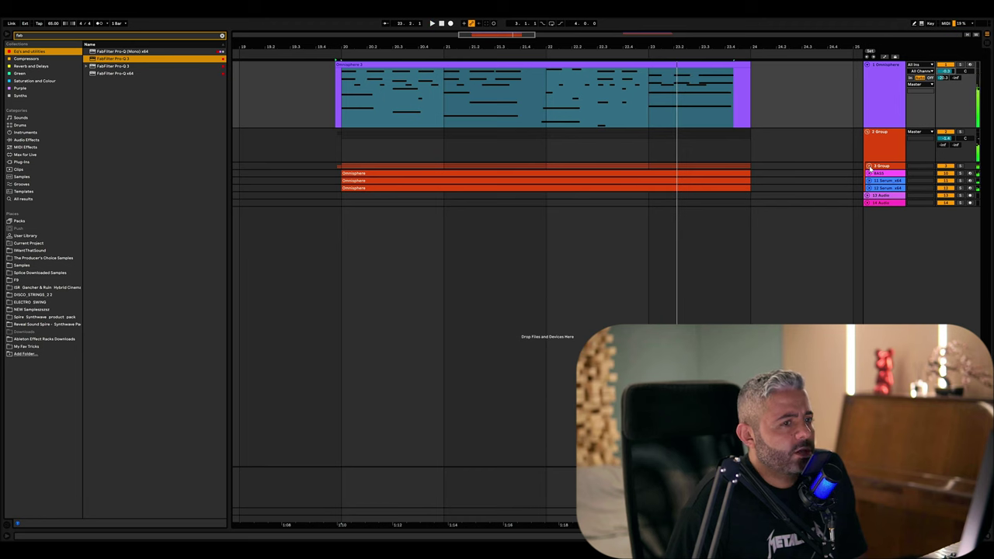
Step: Unfold the nested group, examine its layers' MIDI notes, and fold the tracks inside it
click(869, 167)
scroll(365, 247, down, 2)
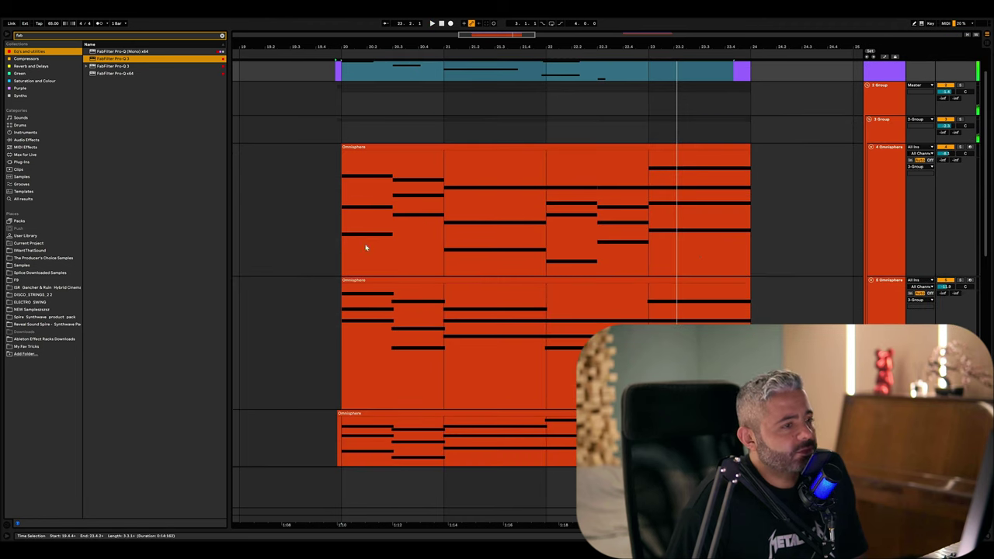
scroll(883, 289, down, 5)
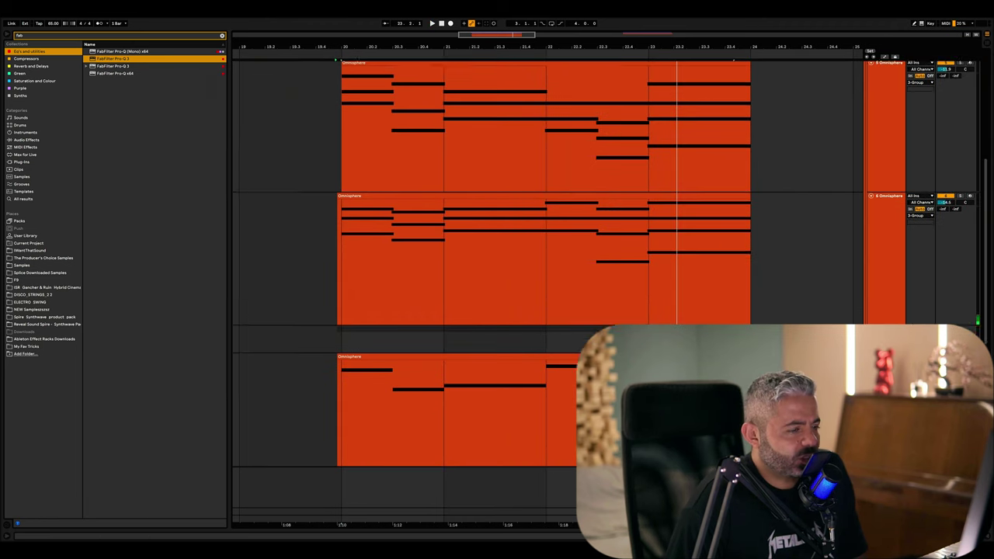
alt+click(870, 166)
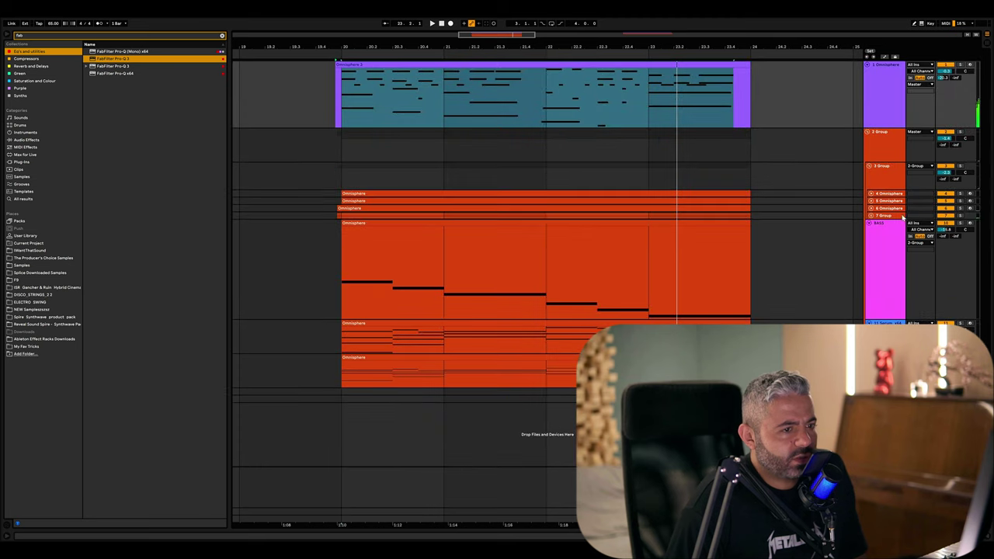
Step: Set the arrangement's fixed grid to 1/8 and place the insert marker at bar 20 on the BASS track
click(354, 311)
right_click(383, 315)
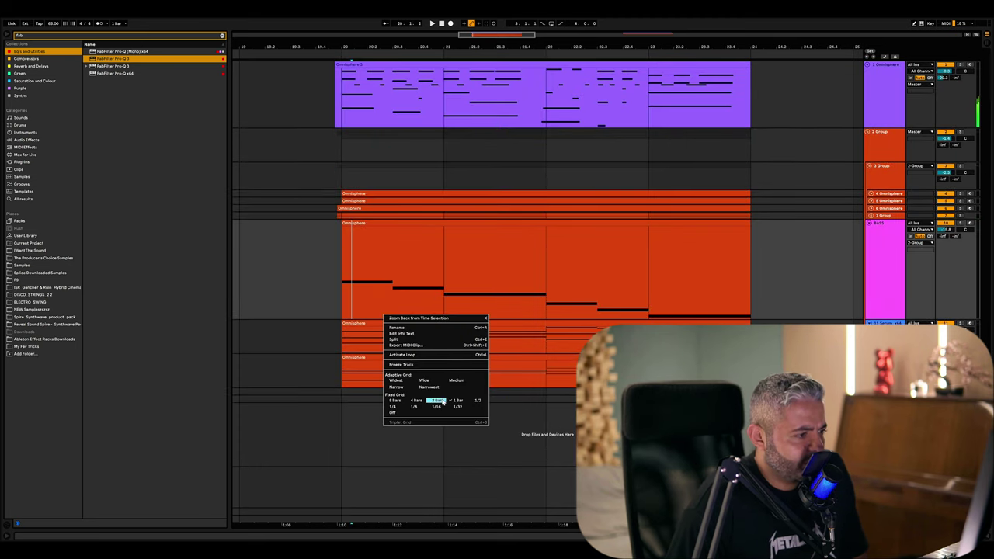
click(415, 407)
scroll(342, 280, up, 2)
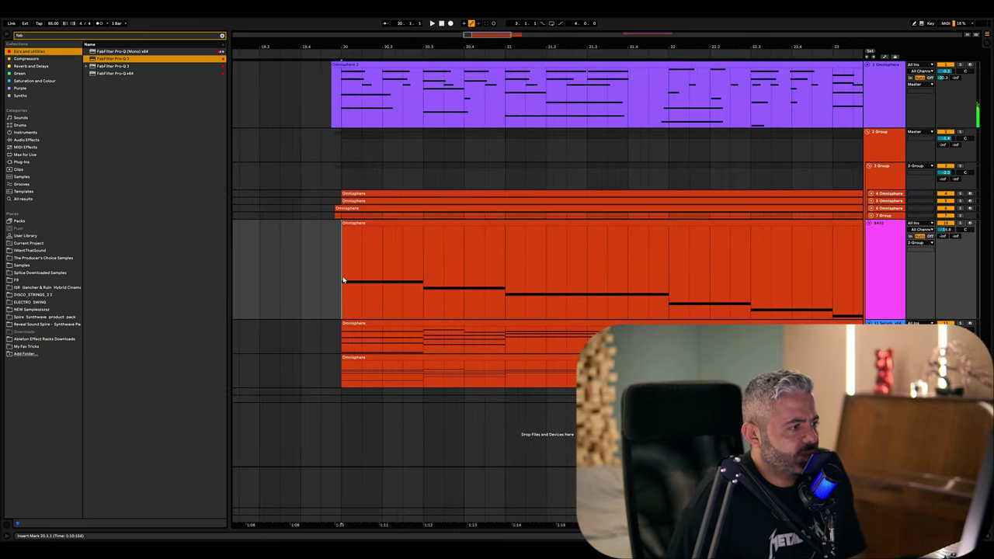
Step: Play from bar 20, comparing the mix with the innermost group, bass and Serum layers muted and reactivated
click(895, 234)
key(Down)
key(Down)
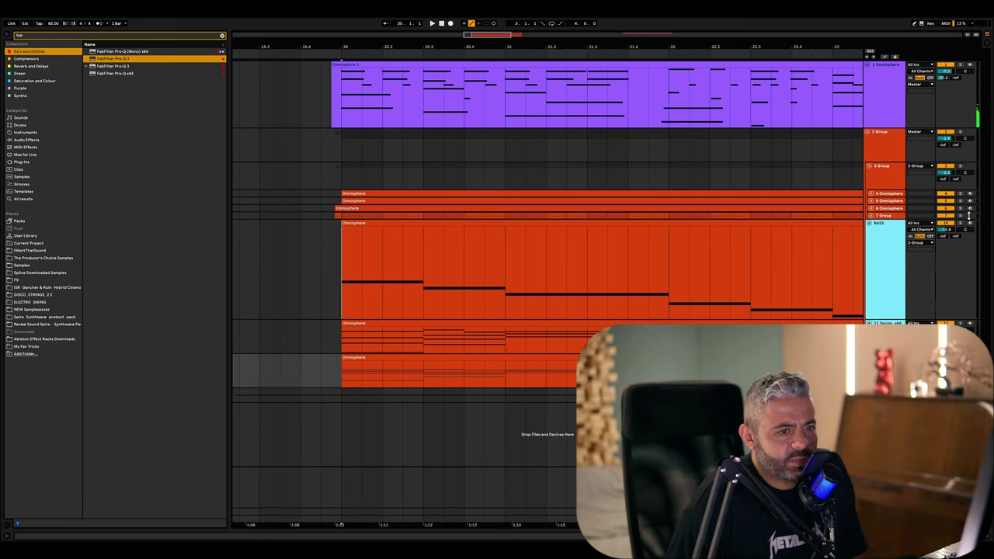
key(space)
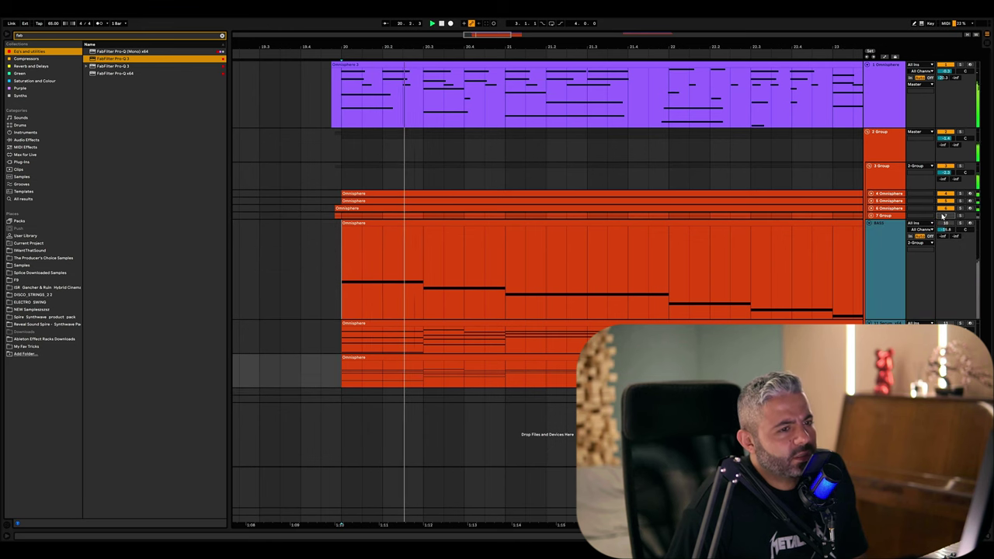
click(945, 208)
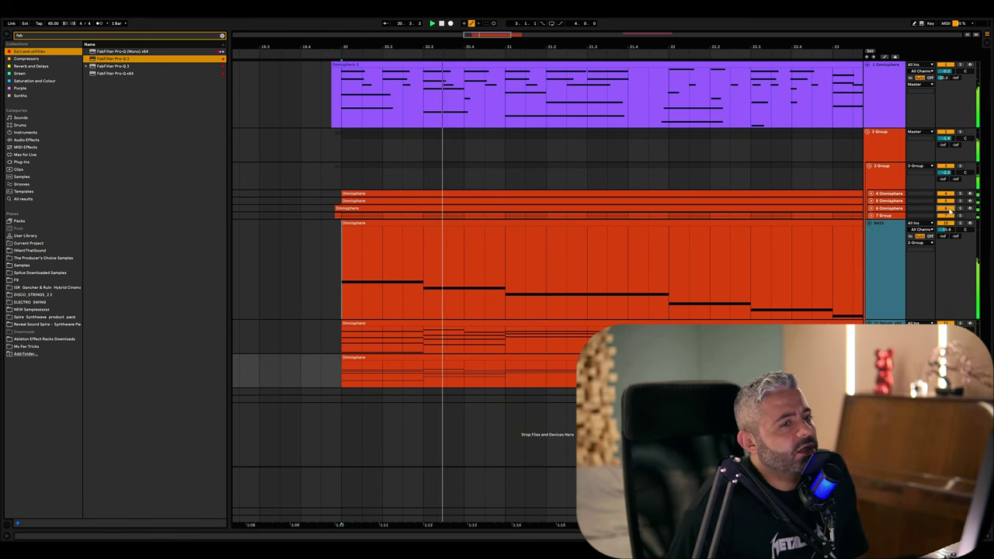
Step: Lower Omnisphere track 6 to about -17 dB, raise Omnisphere track 5 to about 3 dB, and fold both tracks
click(950, 223)
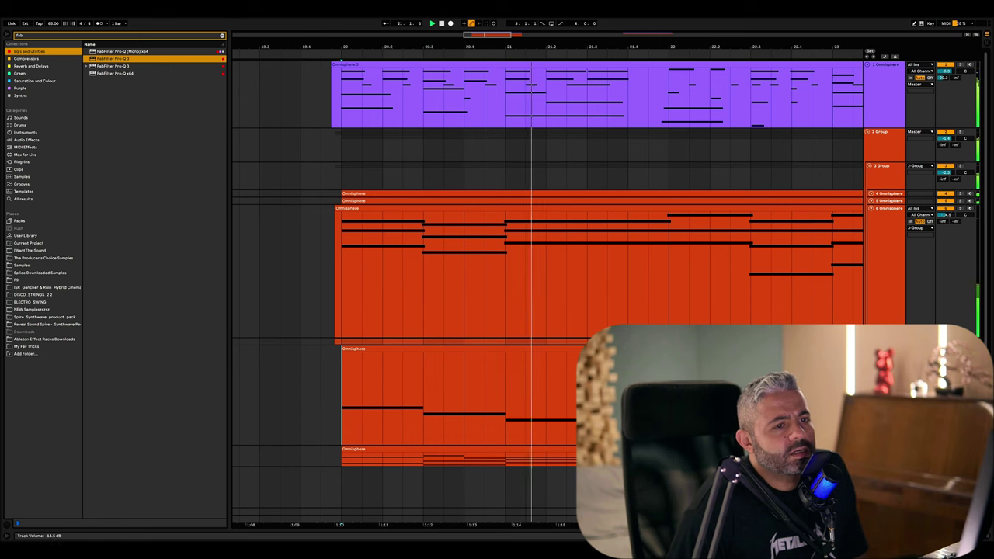
drag(946, 215, 947, 230)
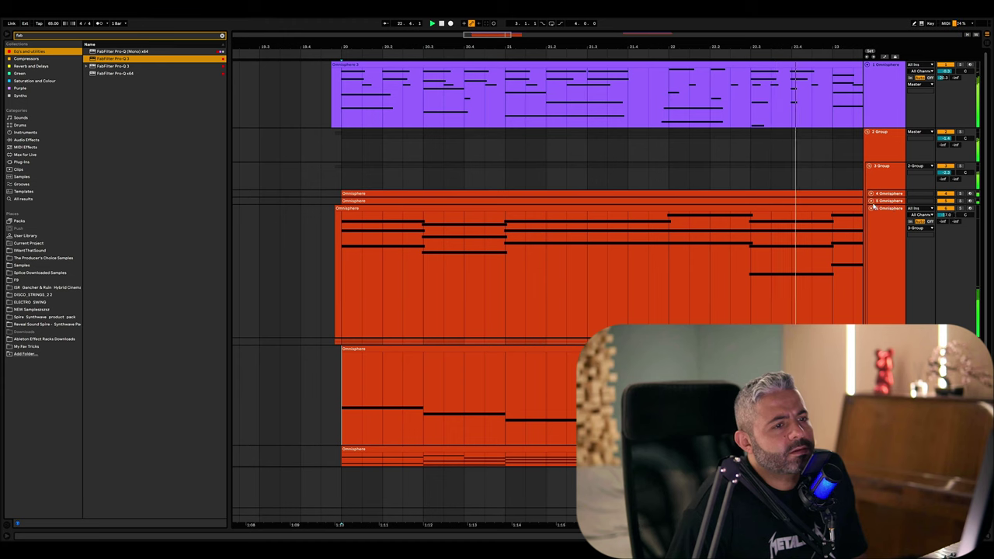
key(Delete)
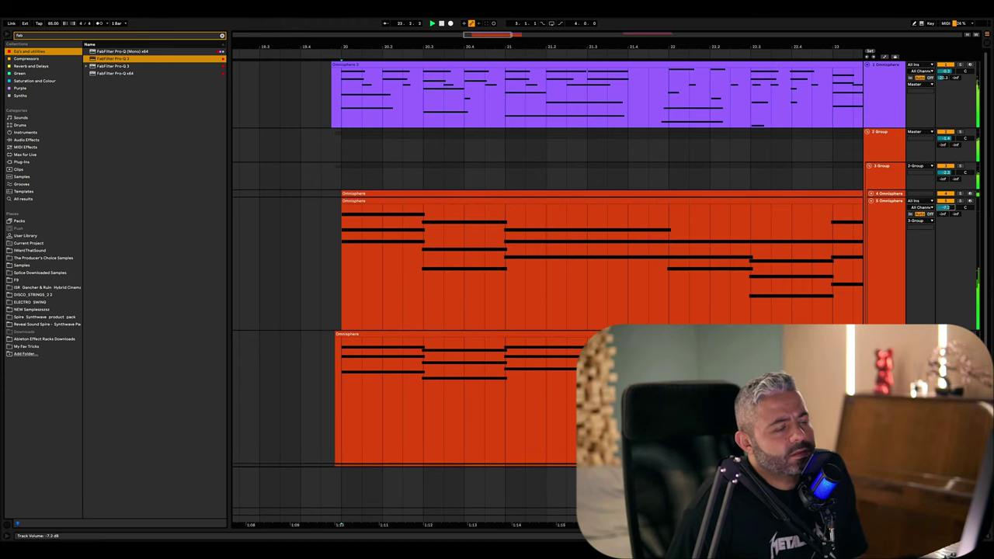
drag(945, 207, 944, 198)
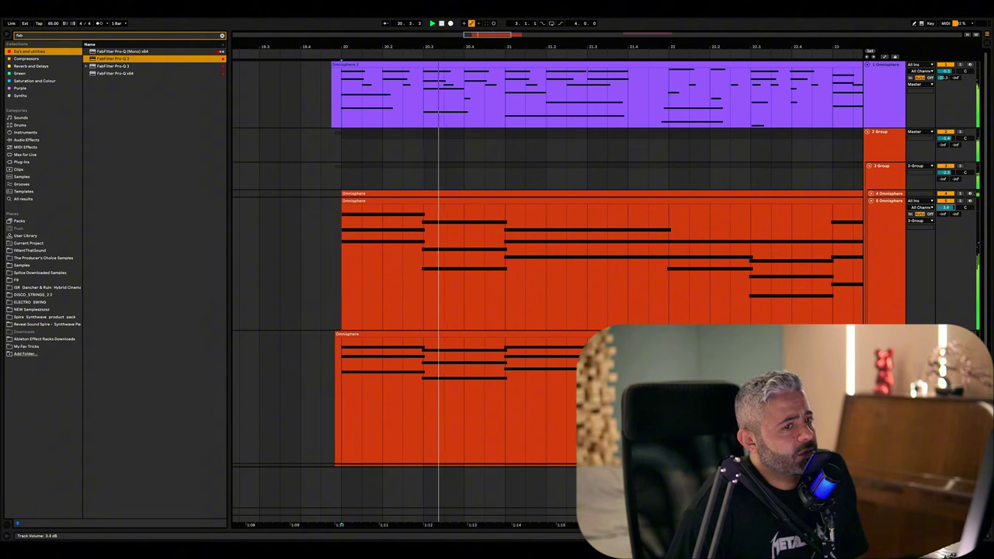
key(ctrl+z)
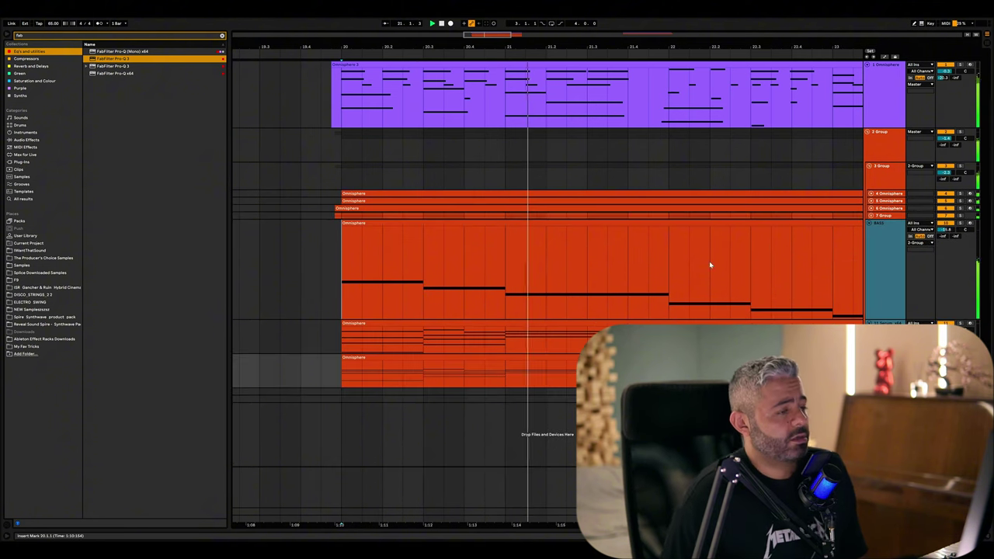
Step: Fold and unfold the nested group, and set the arrangement's fixed grid to 1 bar
click(680, 277)
scroll(681, 277, down, 5)
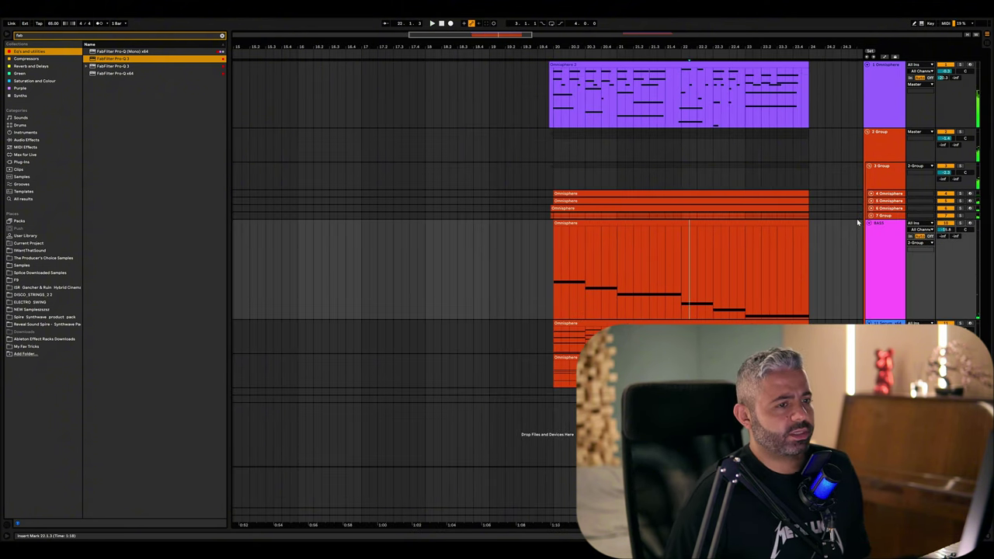
scroll(809, 228, up, 3)
scroll(619, 246, right, 4)
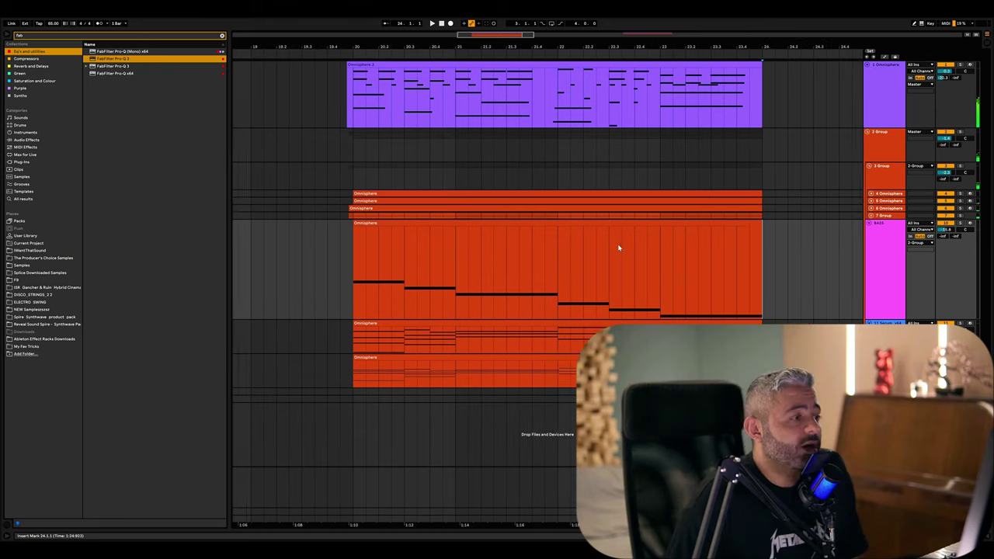
click(870, 223)
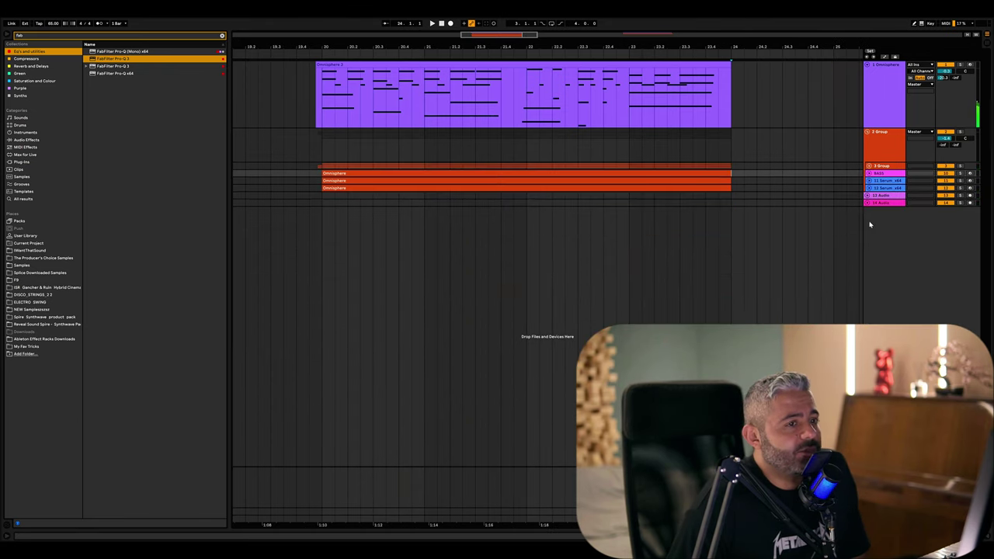
click(868, 166)
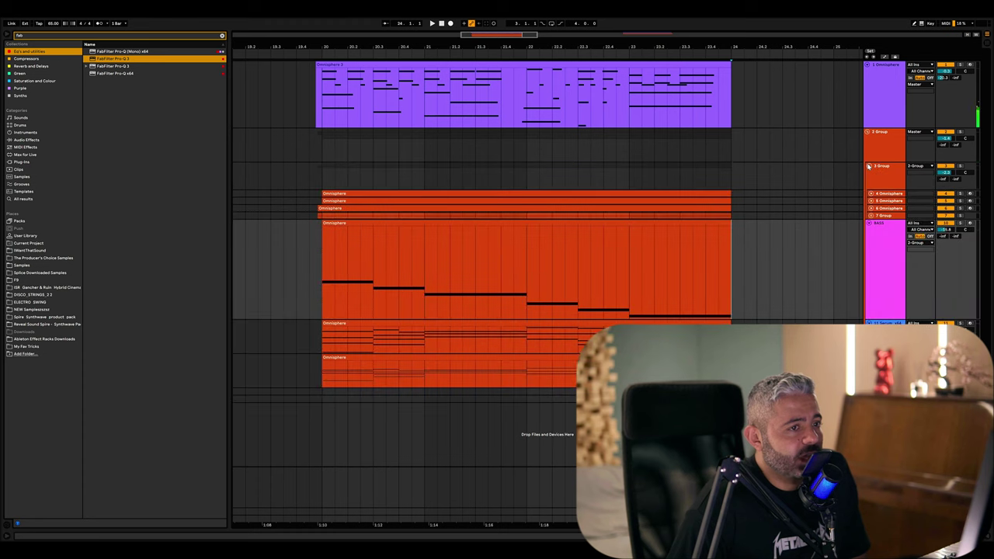
right_click(285, 207)
click(341, 263)
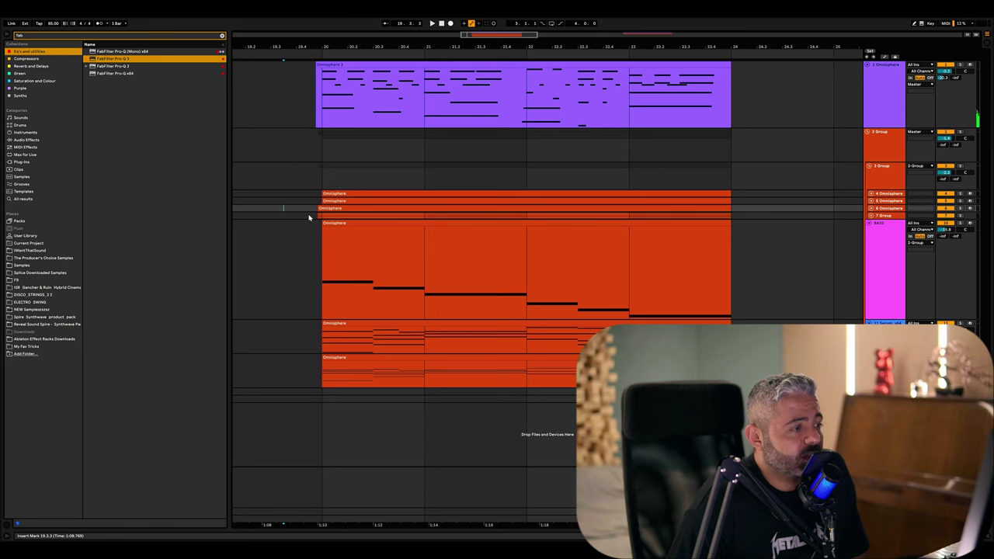
Step: Play from bar 20, set the top note at bar 21 of the purple Omnisphere clip to C4, and return to bar 20
click(324, 96)
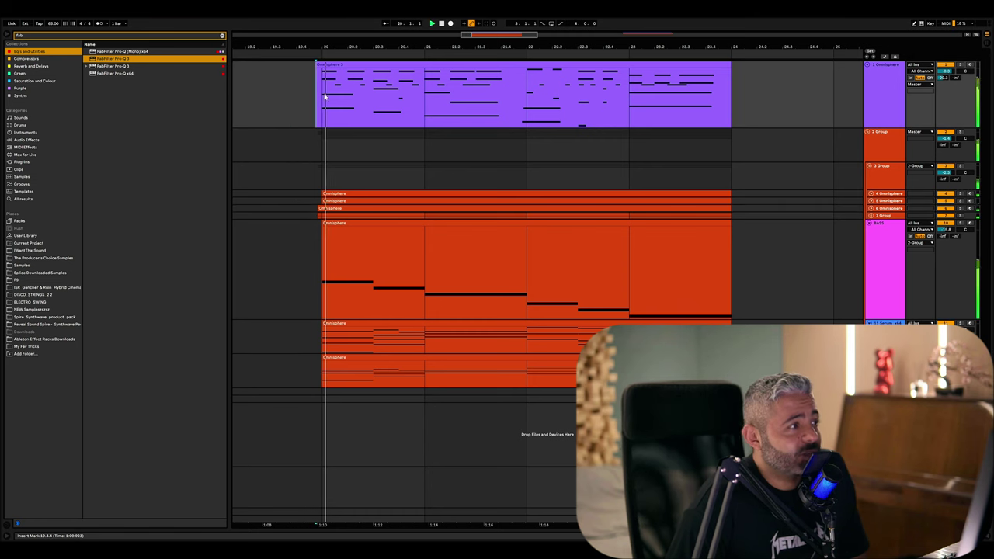
double_click(324, 96)
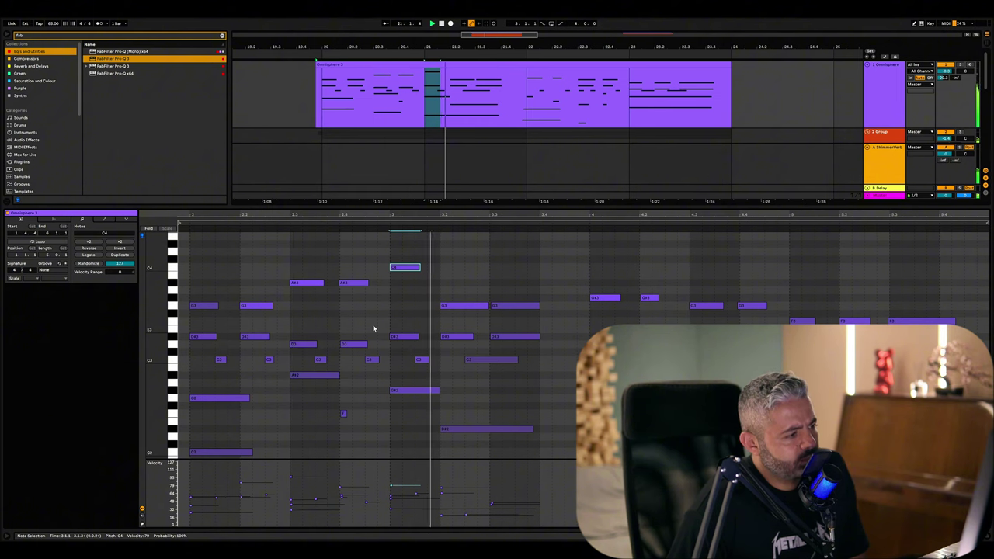
key(ctrl+alt+l)
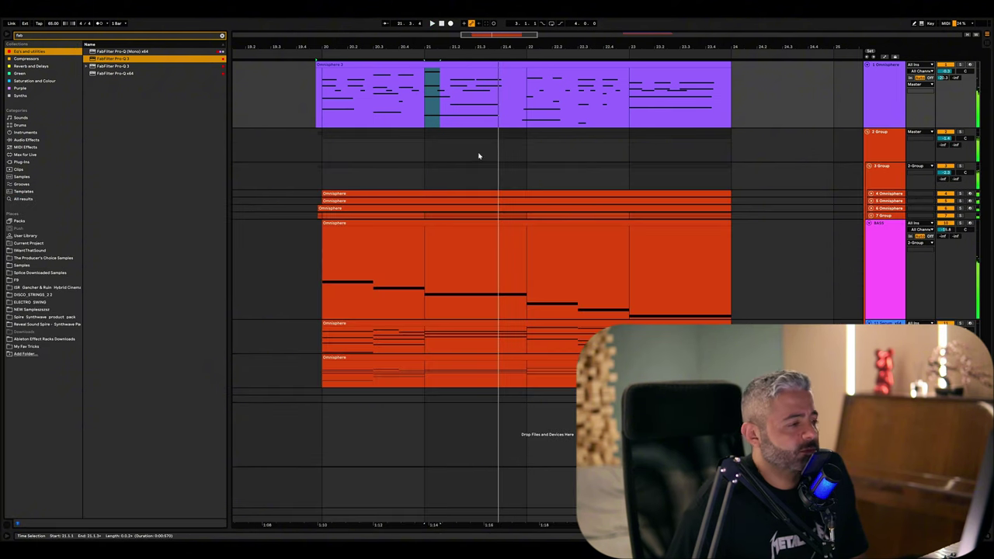
key(space)
click(323, 136)
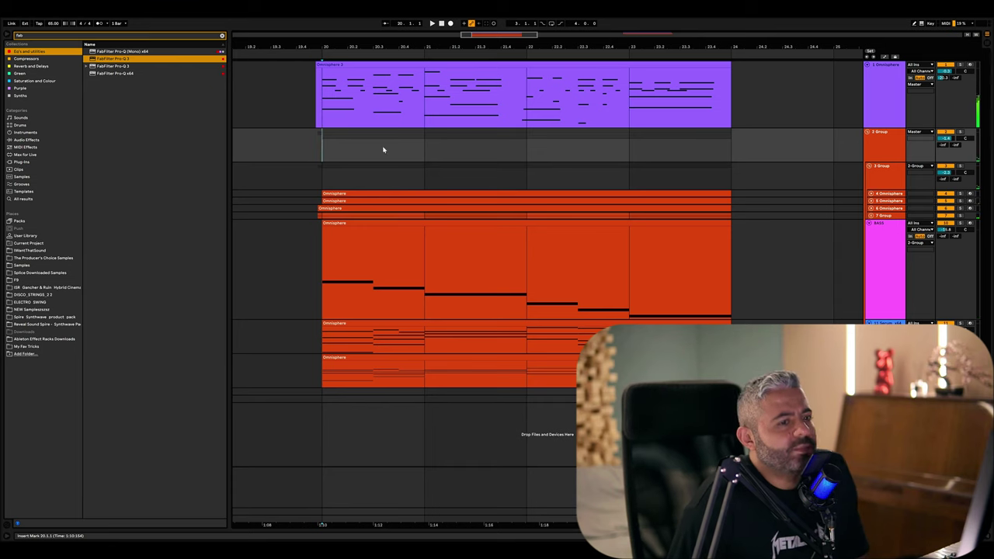
Step: Fold the nested Omnisphere group, the BASS track and both Serum tracks to compact the arrangement
click(883, 232)
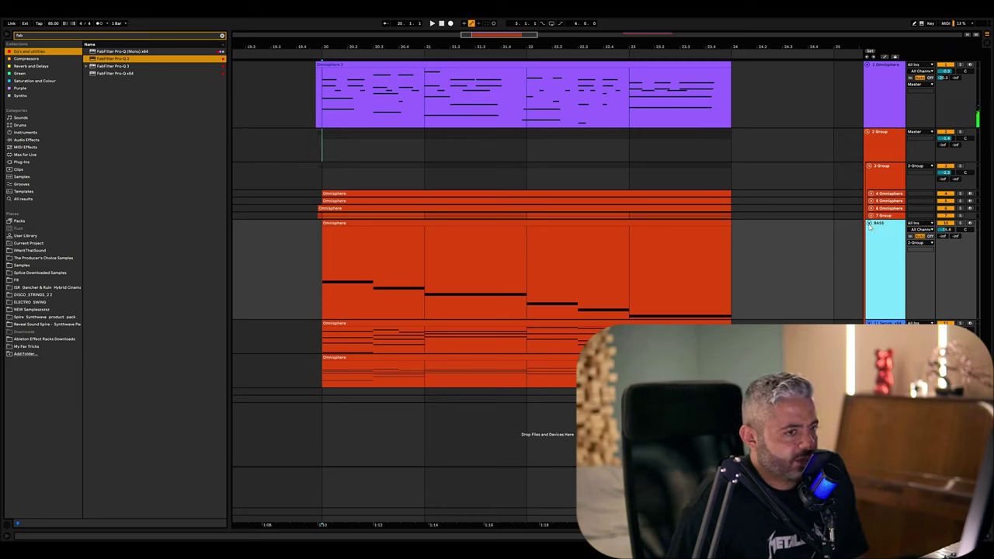
click(871, 215)
click(870, 215)
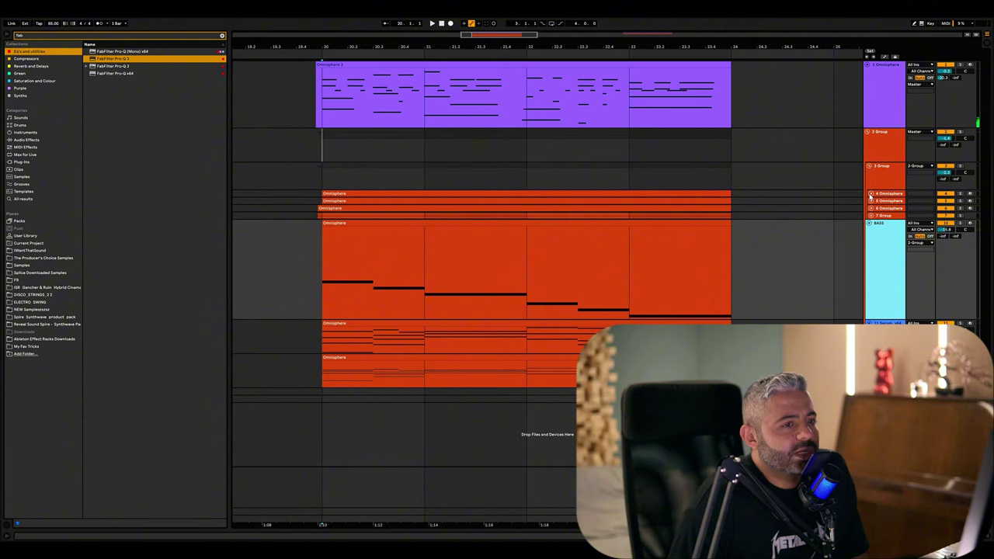
click(871, 194)
click(870, 326)
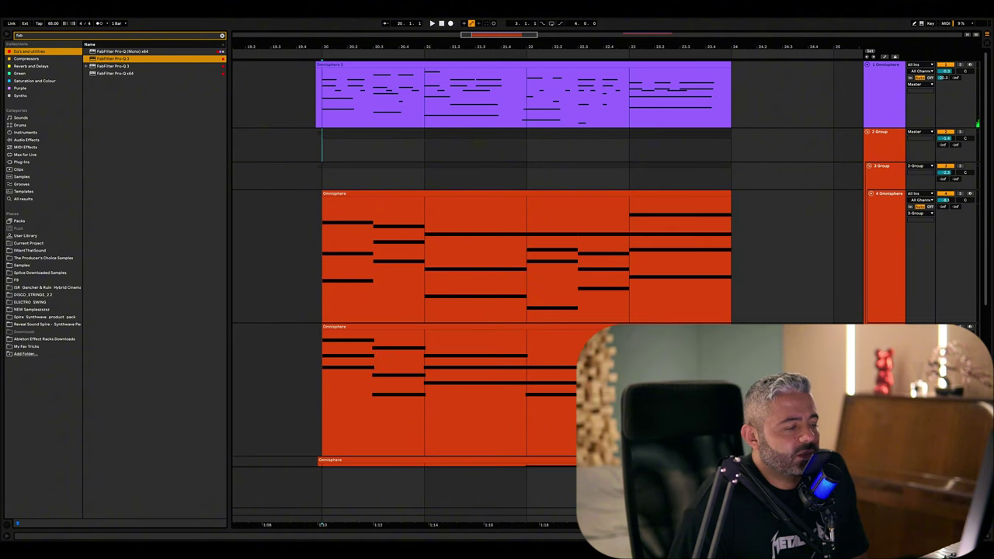
scroll(611, 248, down, 3)
scroll(365, 259, down, 5)
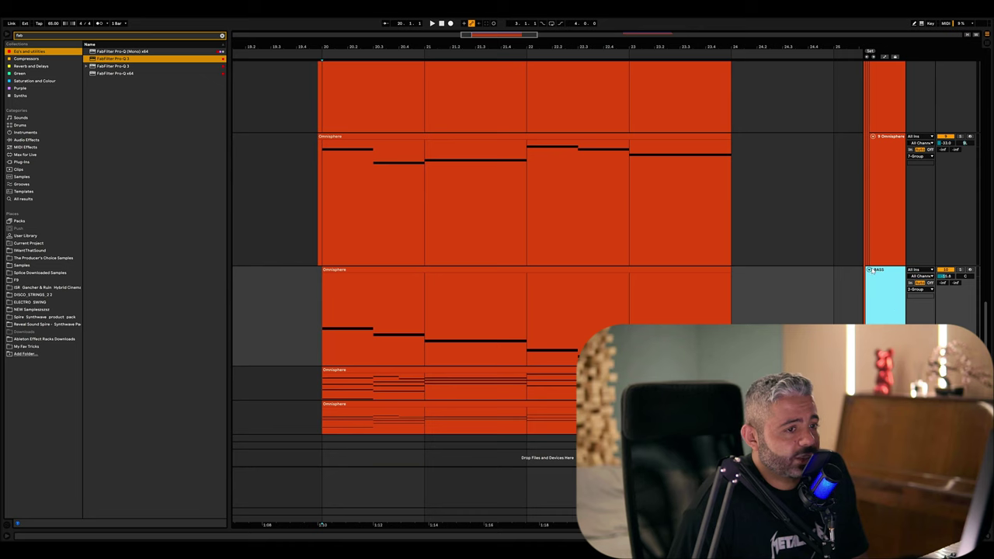
click(871, 270)
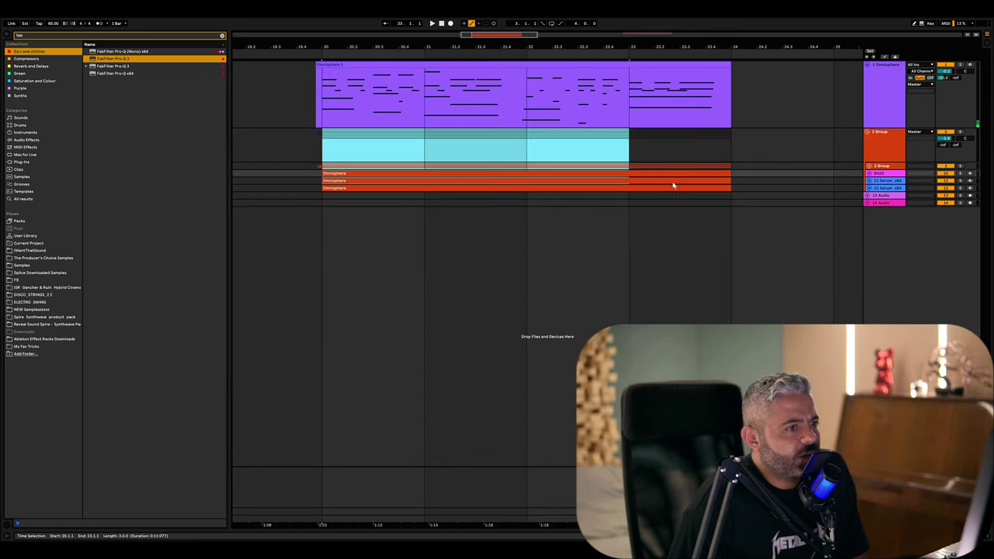
click(702, 183)
drag(322, 74, 733, 180)
click(401, 139)
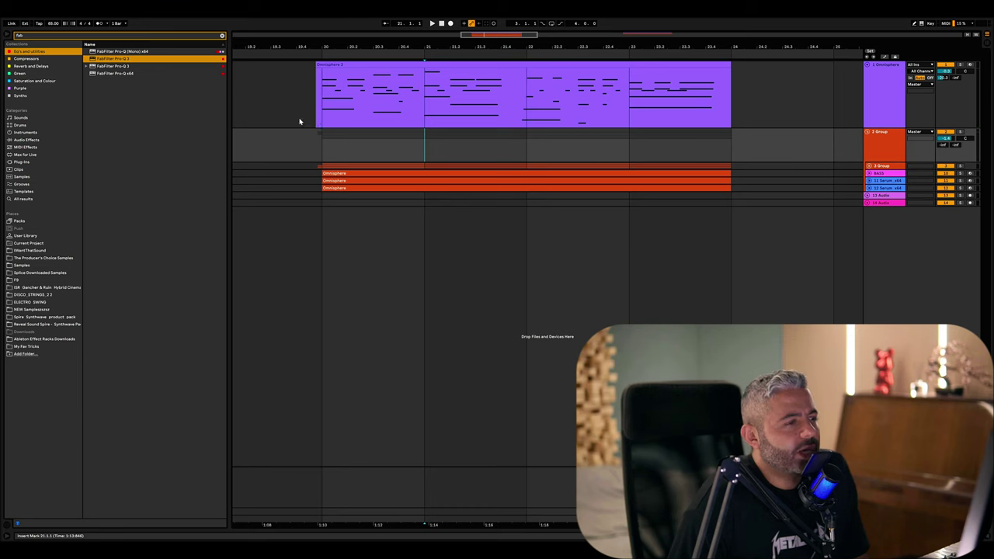
Step: Delete the sliver of the purple Omnisphere clip before bar 20 so that it starts at bar 20
drag(315, 121, 322, 123)
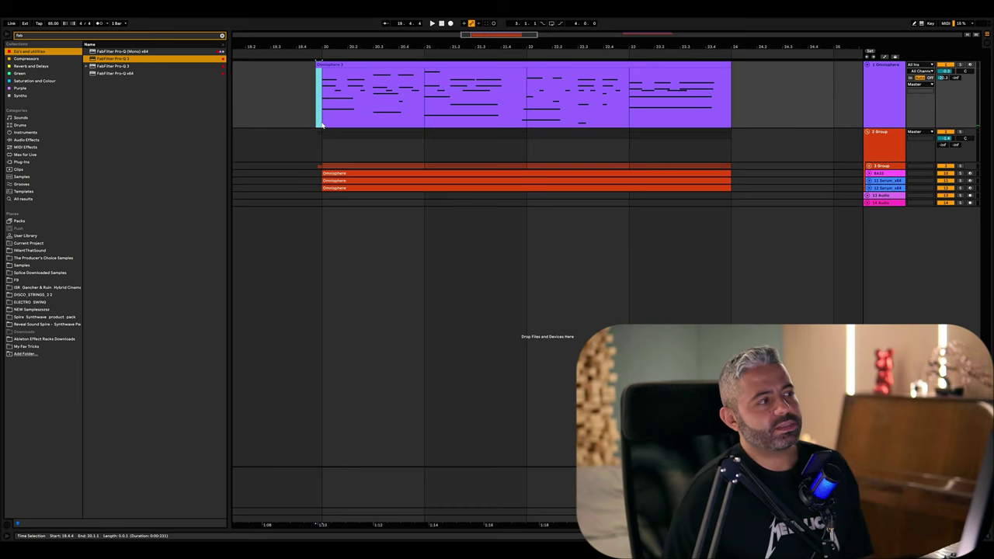
click(318, 123)
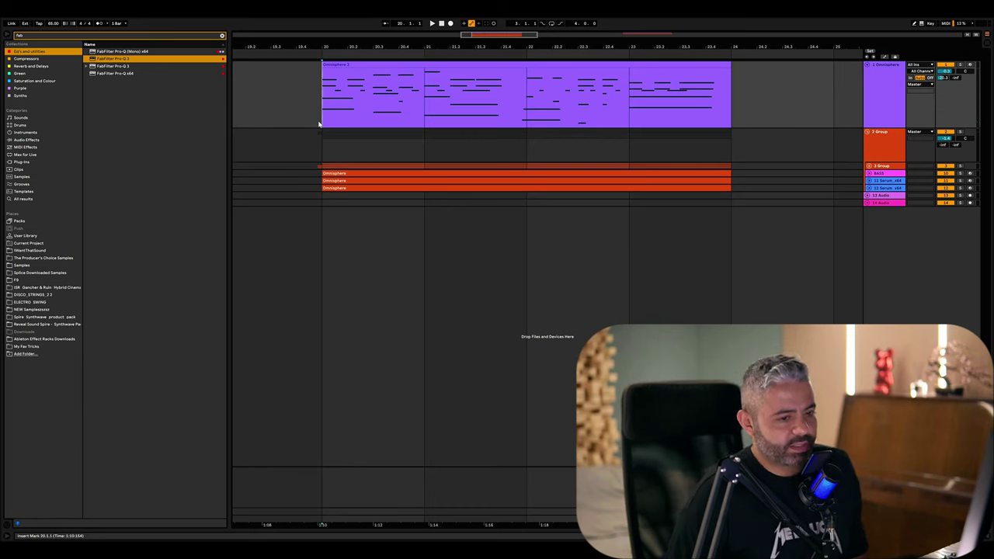